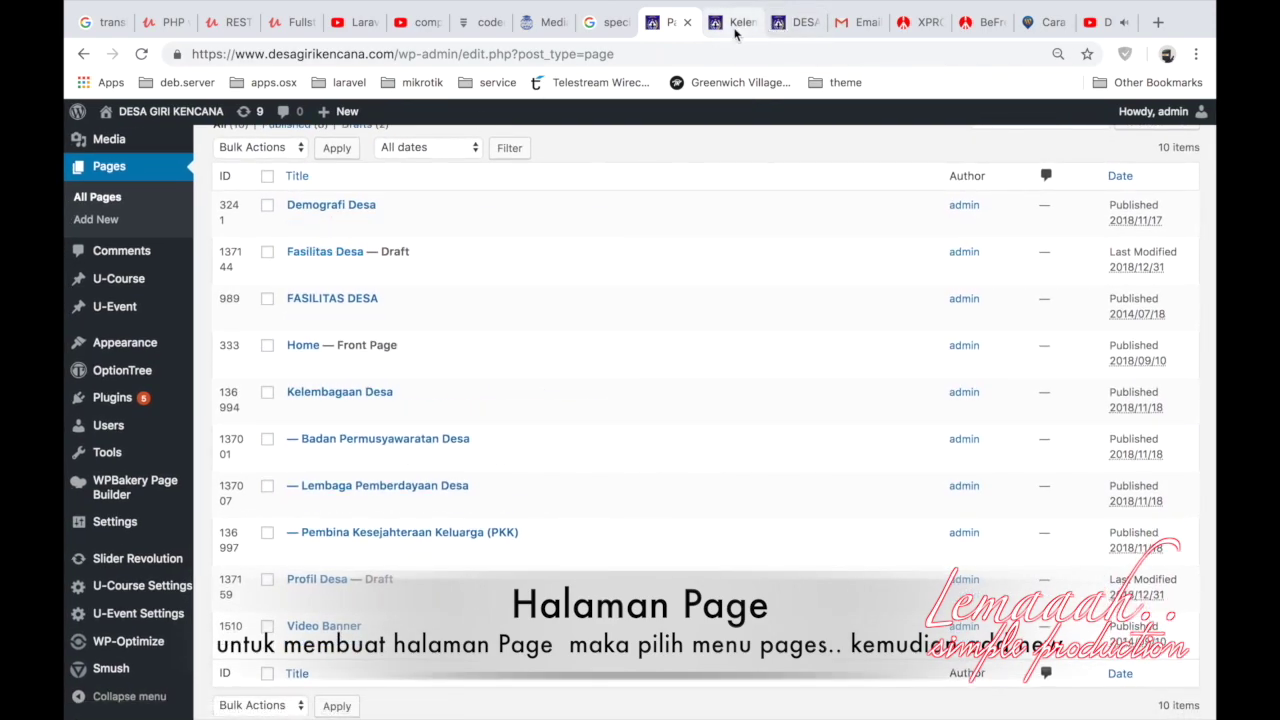
Check the Kelembagaan Desa submenu on the live site's home page and view the published Kelembagaan Desa page.
{"action": "left_click", "coordinate": [776, 26]}
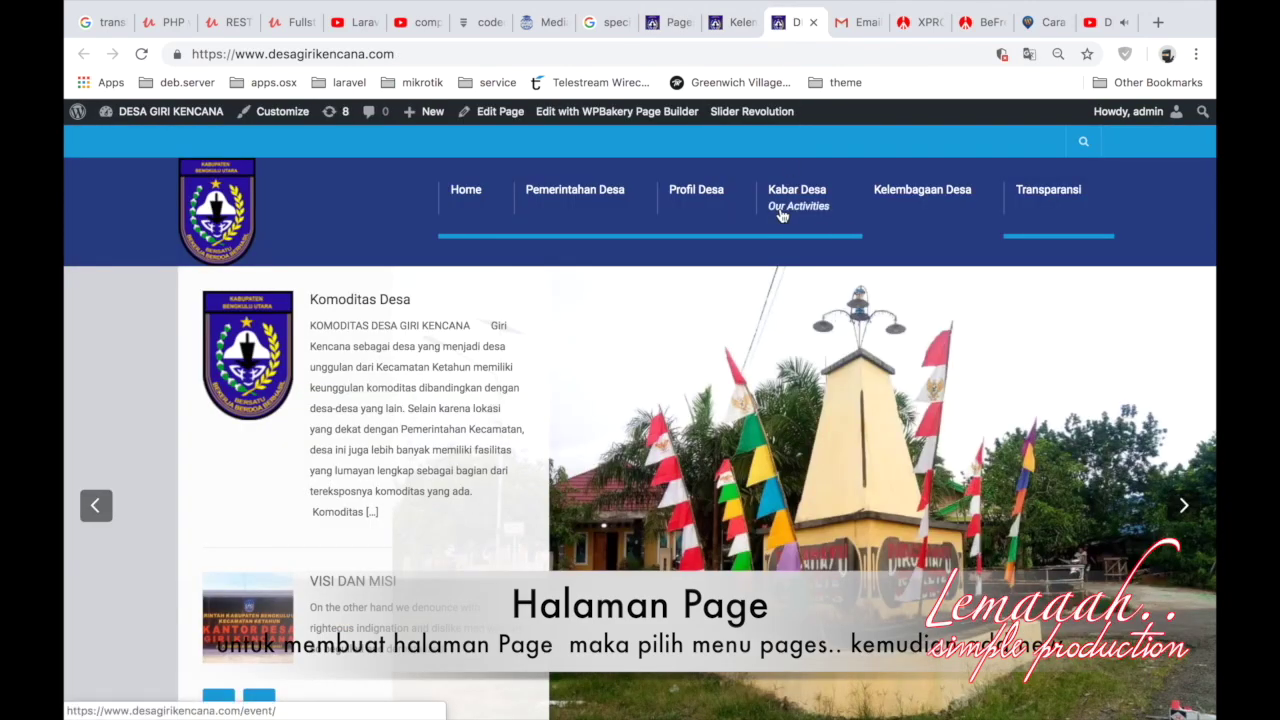
{"action": "mouse_move", "coordinate": [933, 200]}
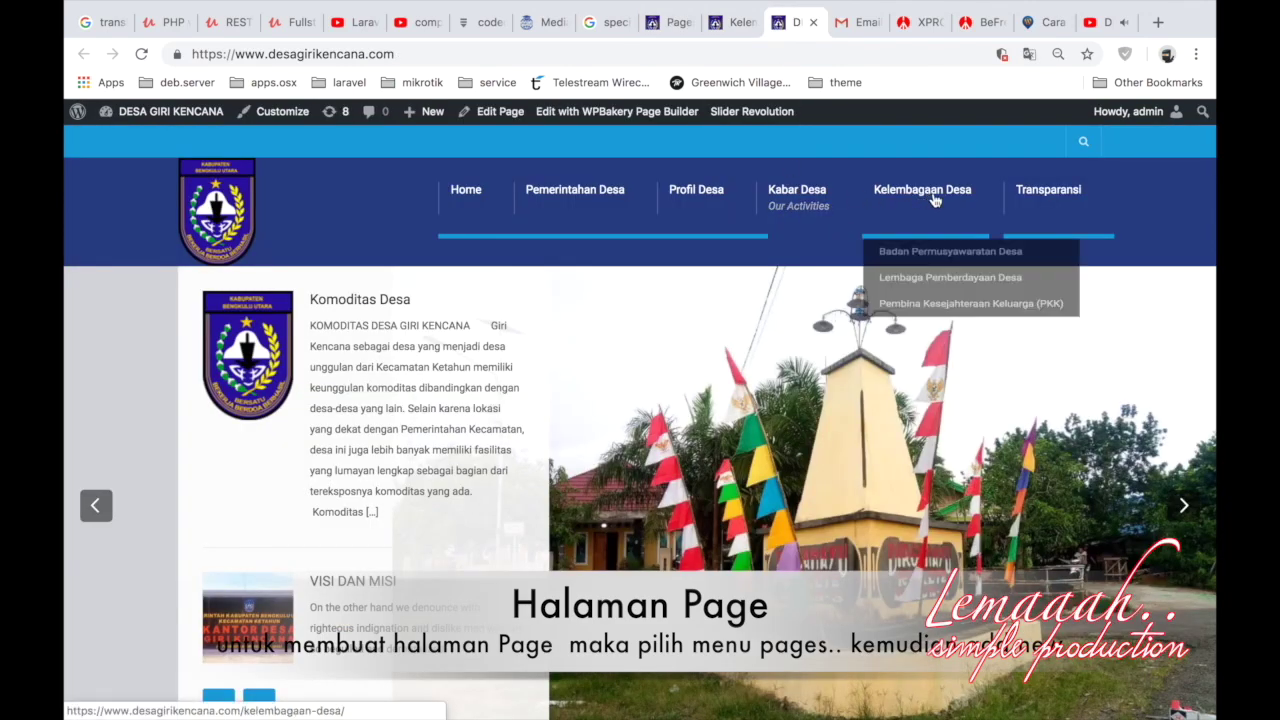
{"action": "left_click", "coordinate": [716, 24]}
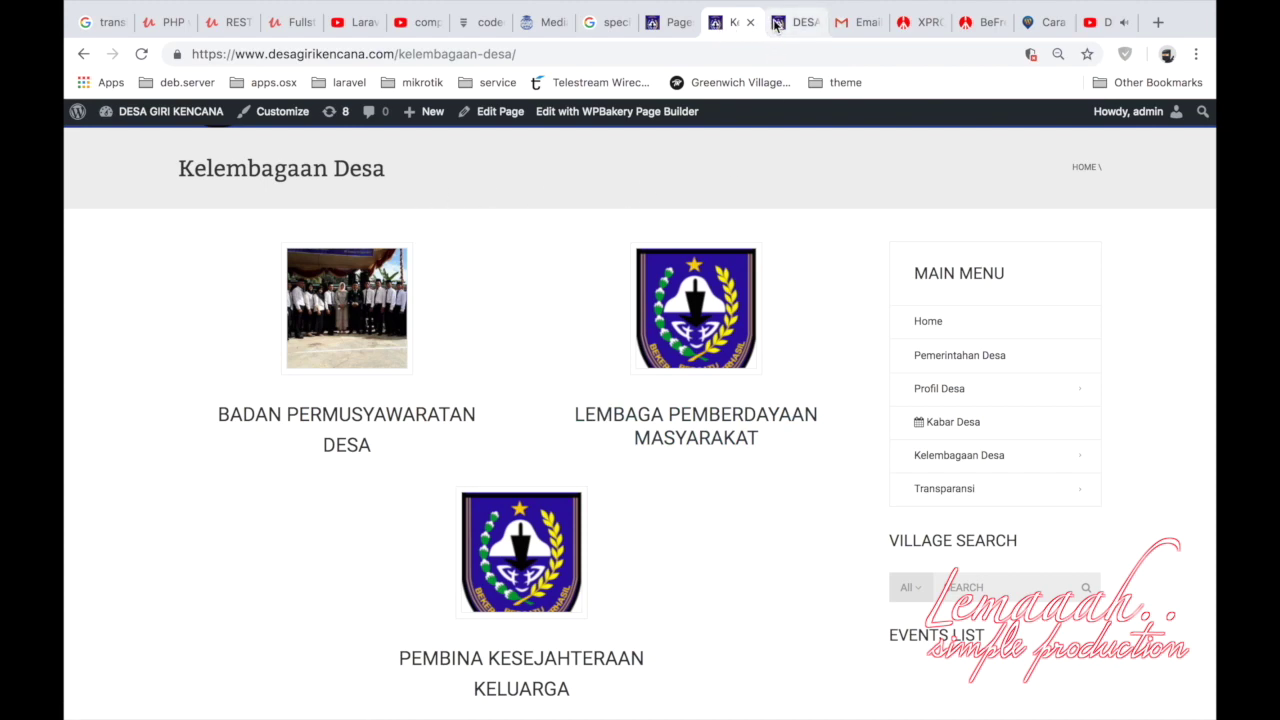
Create a new page from the admin page list and title it "Profil Desa".
{"action": "left_click", "coordinate": [669, 22]}
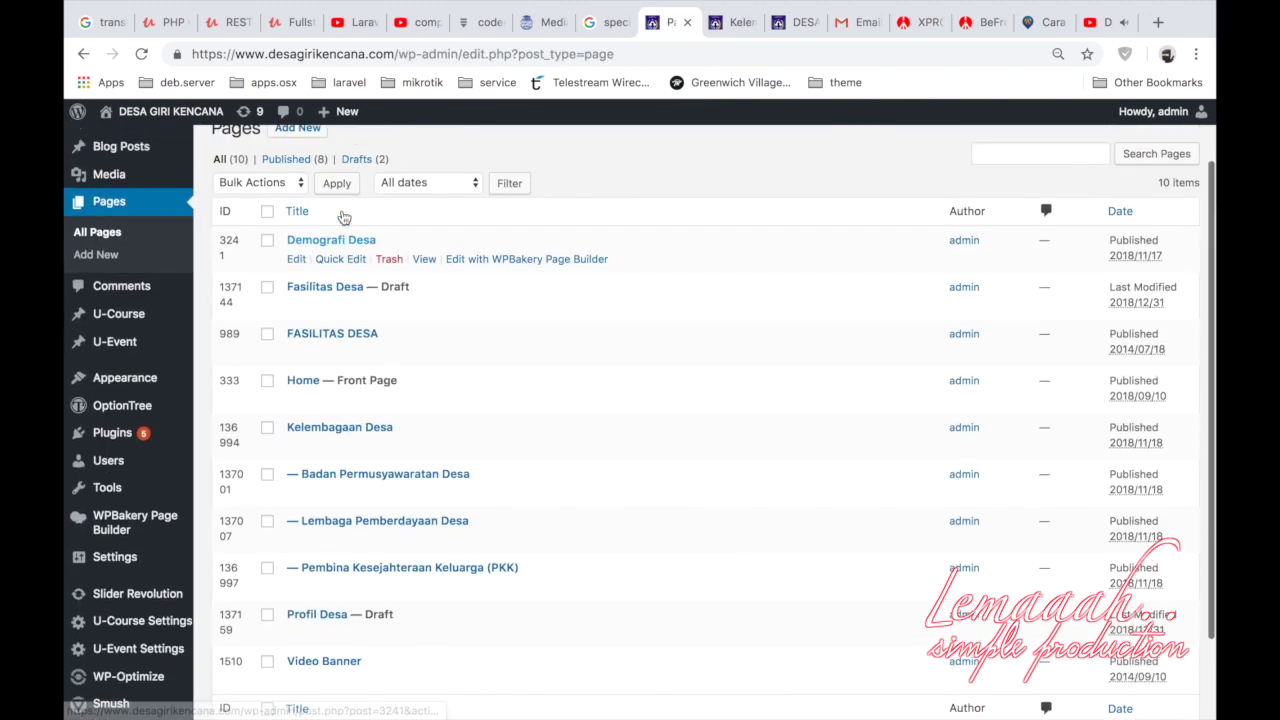
{"action": "left_click", "coordinate": [309, 177]}
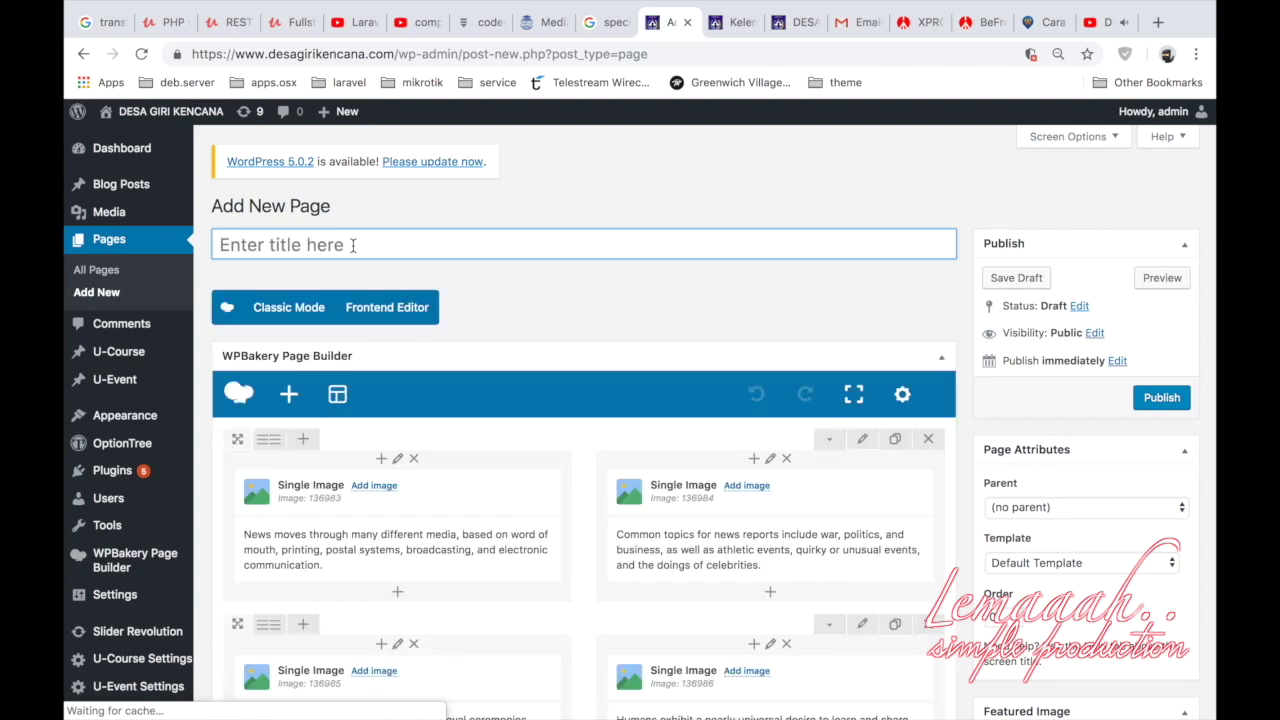
{"action": "scroll", "coordinate": [353, 245], "scroll_direction": "down", "scroll_amount": 1}
{"action": "type", "text": "Profil Desa"}
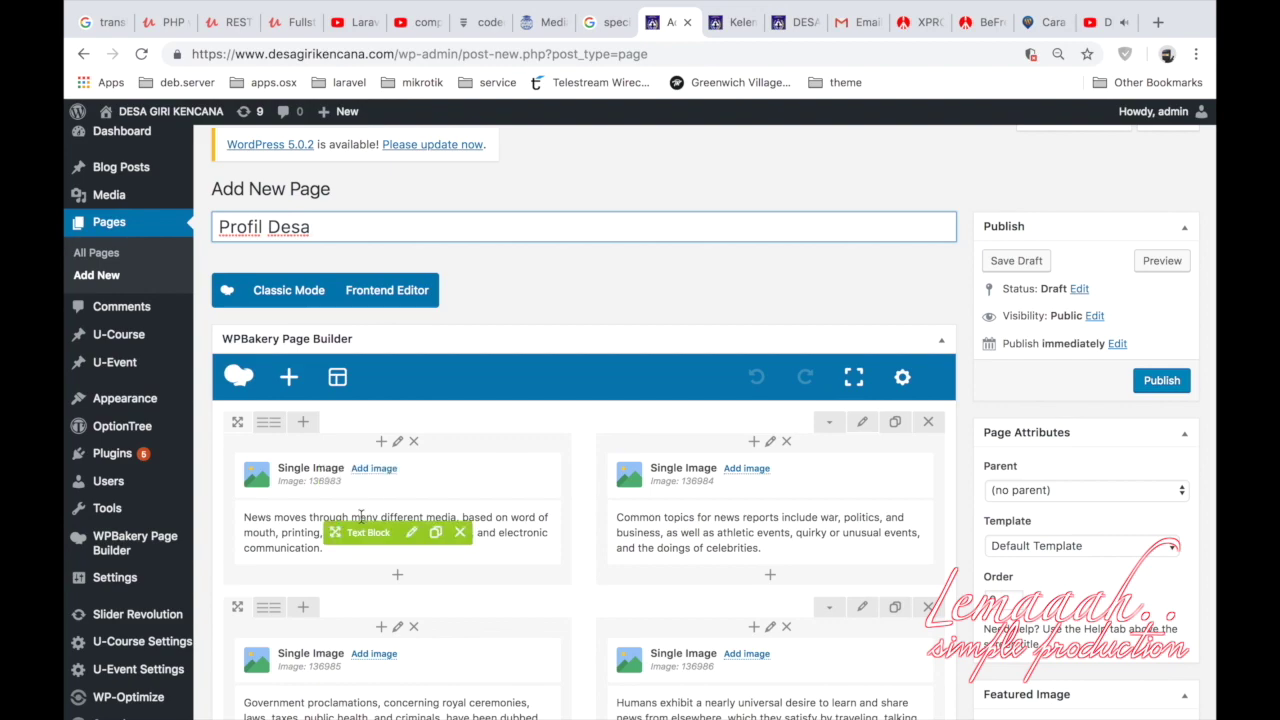
Delete the second column, with its image and text, from the second row of the page layout.
{"action": "scroll", "coordinate": [477, 630], "scroll_direction": "down", "scroll_amount": 2}
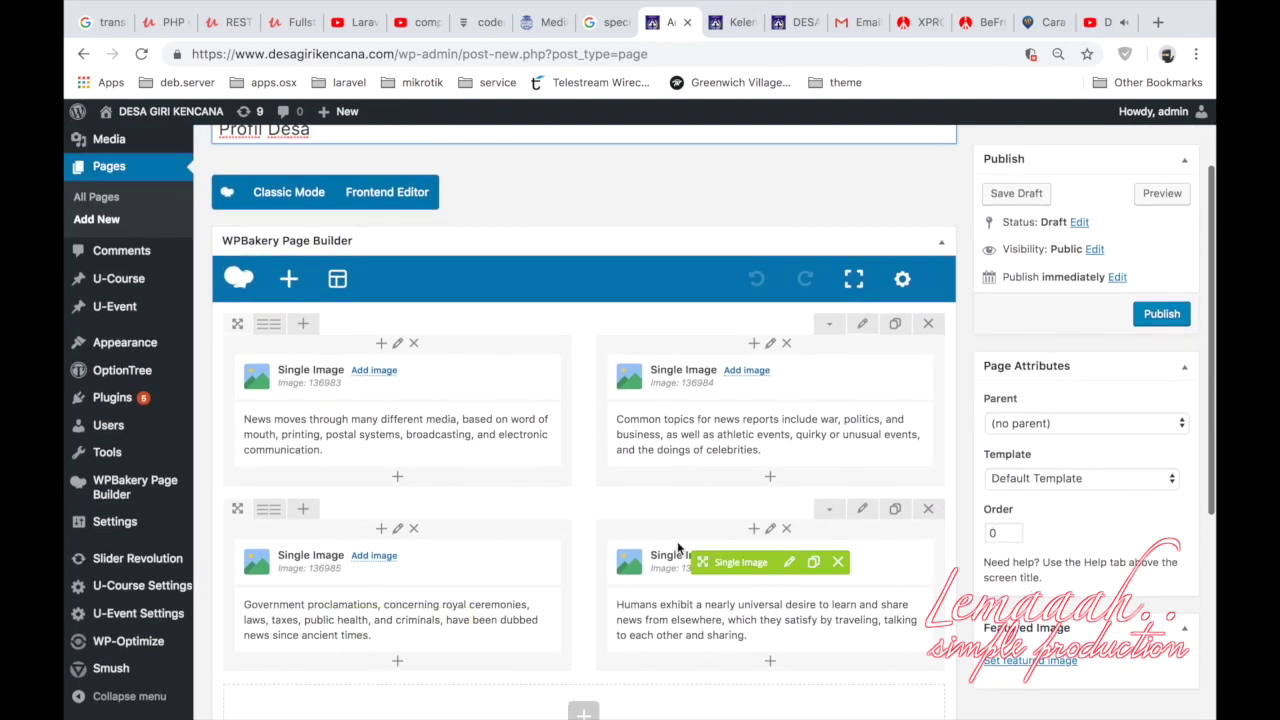
{"action": "left_click", "coordinate": [786, 529]}
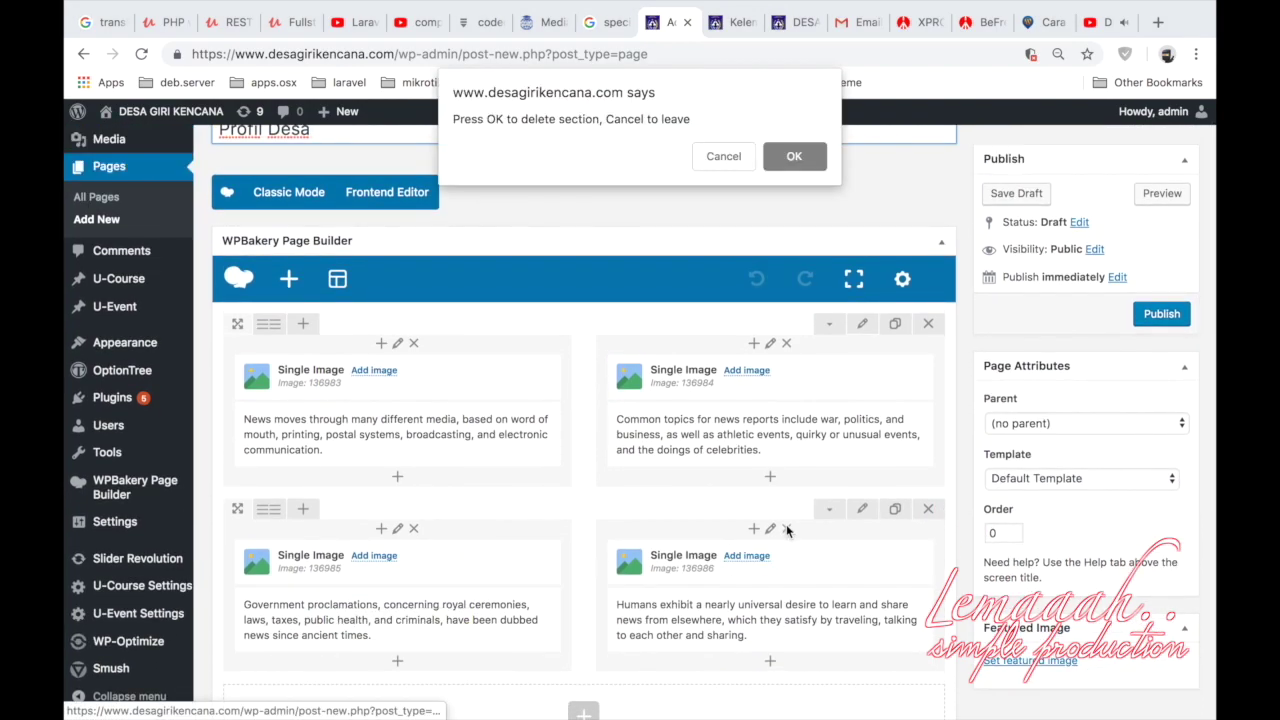
{"action": "left_click", "coordinate": [785, 155]}
{"action": "scroll", "coordinate": [608, 329], "scroll_direction": "up", "scroll_amount": 1}
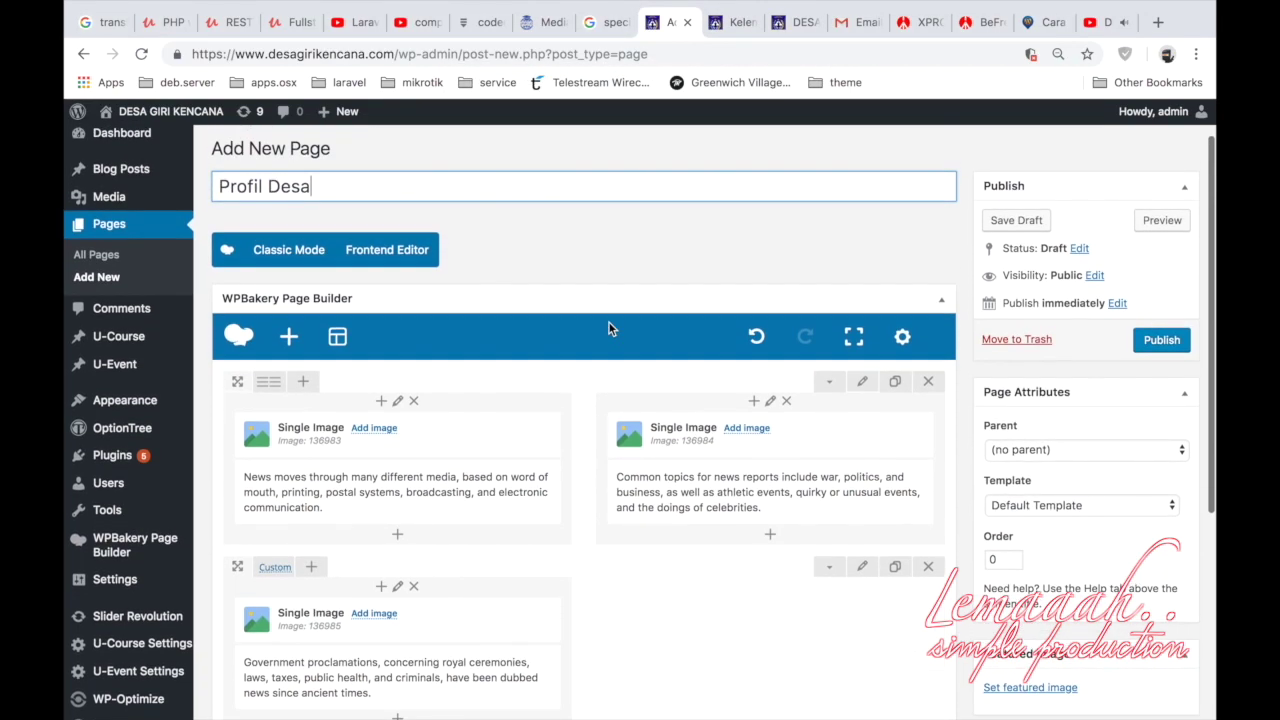
Preview the Profil Desa page and look through the site's existing Visi dan Misi page, returning to the page editor.
{"action": "left_click", "coordinate": [1145, 221]}
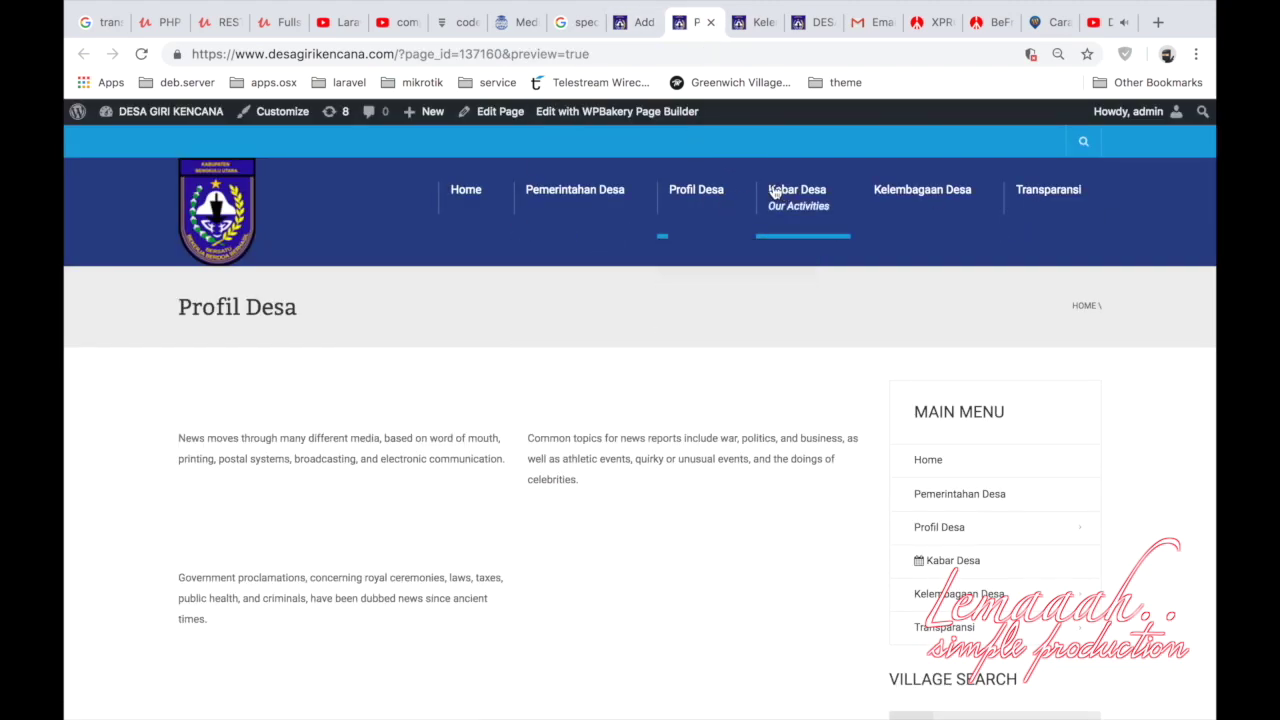
{"action": "mouse_move", "coordinate": [729, 194]}
{"action": "left_click", "coordinate": [686, 253]}
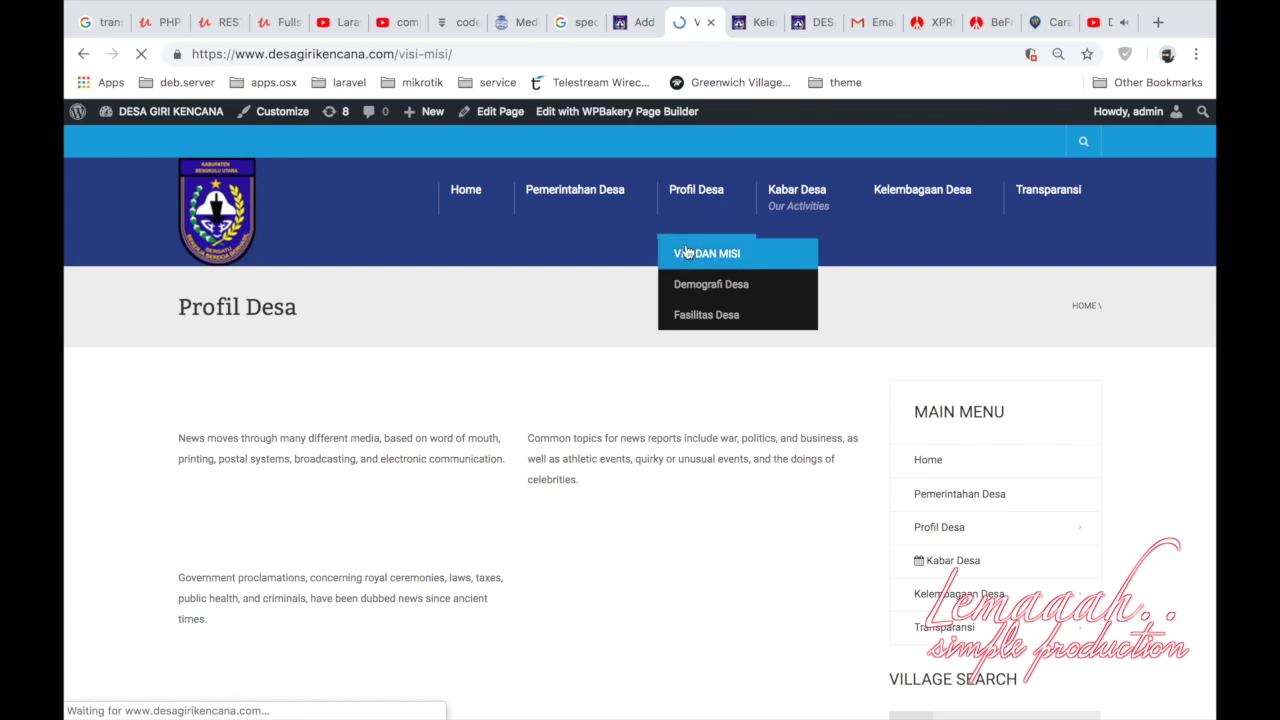
{"action": "scroll", "coordinate": [600, 366], "scroll_direction": "down", "scroll_amount": 5}
{"action": "scroll", "coordinate": [598, 366], "scroll_direction": "up", "scroll_amount": 4}
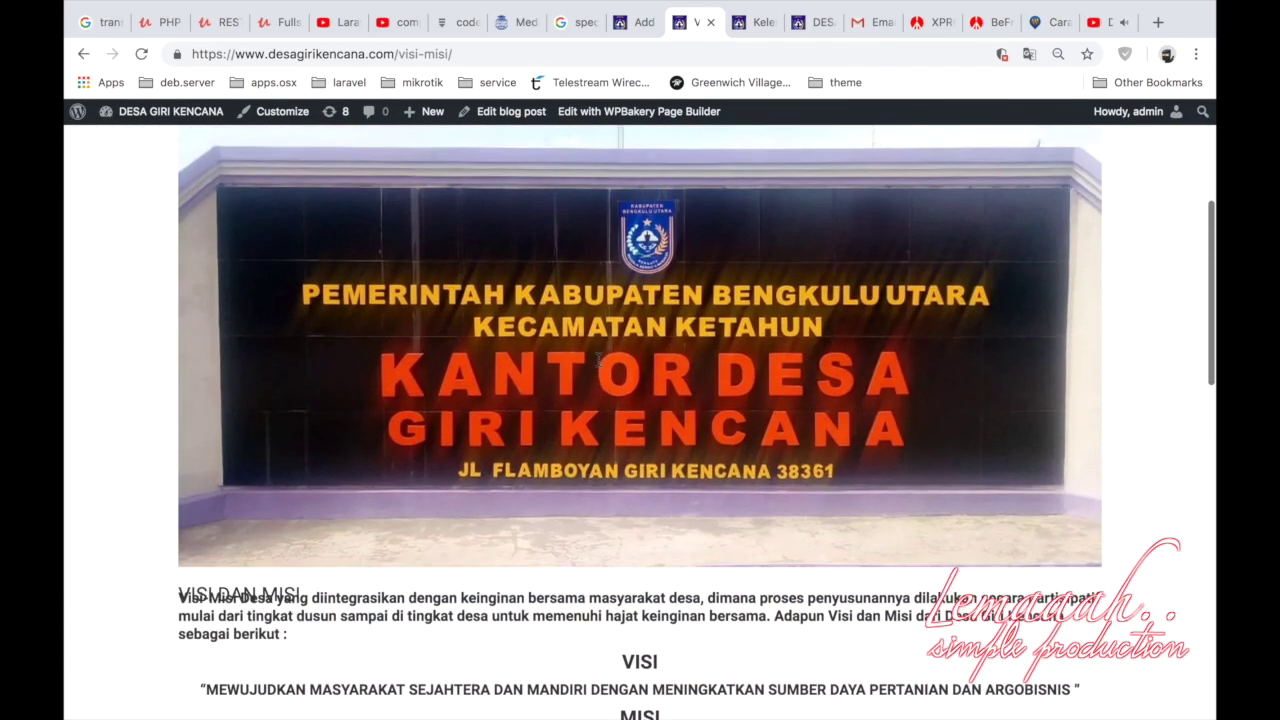
{"action": "left_click", "coordinate": [634, 23]}
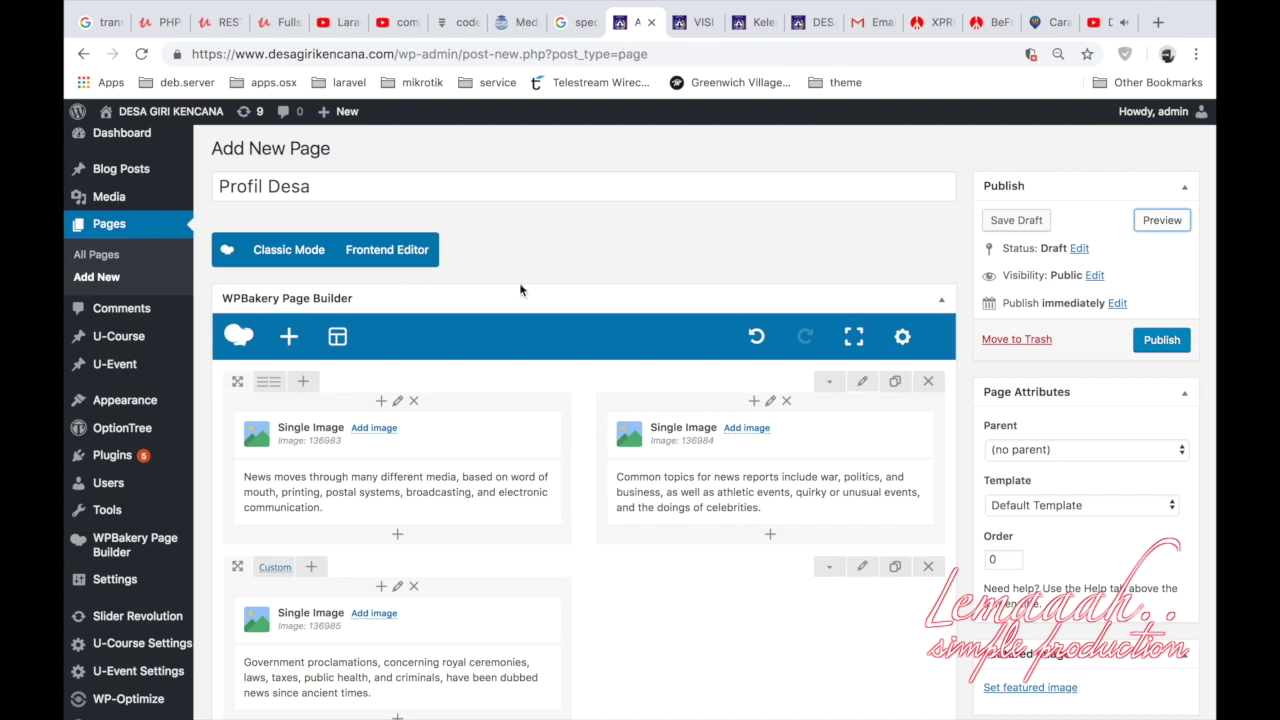
Save the Profil Desa page as a draft, leaving the first image's settings unchanged.
{"action": "left_click", "coordinate": [414, 436]}
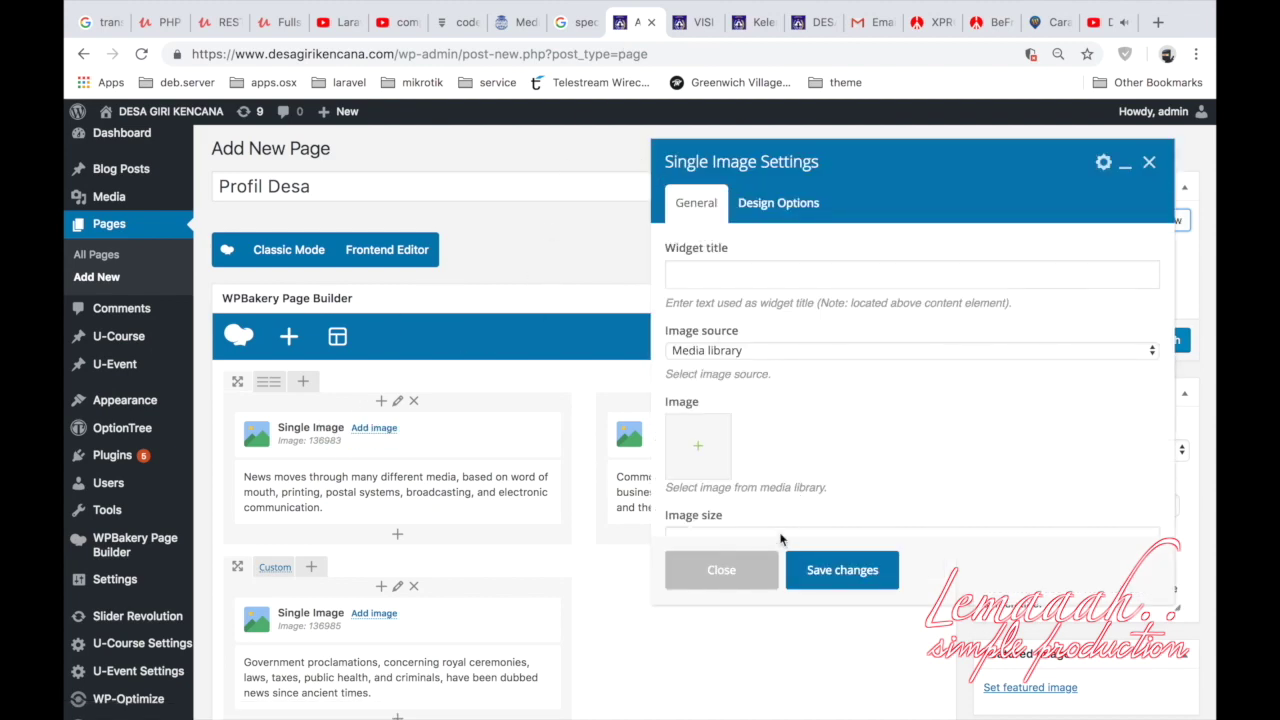
{"action": "left_click", "coordinate": [1149, 164]}
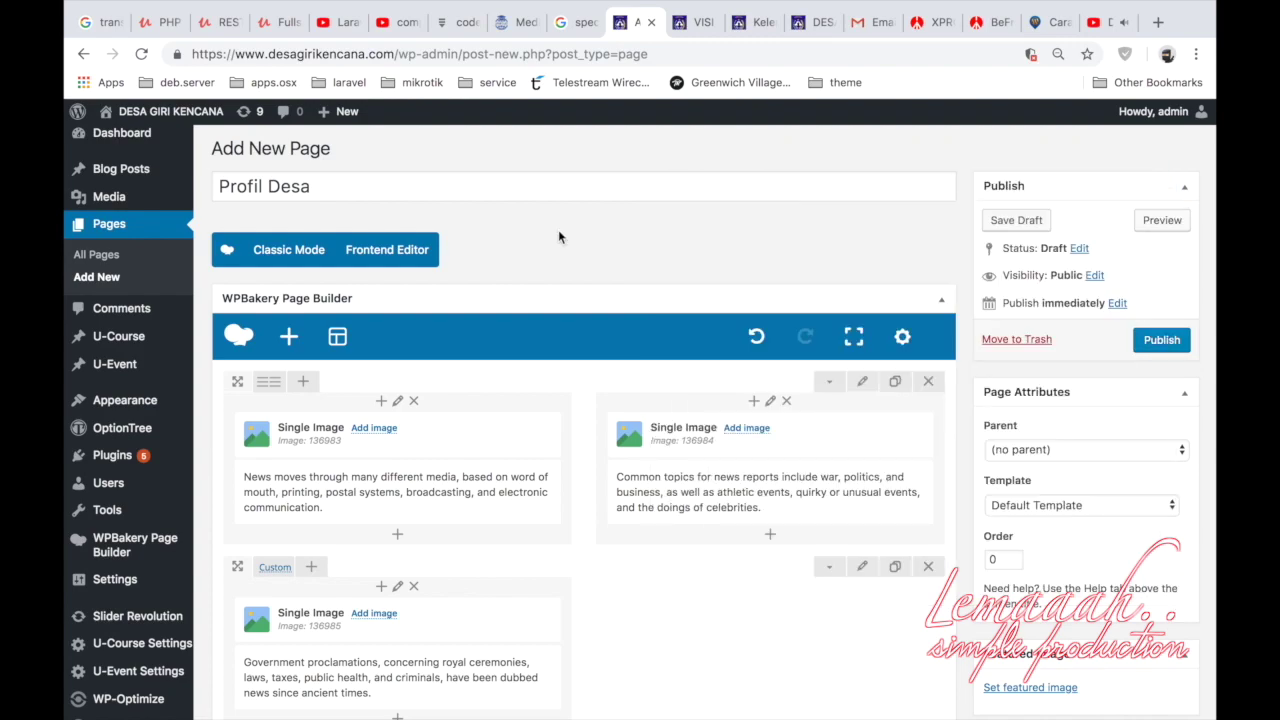
{"action": "scroll", "coordinate": [559, 237], "scroll_direction": "up", "scroll_amount": 2}
{"action": "left_click", "coordinate": [519, 245]}
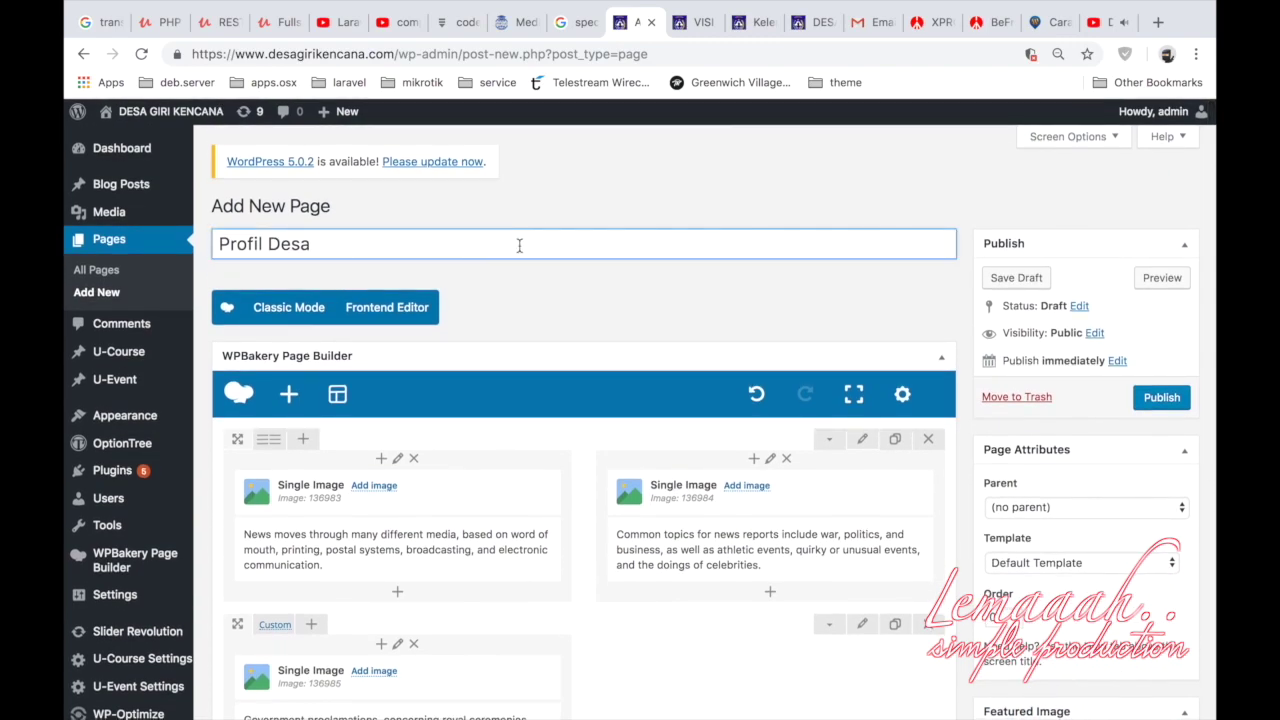
{"action": "key", "text": "Return"}
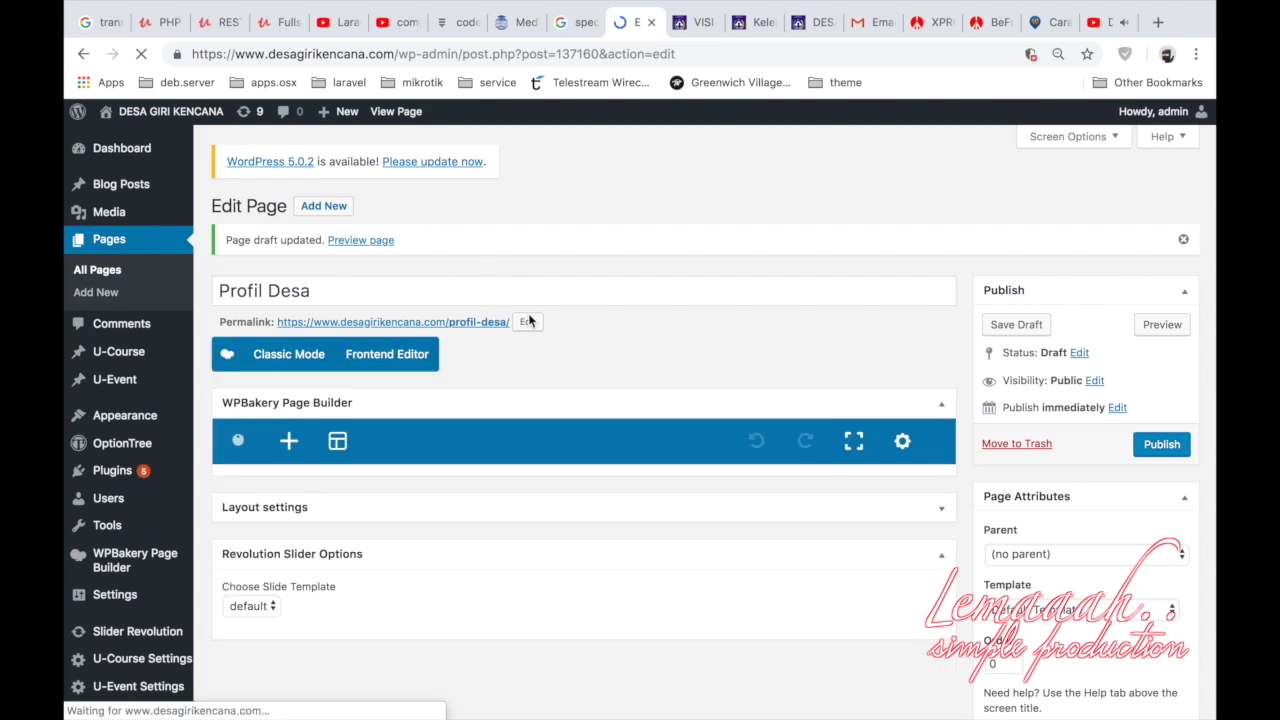
Set the first Single Image element to the media library picture nama.jpeg, titled "papan nama desa".
{"action": "scroll", "coordinate": [524, 328], "scroll_direction": "down", "scroll_amount": 3}
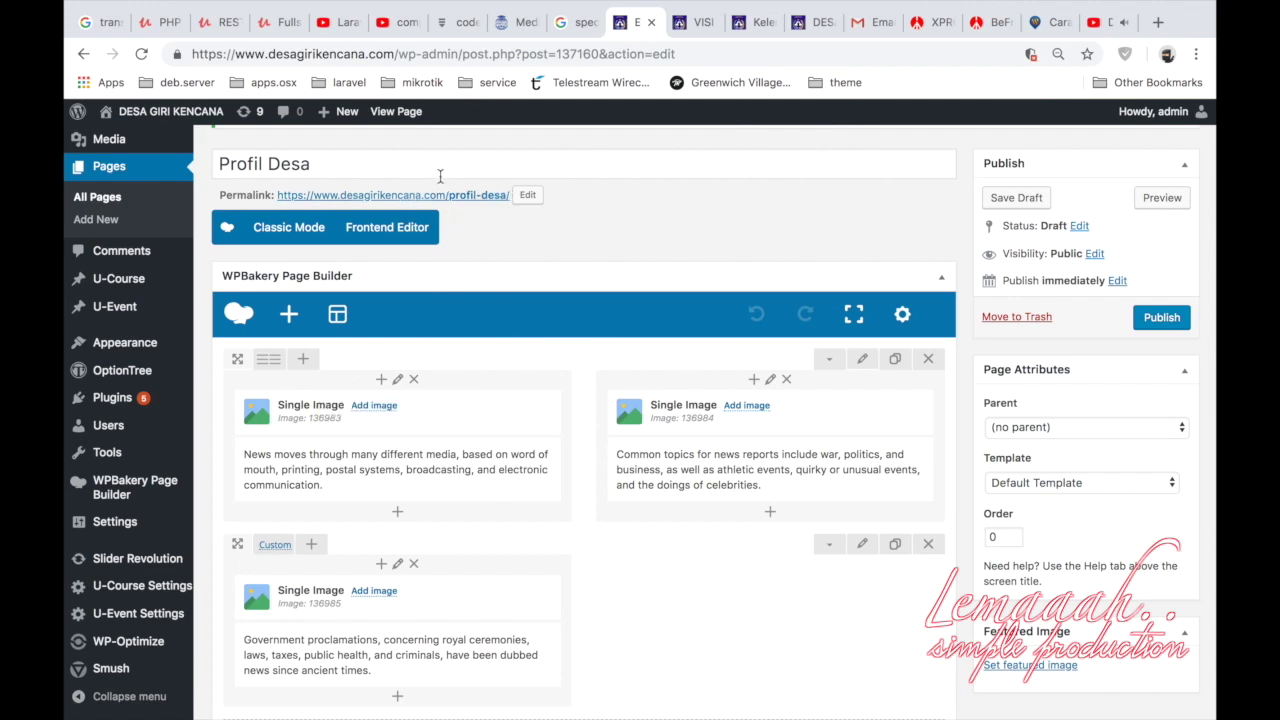
{"action": "left_click", "coordinate": [419, 413]}
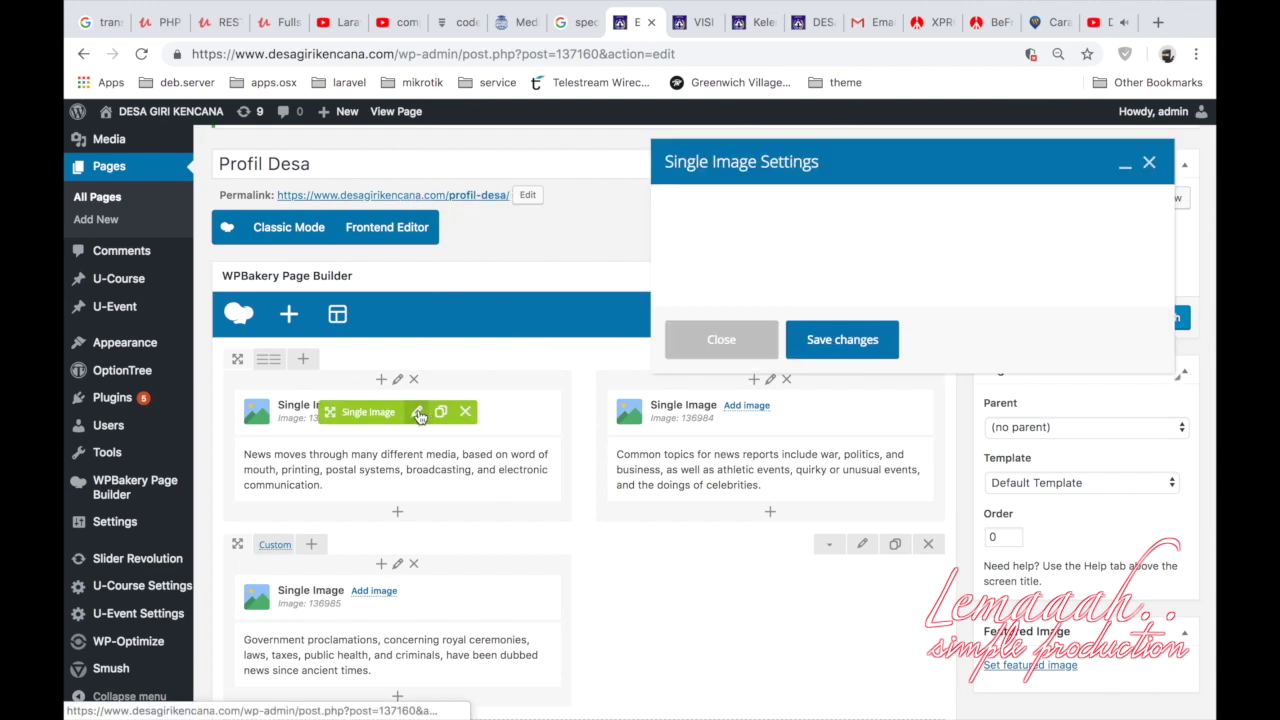
{"action": "left_click", "coordinate": [684, 446]}
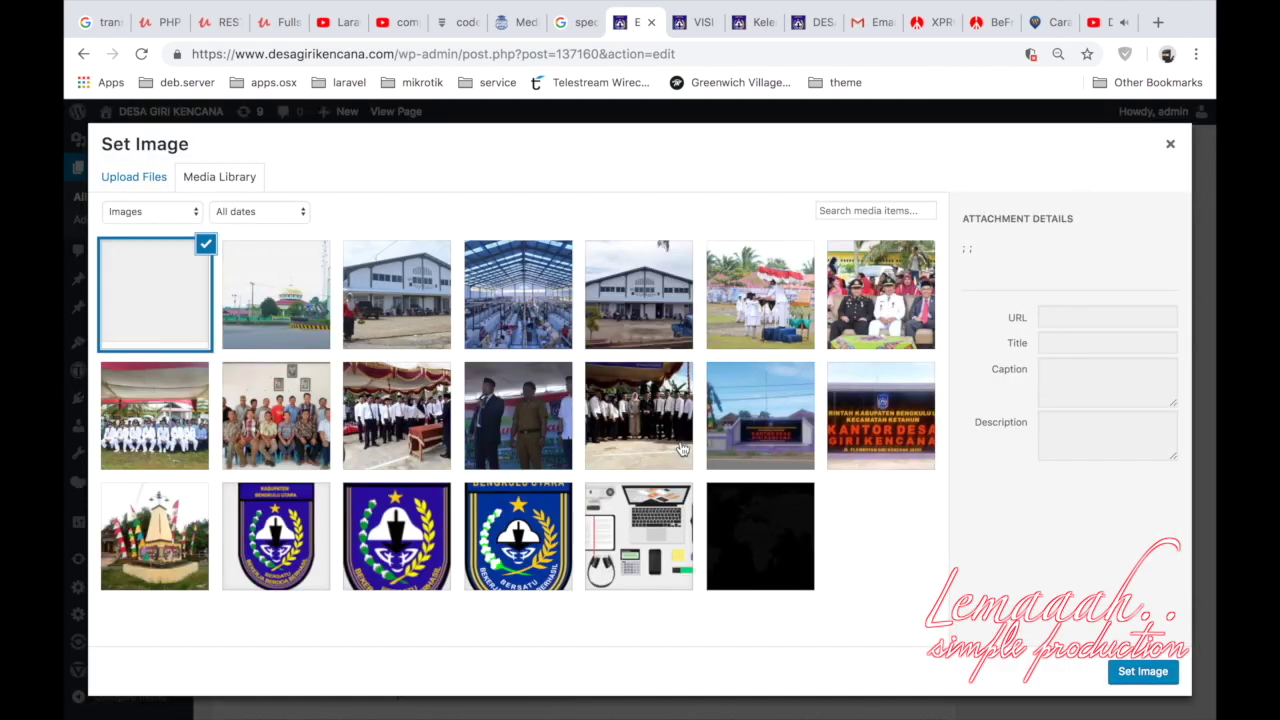
{"action": "left_click", "coordinate": [866, 420]}
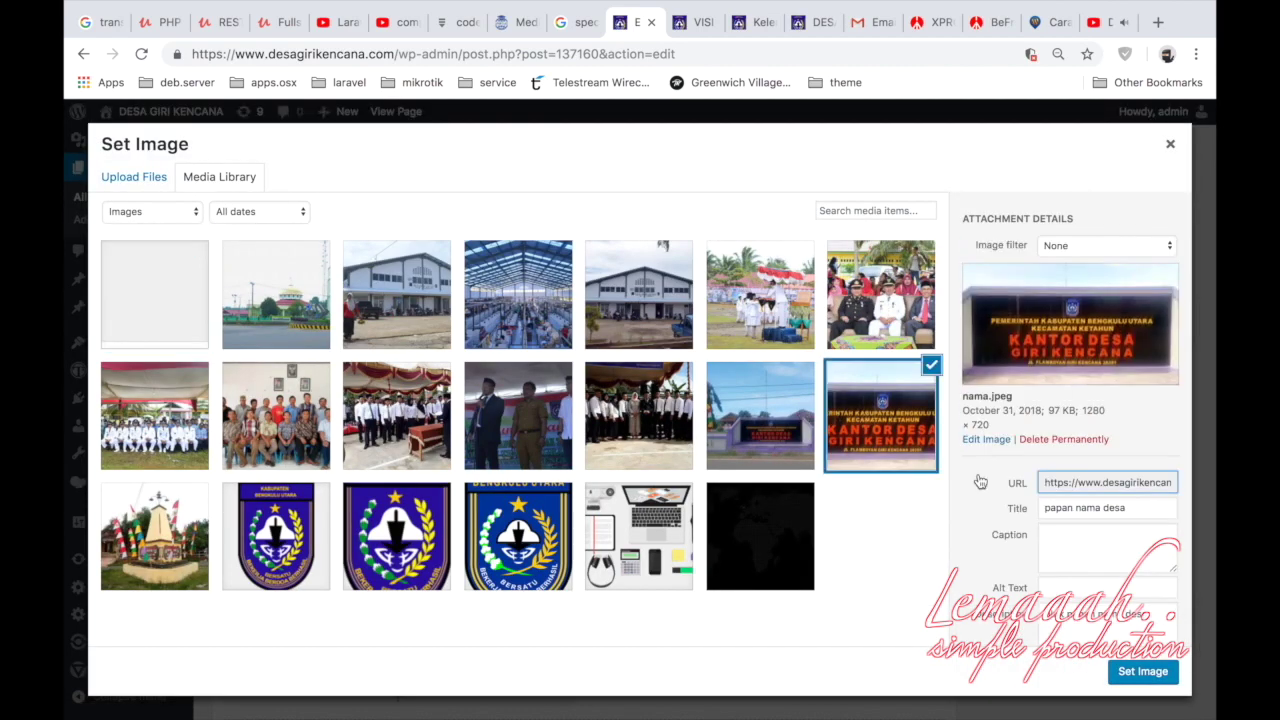
{"action": "left_click", "coordinate": [1158, 676]}
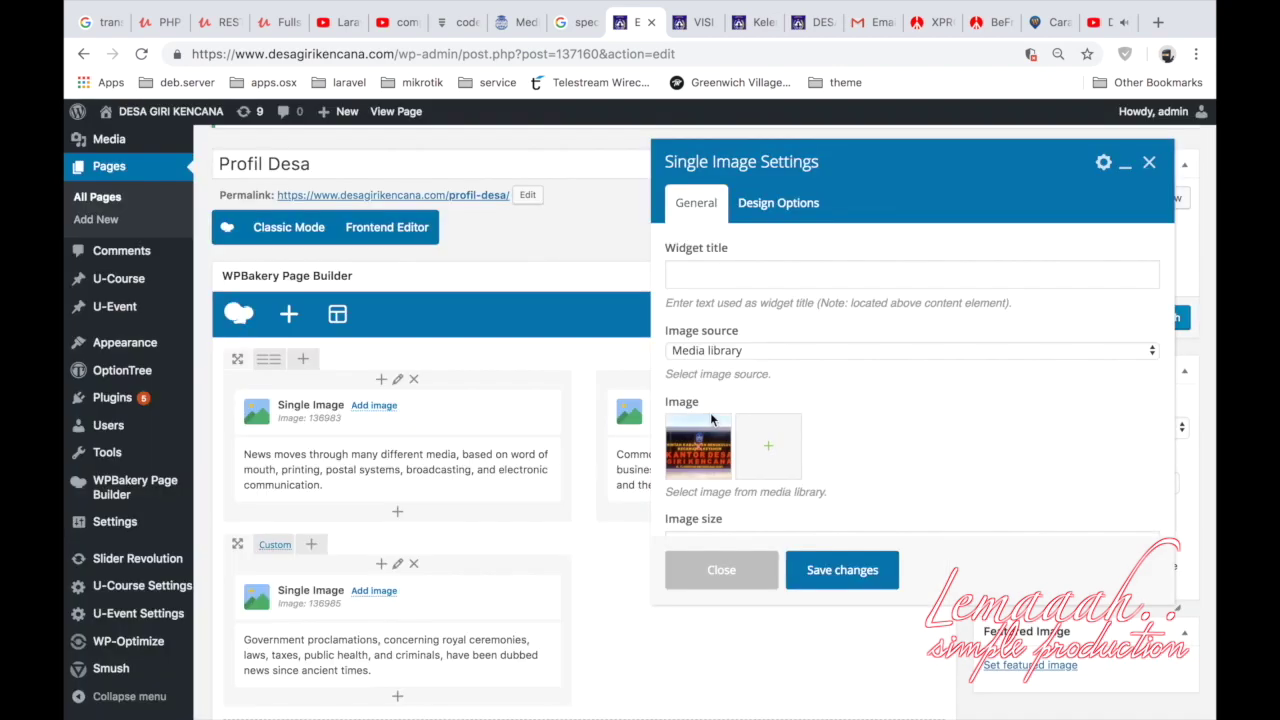
Set the first image's alignment to Center and its image style to Outline.
{"action": "scroll", "coordinate": [831, 459], "scroll_direction": "down", "scroll_amount": 5}
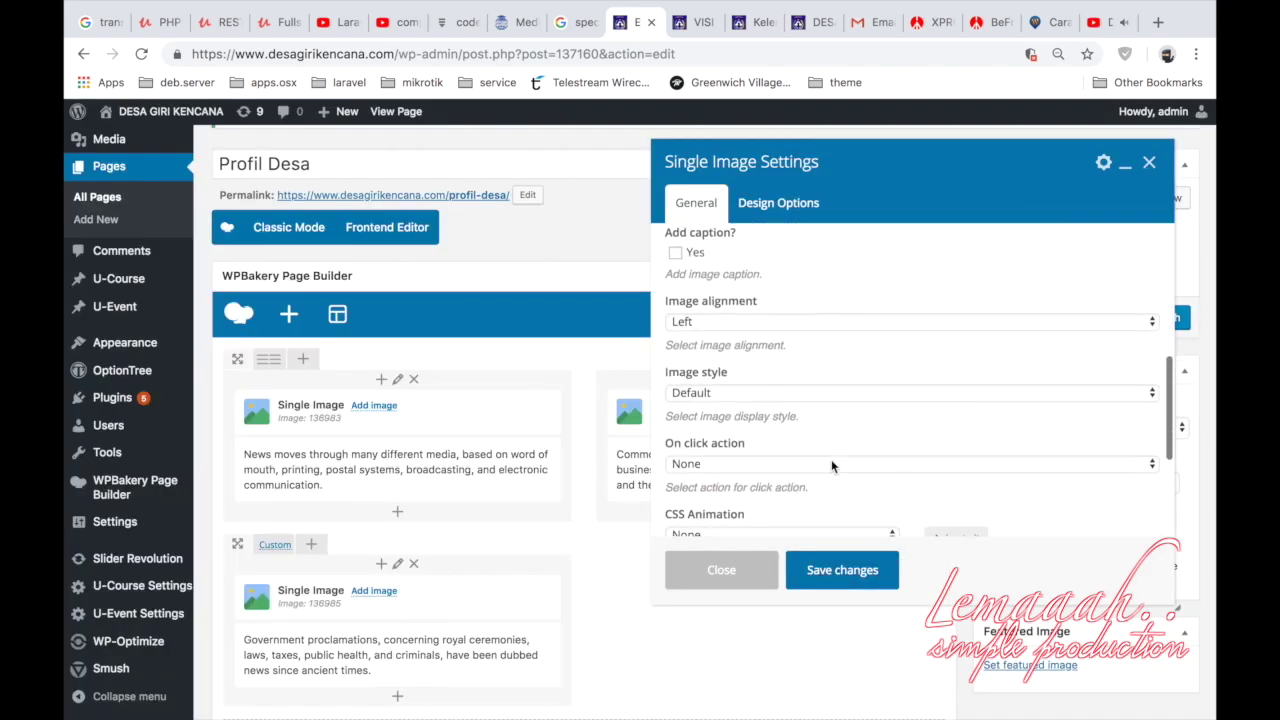
{"action": "left_click", "coordinate": [777, 256]}
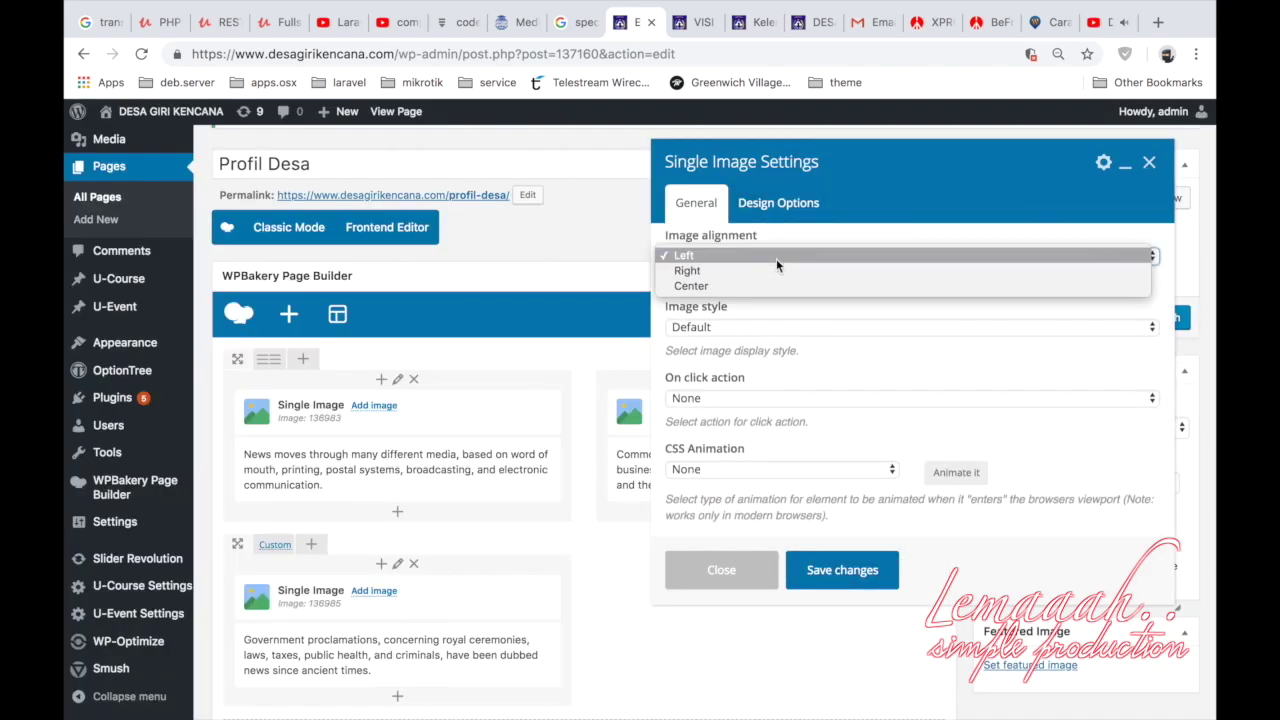
{"action": "left_click", "coordinate": [773, 285]}
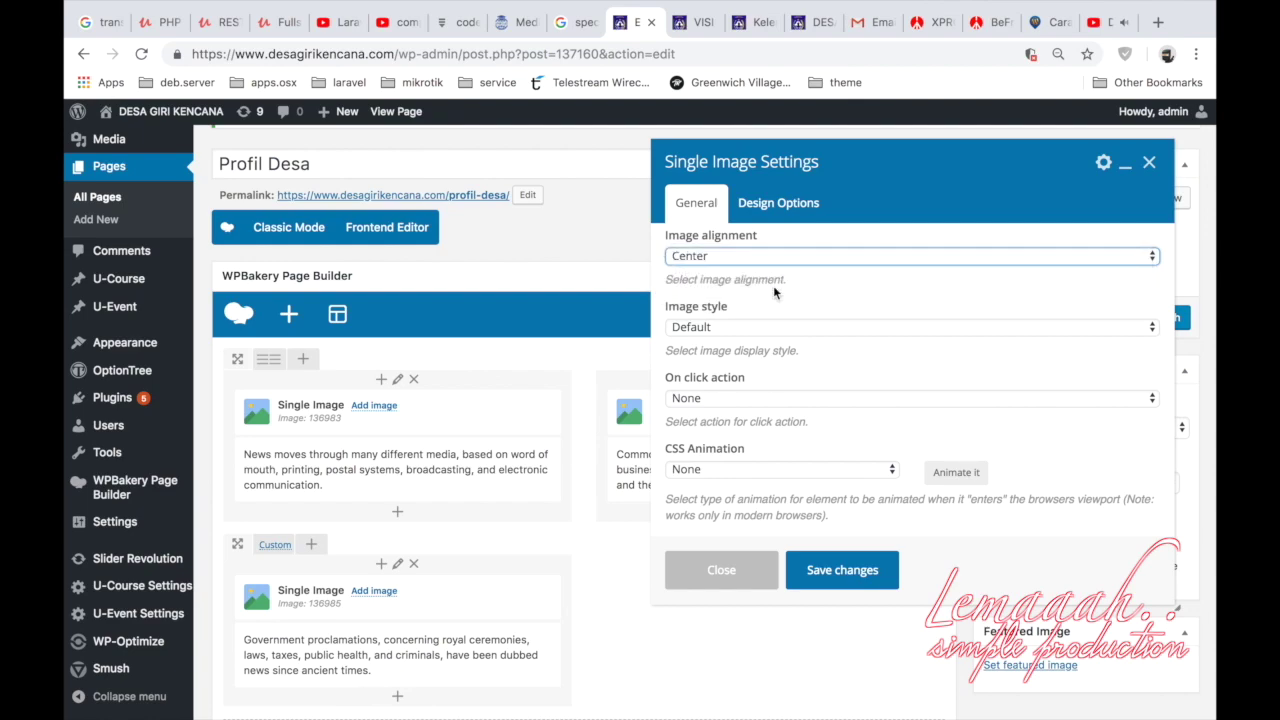
{"action": "left_click", "coordinate": [775, 328]}
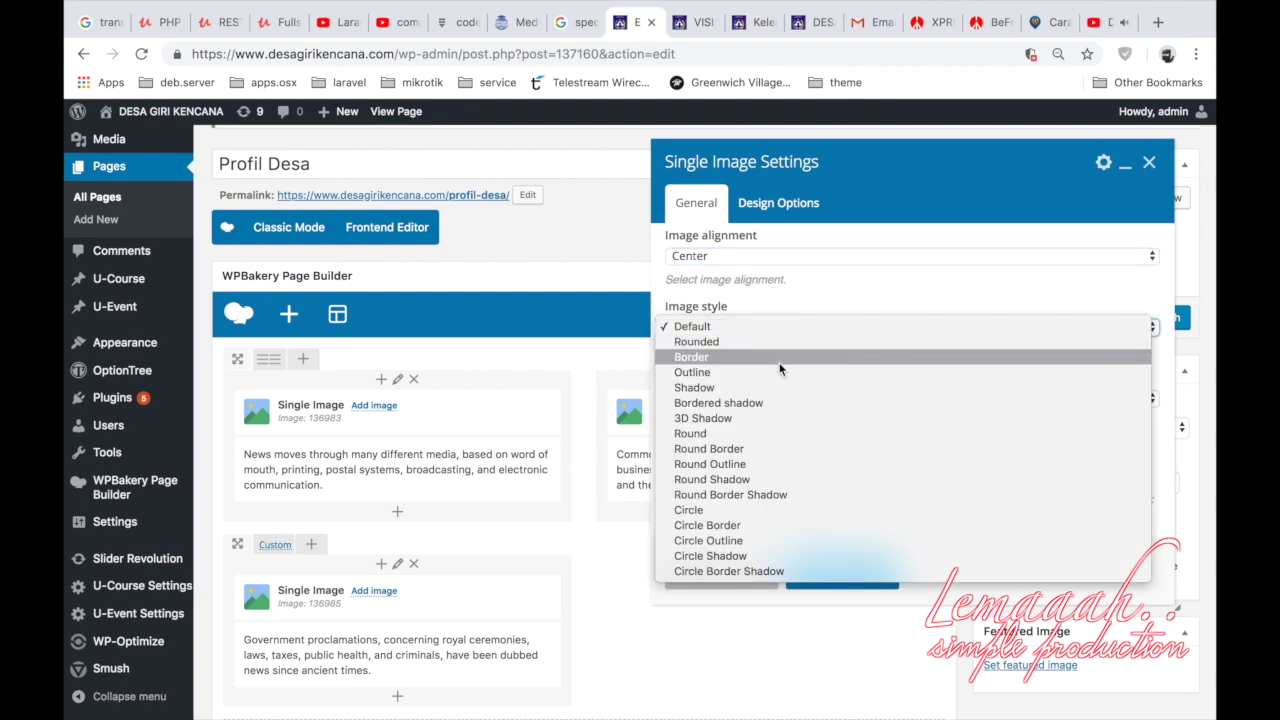
{"action": "left_click", "coordinate": [778, 372]}
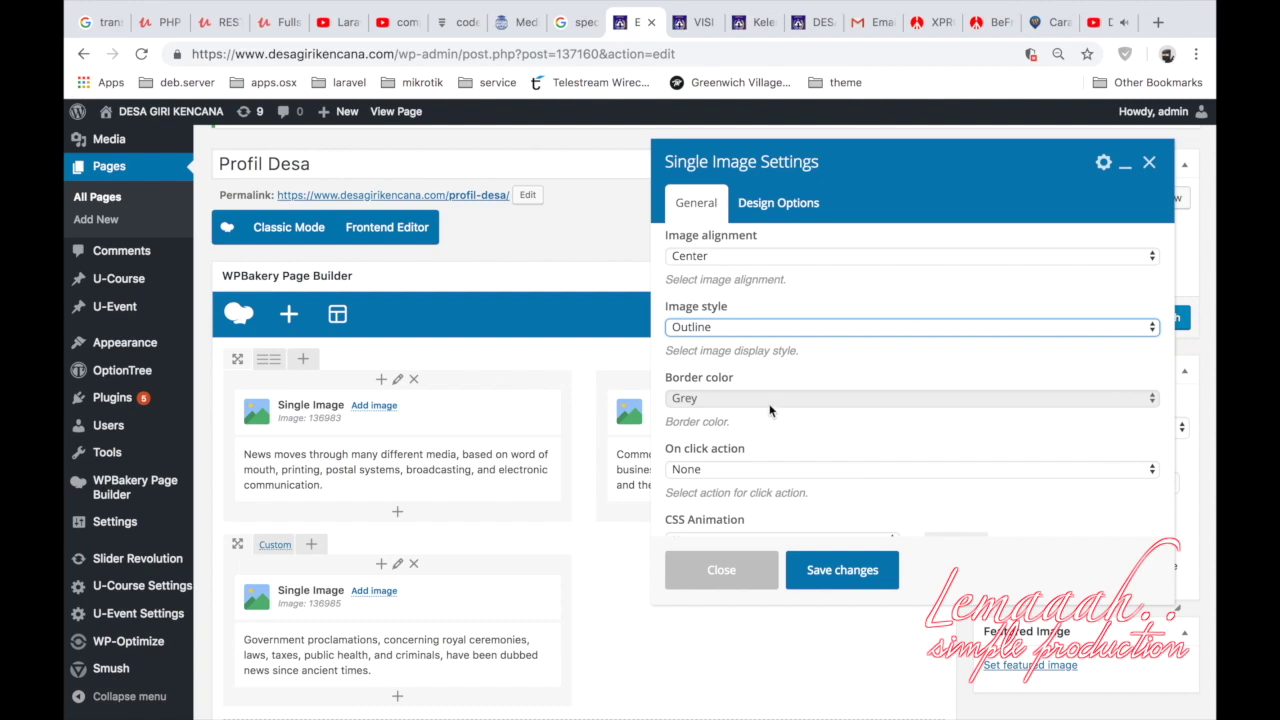
Set the first image's CSS animation to bounceIn and save the image settings.
{"action": "scroll", "coordinate": [764, 450], "scroll_direction": "down", "scroll_amount": 3}
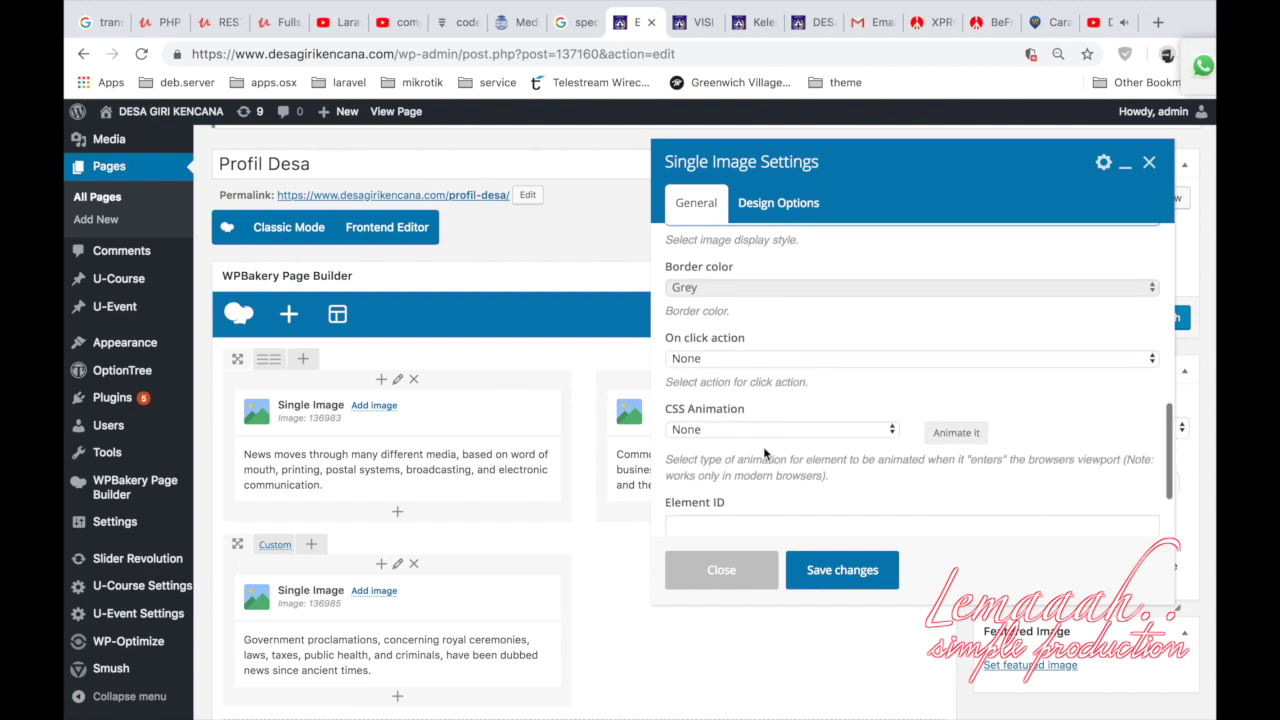
{"action": "left_click", "coordinate": [764, 430]}
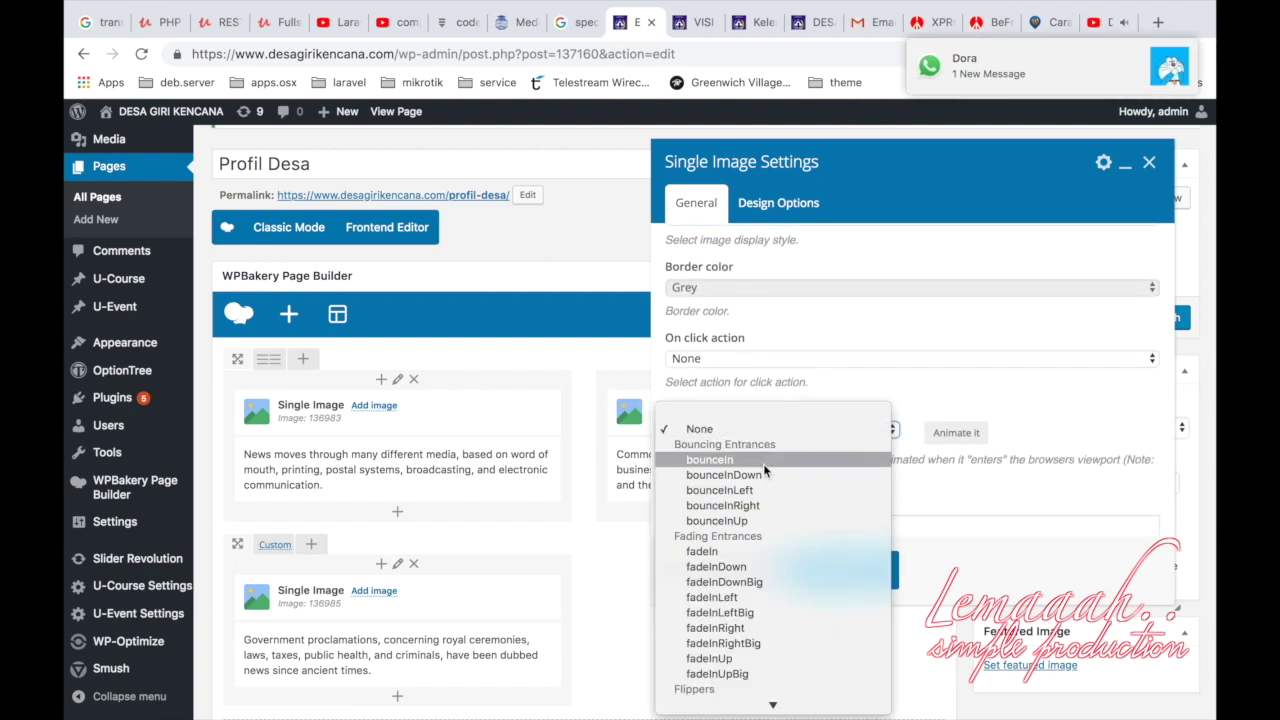
{"action": "left_click", "coordinate": [763, 460]}
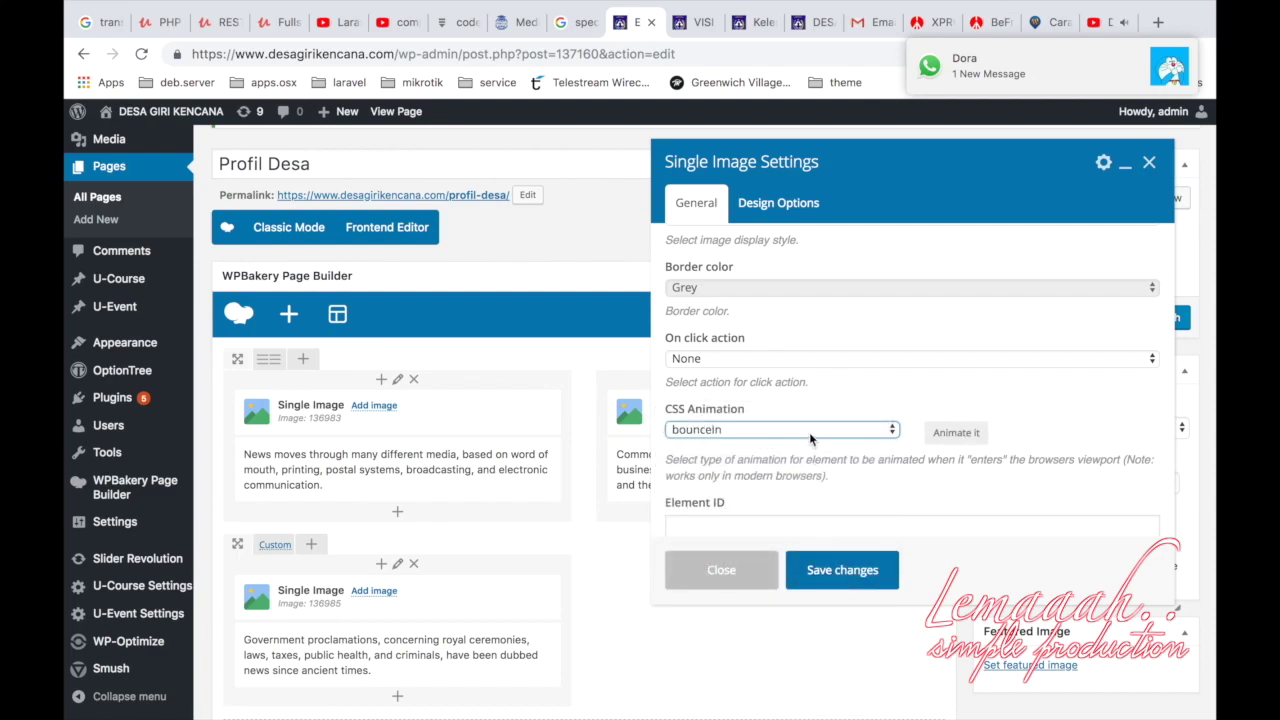
{"action": "scroll", "coordinate": [809, 432], "scroll_direction": "down", "scroll_amount": 2}
{"action": "left_click", "coordinate": [808, 567]}
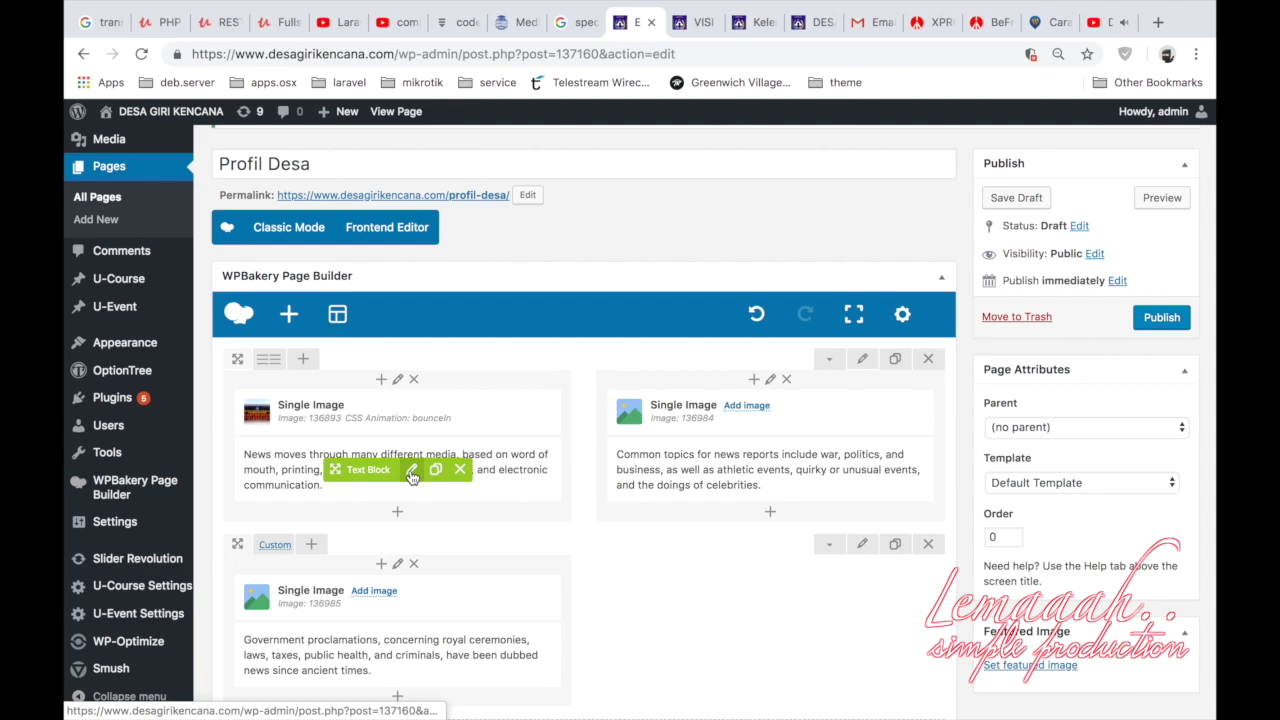
Open the text block below the first image for editing and clear its placeholder text.
{"action": "left_click", "coordinate": [411, 471]}
{"action": "left_click_drag", "start_coordinate": [1060, 418], "coordinate": [607, 399]}
{"action": "key", "text": "BackSpace"}
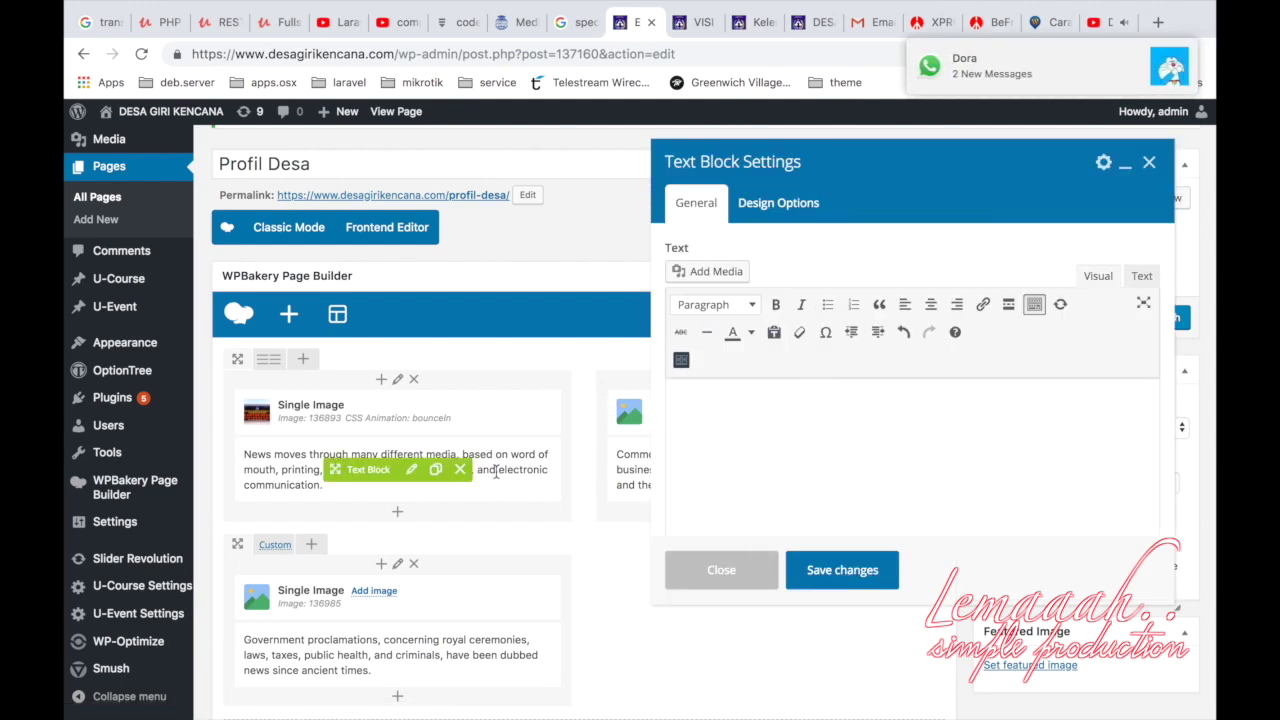
Set the empty text block's format to Heading 2 and enter the text "VISI".
{"action": "left_click", "coordinate": [751, 305]}
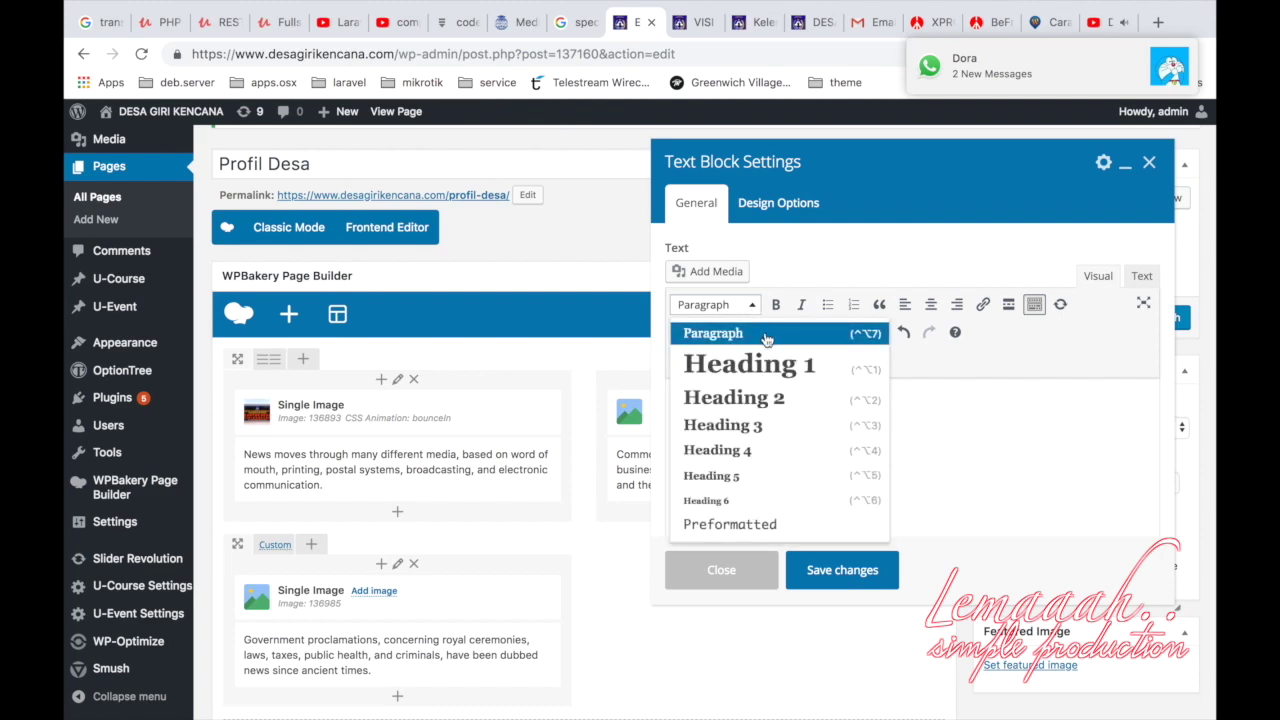
{"action": "left_click", "coordinate": [767, 397]}
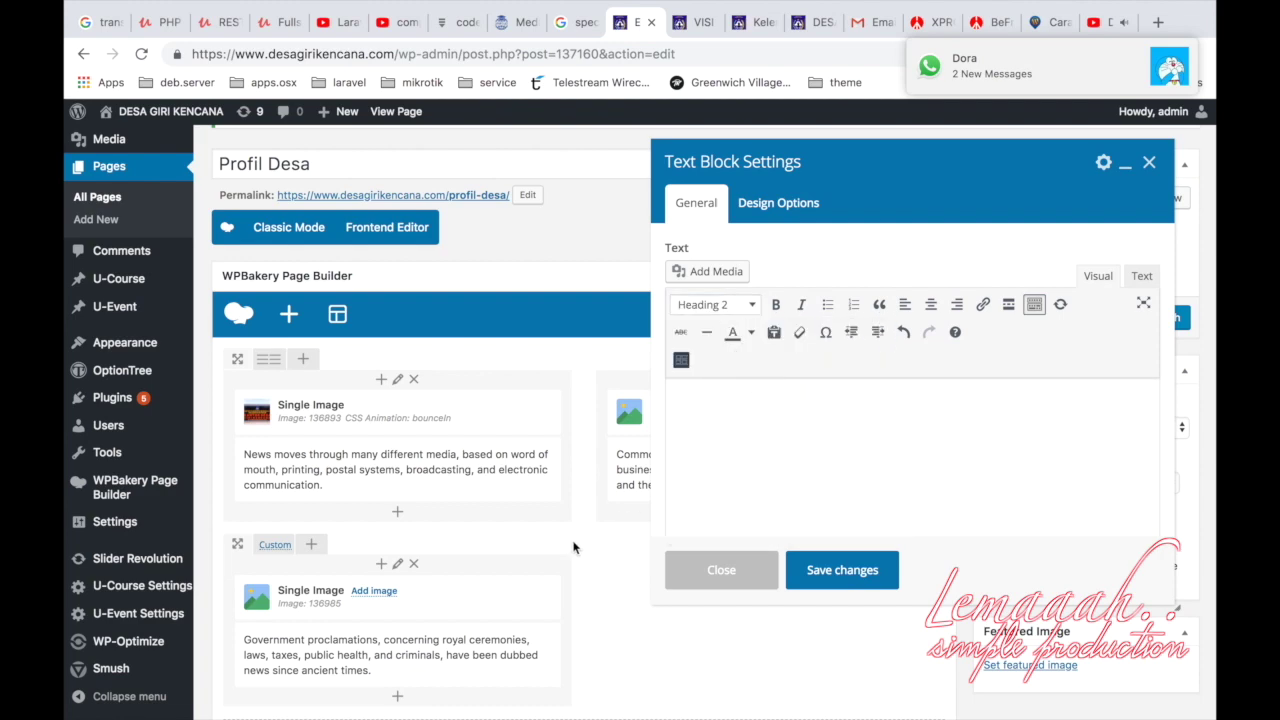
{"action": "type", "text": "VISI"}
{"action": "key", "text": "BackSpace"}
{"action": "key", "text": "BackSpace"}
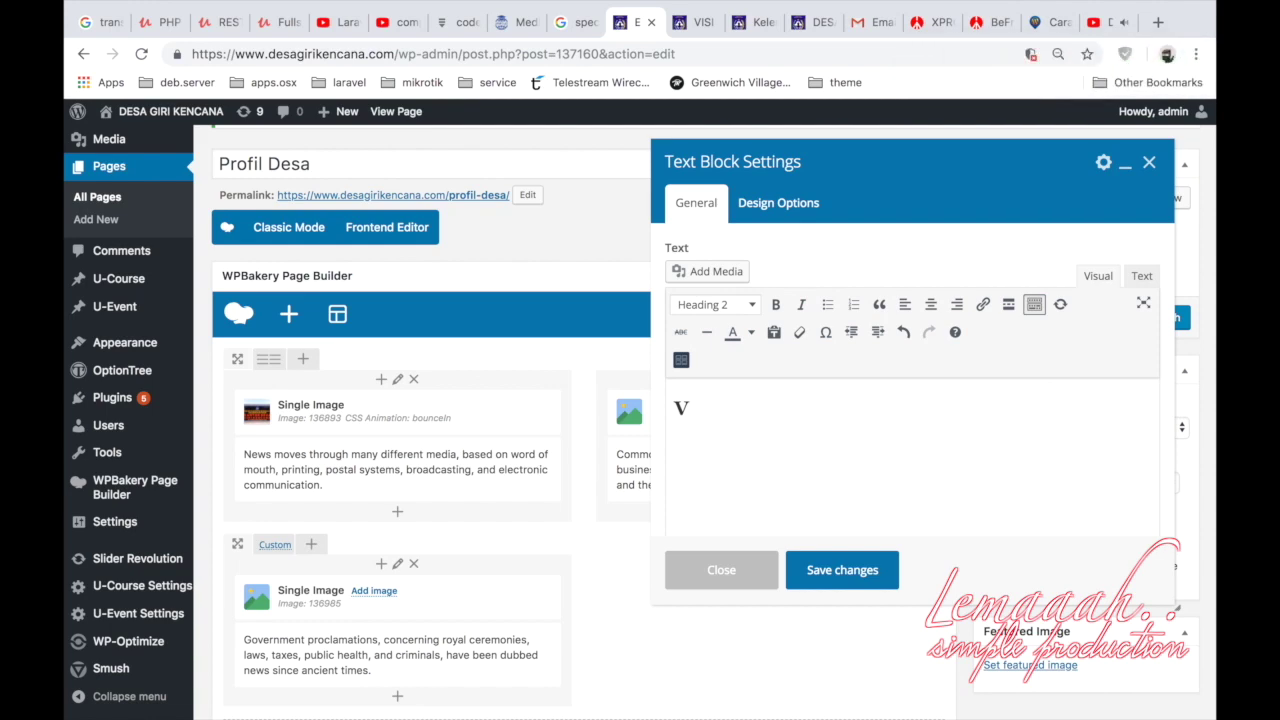
{"action": "type", "text": "ISI"}
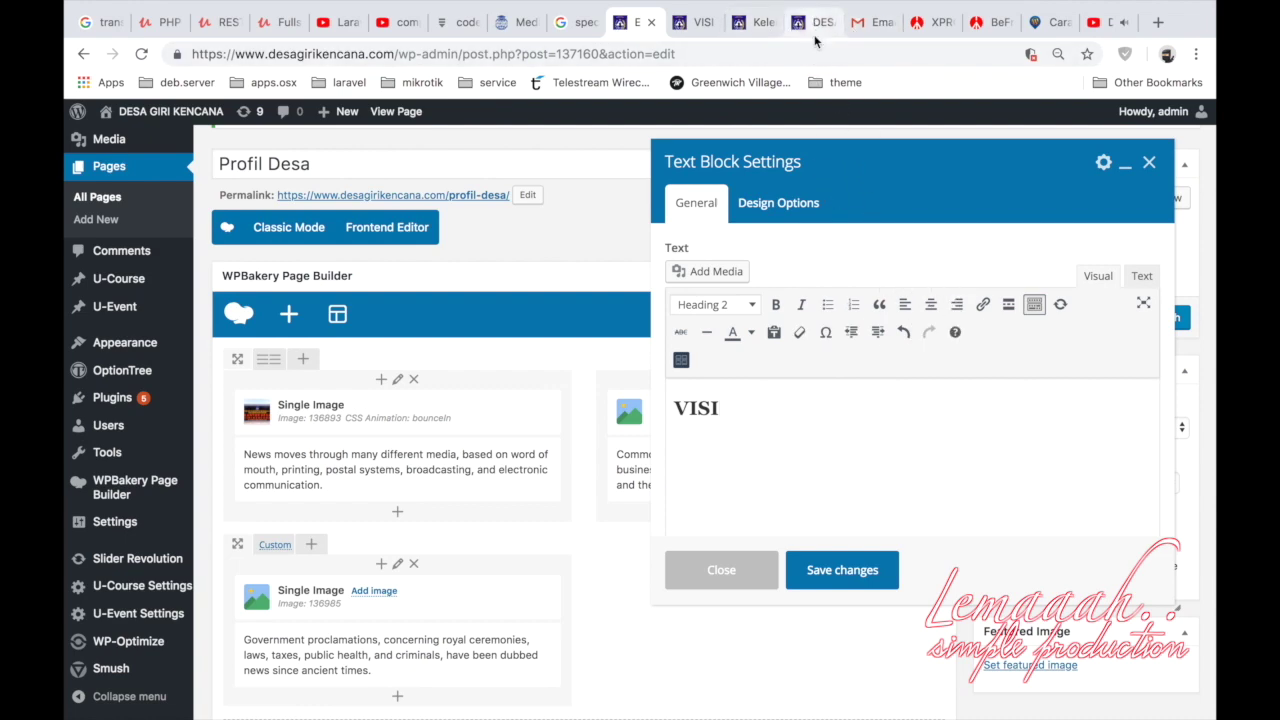
Start inserting a link in the VISI heading and select the address of the open visi-misi page.
{"action": "left_click", "coordinate": [984, 305]}
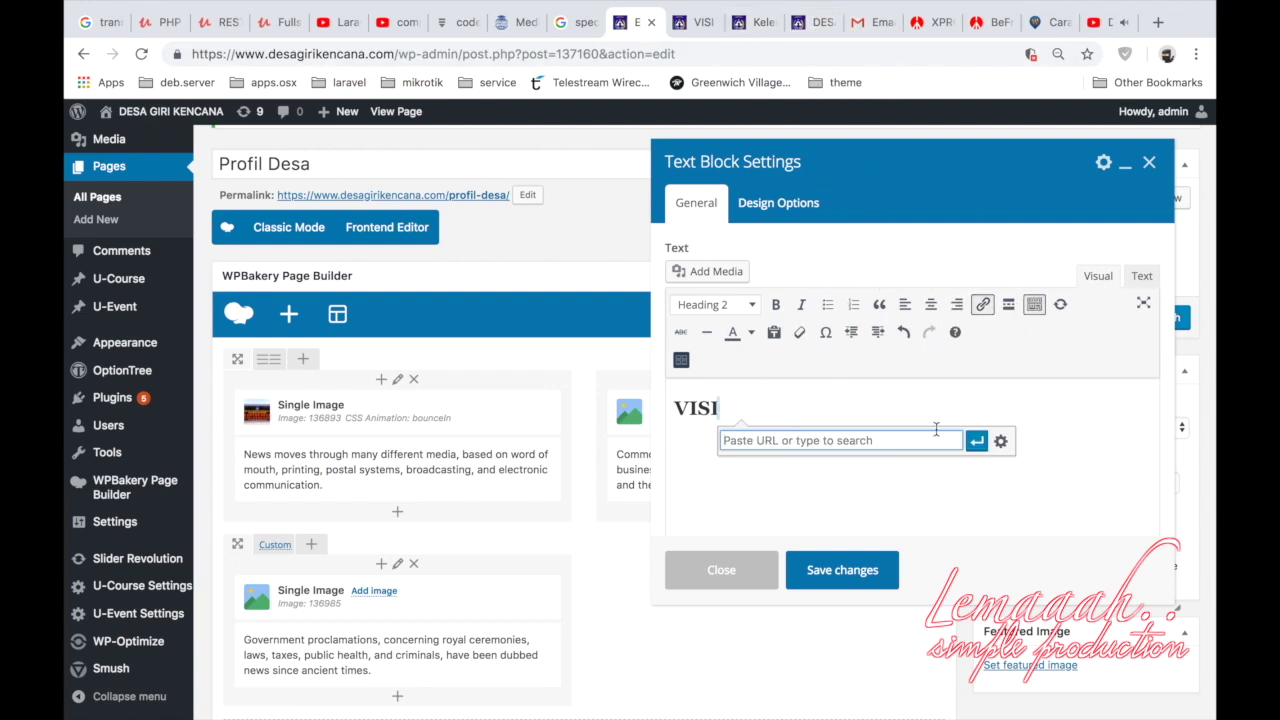
{"action": "left_click", "coordinate": [690, 36]}
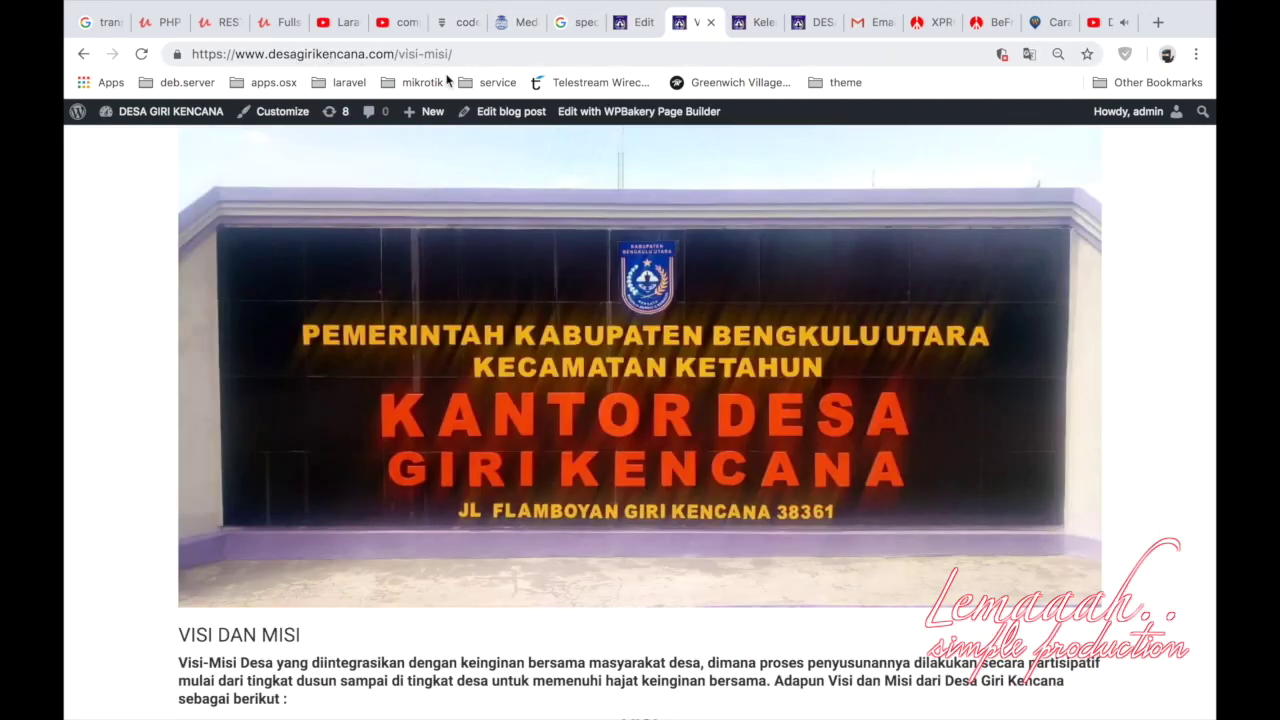
{"action": "left_click_drag", "start_coordinate": [457, 55], "coordinate": [167, 77]}
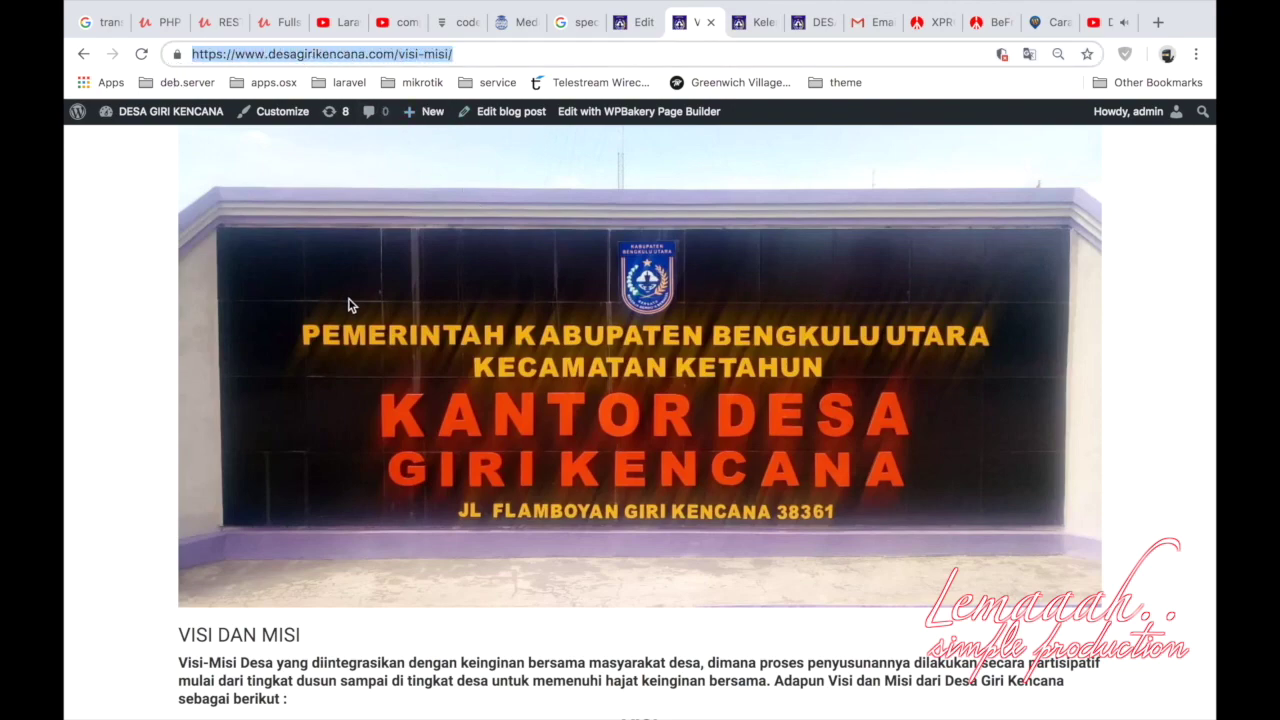
{"action": "scroll", "coordinate": [349, 305], "scroll_direction": "up", "scroll_amount": 5}
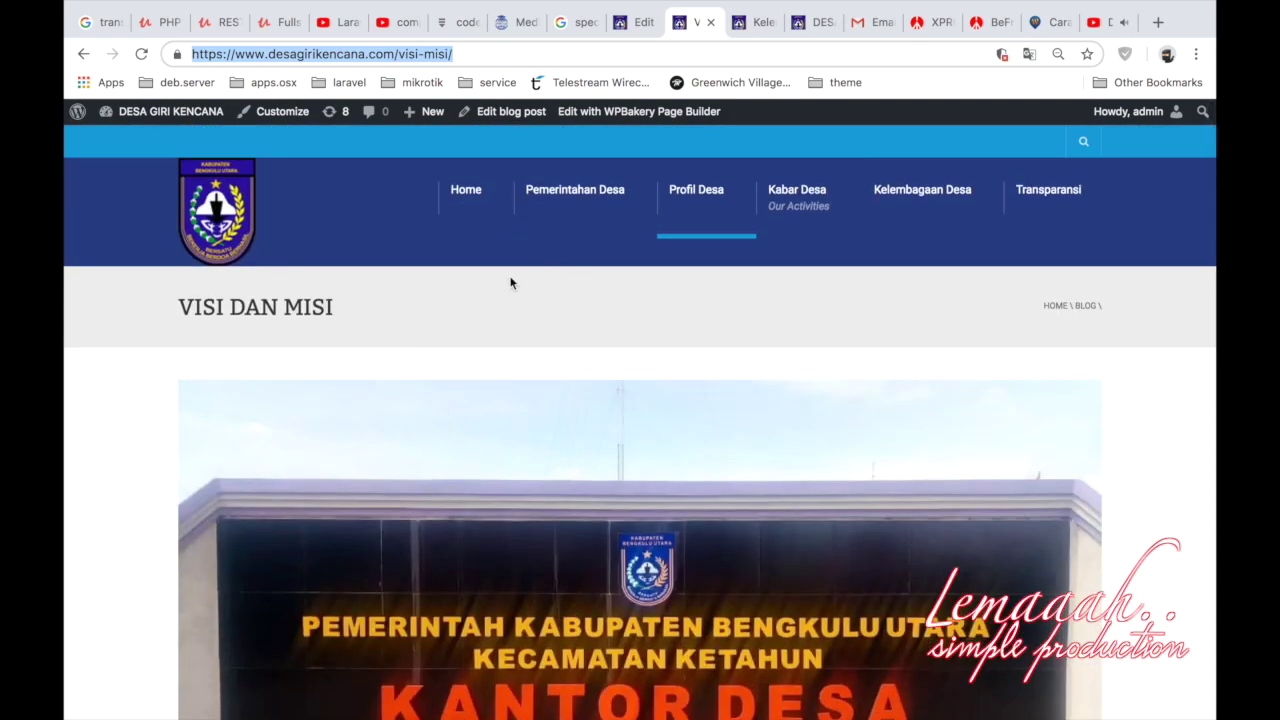
{"action": "left_click", "coordinate": [254, 114]}
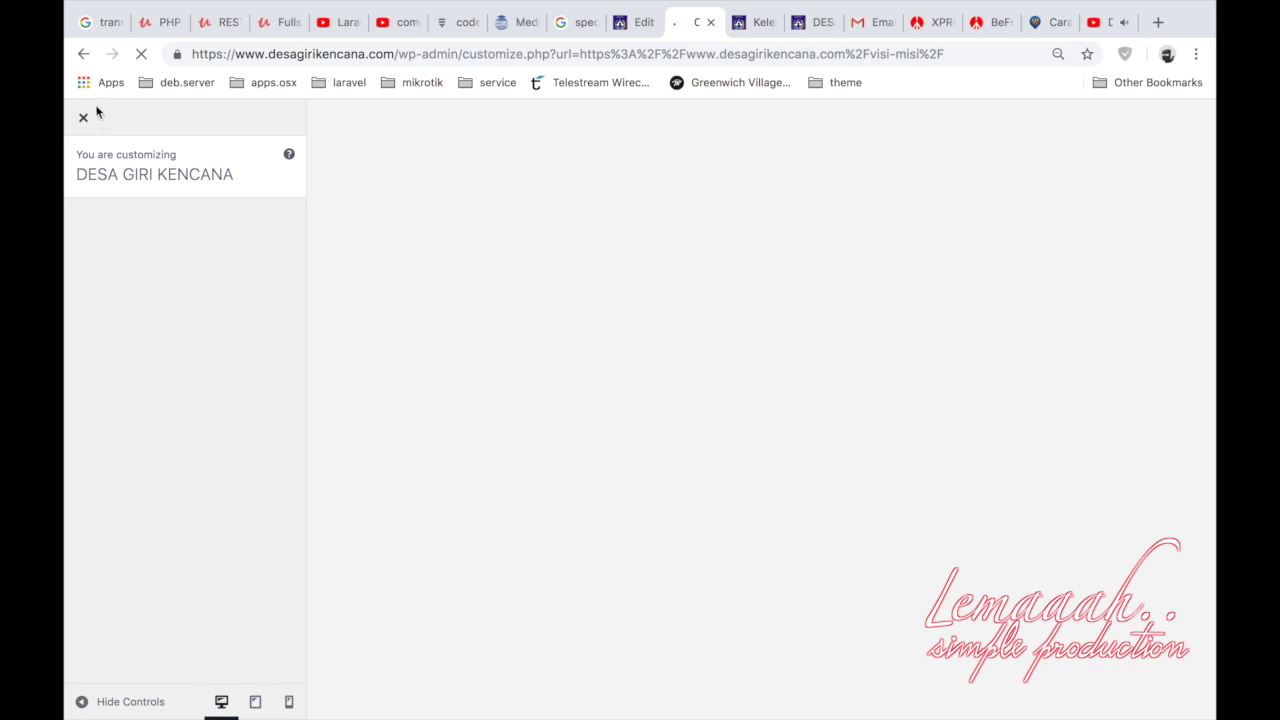
{"action": "left_click", "coordinate": [82, 119]}
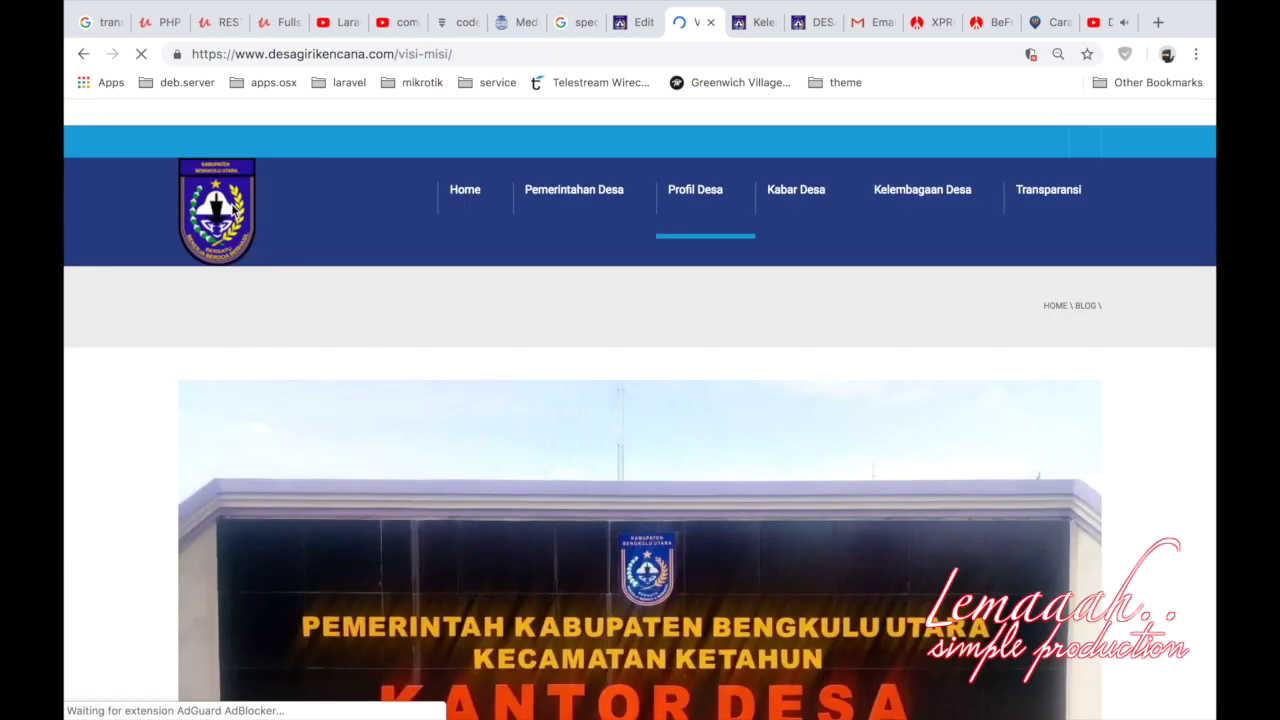
Find the VISI DAN MISI blog post in the site's admin area and open it for editing.
{"action": "left_click", "coordinate": [208, 120]}
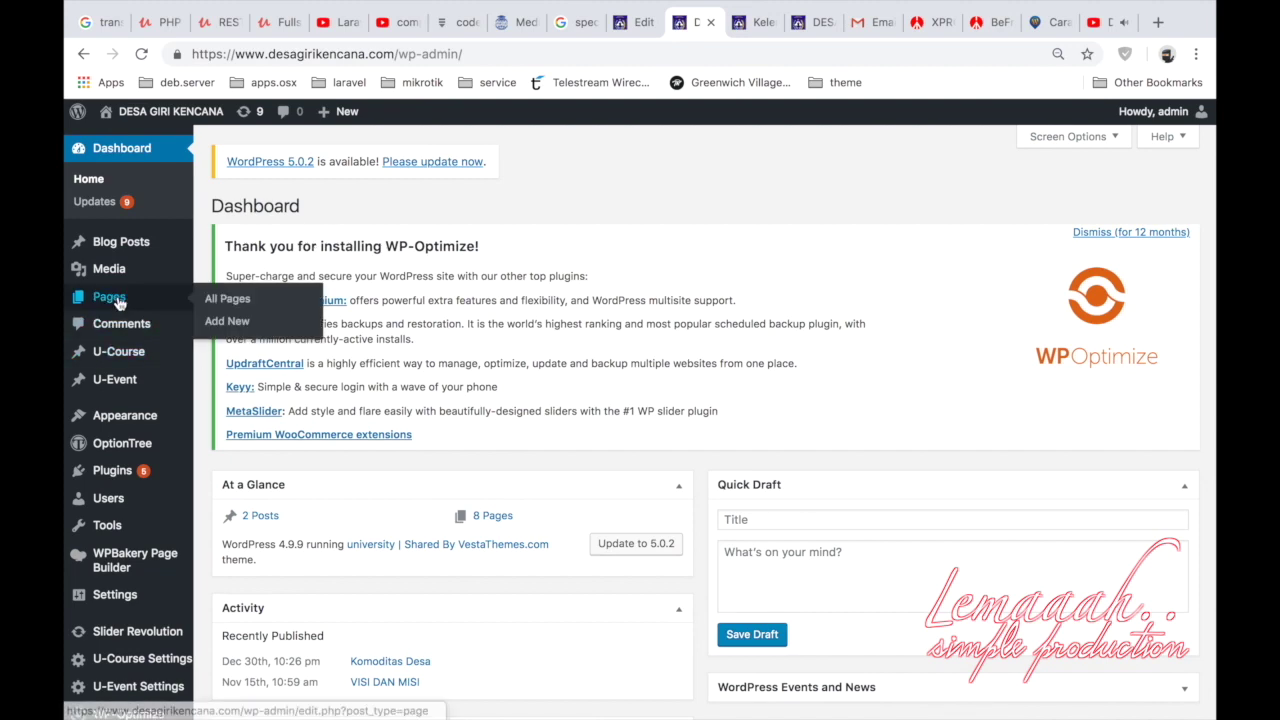
{"action": "left_click", "coordinate": [118, 302]}
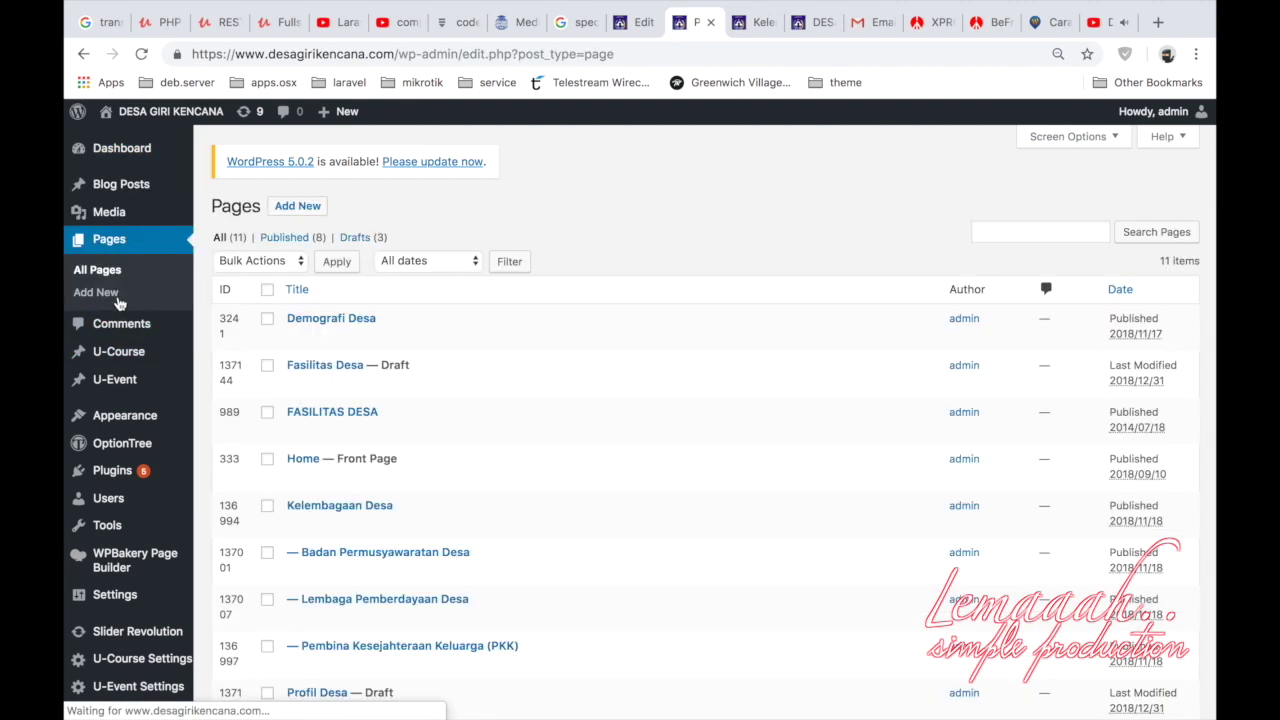
{"action": "scroll", "coordinate": [326, 565], "scroll_direction": "down", "scroll_amount": 3}
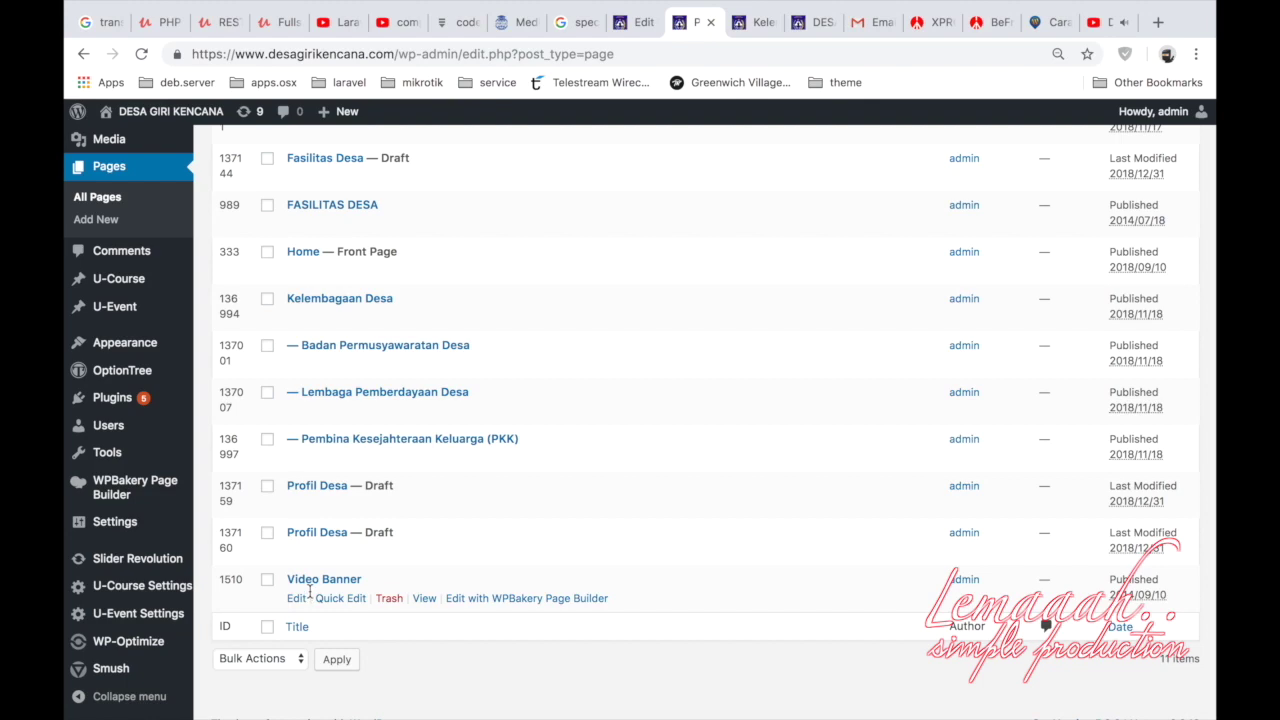
{"action": "scroll", "coordinate": [310, 592], "scroll_direction": "up", "scroll_amount": 4}
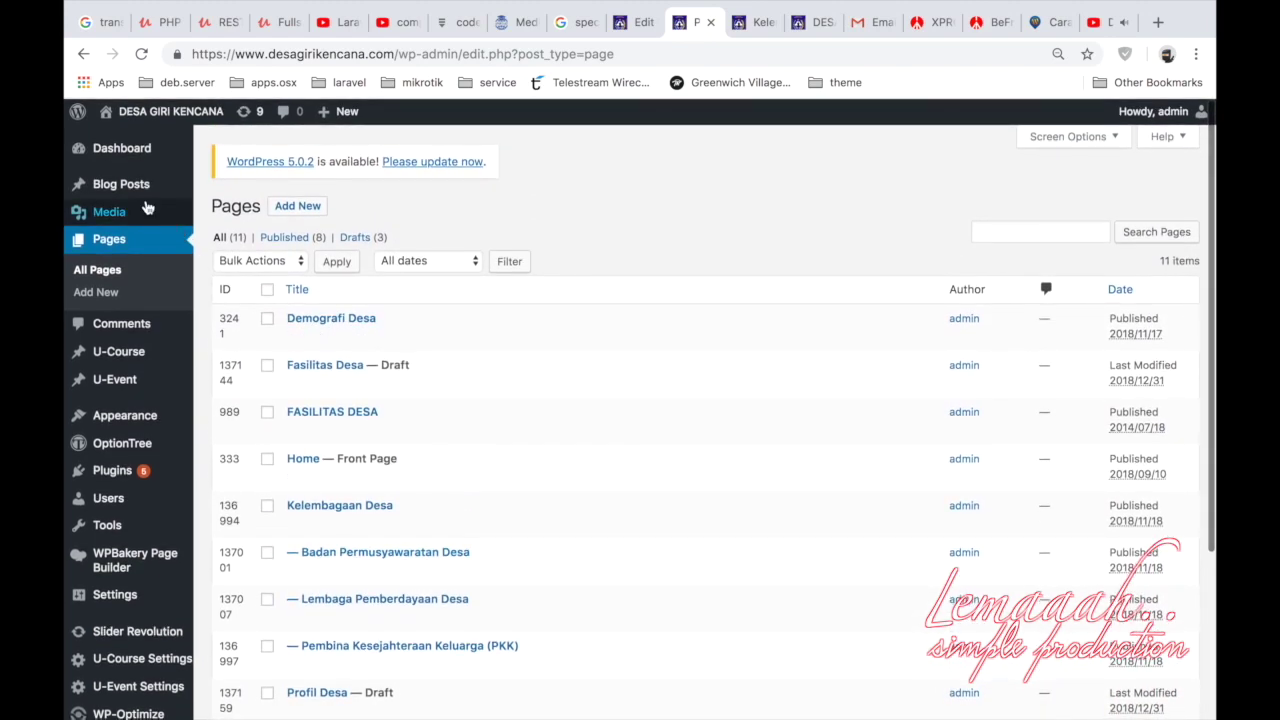
{"action": "left_click", "coordinate": [129, 194]}
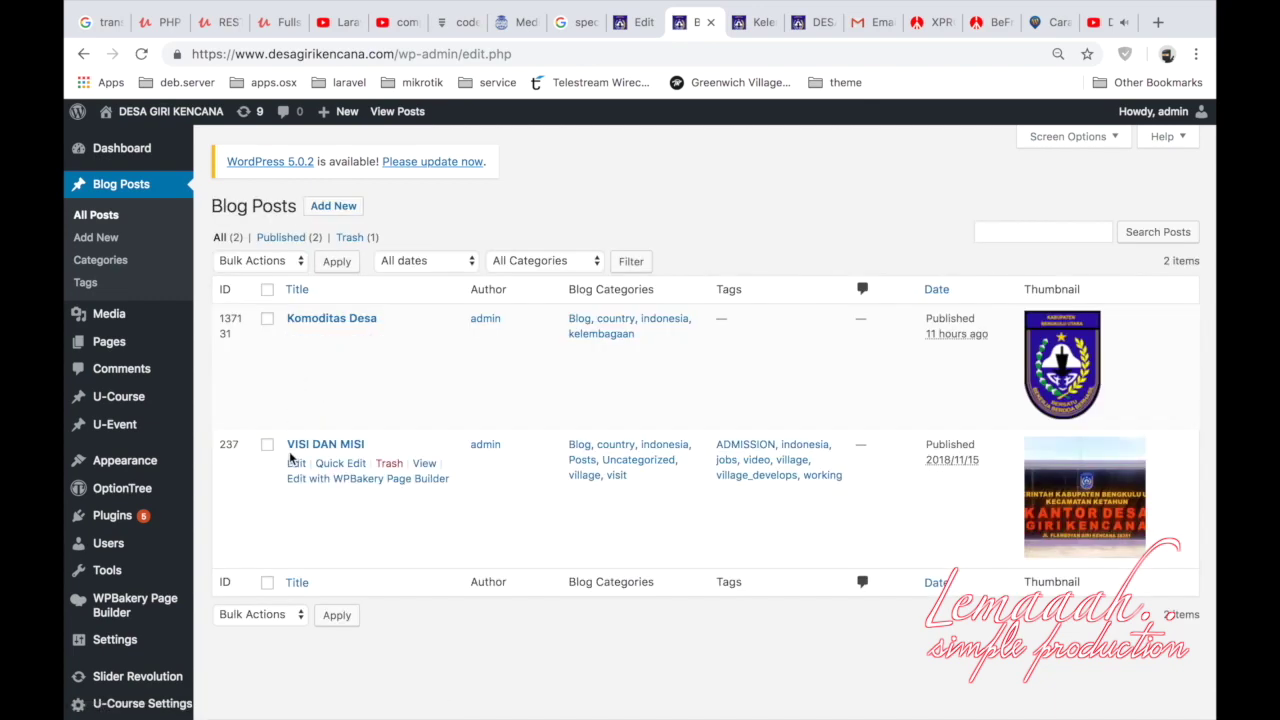
{"action": "left_click", "coordinate": [296, 444]}
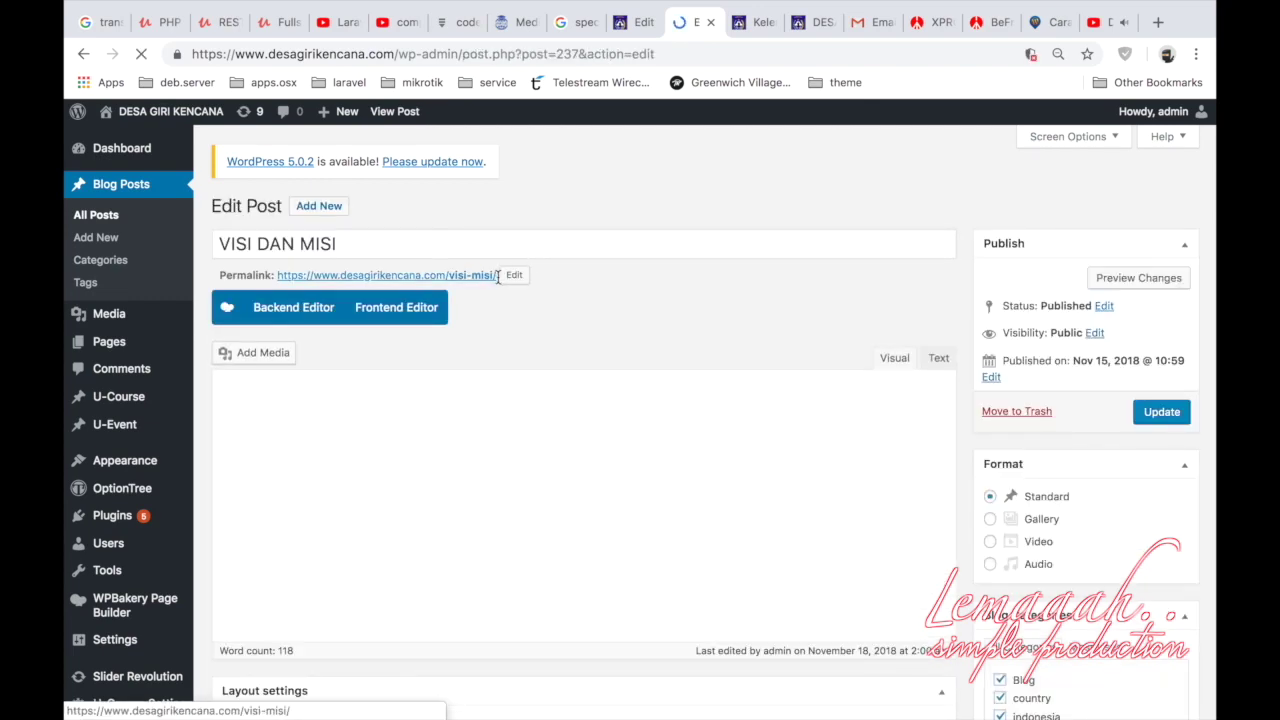
Copy the permalink of the VISI DAN MISI post.
{"action": "left_click_drag", "start_coordinate": [501, 281], "coordinate": [280, 252]}
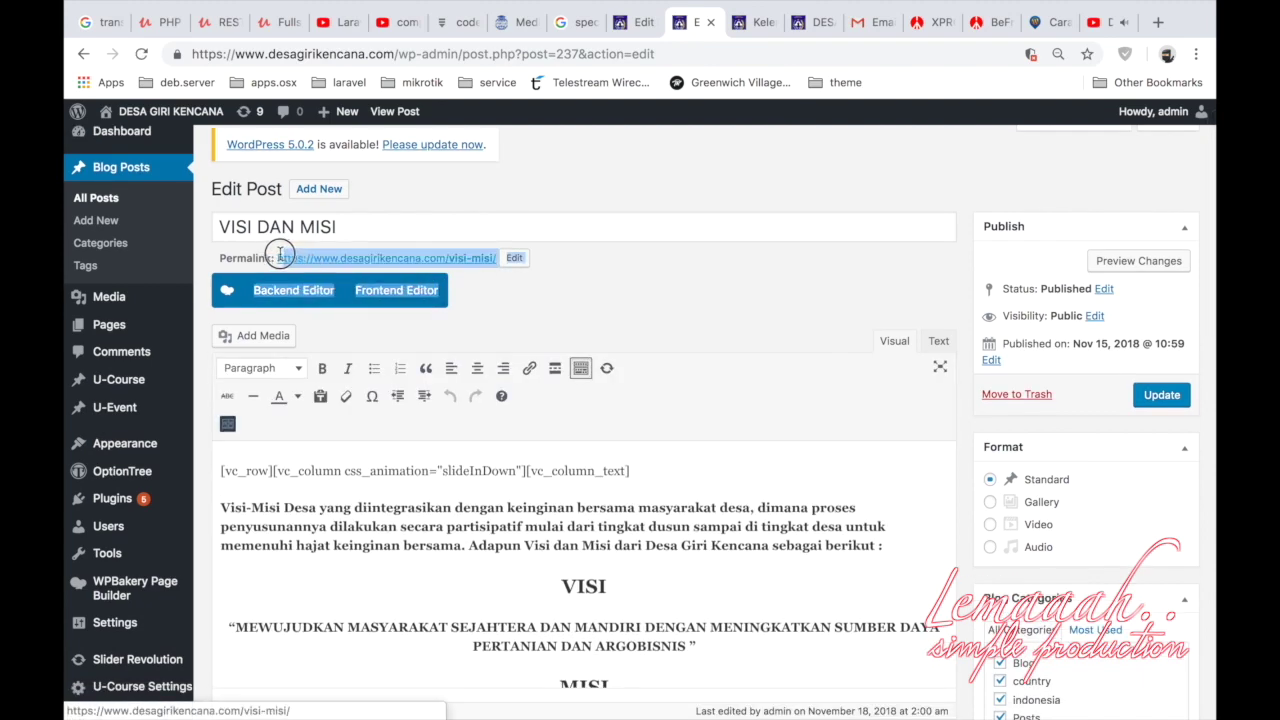
{"action": "left_click", "coordinate": [307, 232]}
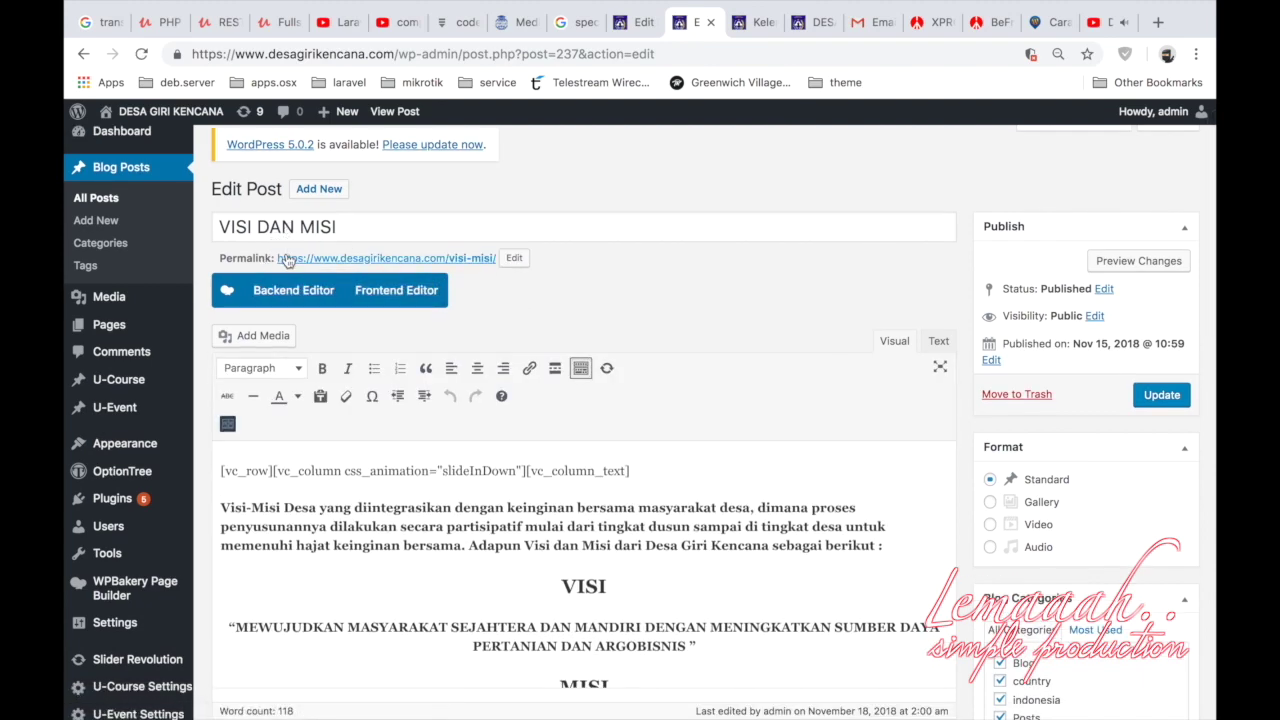
{"action": "right_click", "coordinate": [285, 257]}
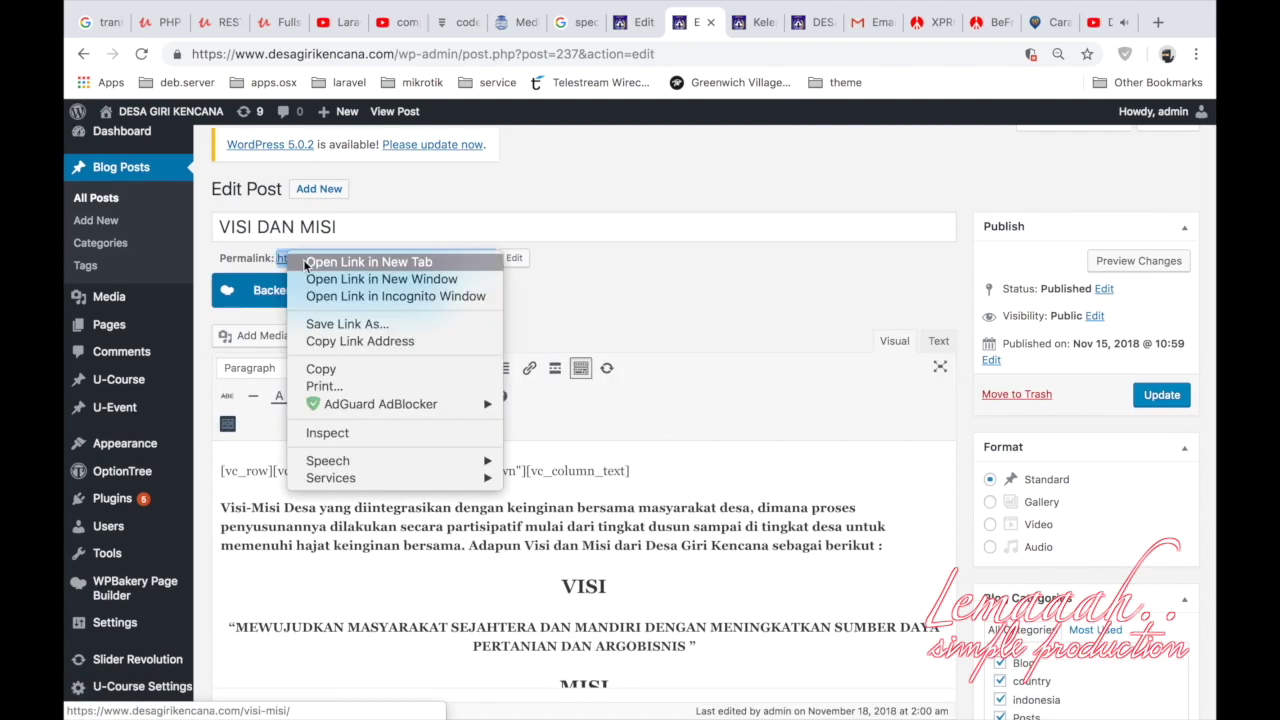
{"action": "left_click", "coordinate": [331, 366]}
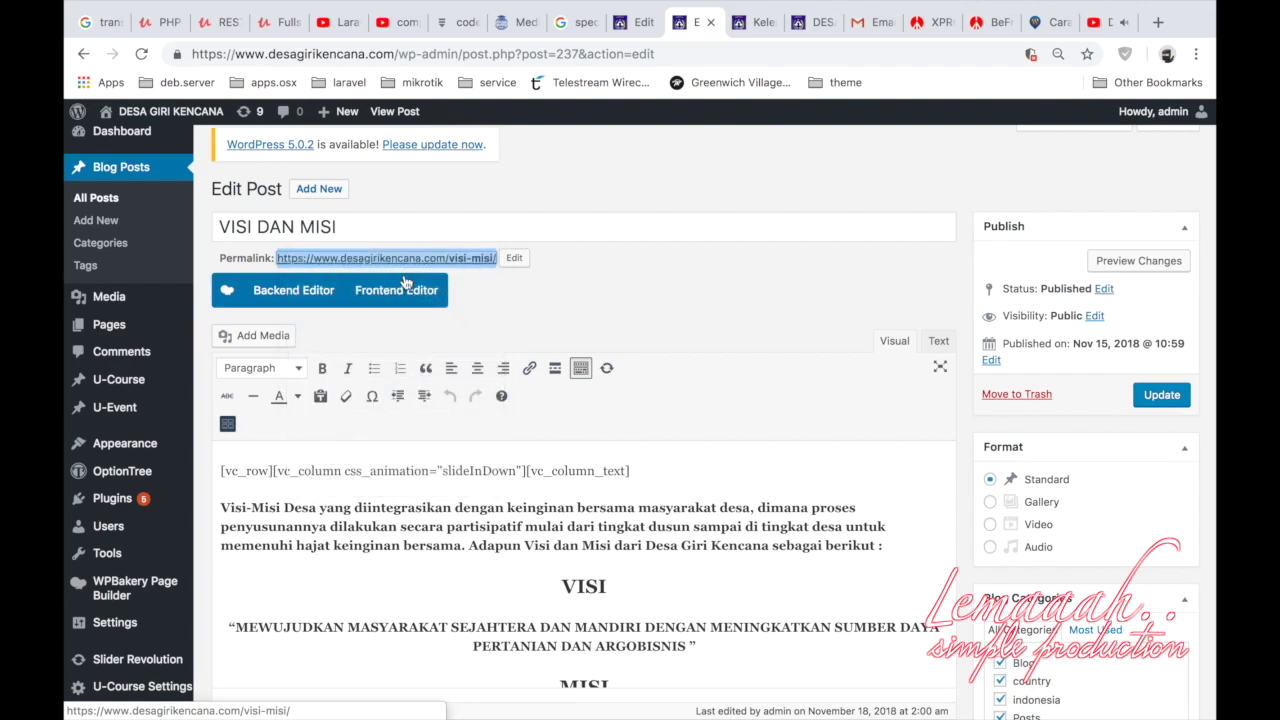
{"action": "left_click", "coordinate": [636, 22]}
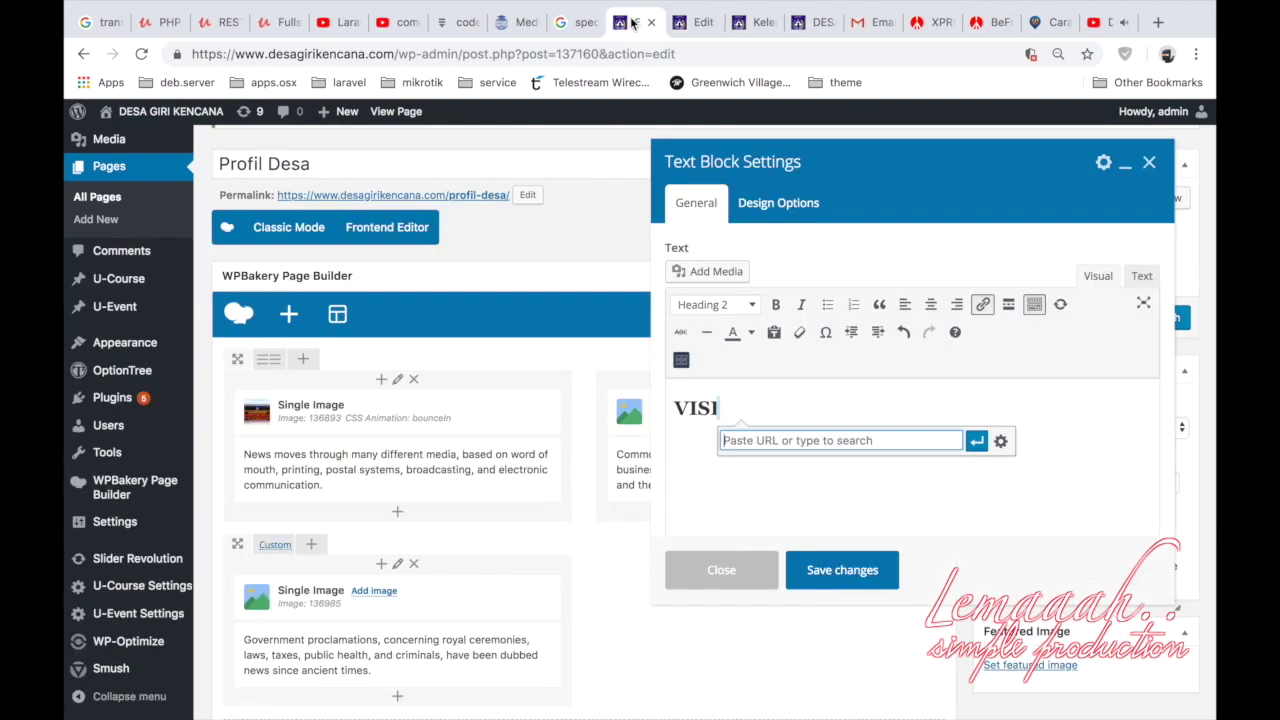
{"action": "right_click", "coordinate": [862, 440]}
{"action": "left_click", "coordinate": [913, 554]}
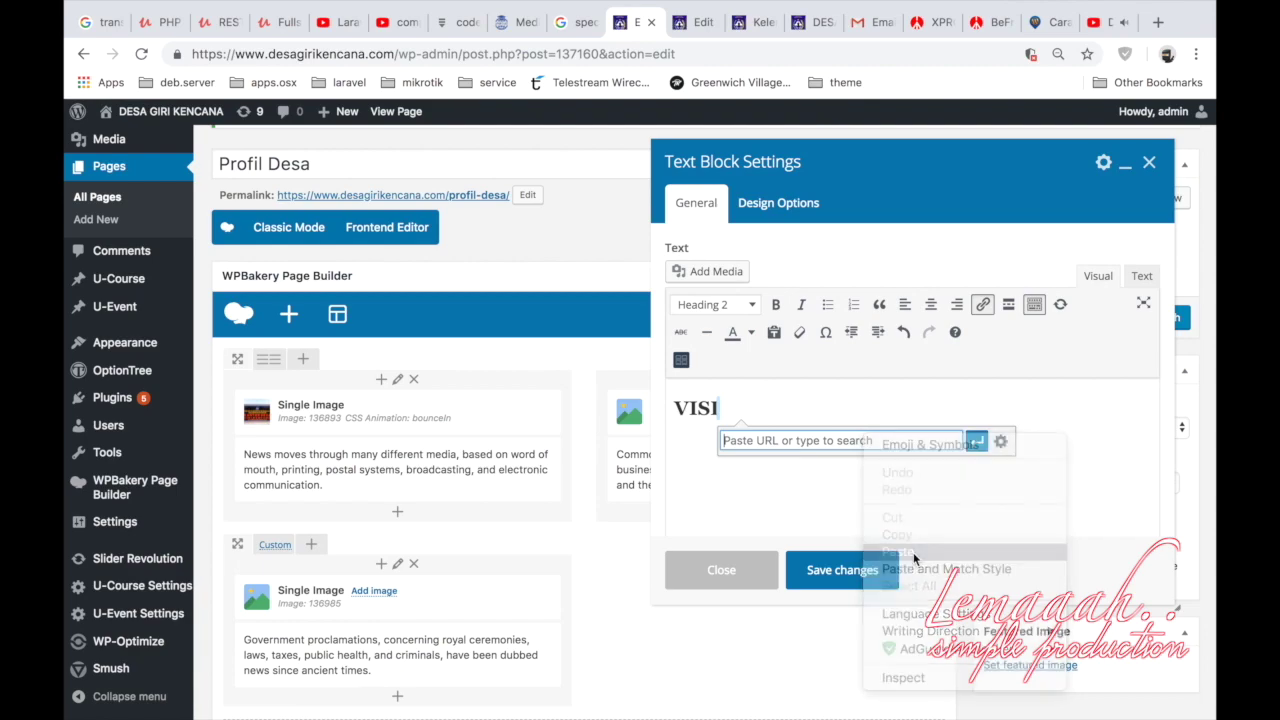
{"action": "left_click", "coordinate": [1001, 443]}
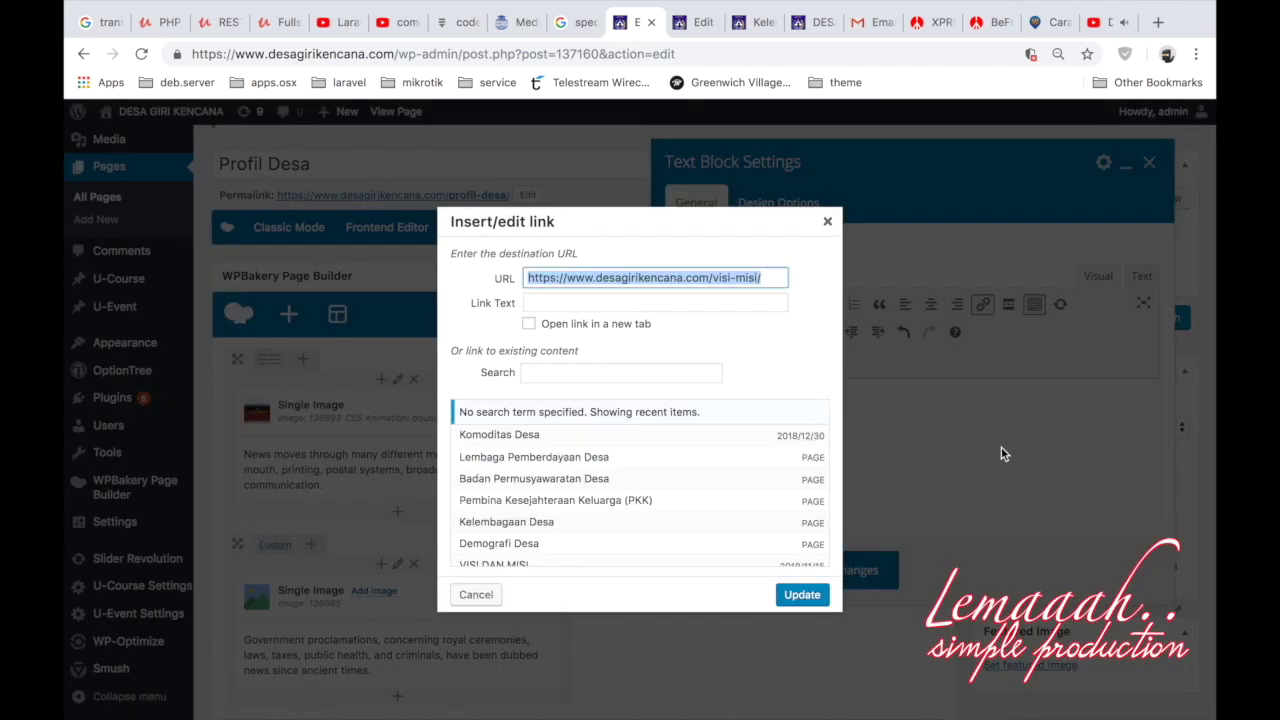
{"action": "left_click", "coordinate": [645, 300]}
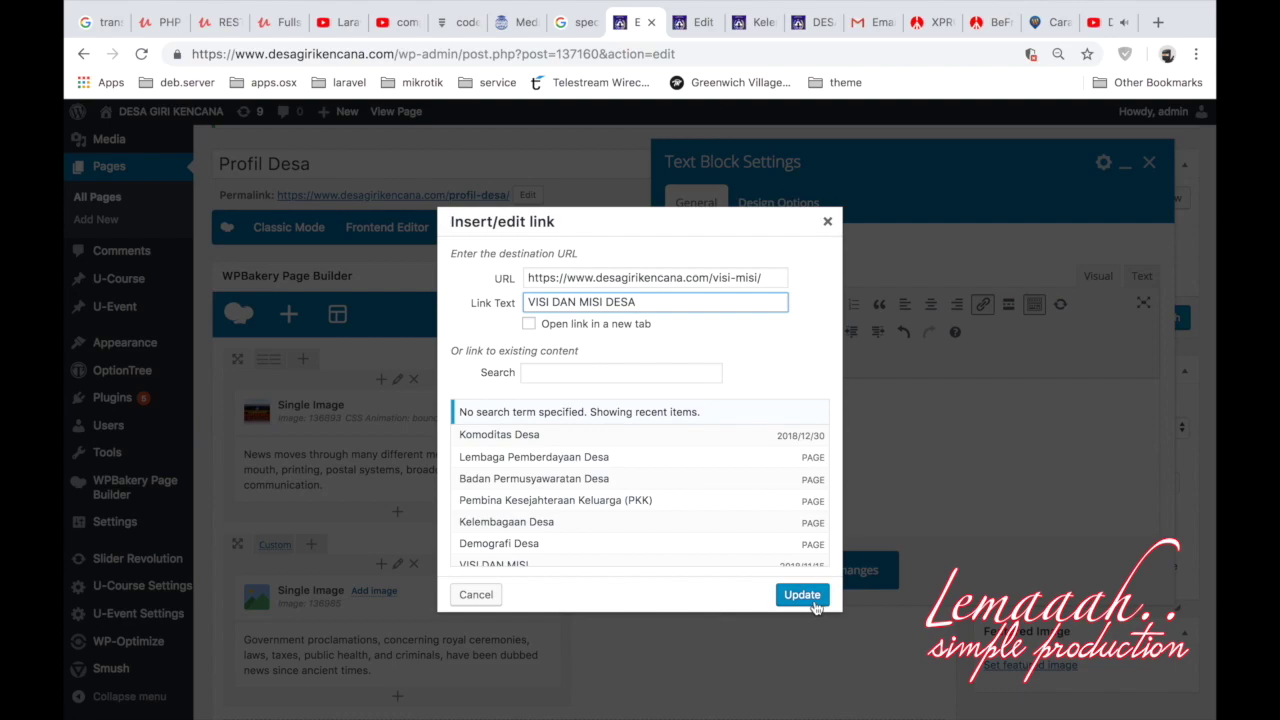
{"action": "left_click", "coordinate": [802, 595]}
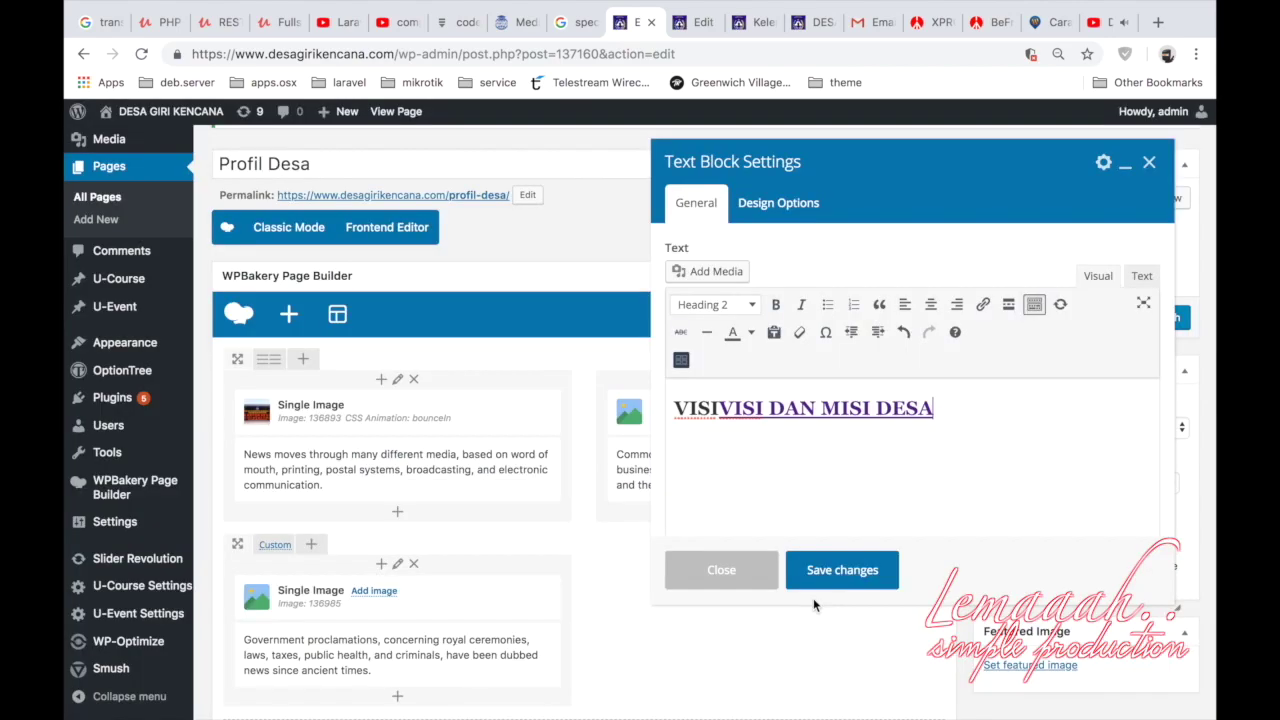
Delete the word DESA from the linked heading and the extra unlinked VISI in front of it.
{"action": "left_click", "coordinate": [877, 408]}
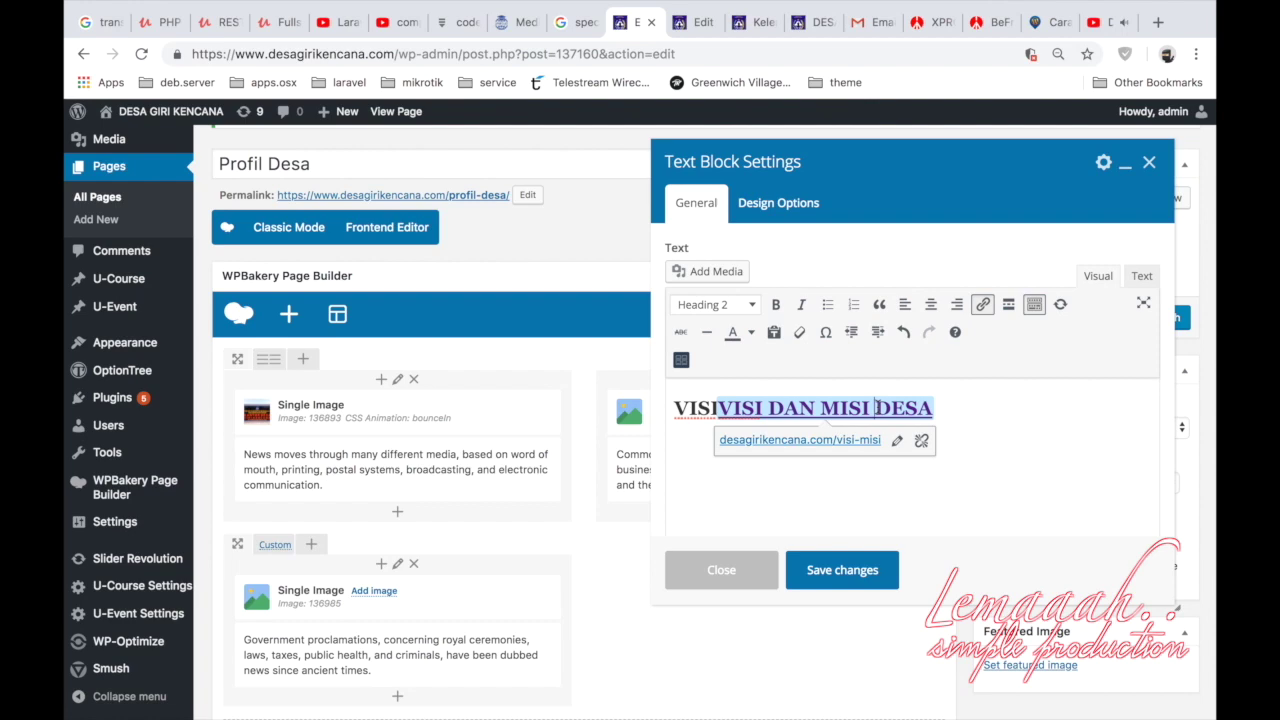
{"action": "key", "text": "BackSpace"}
{"action": "key", "text": "Return"}
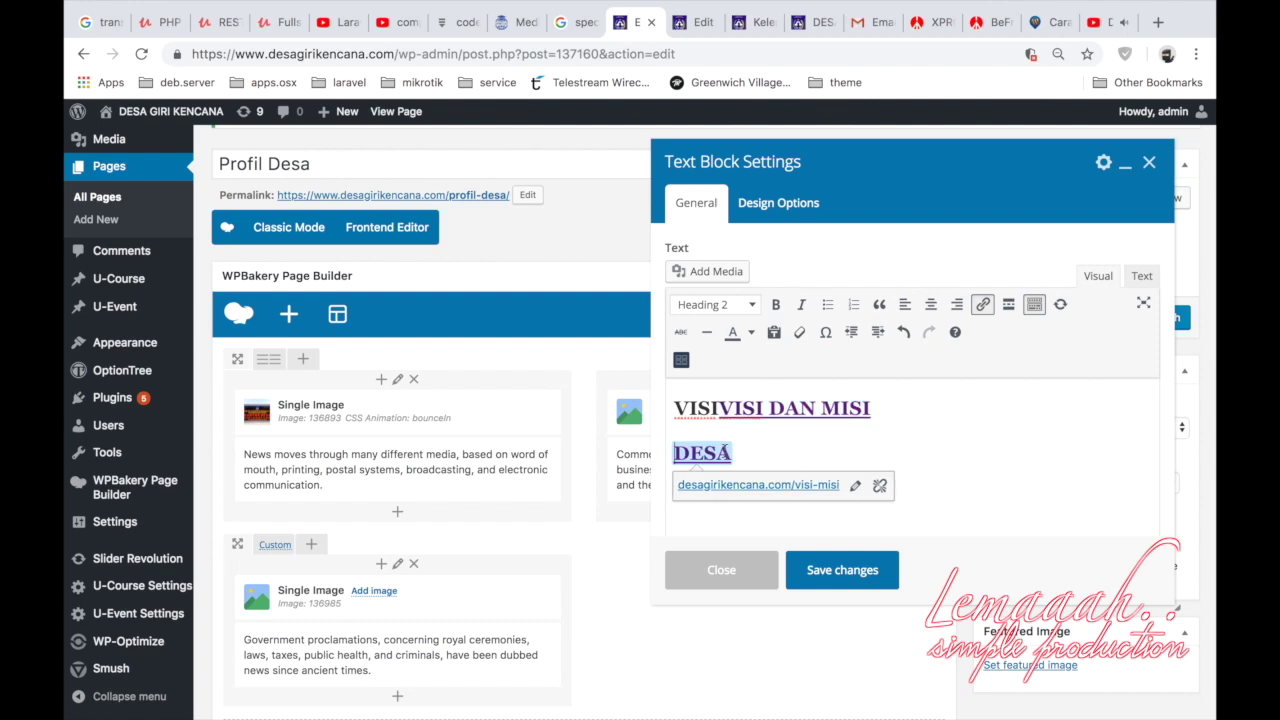
{"action": "left_click", "coordinate": [880, 485]}
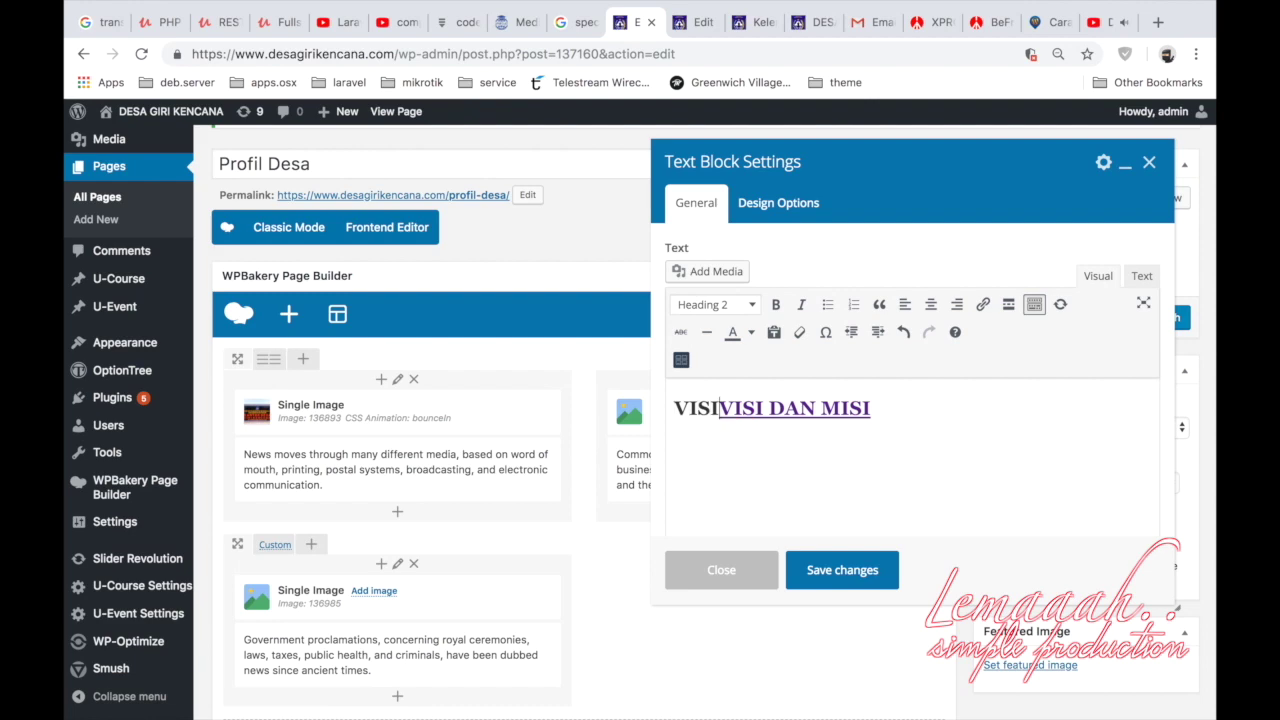
{"action": "key", "text": "BackSpace"}
{"action": "key", "text": "BackSpace"}
{"action": "key", "text": "BackSpace"}
{"action": "key", "text": "BackSpace"}
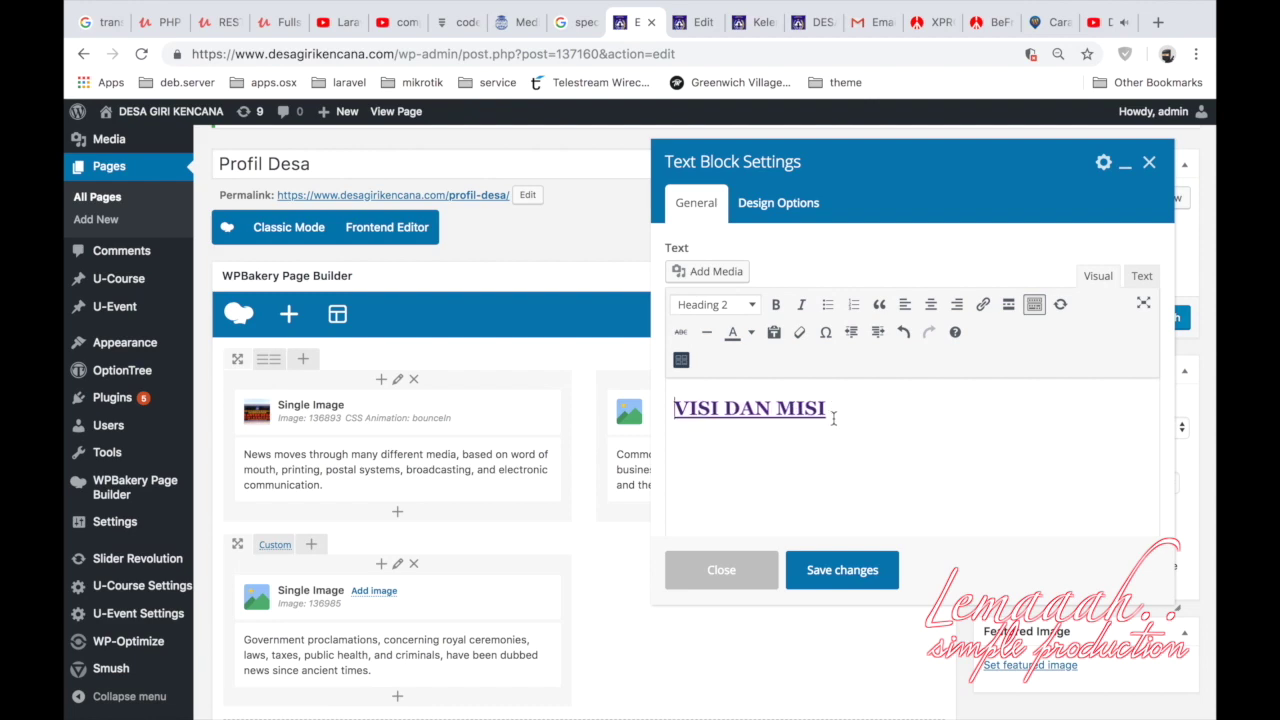
Check the VISI DAN MISI link's URL and link text, update the link and save the text block.
{"action": "triple_click", "coordinate": [828, 411]}
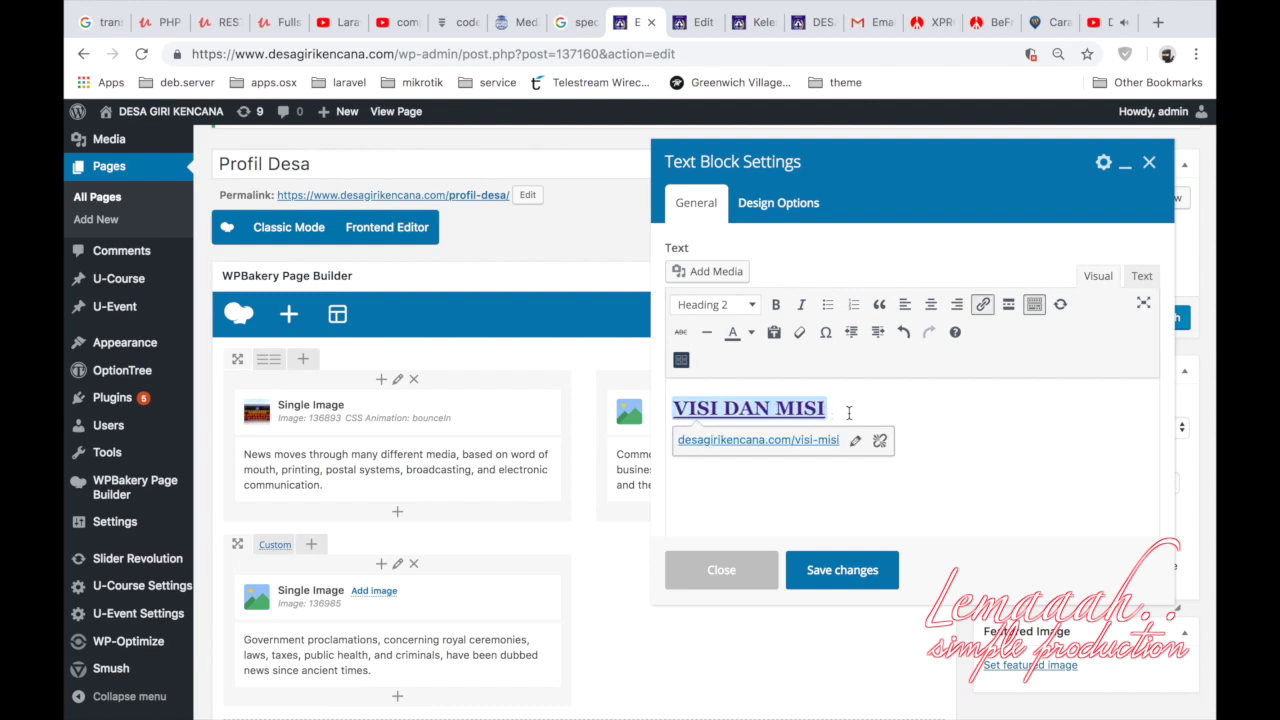
{"action": "left_click", "coordinate": [857, 442]}
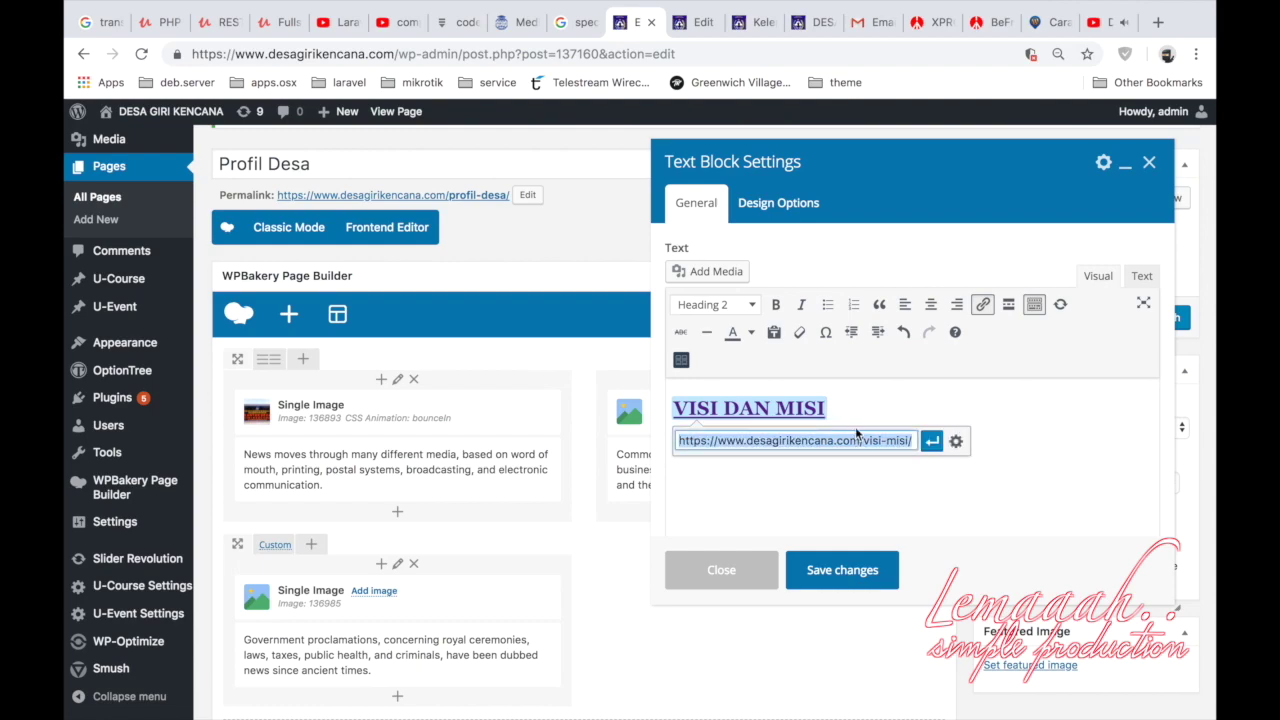
{"action": "left_click", "coordinate": [956, 441]}
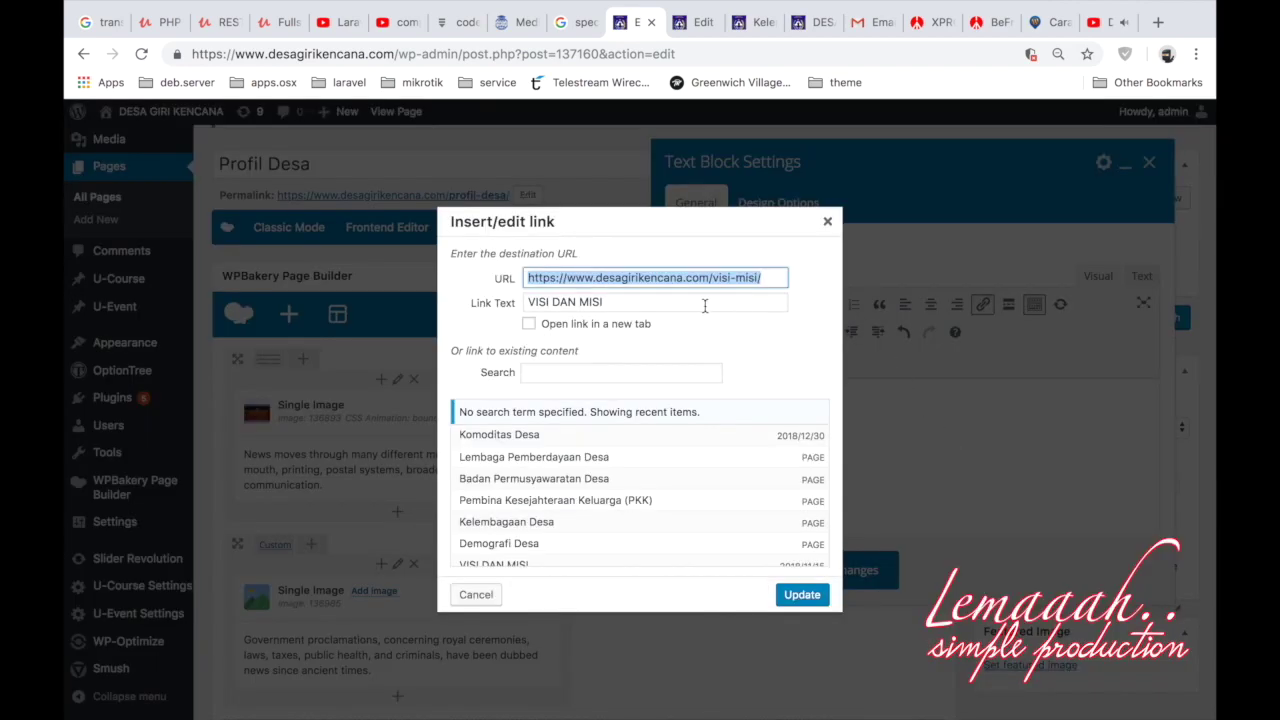
{"action": "left_click", "coordinate": [689, 305]}
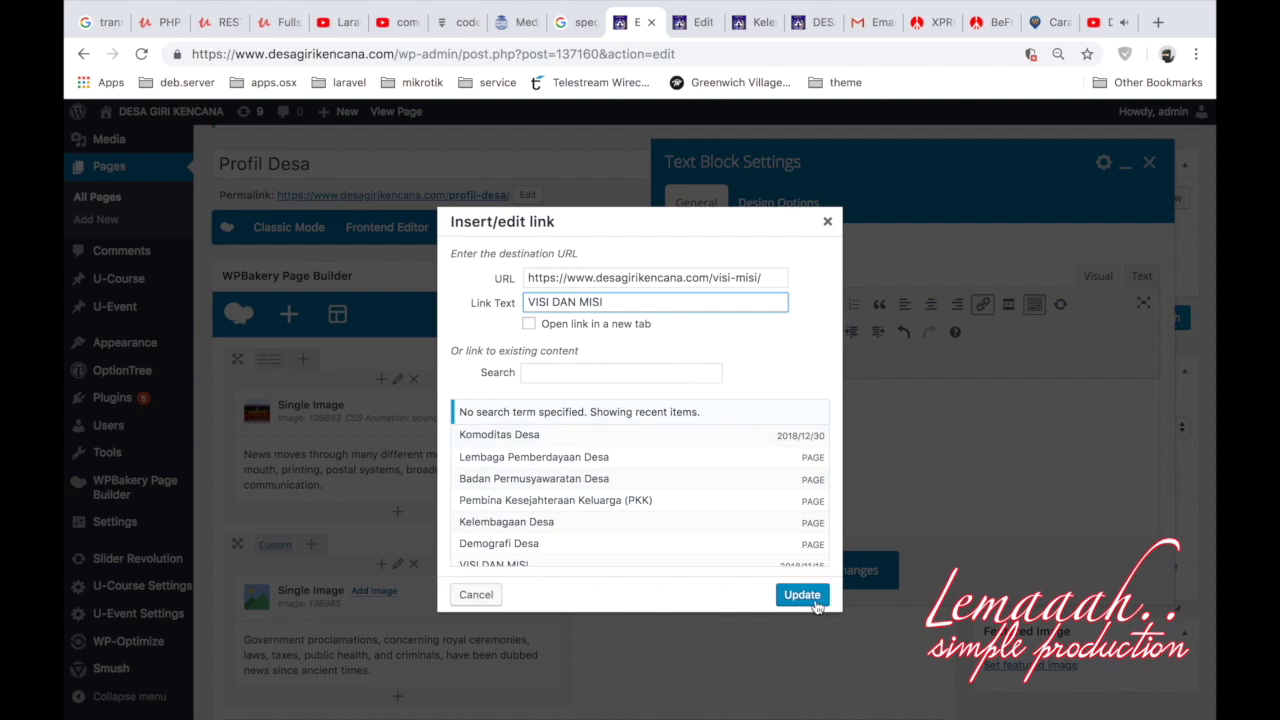
{"action": "left_click", "coordinate": [805, 596]}
{"action": "left_click", "coordinate": [831, 572]}
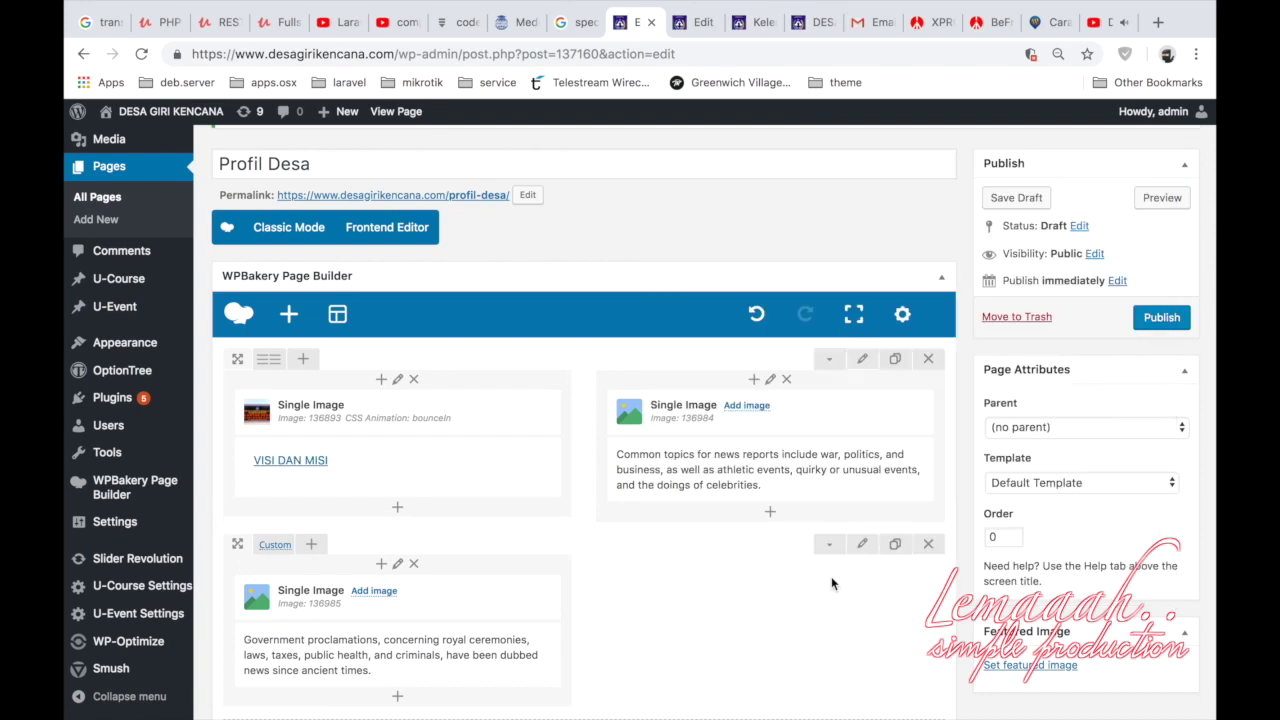
Center-align the linked VISI DAN MISI heading, save the text block and preview the Profil Desa draft.
{"action": "left_click", "coordinate": [411, 467]}
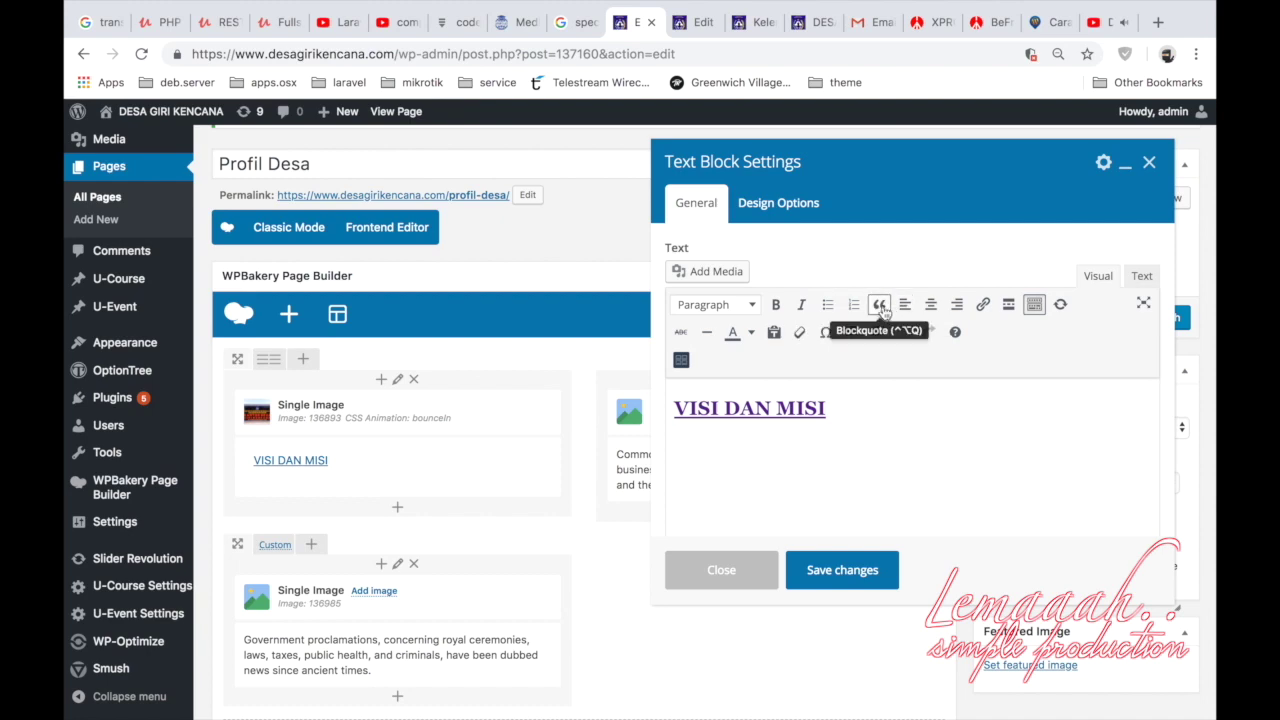
{"action": "left_click", "coordinate": [748, 444]}
{"action": "triple_click", "coordinate": [748, 417]}
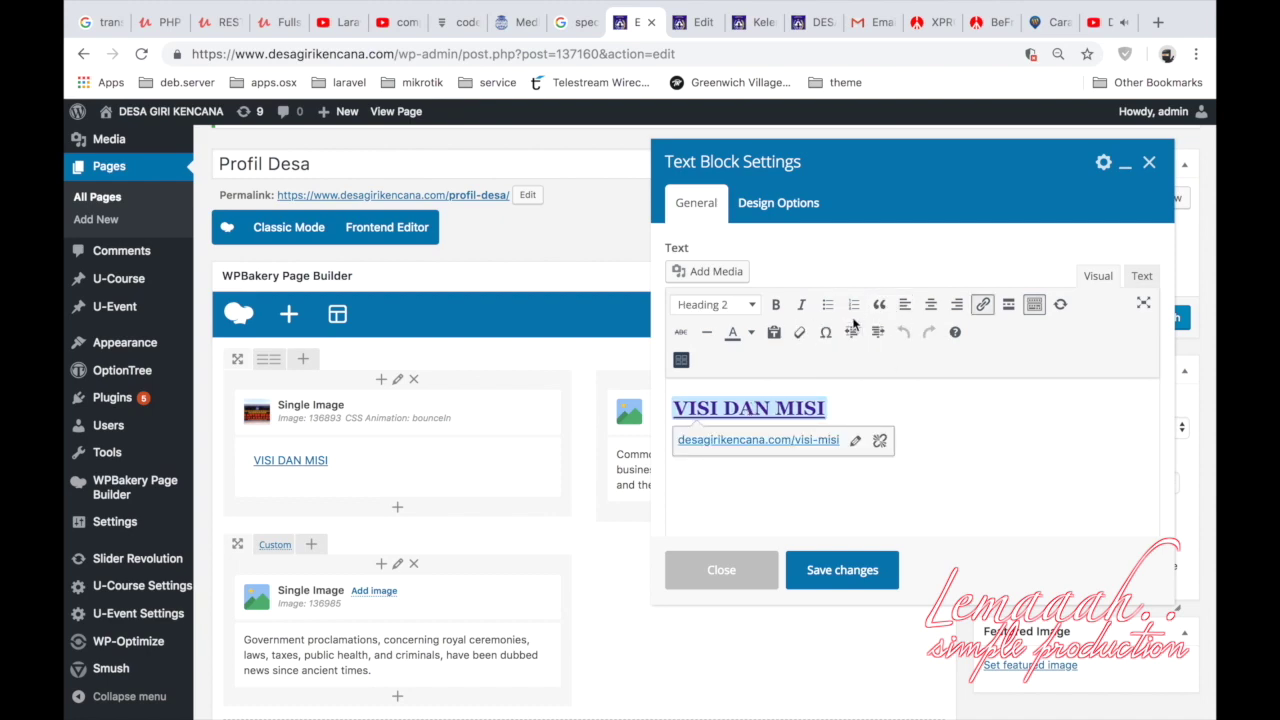
{"action": "left_click", "coordinate": [930, 304]}
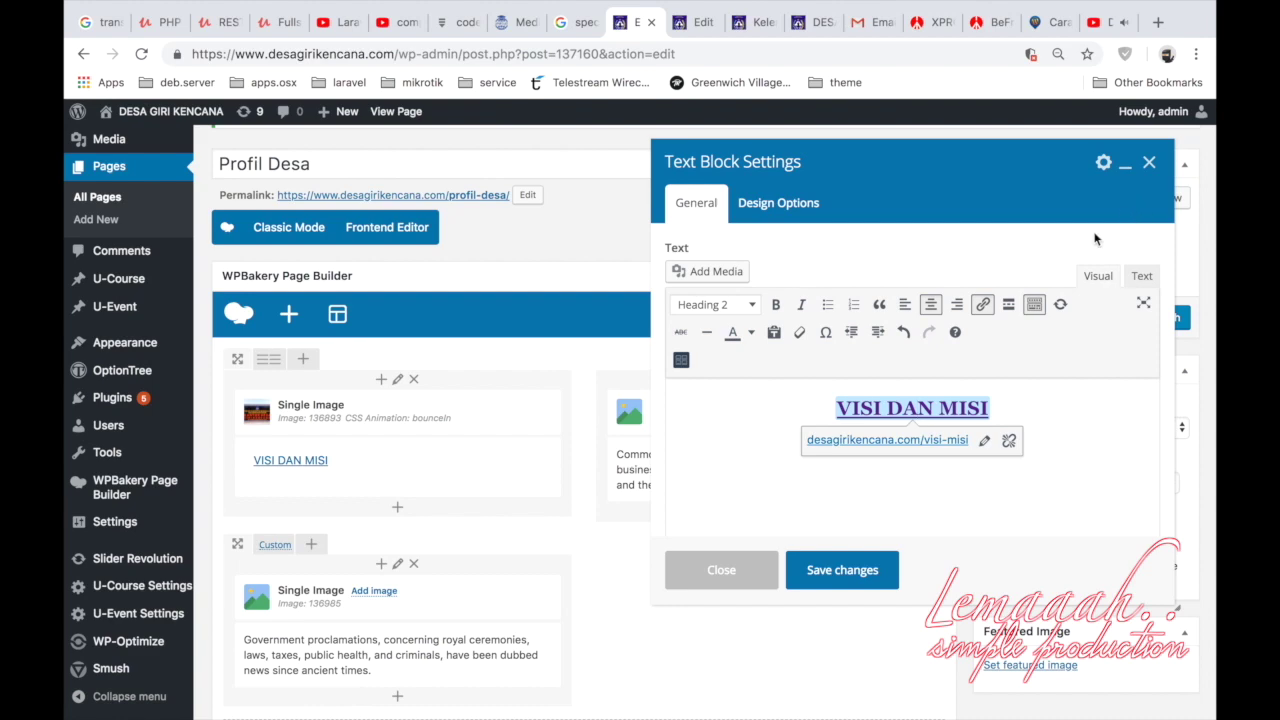
{"action": "left_click", "coordinate": [748, 336]}
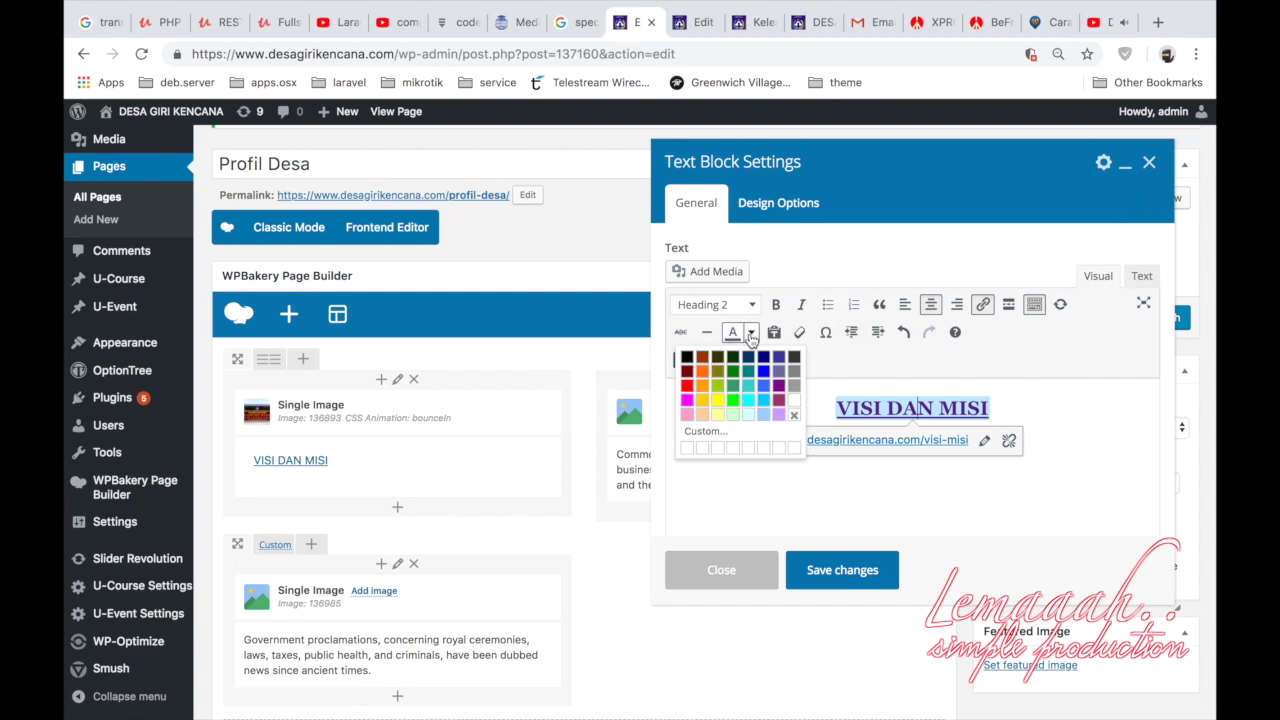
{"action": "left_click", "coordinate": [1102, 399]}
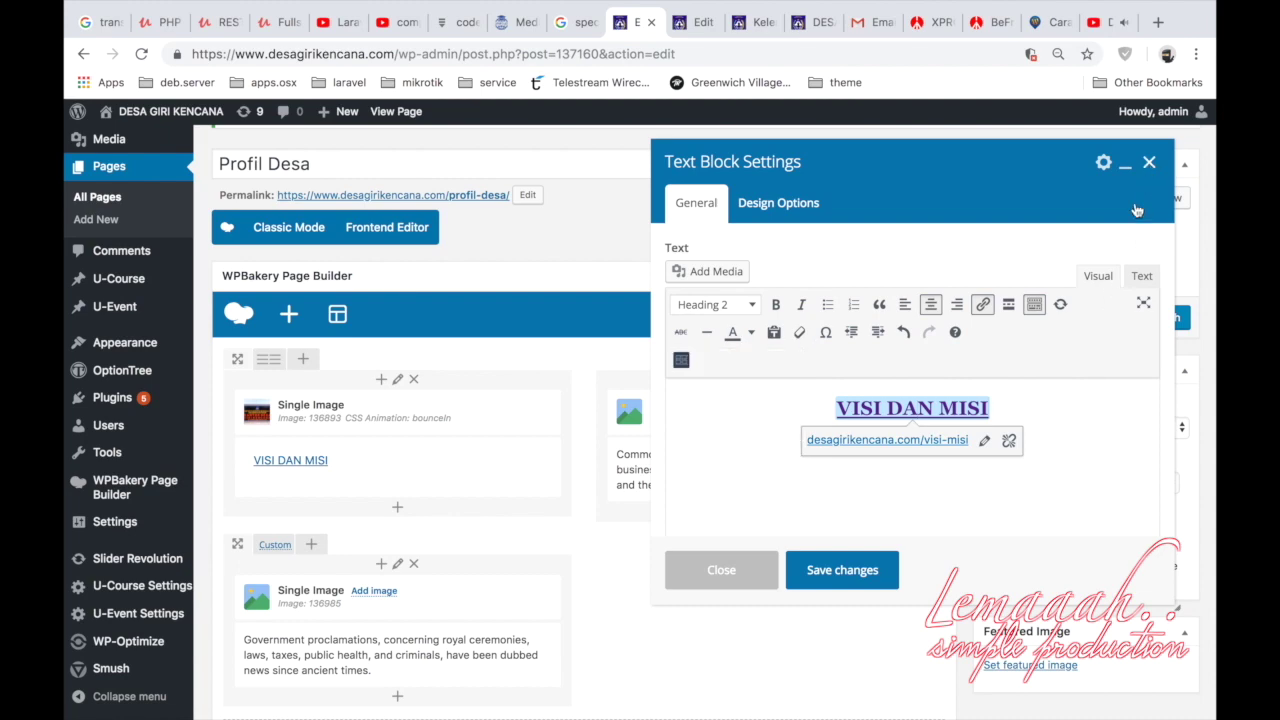
{"action": "left_click", "coordinate": [857, 593]}
{"action": "left_click", "coordinate": [857, 572]}
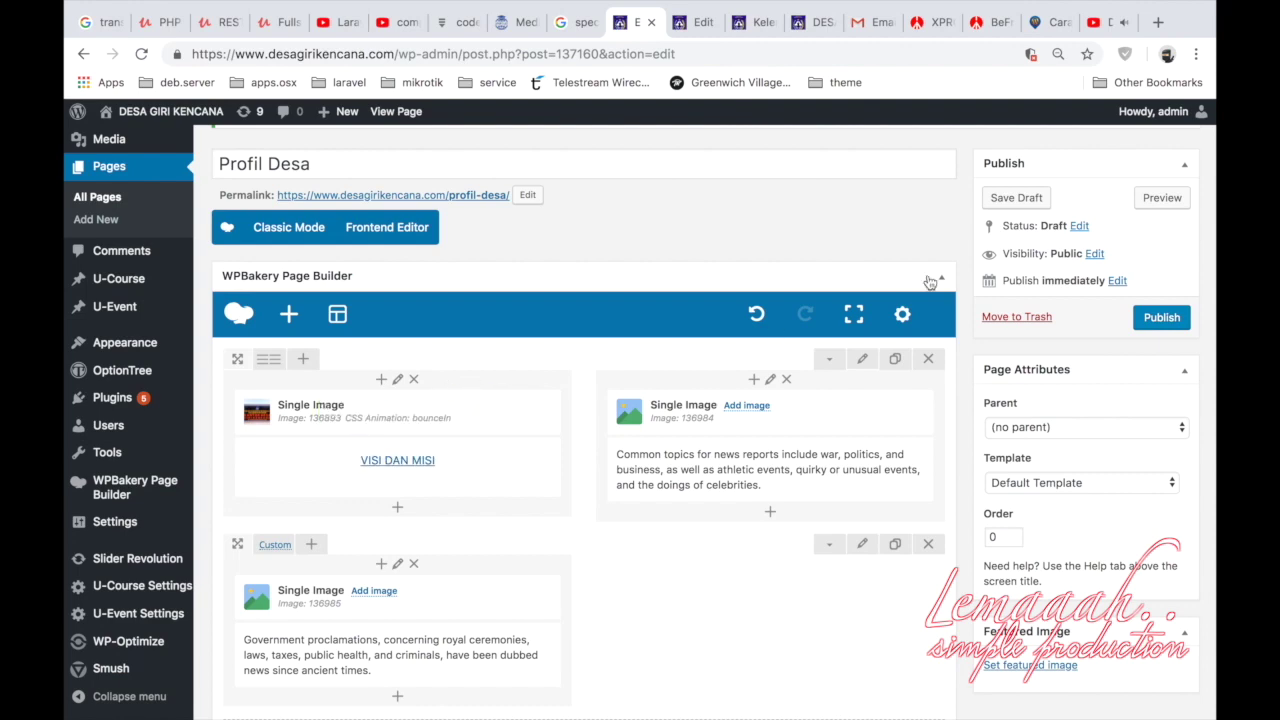
{"action": "left_click", "coordinate": [1145, 198]}
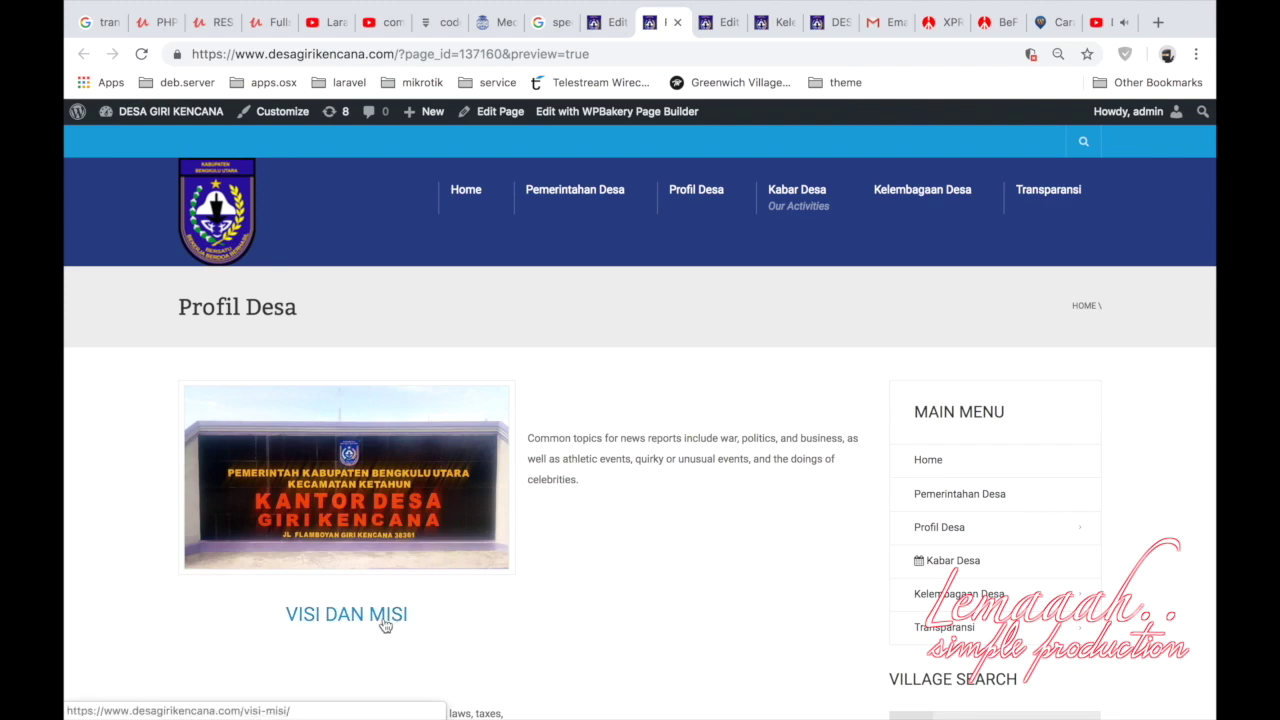
Go back from the VISI DAN MISI post to the blog posts list and close the Kelembagaan browser tab.
{"action": "left_click", "coordinate": [716, 22]}
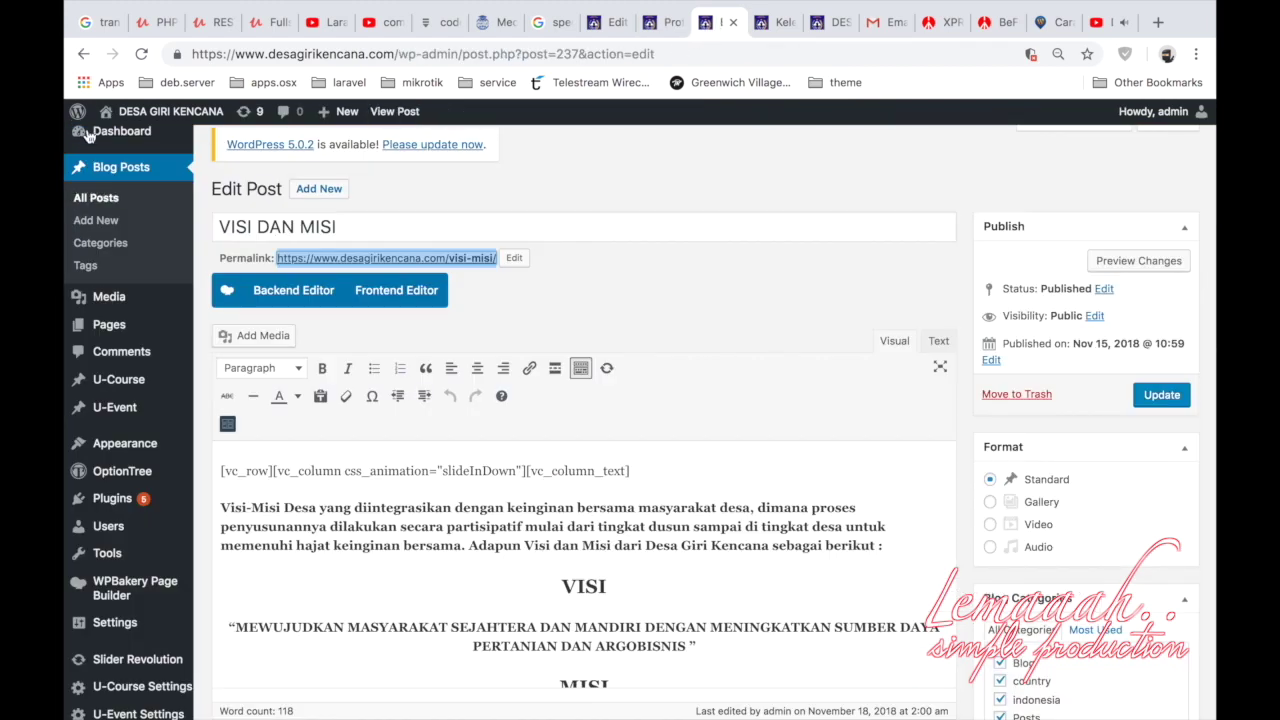
{"action": "left_click", "coordinate": [85, 55]}
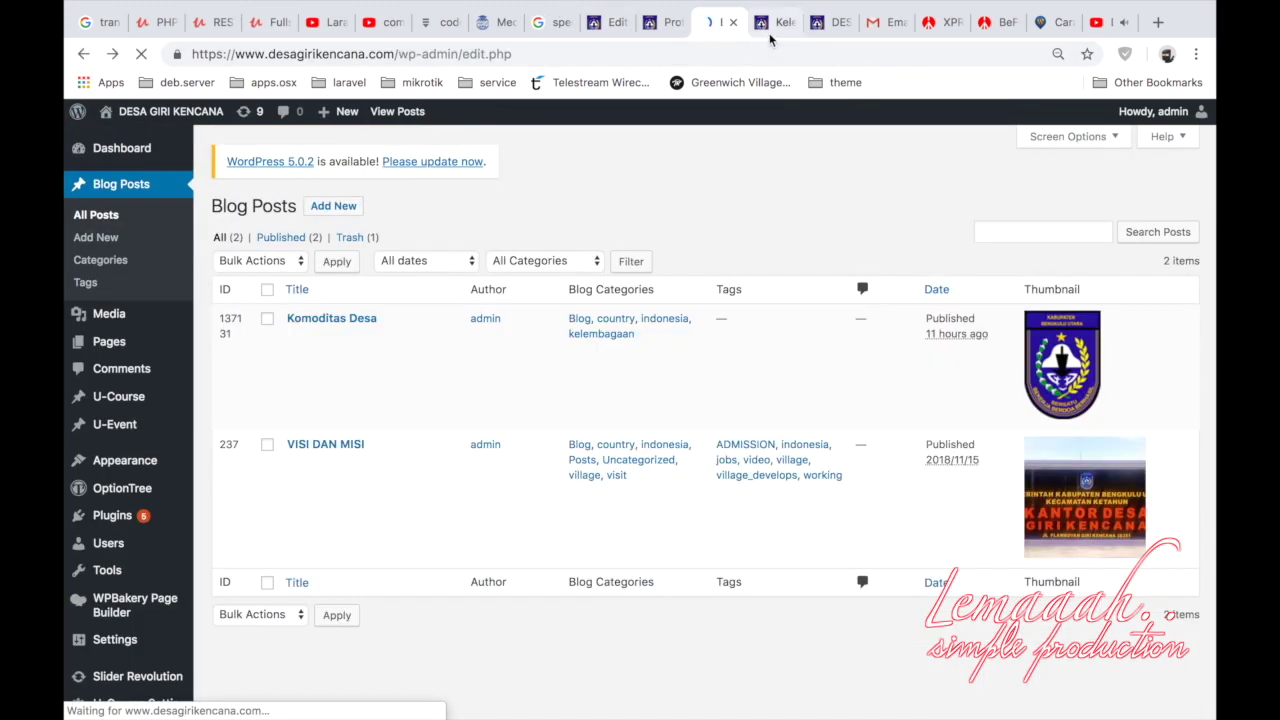
{"action": "left_click", "coordinate": [772, 22]}
{"action": "left_click", "coordinate": [789, 27]}
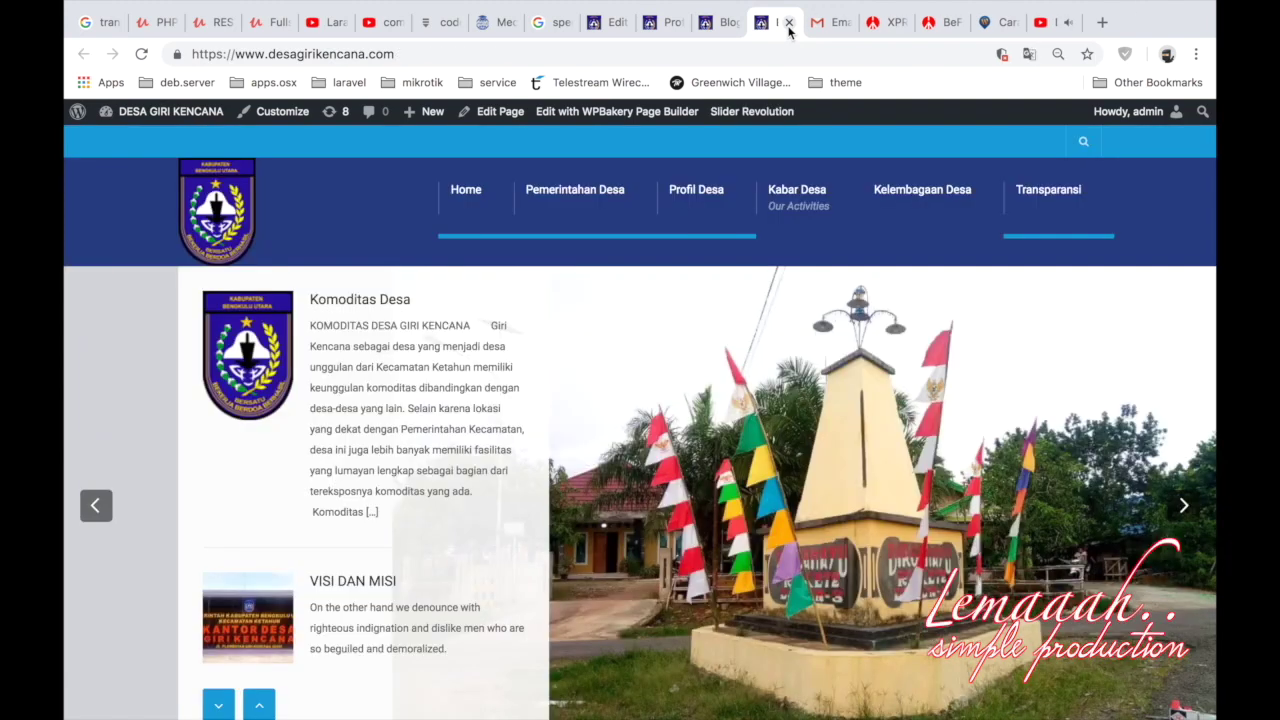
{"action": "left_click", "coordinate": [737, 22]}
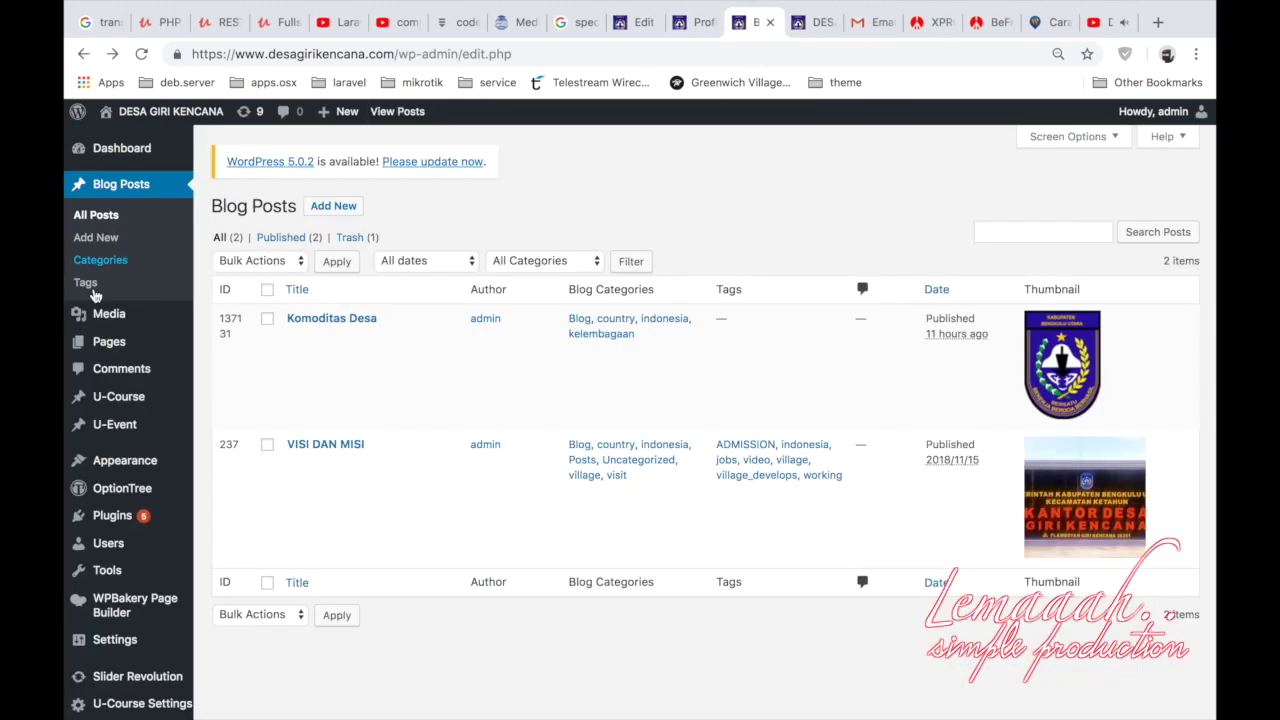
Open the Demografi Desa page for editing from the pages list and copy its permalink.
{"action": "left_click", "coordinate": [95, 343]}
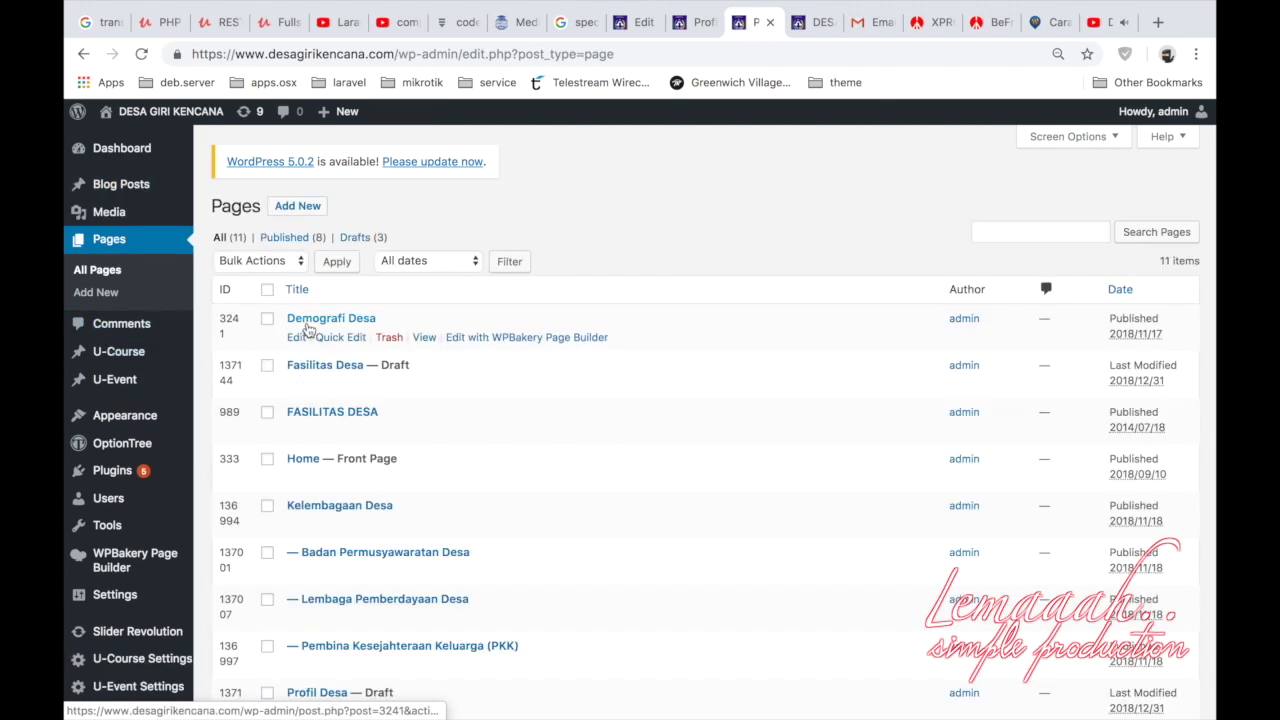
{"action": "left_click", "coordinate": [309, 320]}
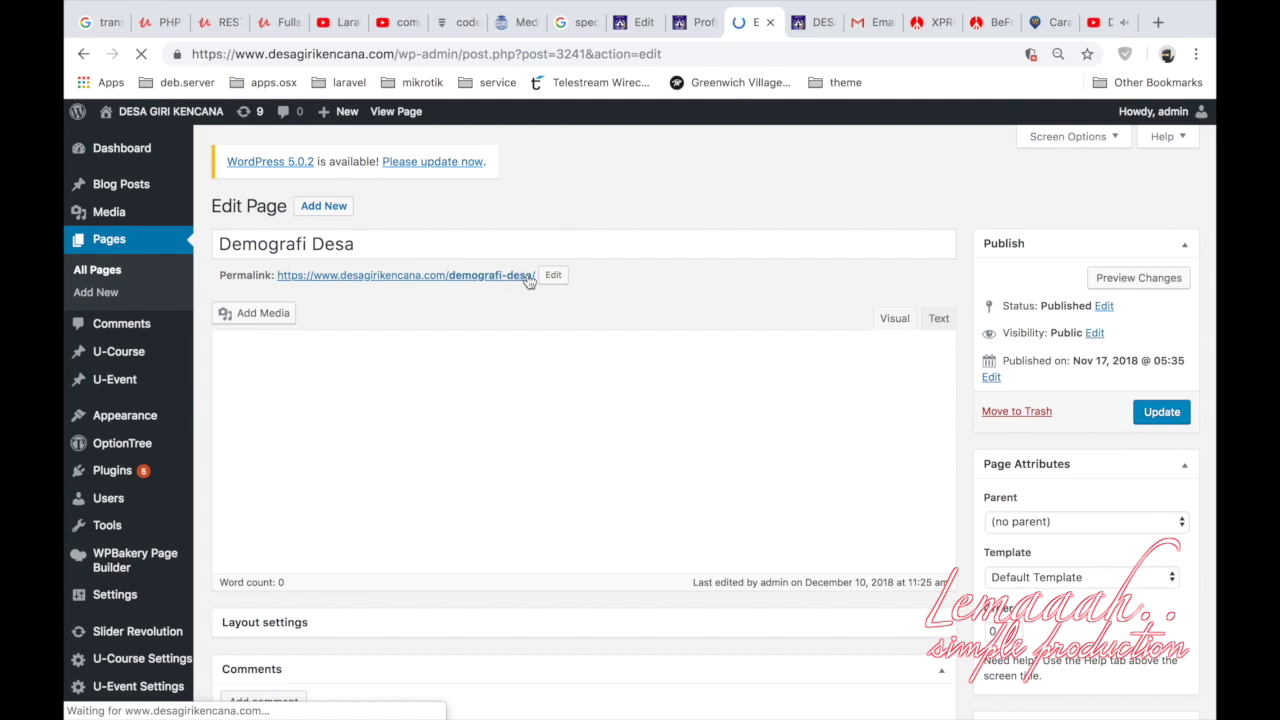
{"action": "right_click", "coordinate": [507, 279]}
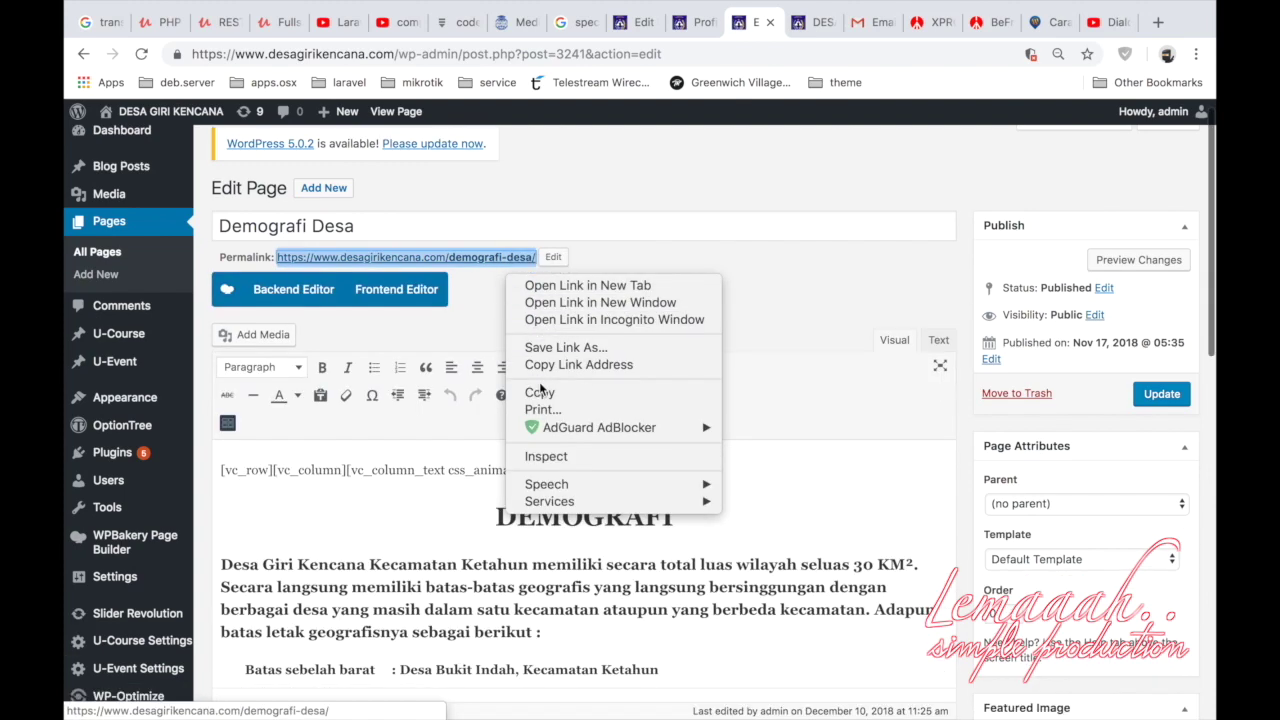
{"action": "left_click", "coordinate": [540, 392]}
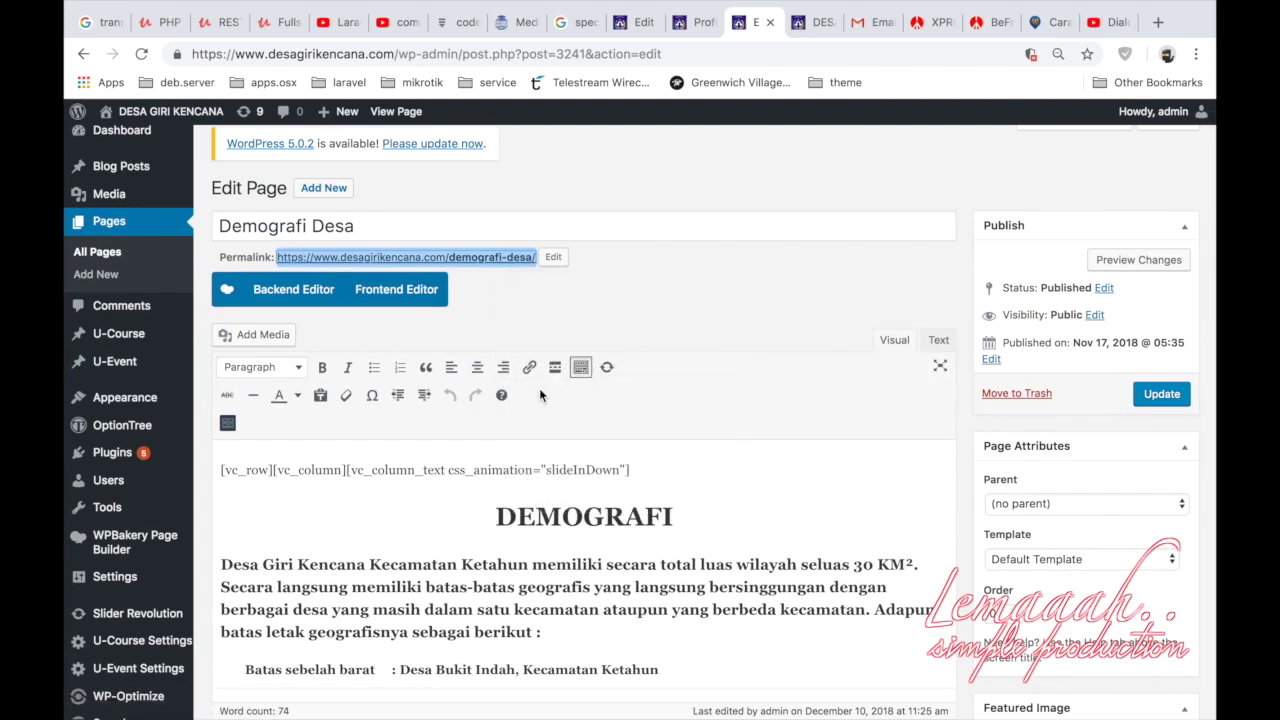
Look through the Profil Desa preview and the Demografi Desa page content, including the picture used there.
{"action": "left_click", "coordinate": [690, 22]}
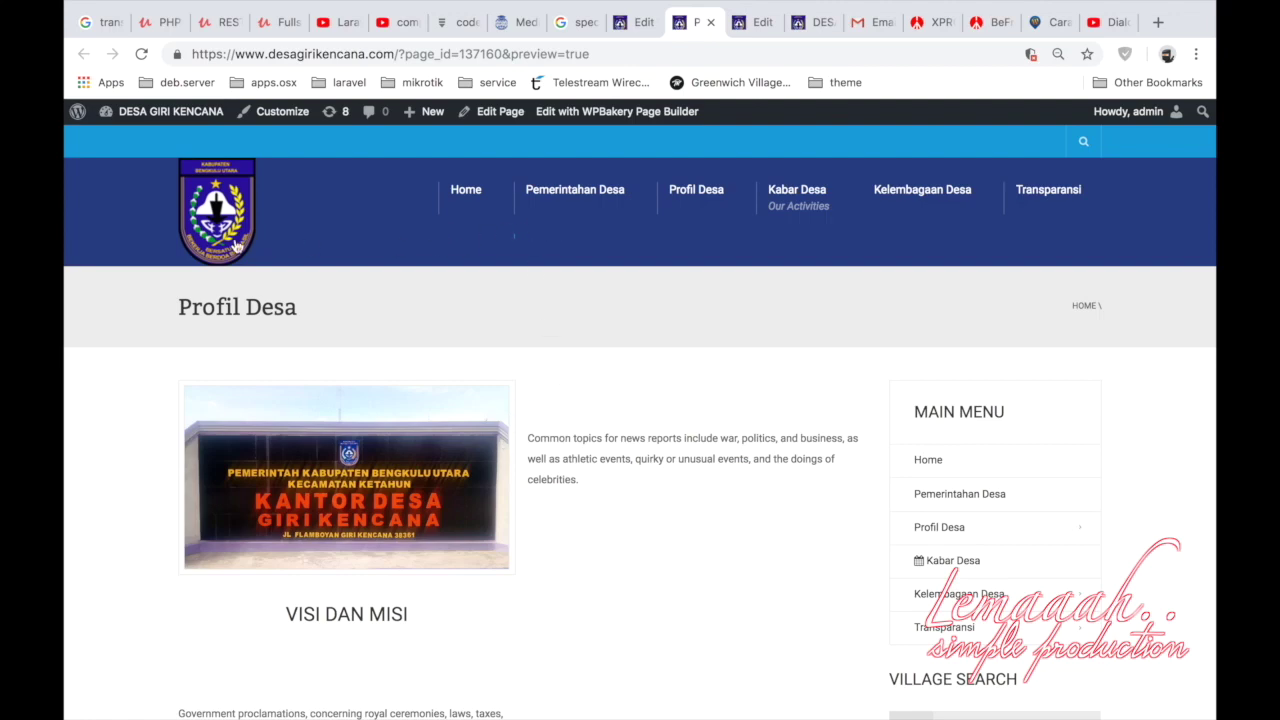
{"action": "left_click", "coordinate": [635, 22]}
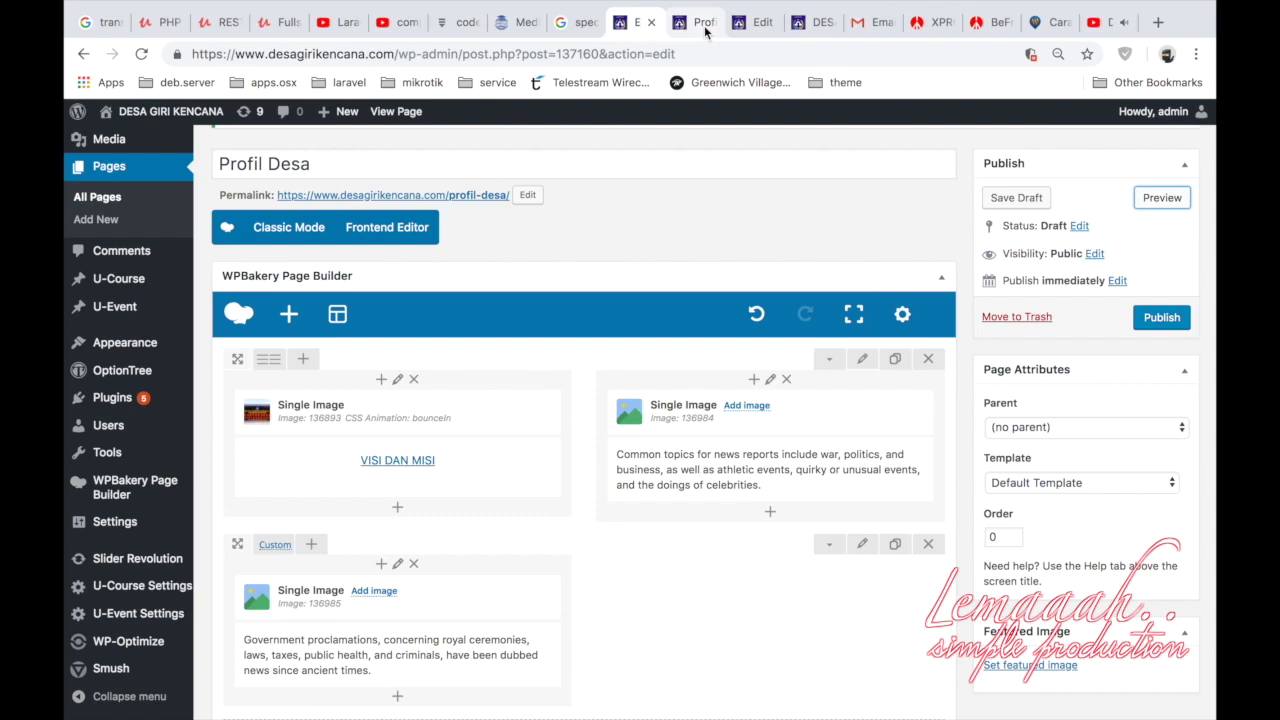
{"action": "left_click", "coordinate": [757, 28]}
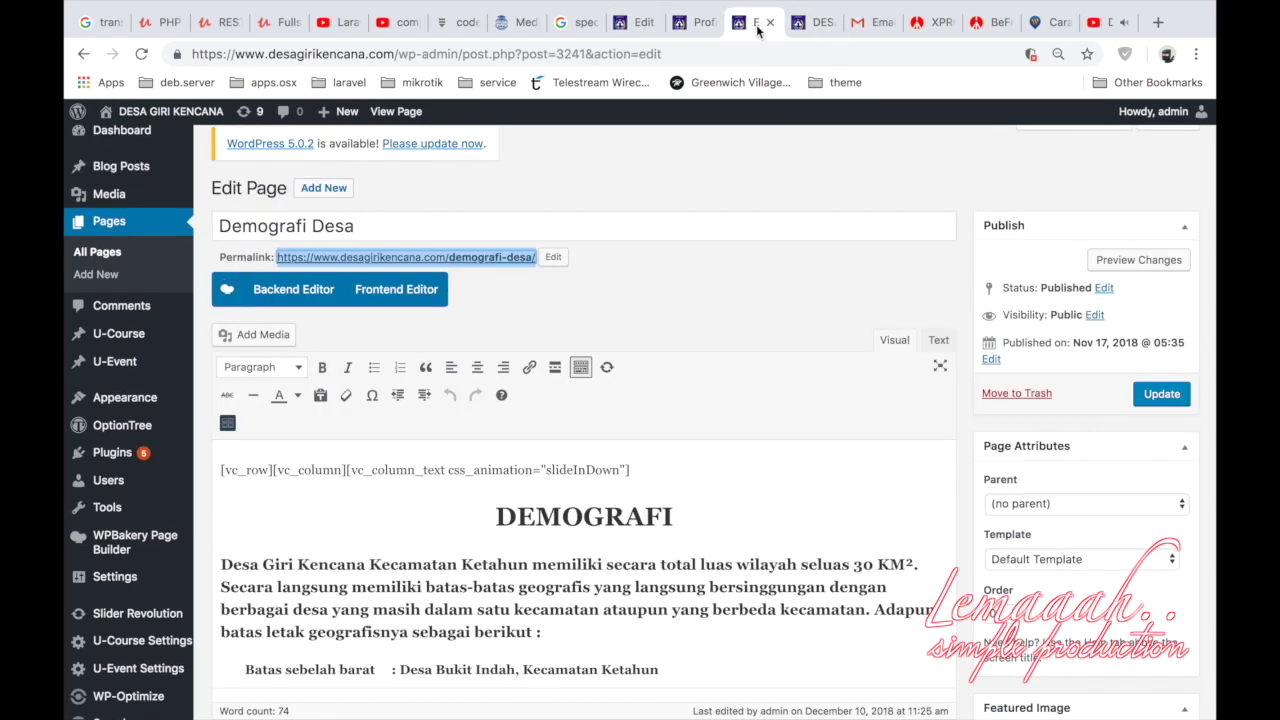
{"action": "scroll", "coordinate": [576, 411], "scroll_direction": "down", "scroll_amount": 10}
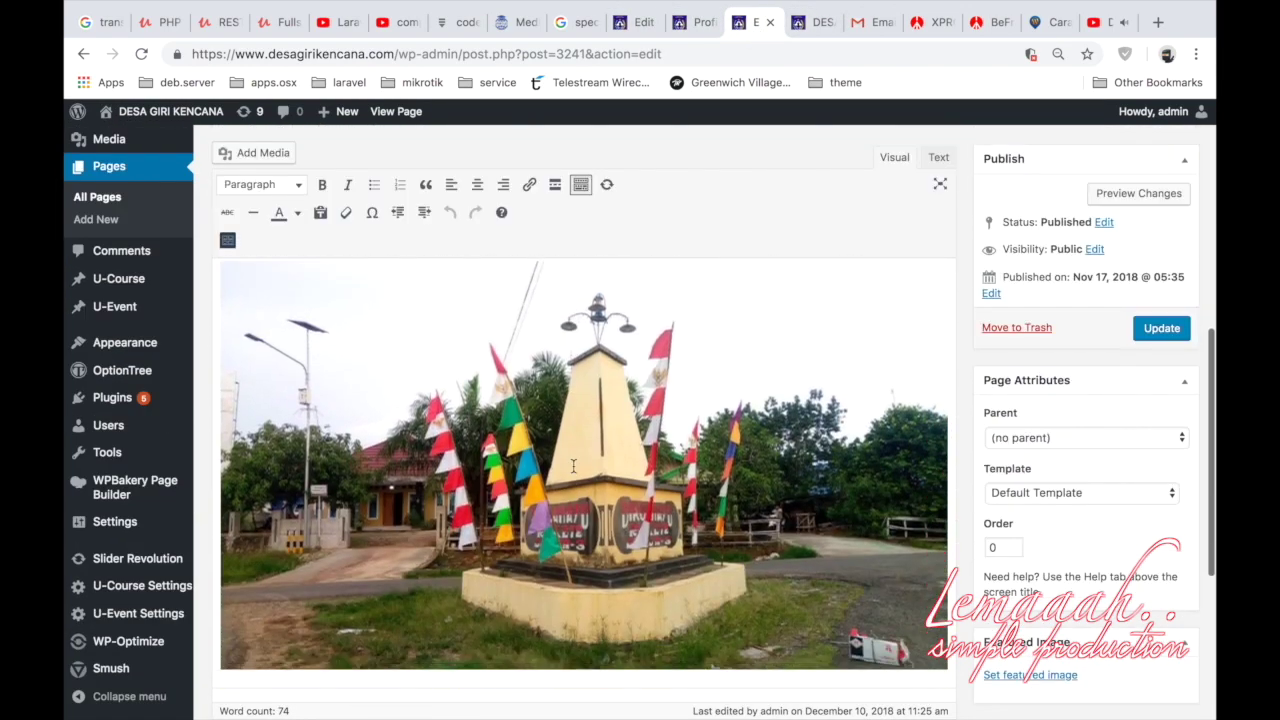
{"action": "scroll", "coordinate": [573, 466], "scroll_direction": "up", "scroll_amount": 10}
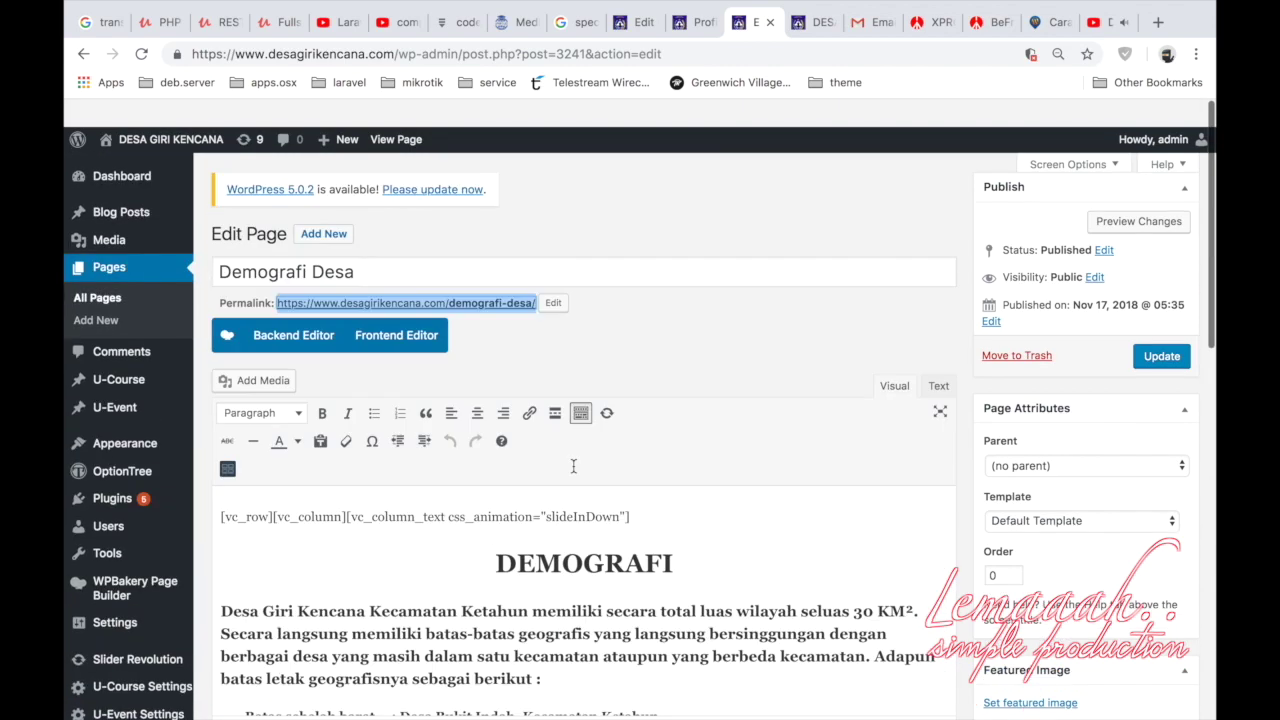
Set the second column's single image on the Profil Desa page to tugu.jpeg from the media library.
{"action": "left_click", "coordinate": [637, 22]}
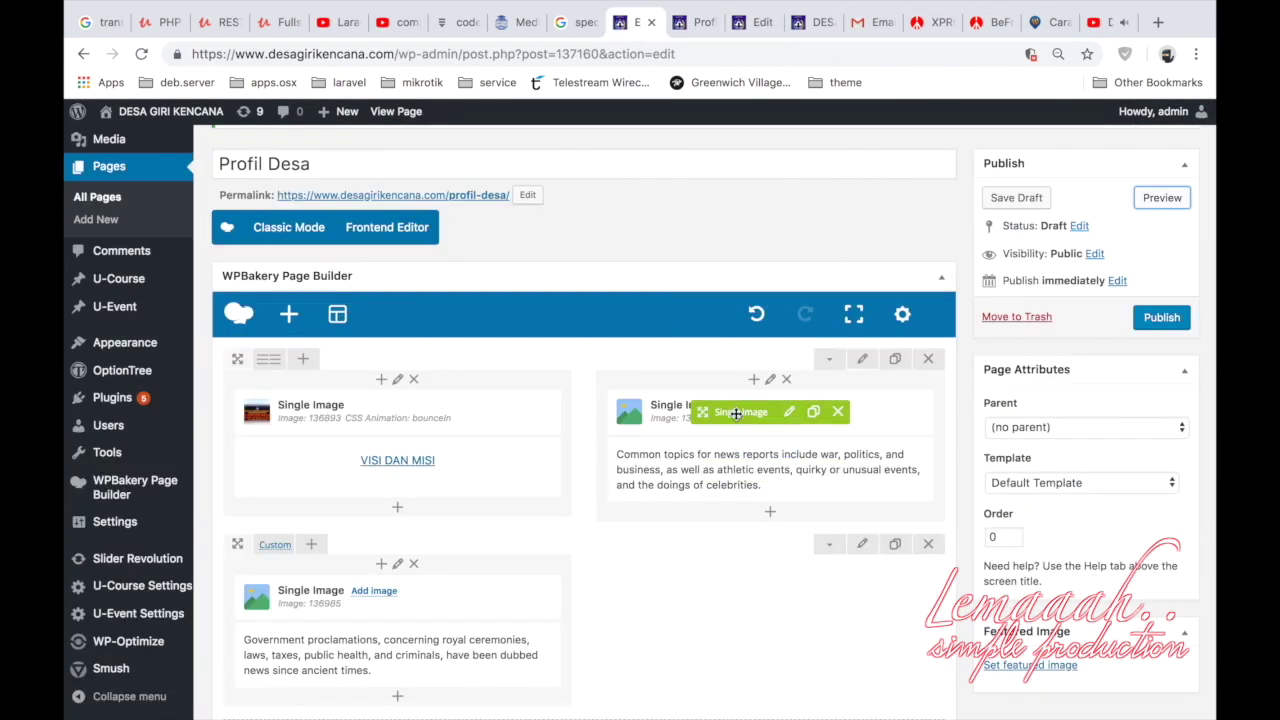
{"action": "left_click", "coordinate": [786, 411]}
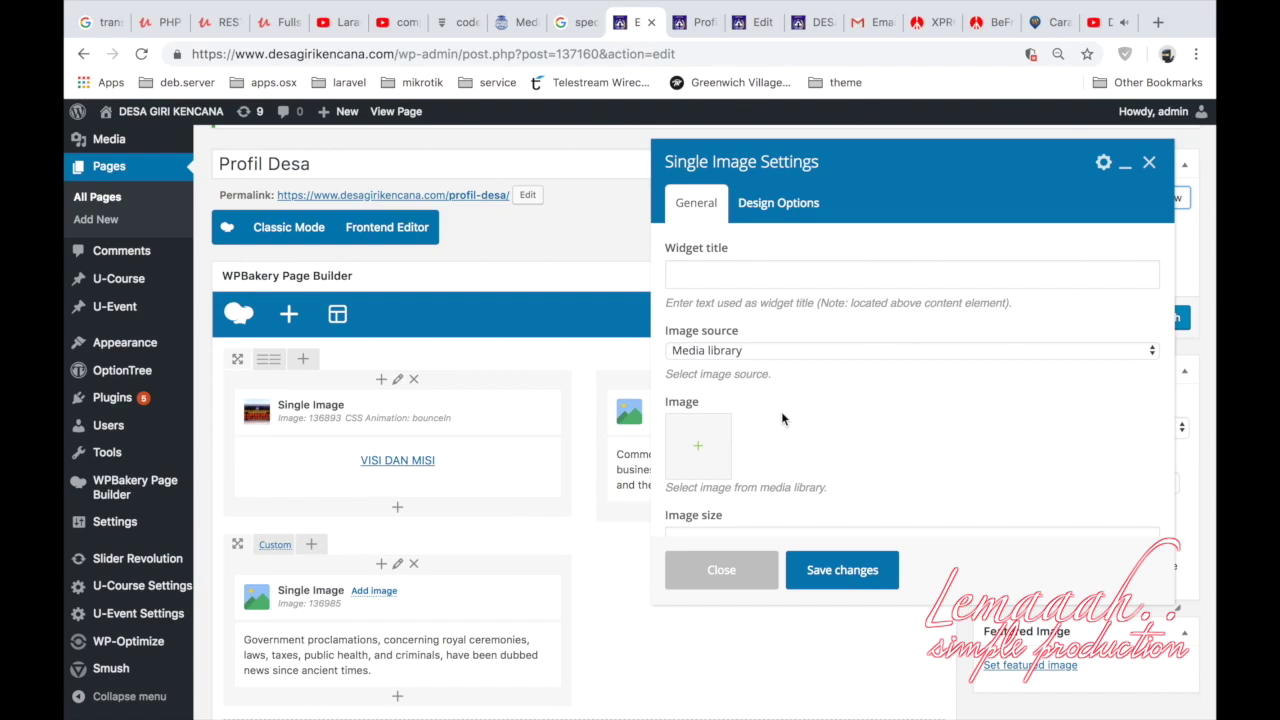
{"action": "left_click", "coordinate": [706, 452]}
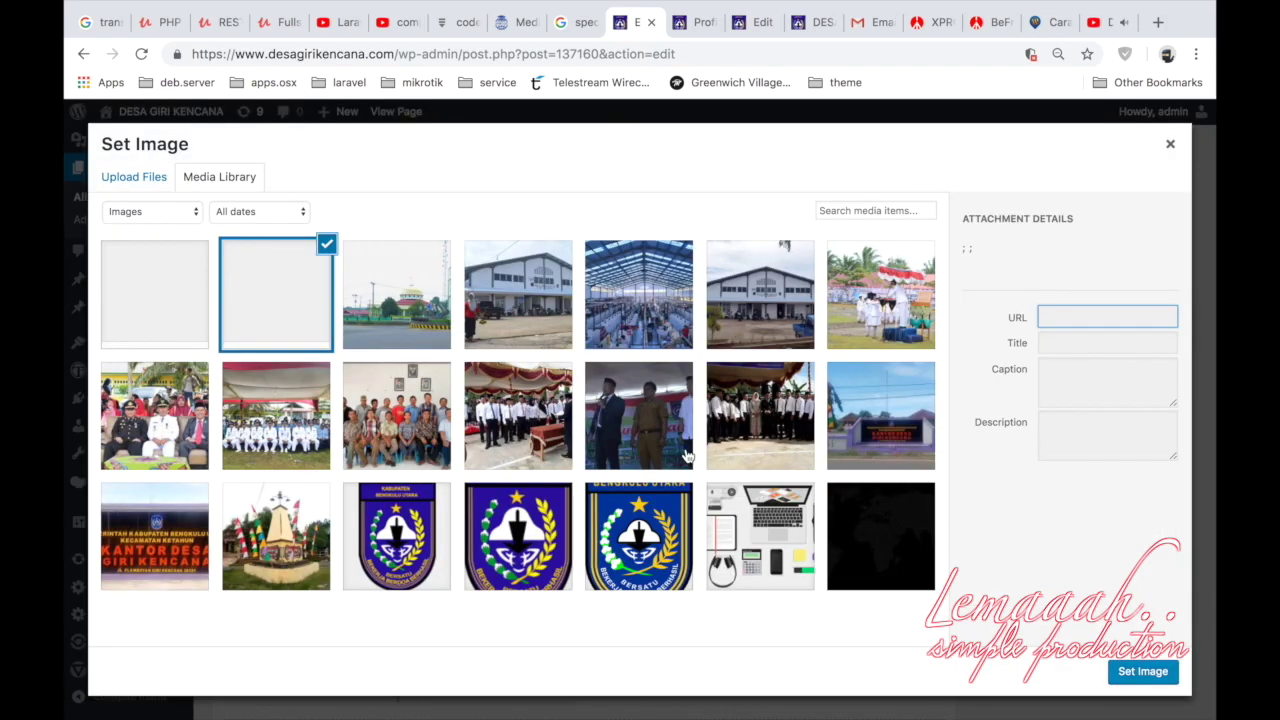
{"action": "left_click", "coordinate": [284, 530]}
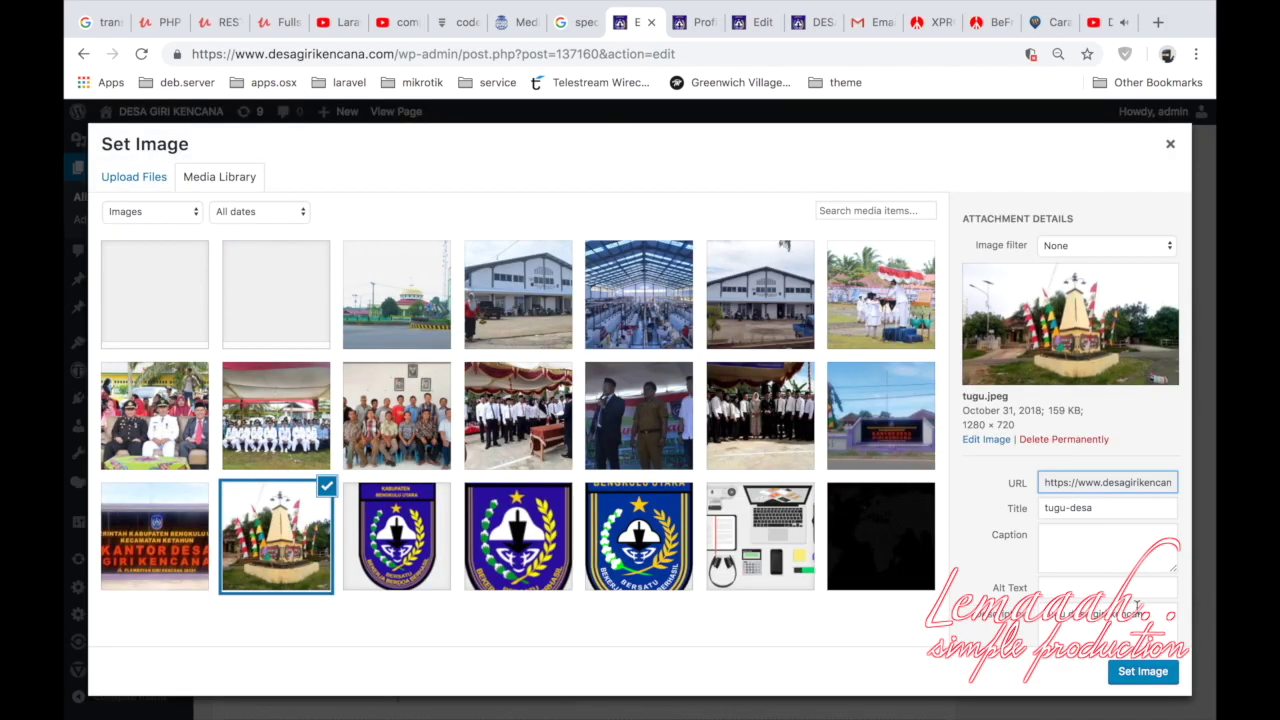
{"action": "left_click", "coordinate": [1128, 673]}
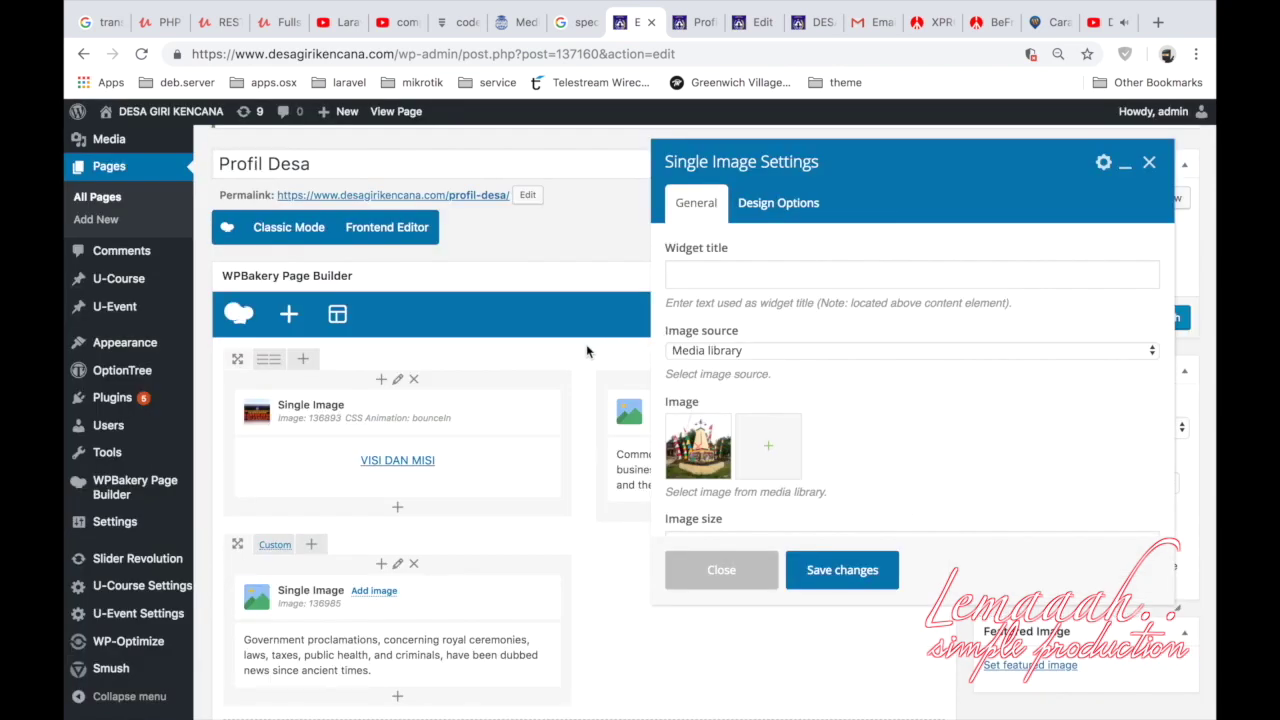
Give the monument image Center alignment, the Outline style and the bounceIn CSS animation, and save the changes.
{"action": "scroll", "coordinate": [808, 489], "scroll_direction": "down", "scroll_amount": 5}
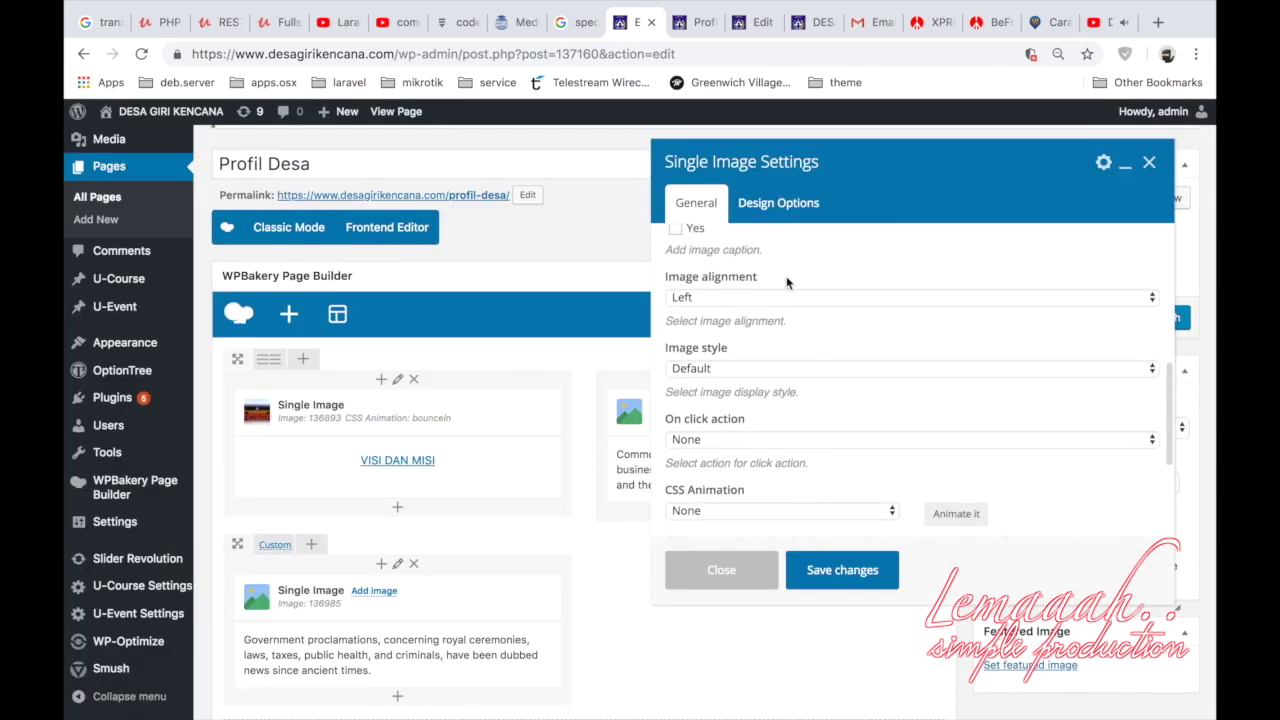
{"action": "left_click", "coordinate": [786, 297]}
{"action": "left_click", "coordinate": [783, 326]}
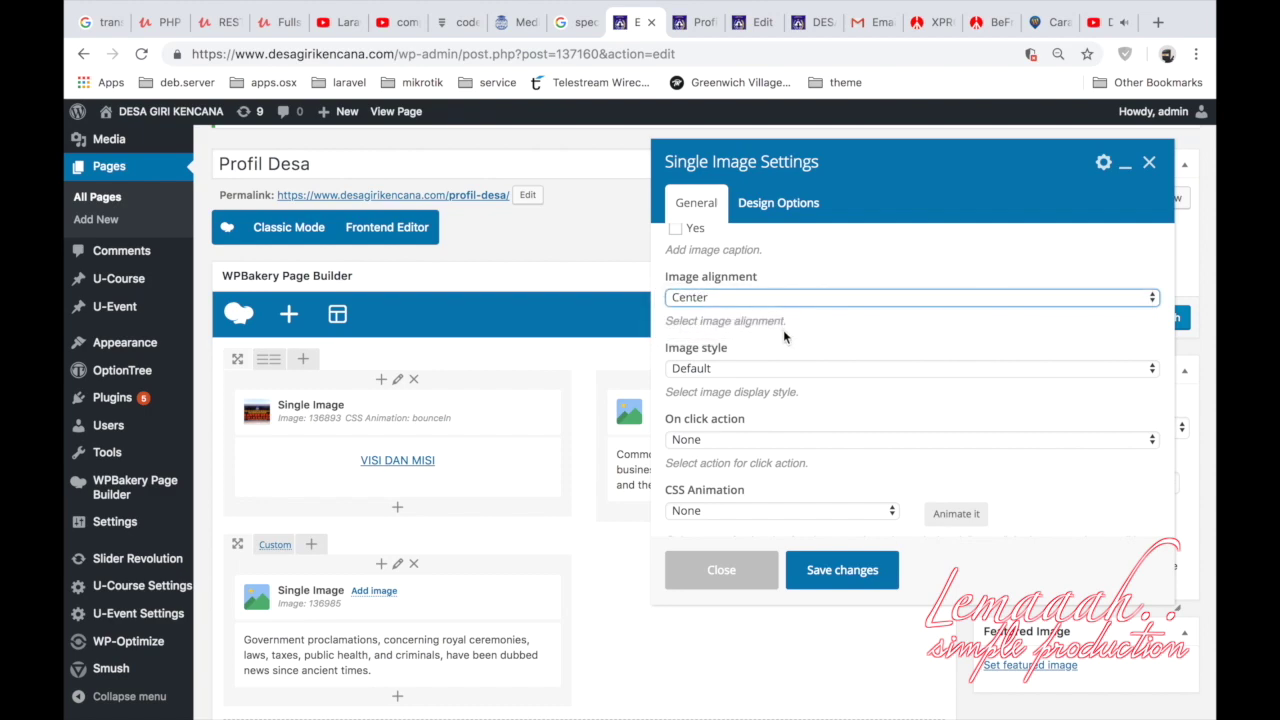
{"action": "left_click", "coordinate": [776, 368]}
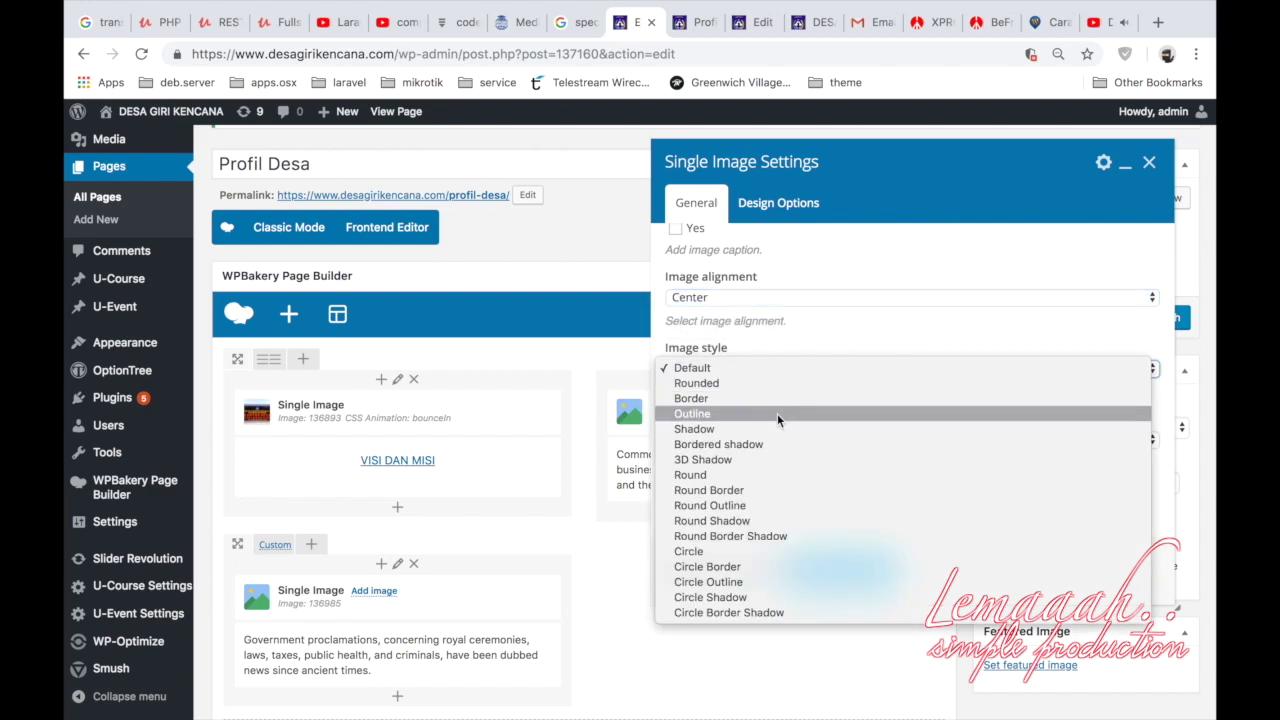
{"action": "left_click", "coordinate": [777, 413]}
{"action": "scroll", "coordinate": [777, 413], "scroll_direction": "down", "scroll_amount": 5}
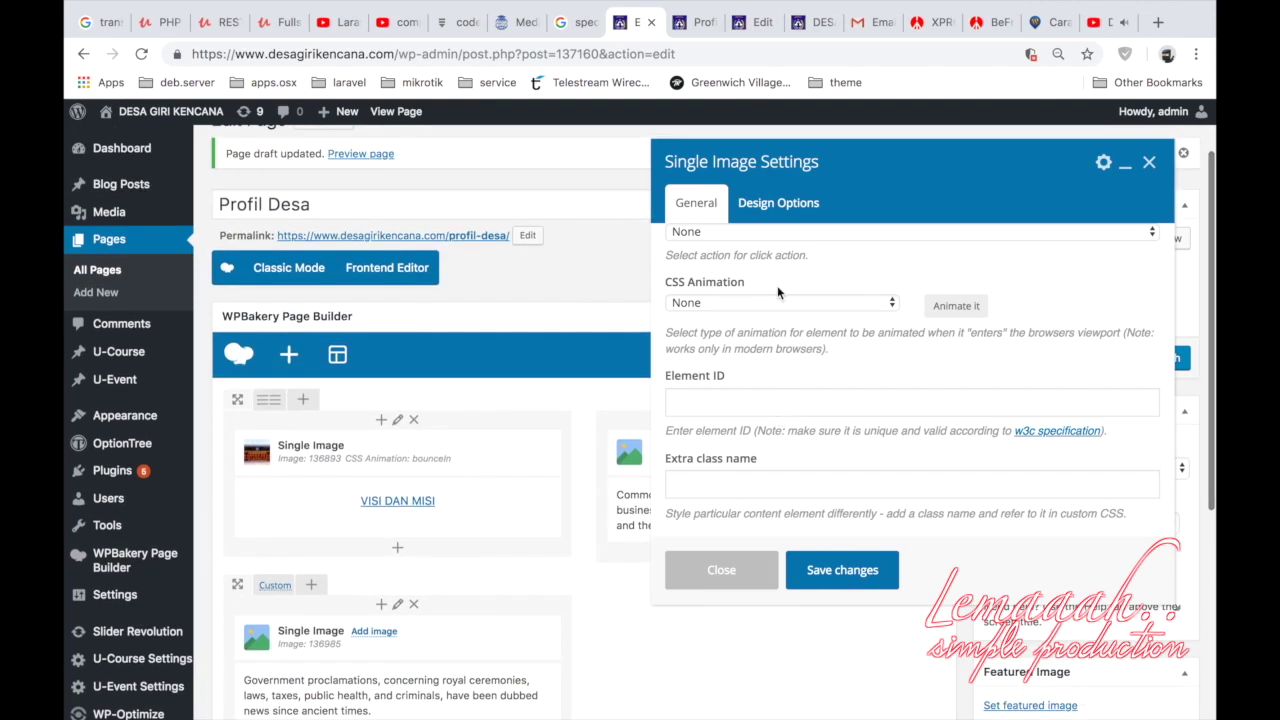
{"action": "left_click", "coordinate": [777, 304]}
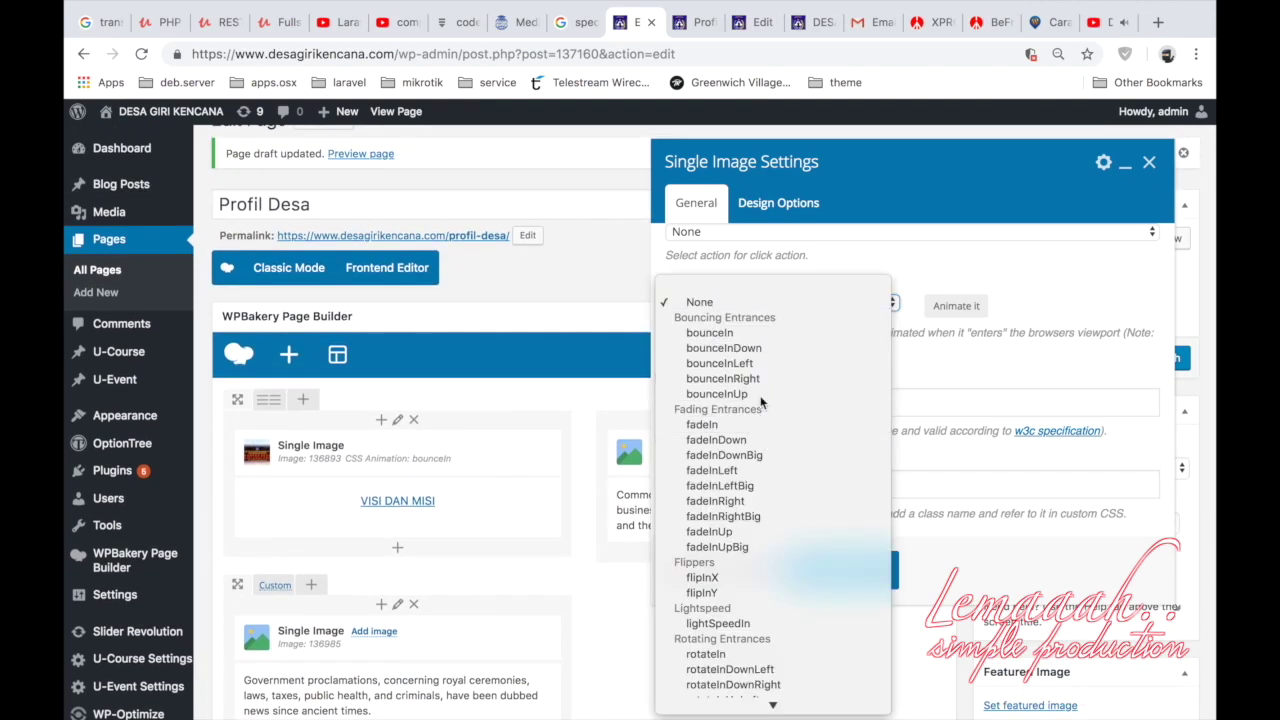
{"action": "left_click", "coordinate": [771, 331]}
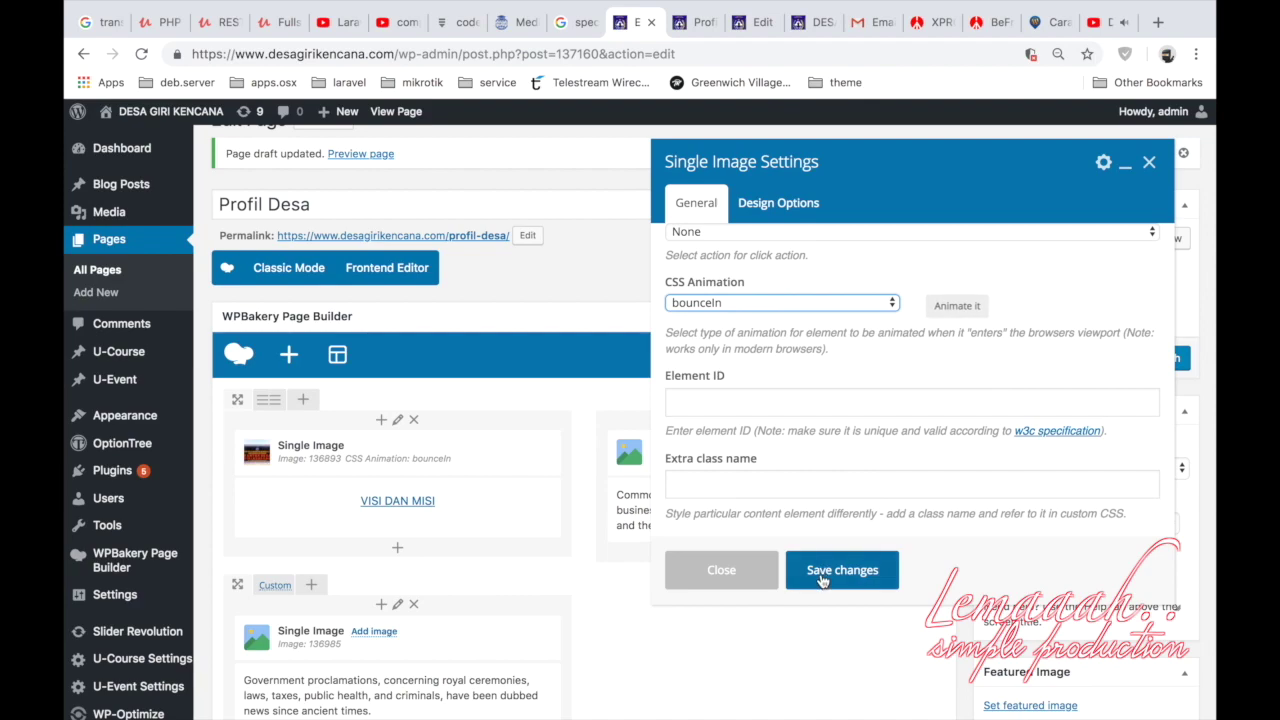
{"action": "left_click", "coordinate": [822, 571]}
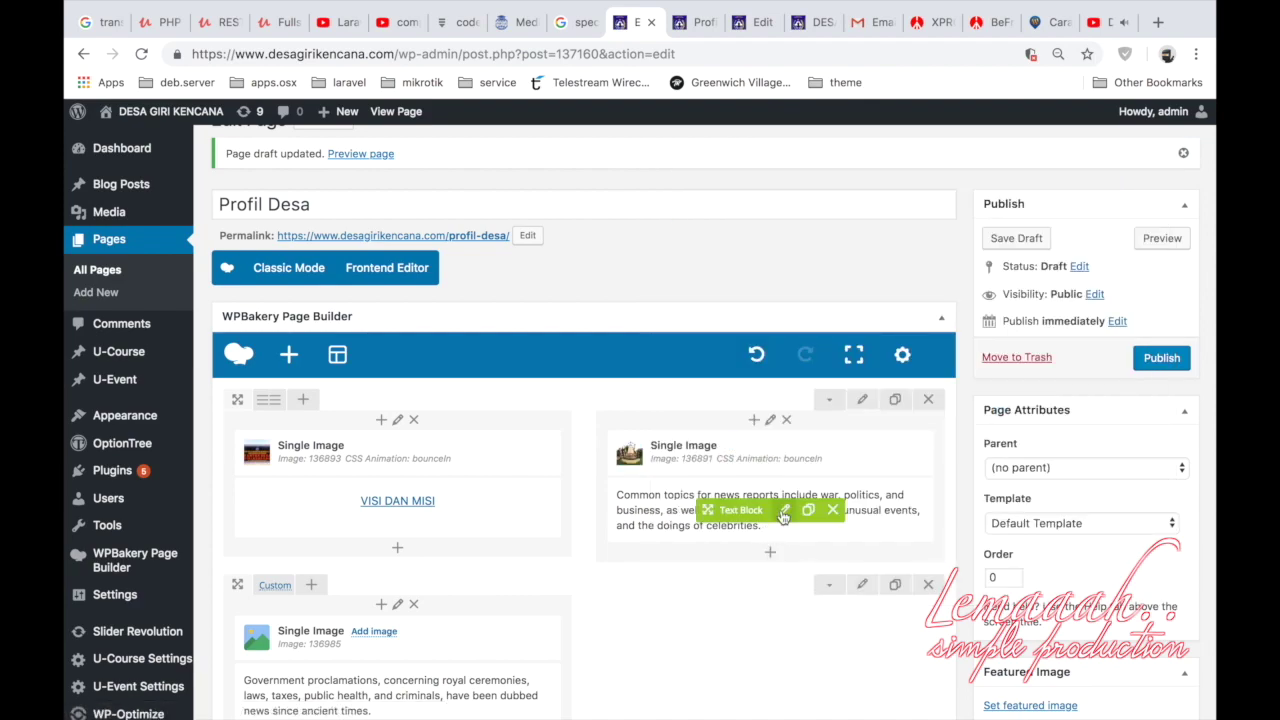
Open the text block under the monument image for editing and delete its placeholder text.
{"action": "left_click", "coordinate": [785, 511]}
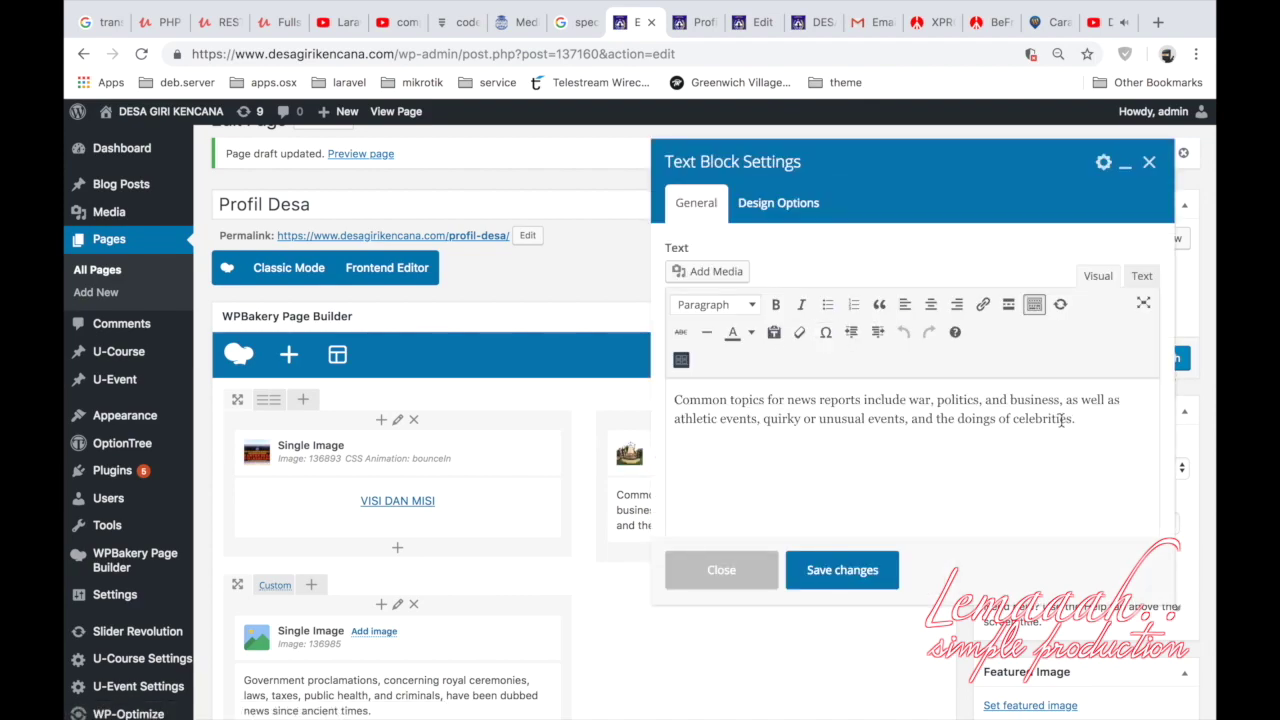
{"action": "left_click_drag", "start_coordinate": [1075, 420], "coordinate": [640, 400]}
{"action": "key", "text": "BackSpace"}
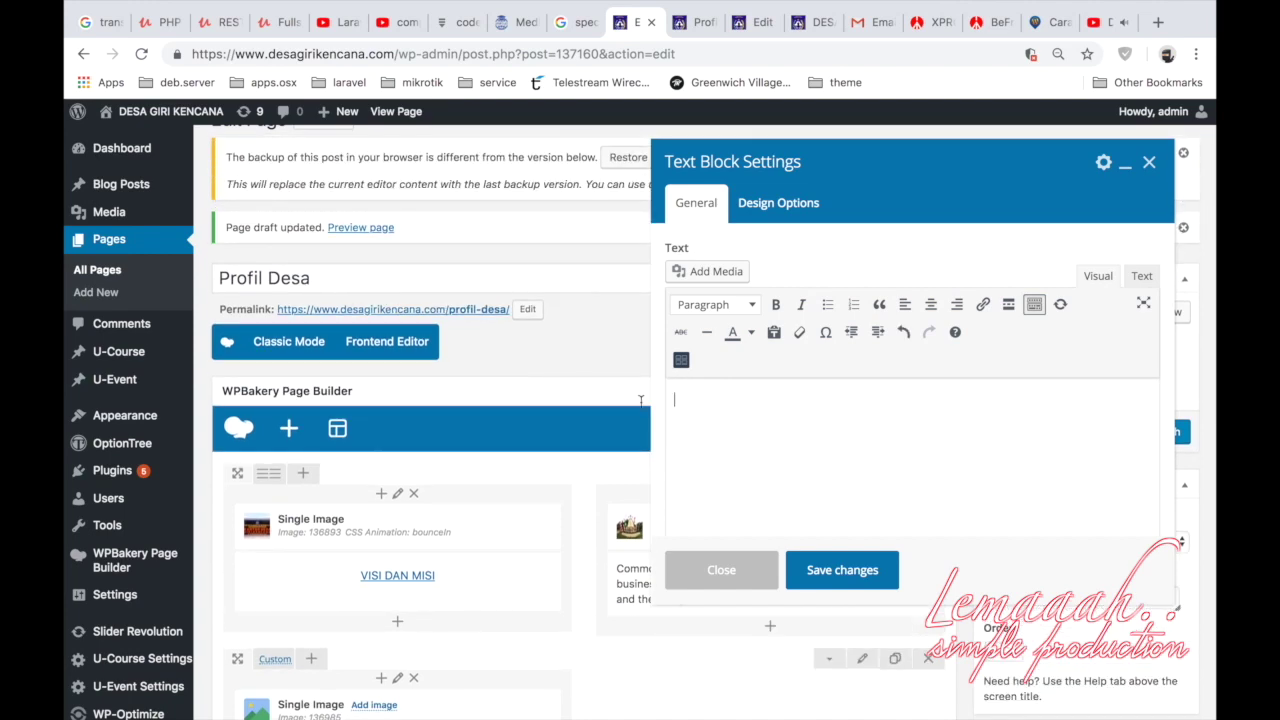
Format the empty text line as a bold, centered Heading 2.
{"action": "left_click", "coordinate": [751, 304]}
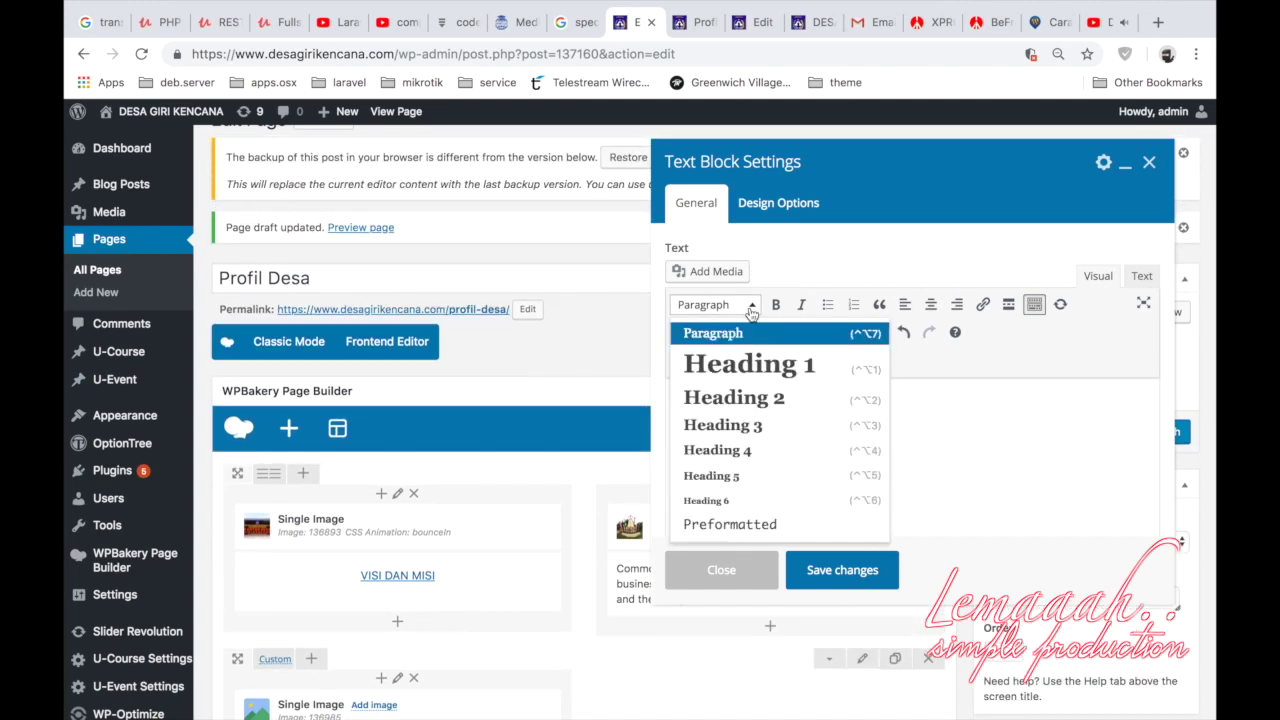
{"action": "left_click", "coordinate": [748, 393]}
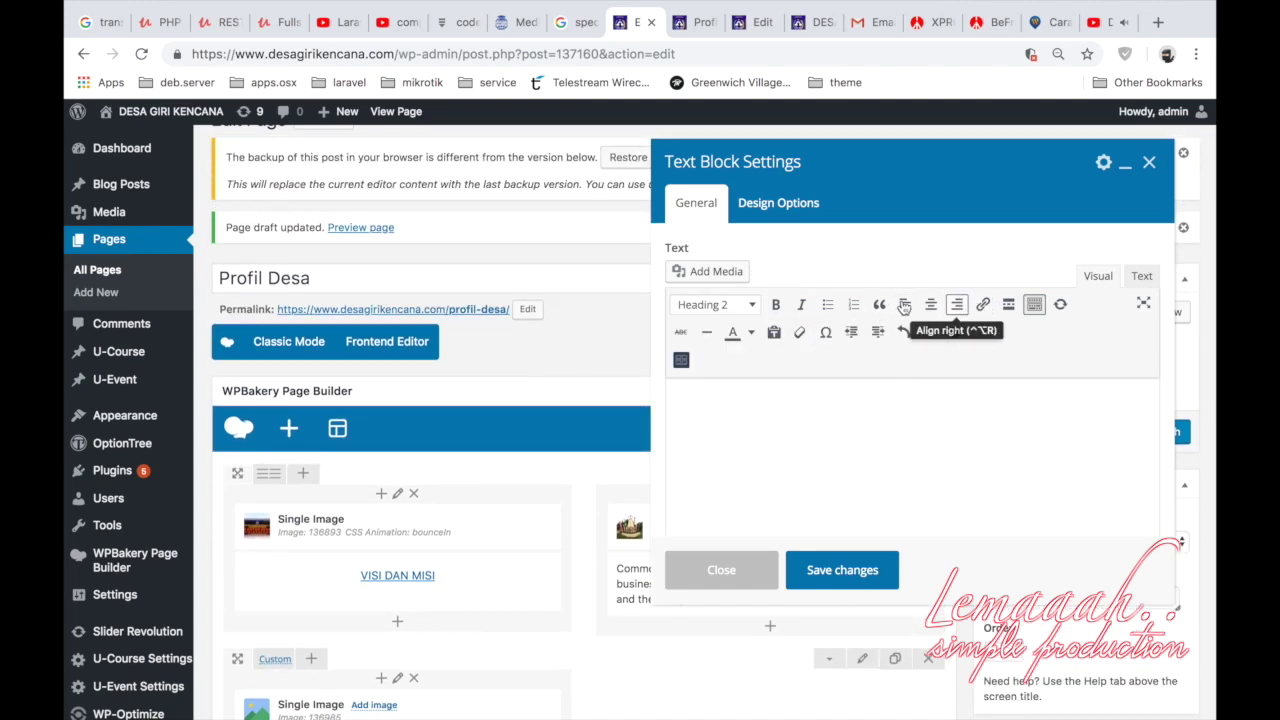
{"action": "left_click", "coordinate": [775, 303]}
{"action": "left_click", "coordinate": [922, 314]}
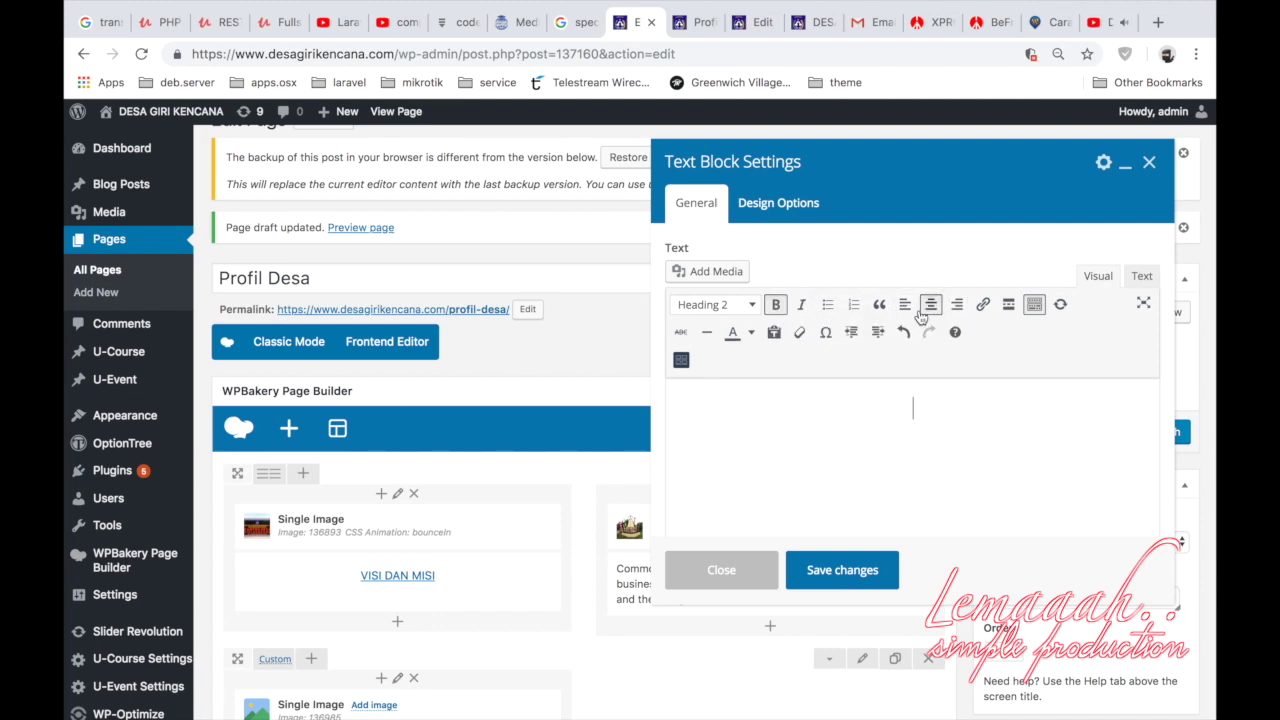
Try to add a link to the copied demografi-desa address on the empty heading line.
{"action": "left_click", "coordinate": [985, 312]}
{"action": "right_click", "coordinate": [937, 440]}
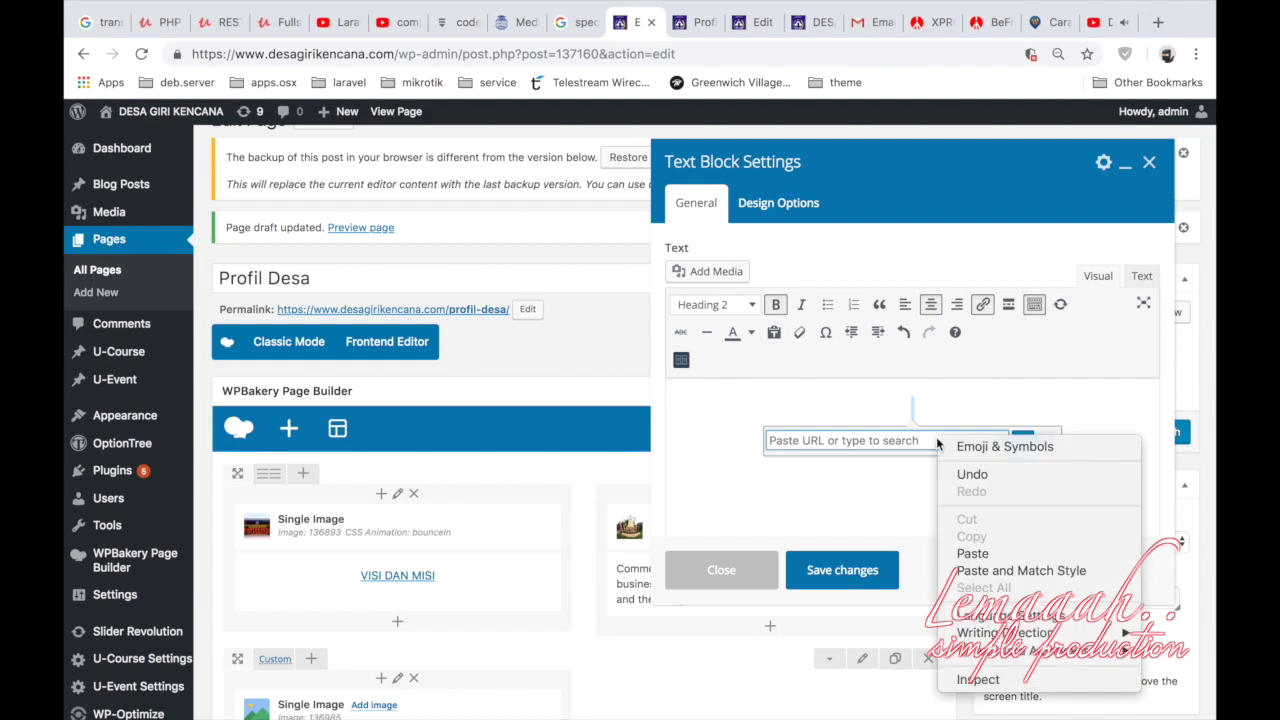
{"action": "left_click", "coordinate": [970, 552]}
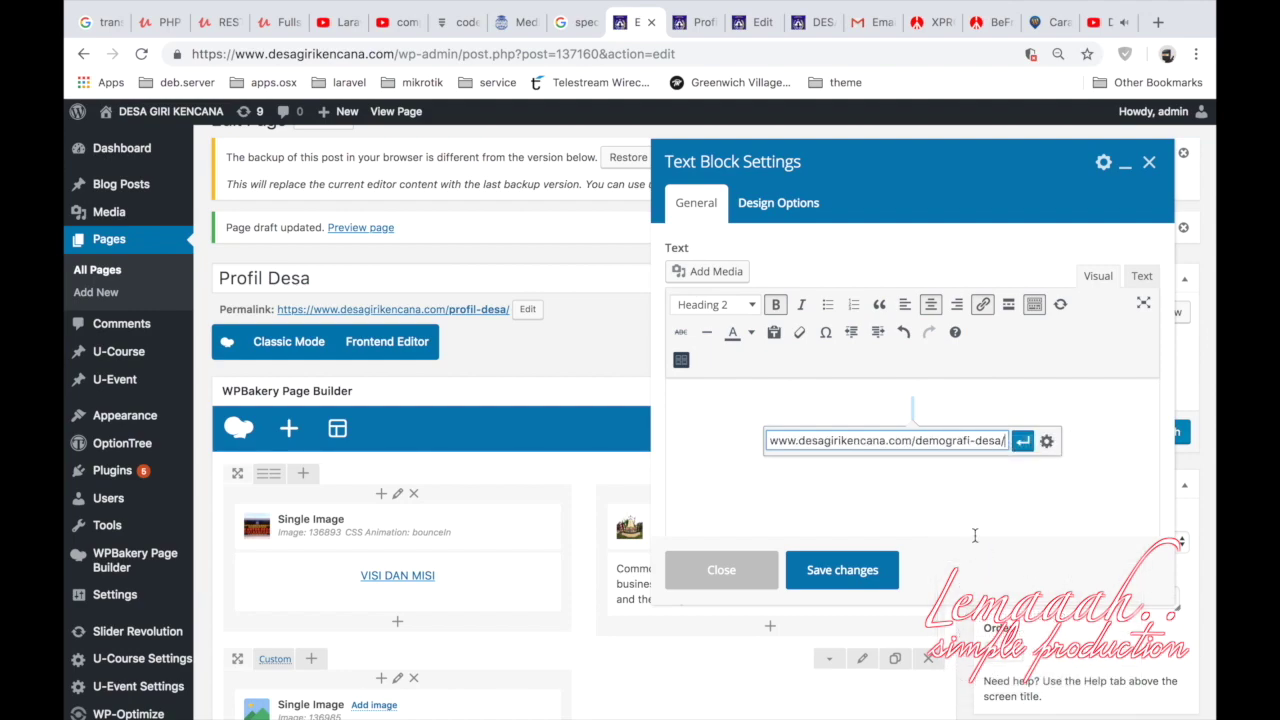
{"action": "left_click", "coordinate": [1046, 441]}
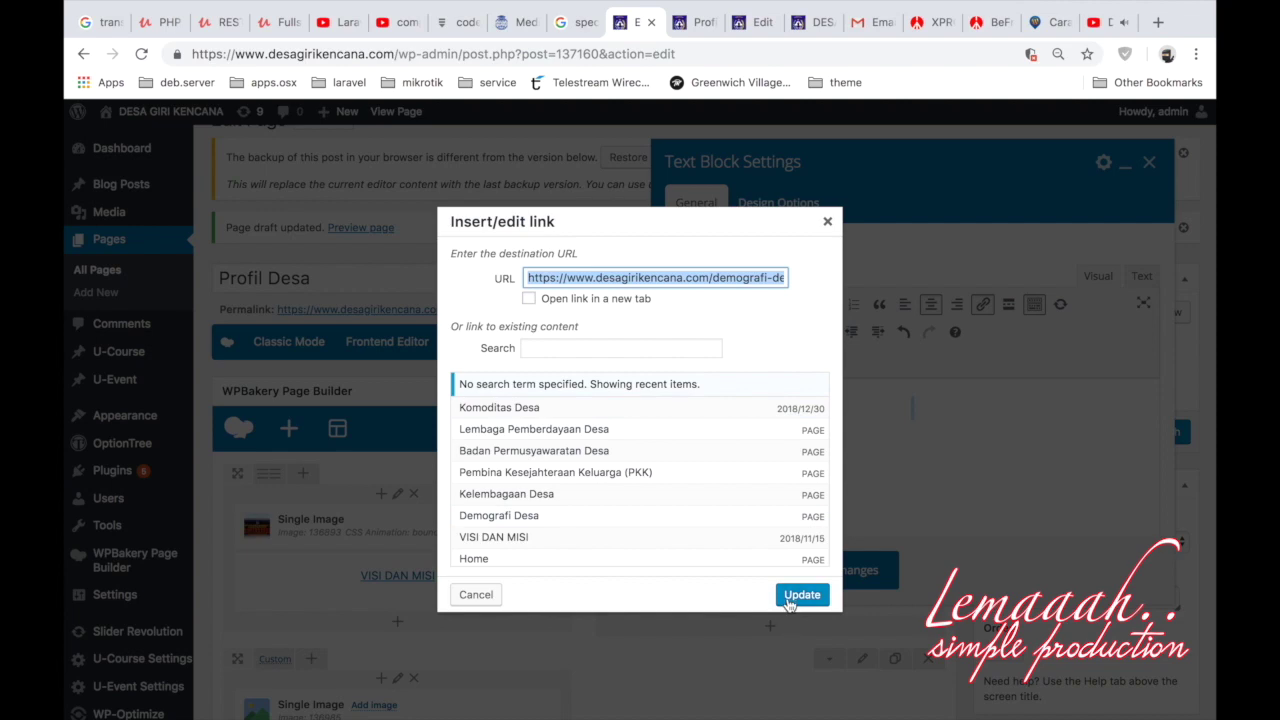
{"action": "left_click", "coordinate": [826, 222]}
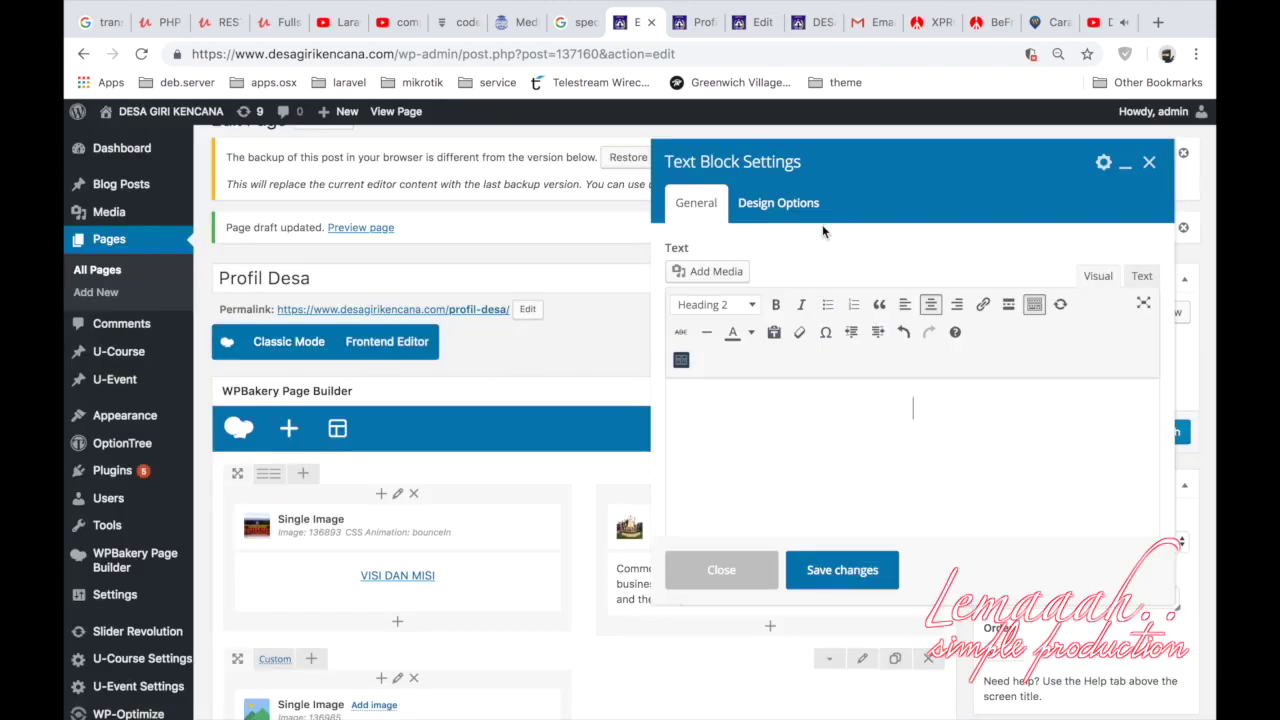
Return the empty line to Paragraph format and remove its center alignment.
{"action": "left_click", "coordinate": [752, 304]}
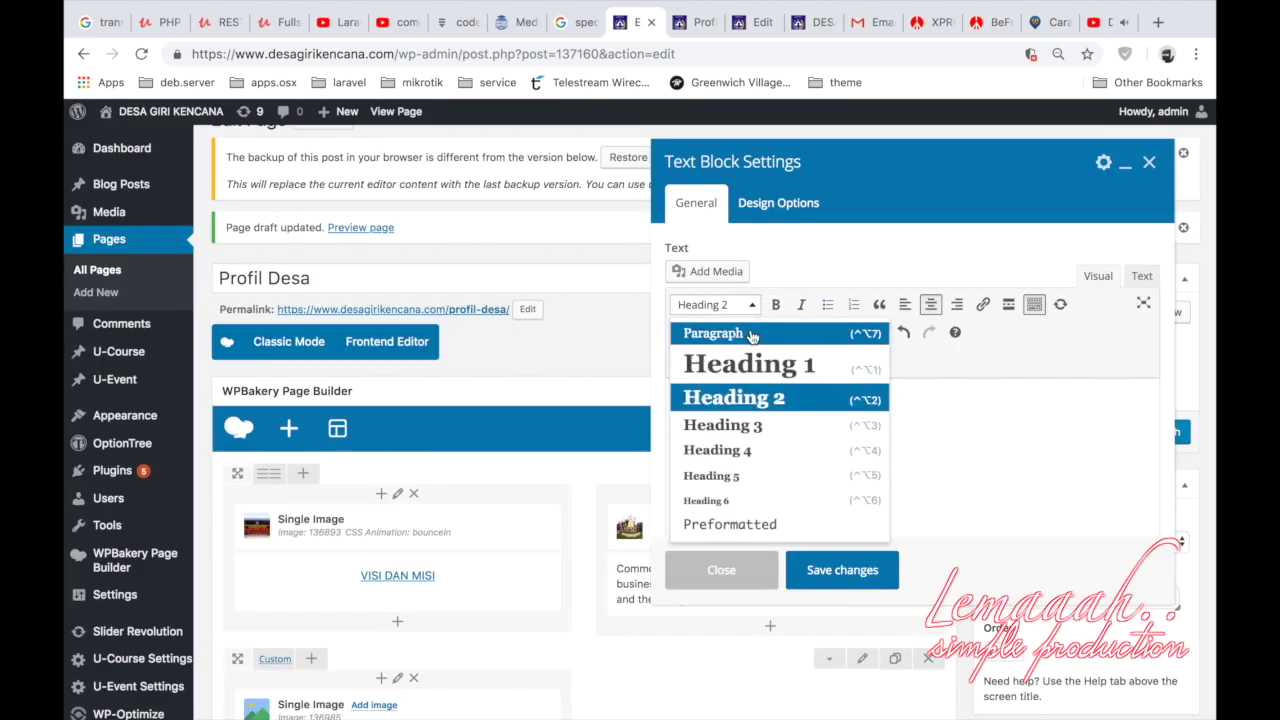
{"action": "left_click", "coordinate": [755, 330]}
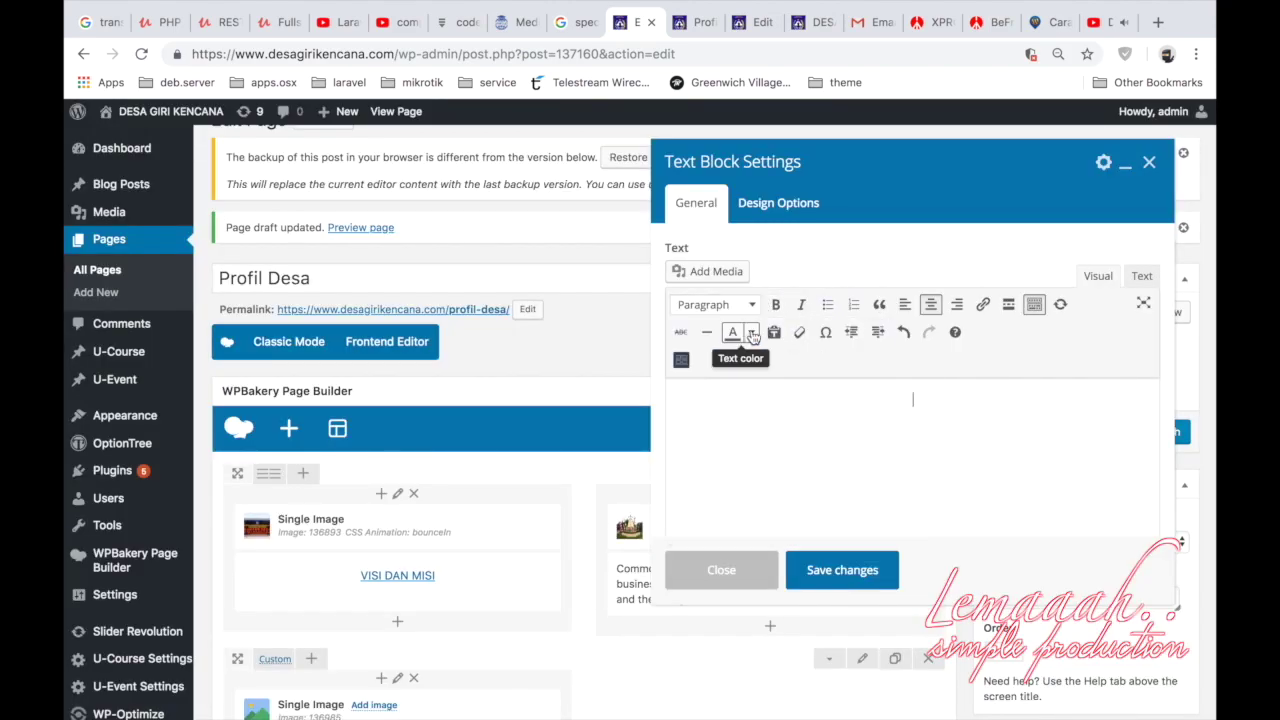
{"action": "left_click", "coordinate": [932, 307]}
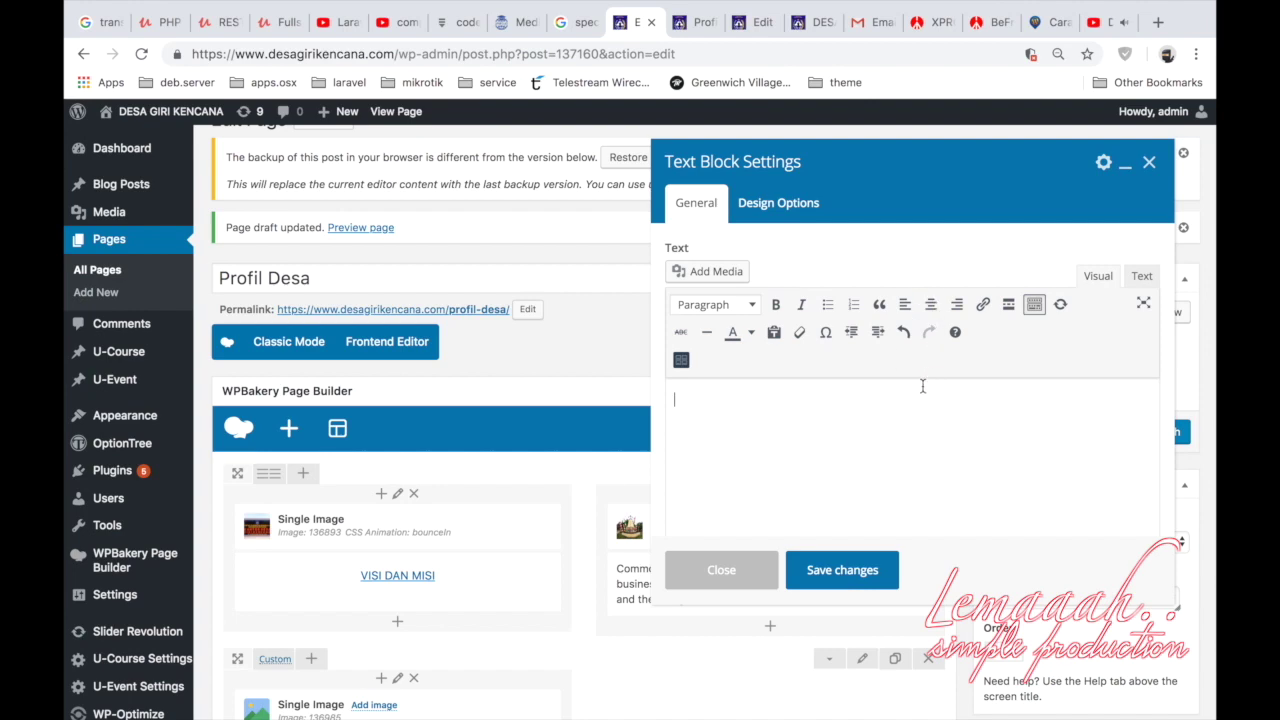
Try to insert a link to the Demografi Desa page into the empty text block.
{"action": "left_click", "coordinate": [982, 306]}
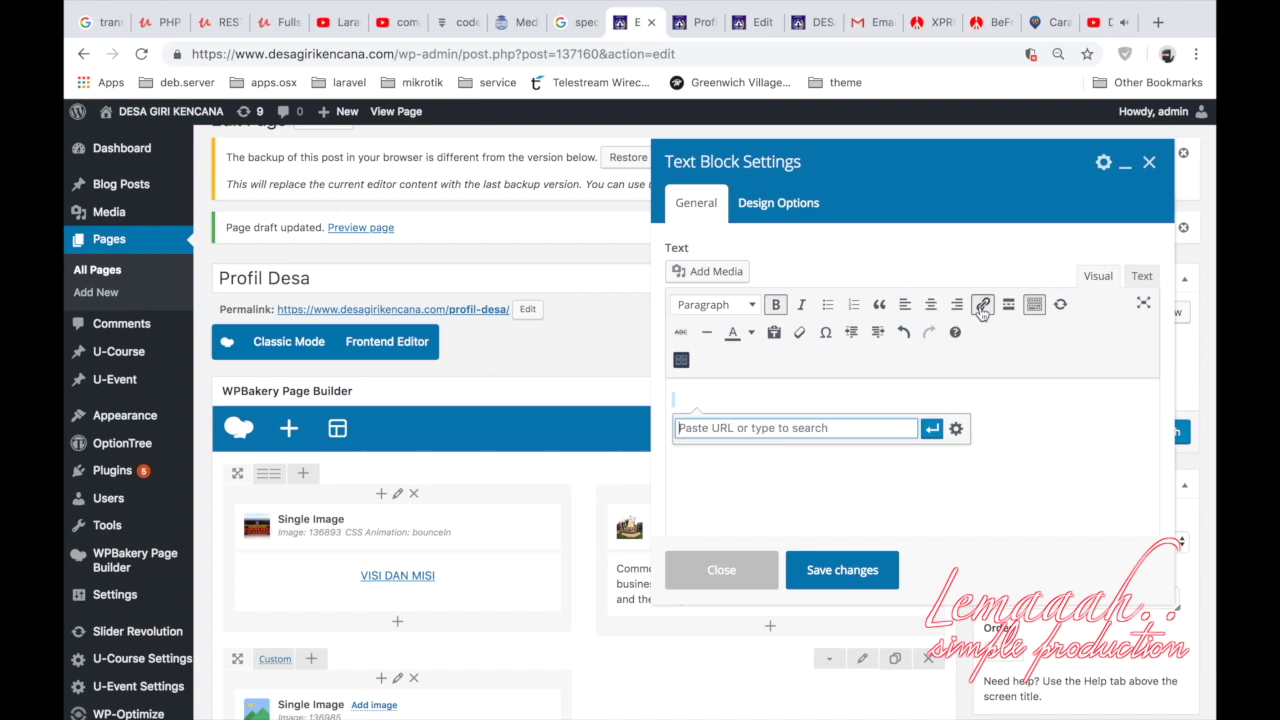
{"action": "right_click", "coordinate": [870, 427]}
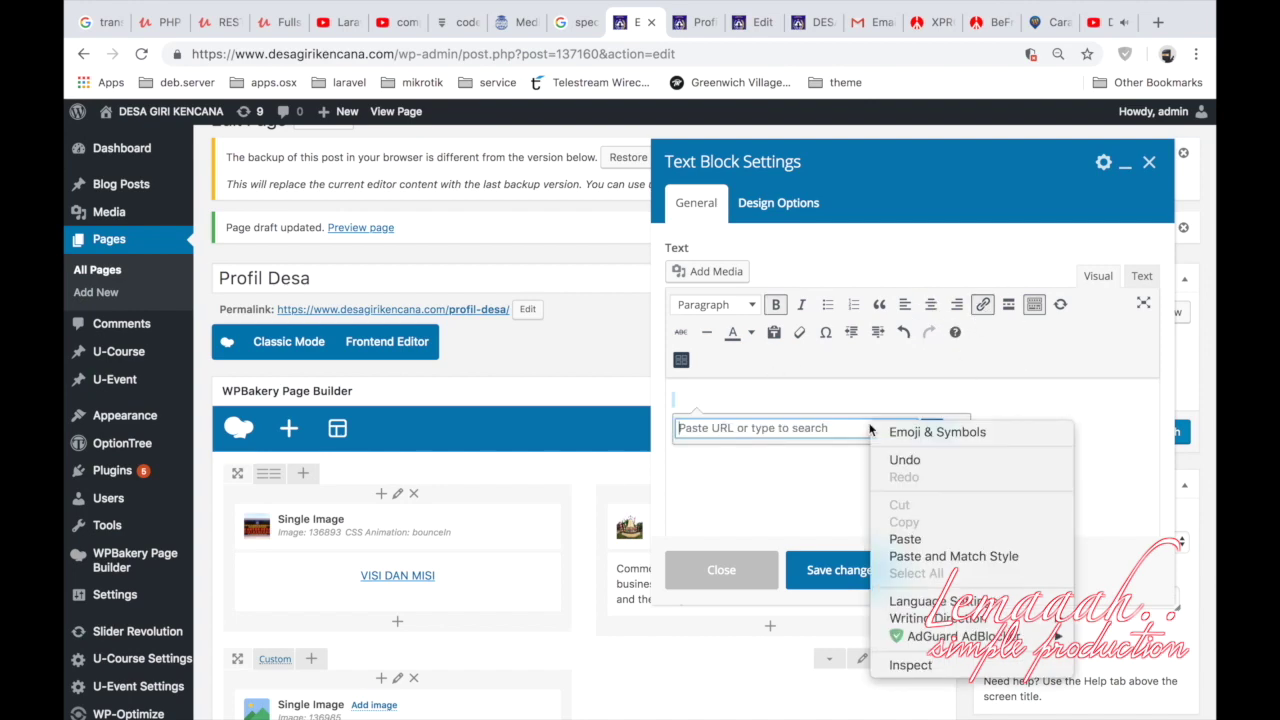
{"action": "left_click", "coordinate": [904, 539]}
{"action": "left_click", "coordinate": [954, 430]}
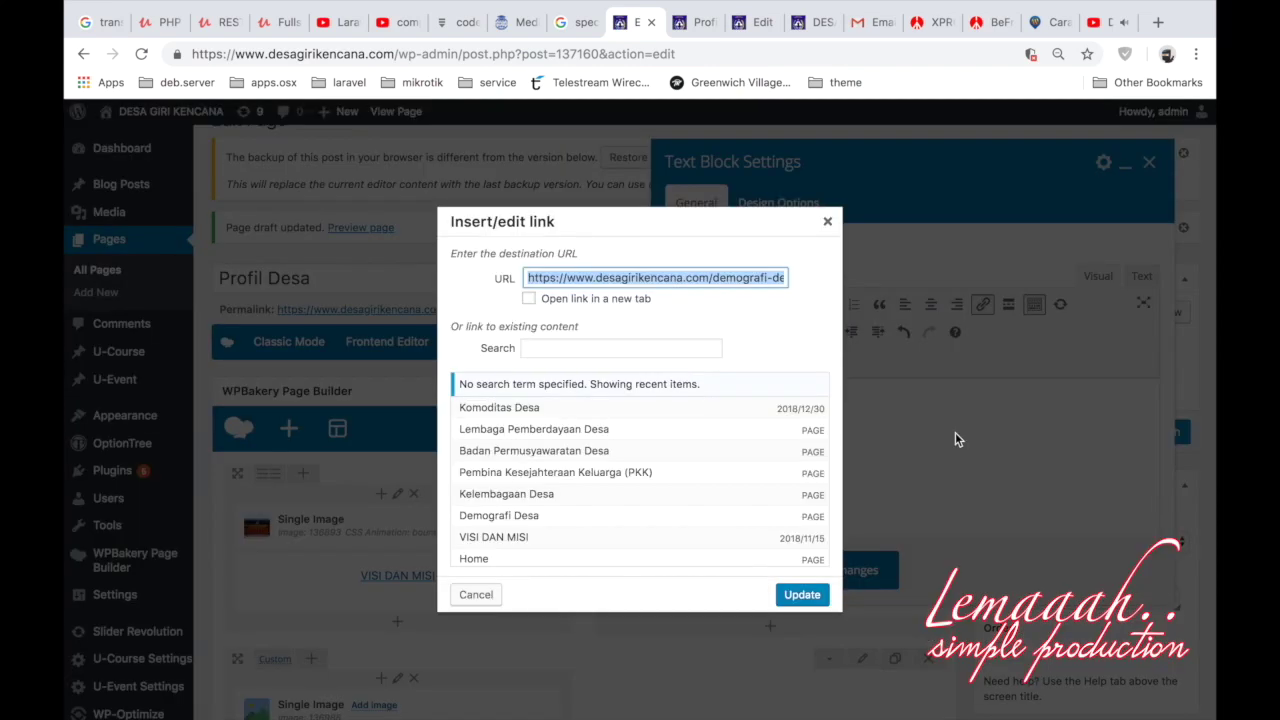
{"action": "left_click", "coordinate": [563, 516]}
{"action": "left_click", "coordinate": [800, 594]}
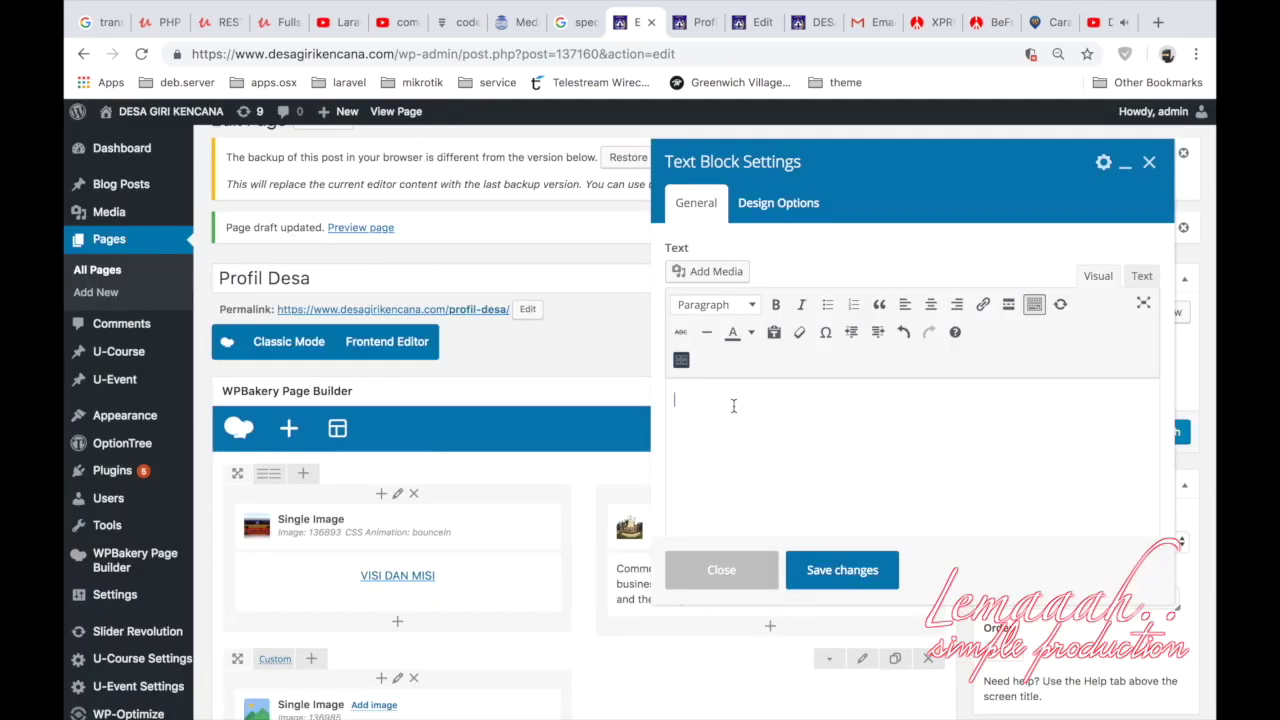
{"action": "key", "text": "super+b"}
{"action": "type", "text": "DEMOGRAFI DESA"}
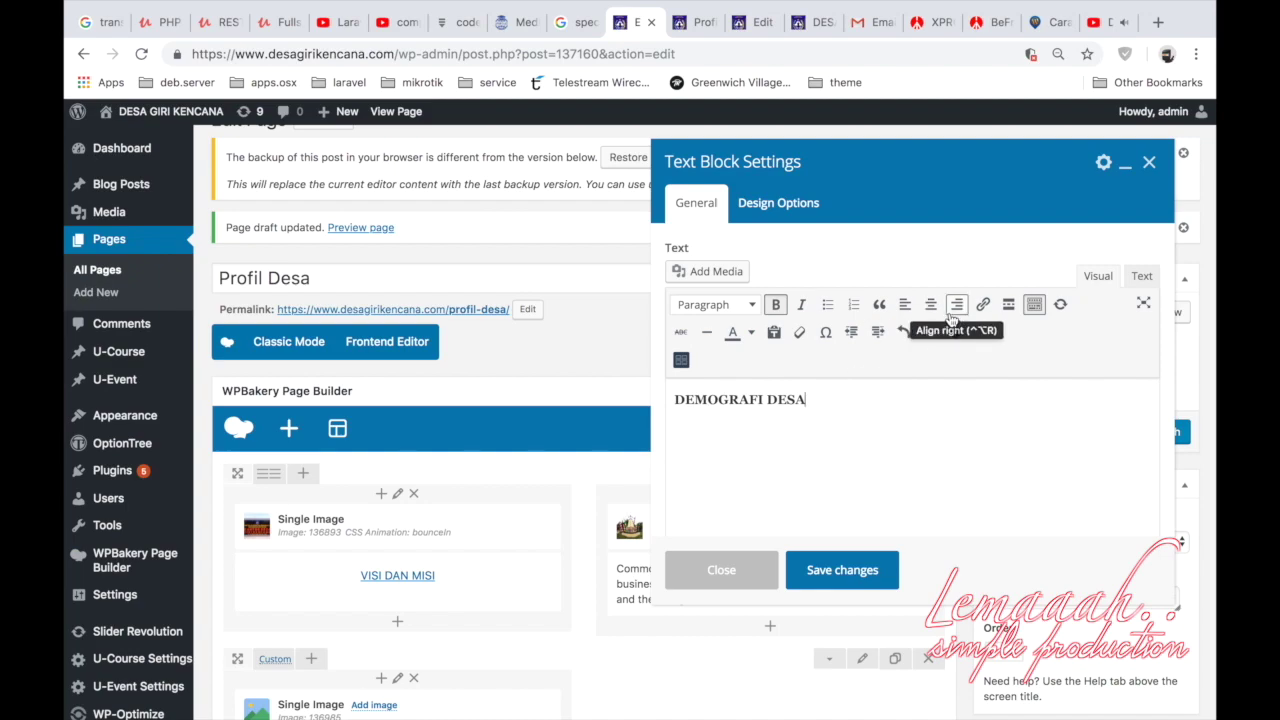
{"action": "left_click", "coordinate": [983, 304]}
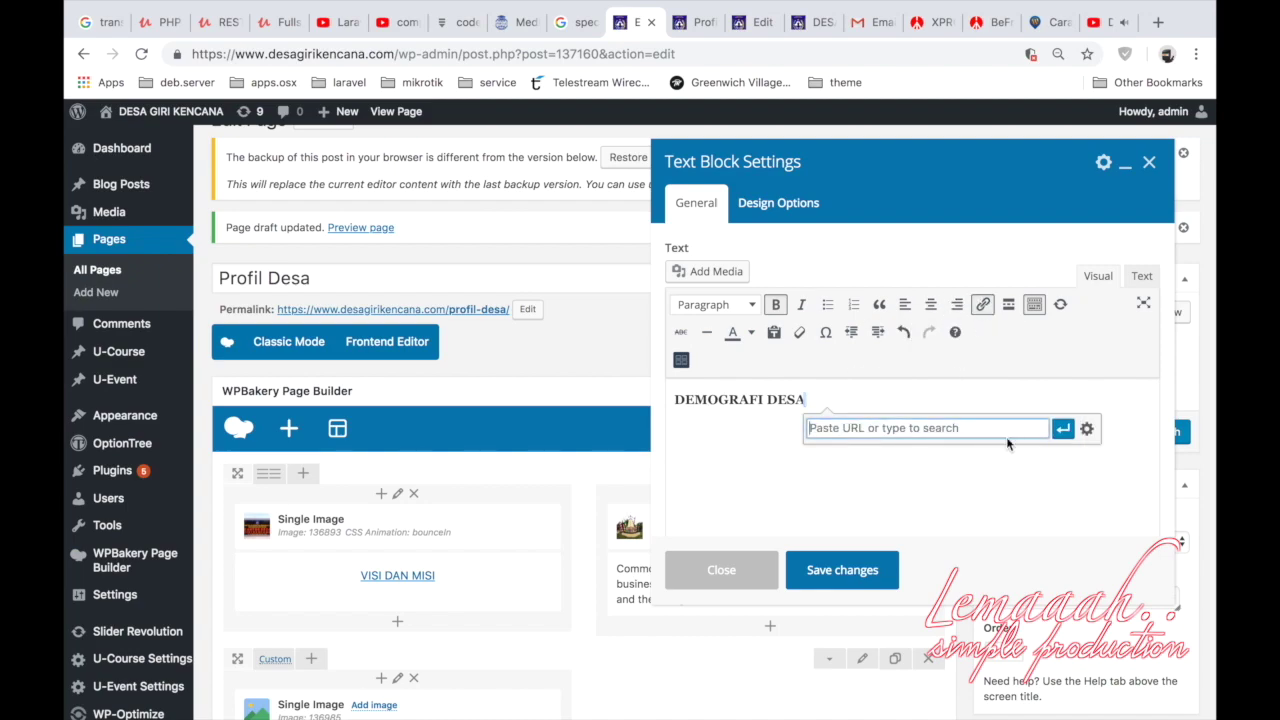
{"action": "type", "text": "https://www.desagirikencana.com/demografi-desa"}
{"action": "left_click", "coordinate": [1087, 428]}
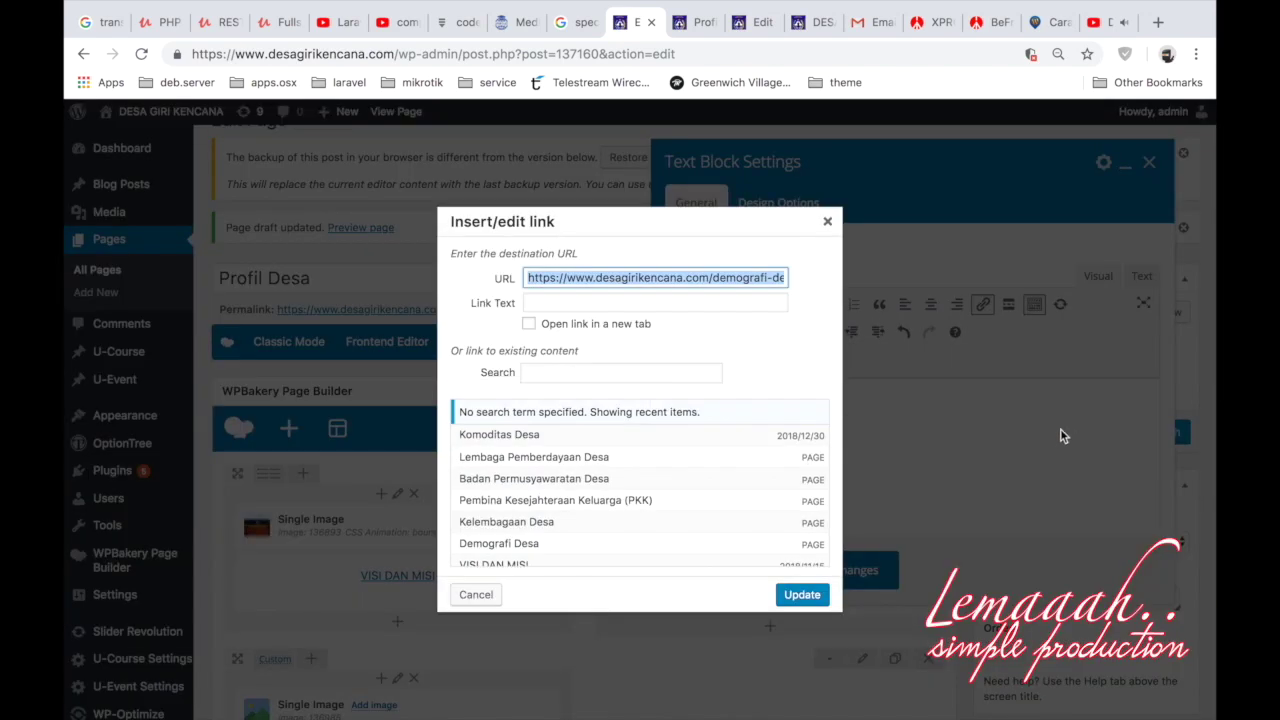
{"action": "left_click", "coordinate": [650, 303]}
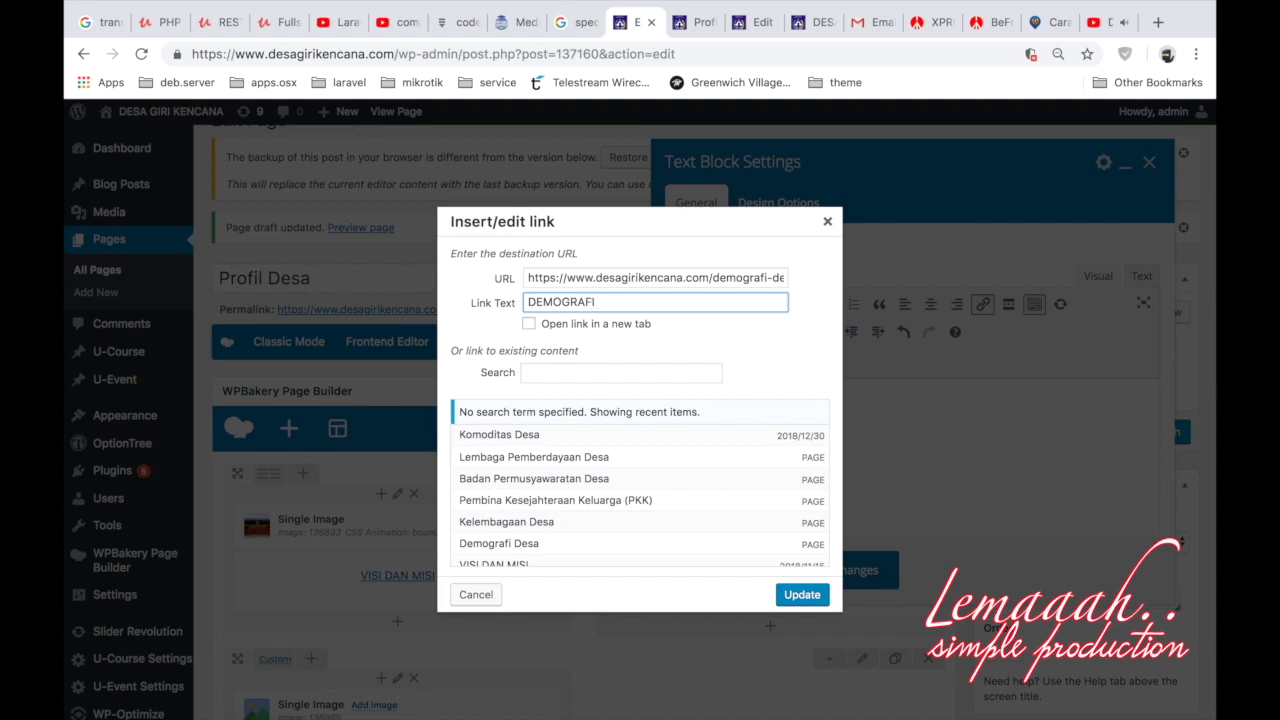
{"action": "left_click", "coordinate": [796, 594]}
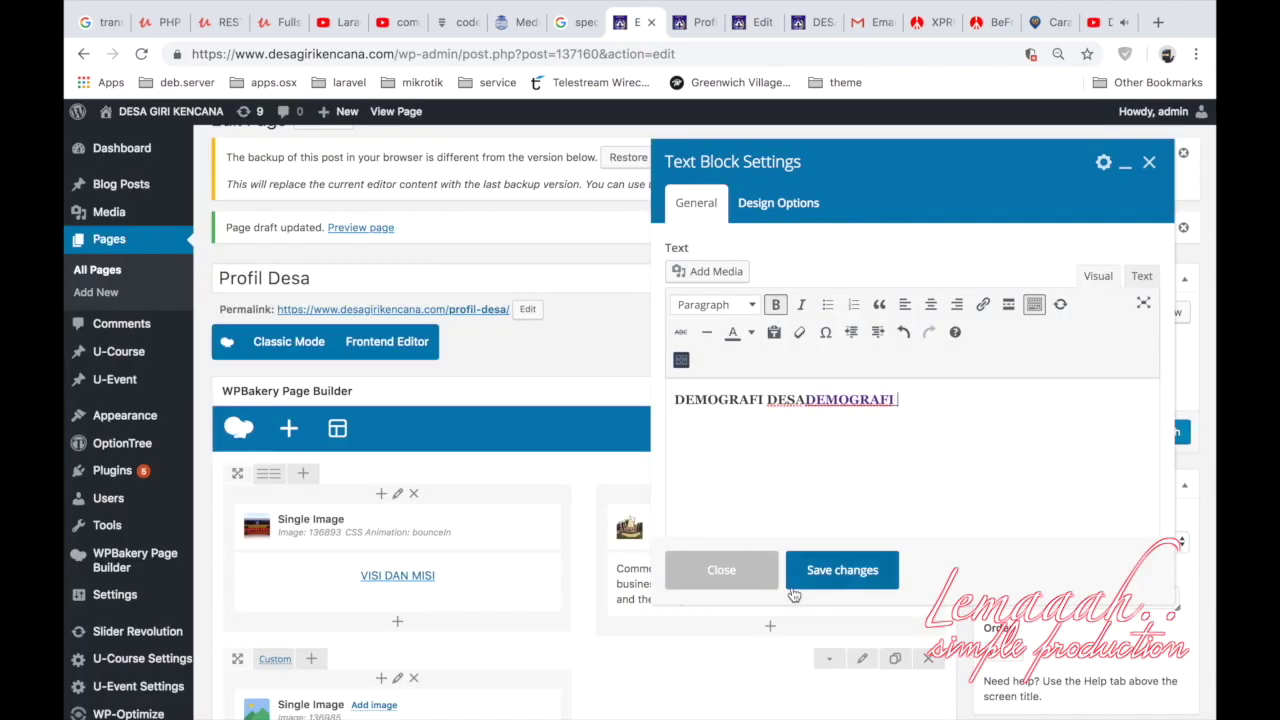
Delete the unlinked DEMOGRAFI DESA text in front of the DEMOGRAFI link.
{"action": "left_click", "coordinate": [805, 399]}
{"action": "key", "text": "BackSpace"}
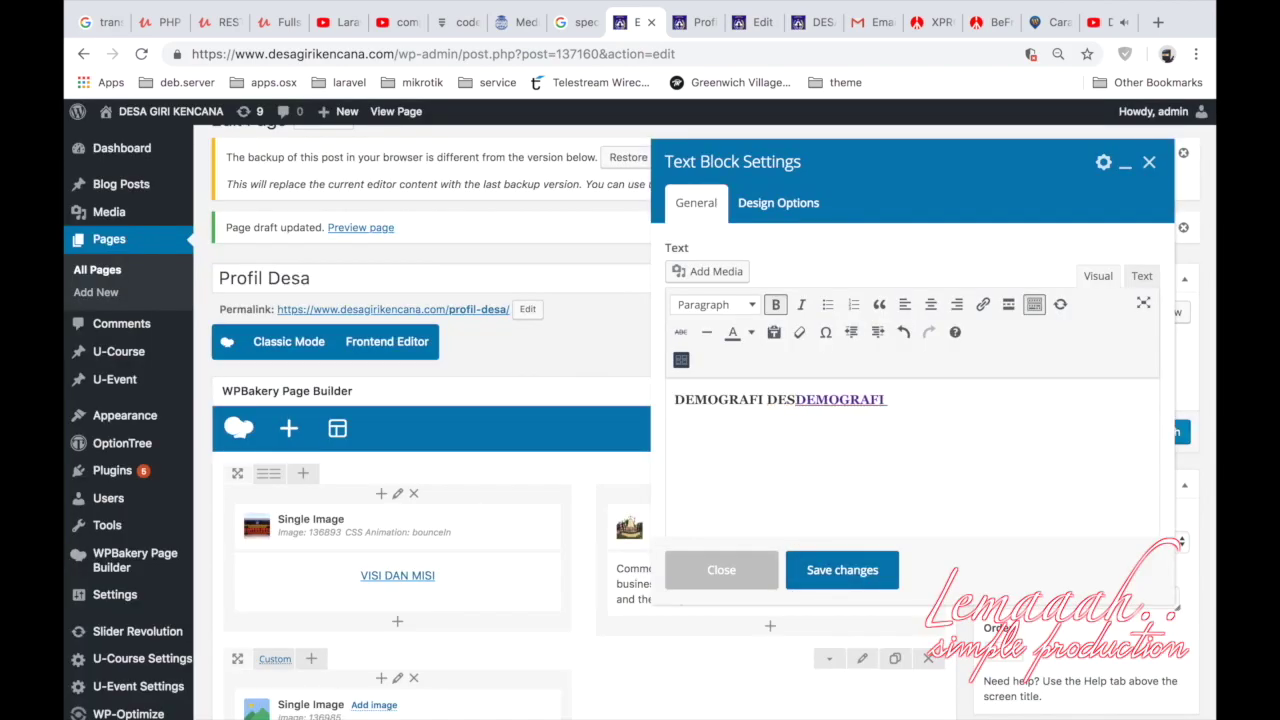
{"action": "key", "text": "BackSpace"}
{"action": "key", "text": "BackSpace"}
{"action": "key", "text": "BackSpace"}
{"action": "key", "text": "BackSpace"}
{"action": "key", "text": "BackSpace"}
{"action": "key", "text": "BackSpace"}
{"action": "key", "text": "BackSpace"}
{"action": "key", "text": "BackSpace"}
{"action": "key", "text": "BackSpace"}
{"action": "key", "text": "BackSpace"}
{"action": "key", "text": "BackSpace"}
{"action": "key", "text": "BackSpace"}
{"action": "key", "text": "BackSpace"}
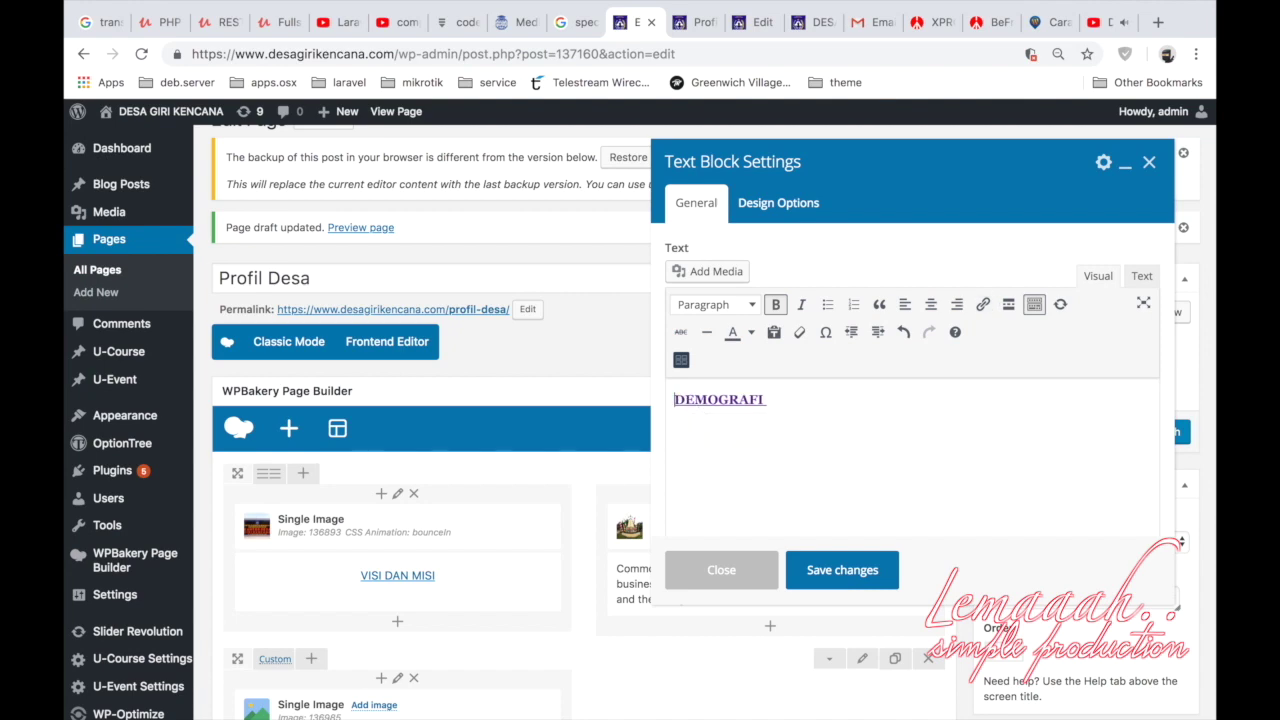
Format the DEMOGRAFI link as a centered, bold Heading 2 and save the text block changes.
{"action": "left_click_drag", "start_coordinate": [766, 399], "coordinate": [674, 400]}
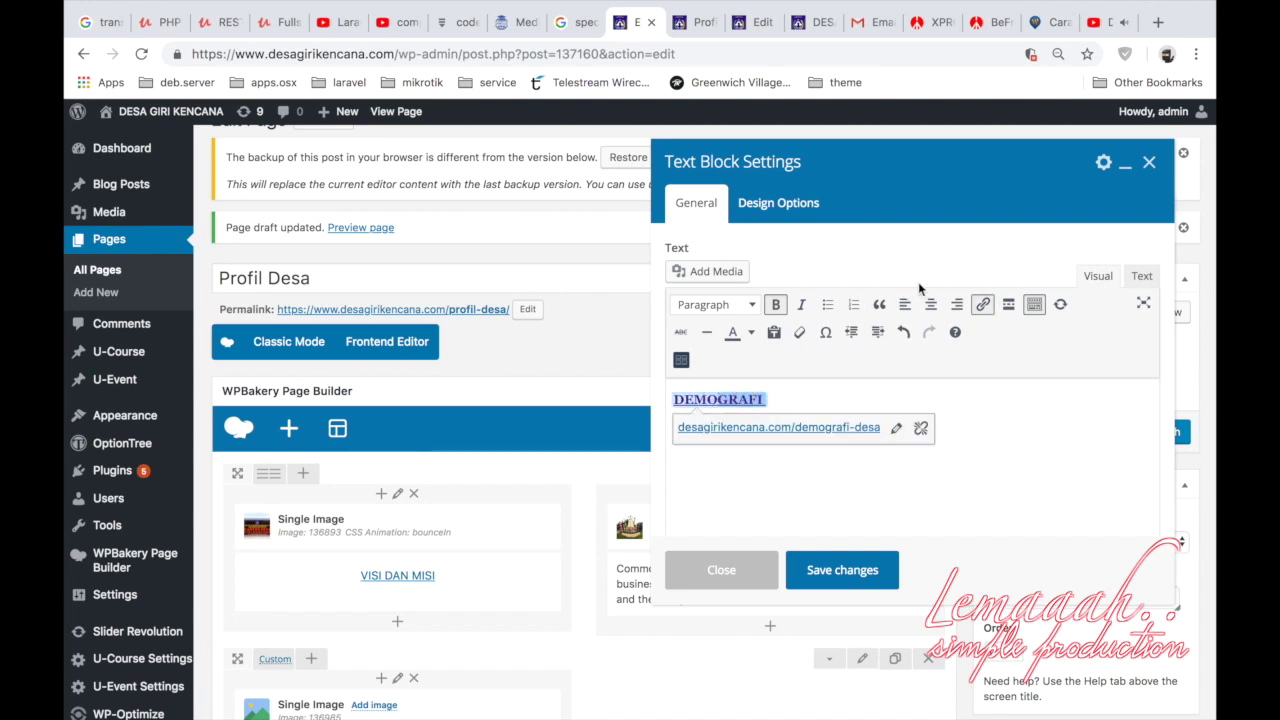
{"action": "left_click", "coordinate": [930, 306]}
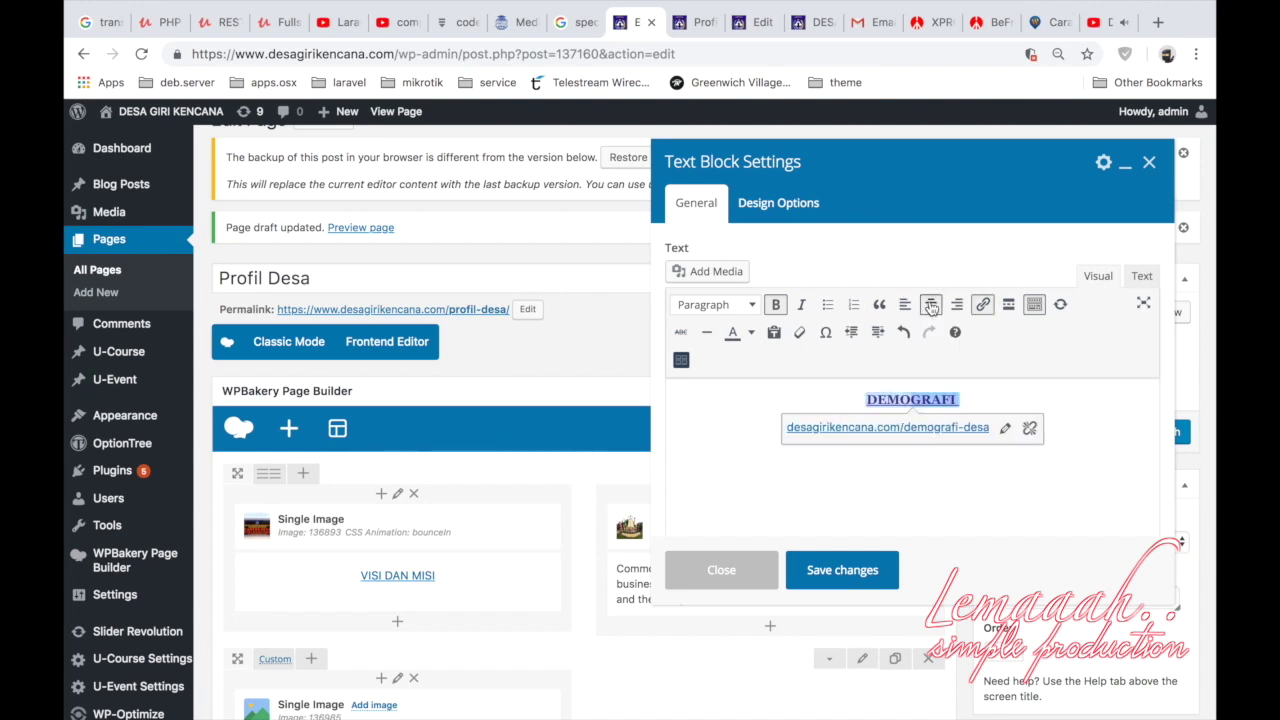
{"action": "left_click", "coordinate": [775, 306]}
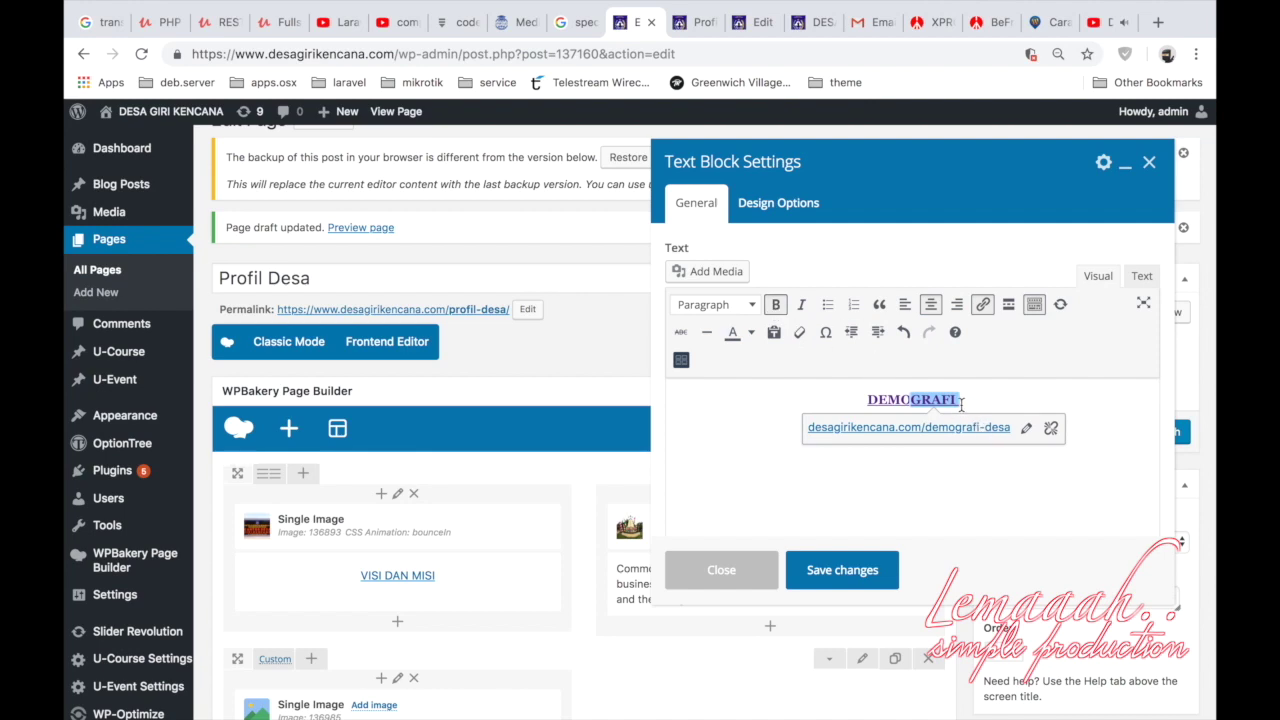
{"action": "left_click_drag", "start_coordinate": [961, 403], "coordinate": [862, 402]}
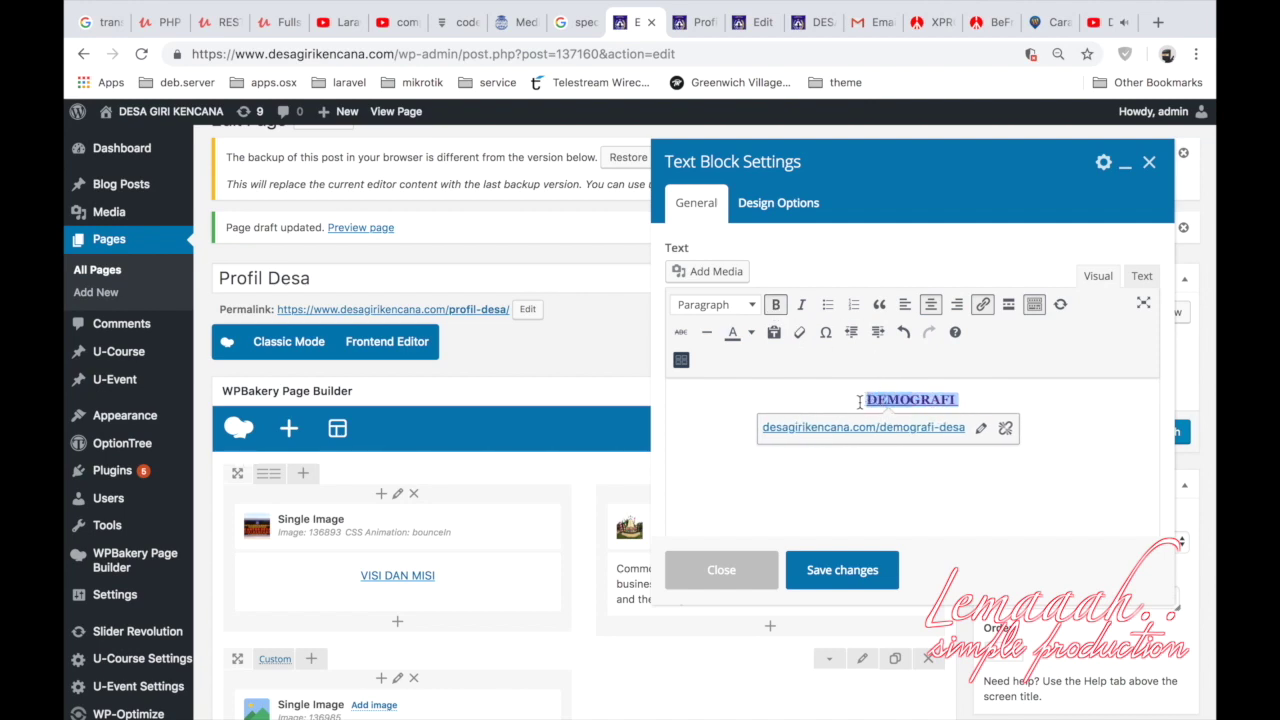
{"action": "left_click", "coordinate": [730, 305]}
{"action": "left_click", "coordinate": [732, 395]}
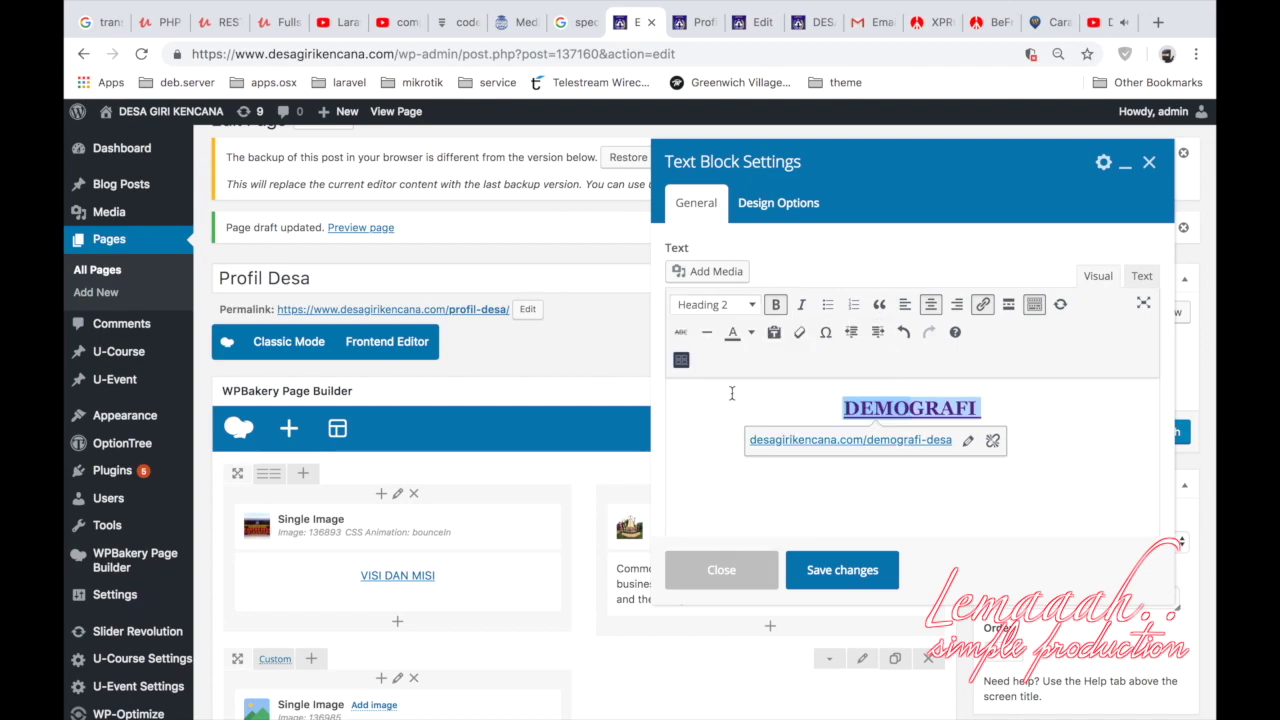
{"action": "left_click", "coordinate": [822, 577]}
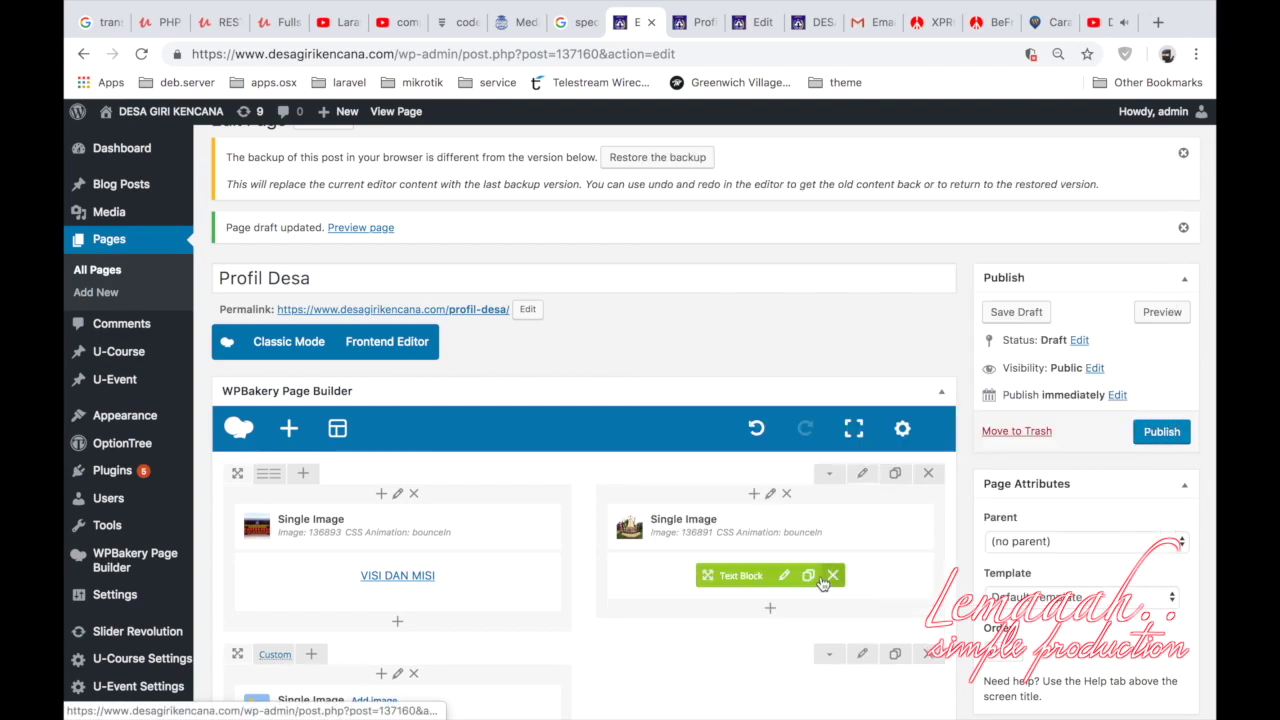
Publish the Profil Desa page and reload its preview to check the two images and headings.
{"action": "left_click", "coordinate": [1163, 433]}
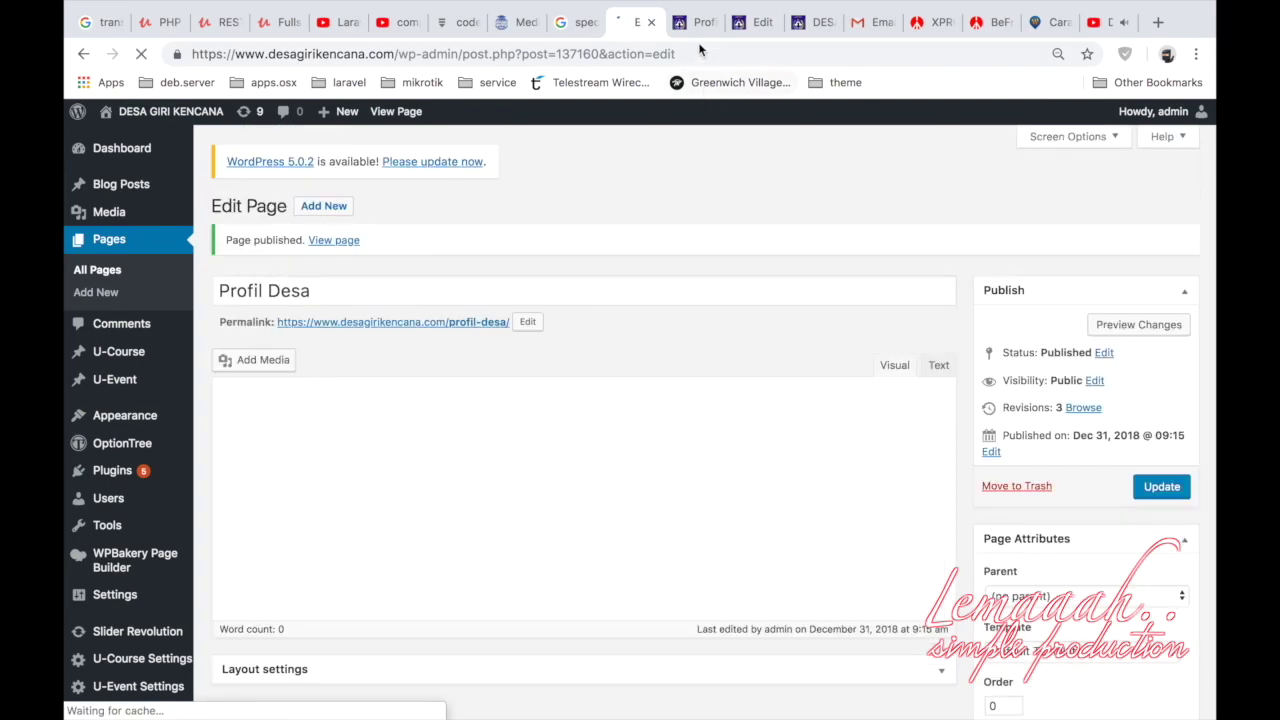
{"action": "left_click", "coordinate": [697, 16]}
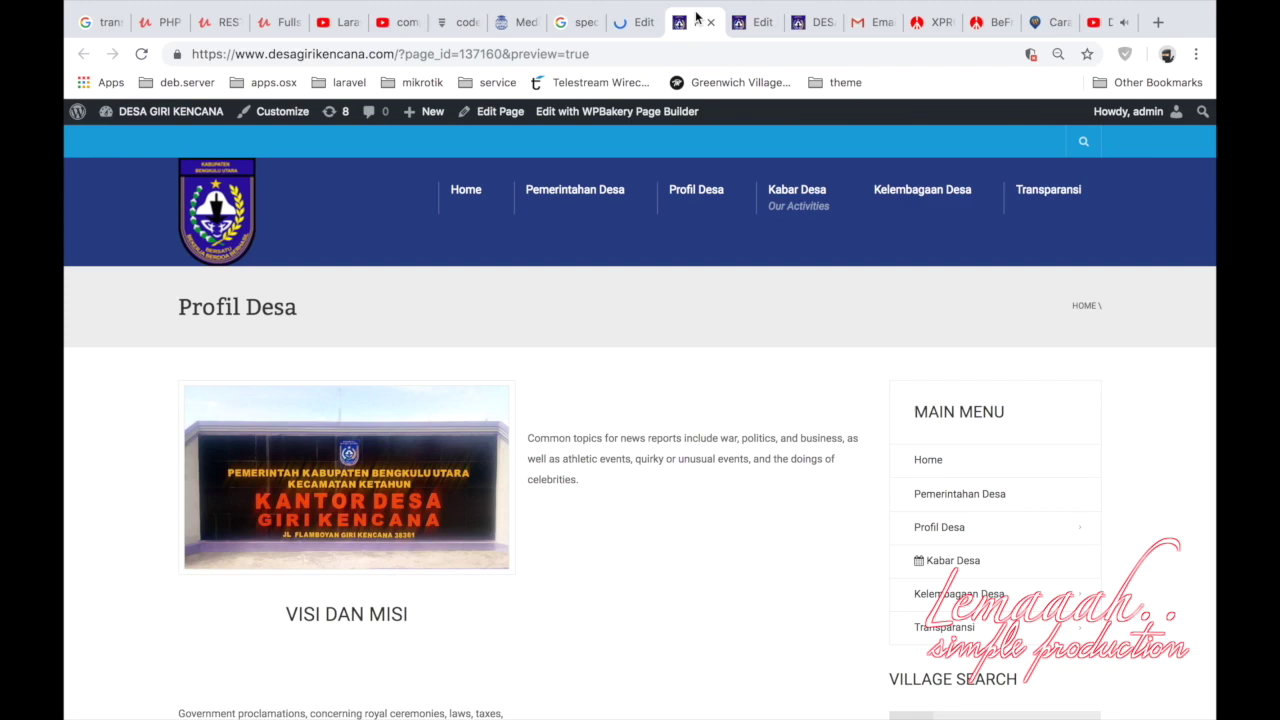
{"action": "key", "text": "super+r"}
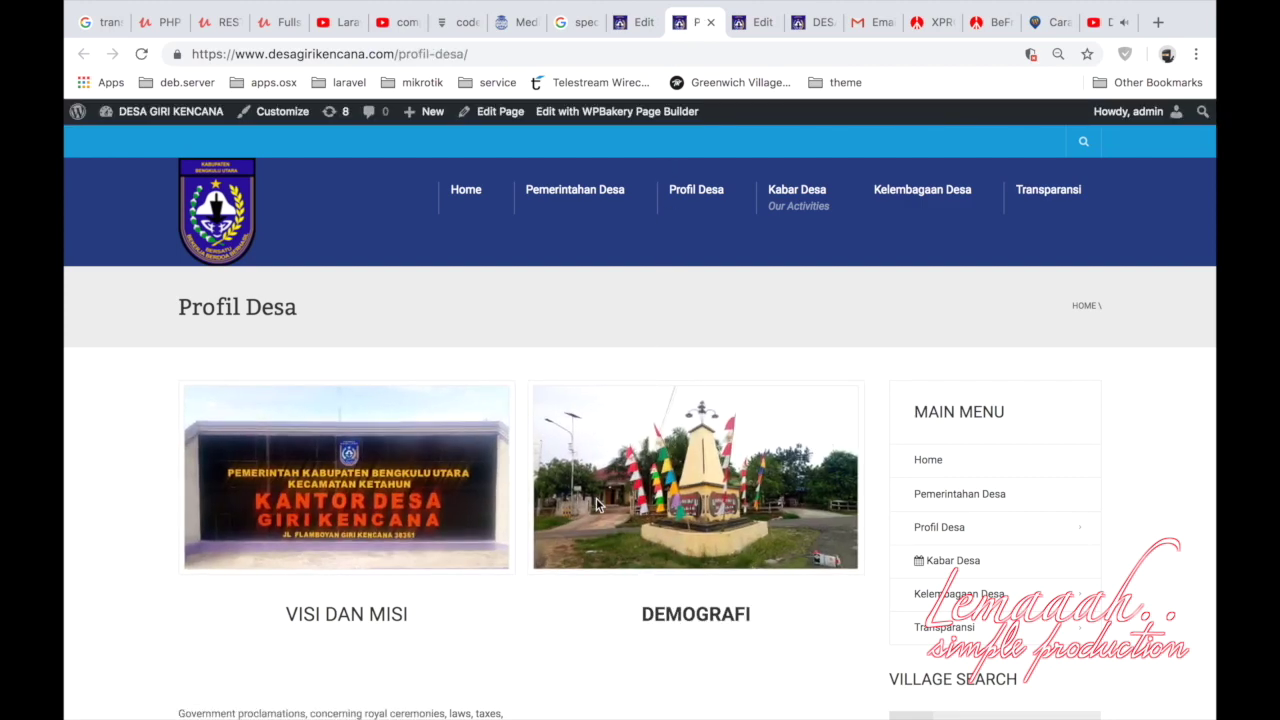
{"action": "scroll", "coordinate": [596, 504], "scroll_direction": "down", "scroll_amount": 1}
{"action": "scroll", "coordinate": [596, 505], "scroll_direction": "up", "scroll_amount": 1}
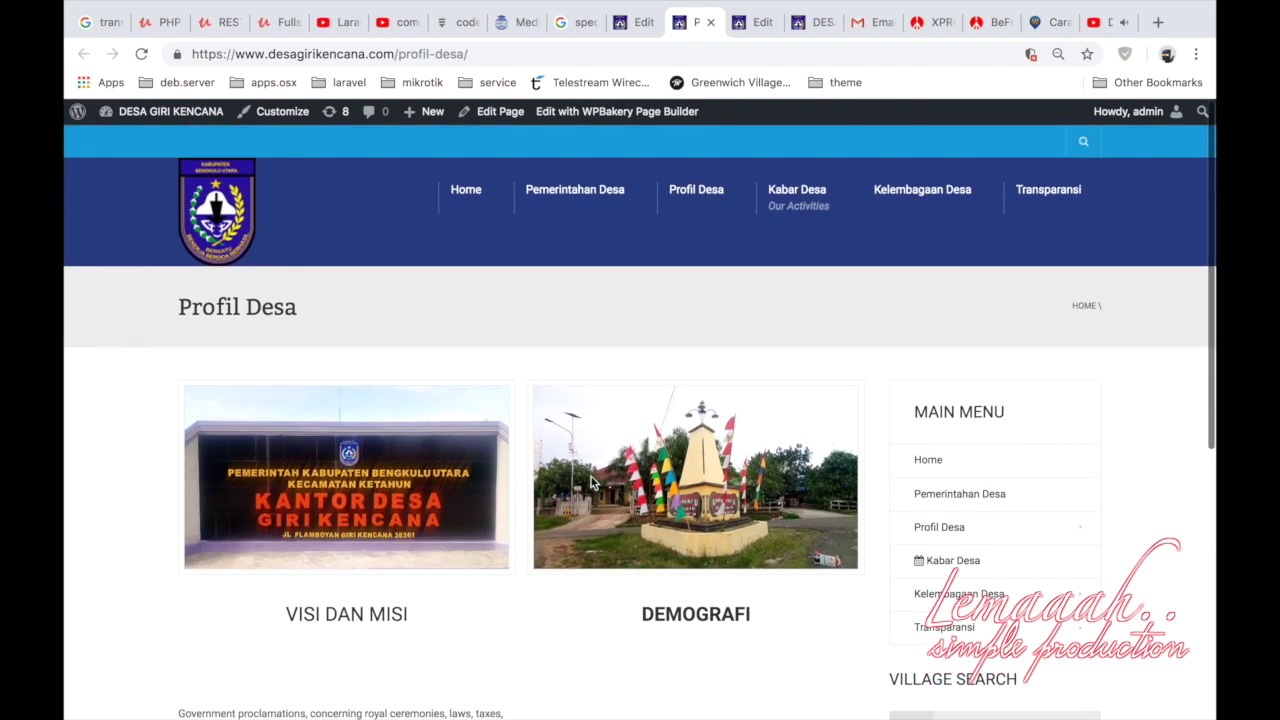
Test the Profil Desa menu link, open the site customizer, and copy the Profil Desa page's permalink from its edit screen.
{"action": "left_click", "coordinate": [686, 196]}
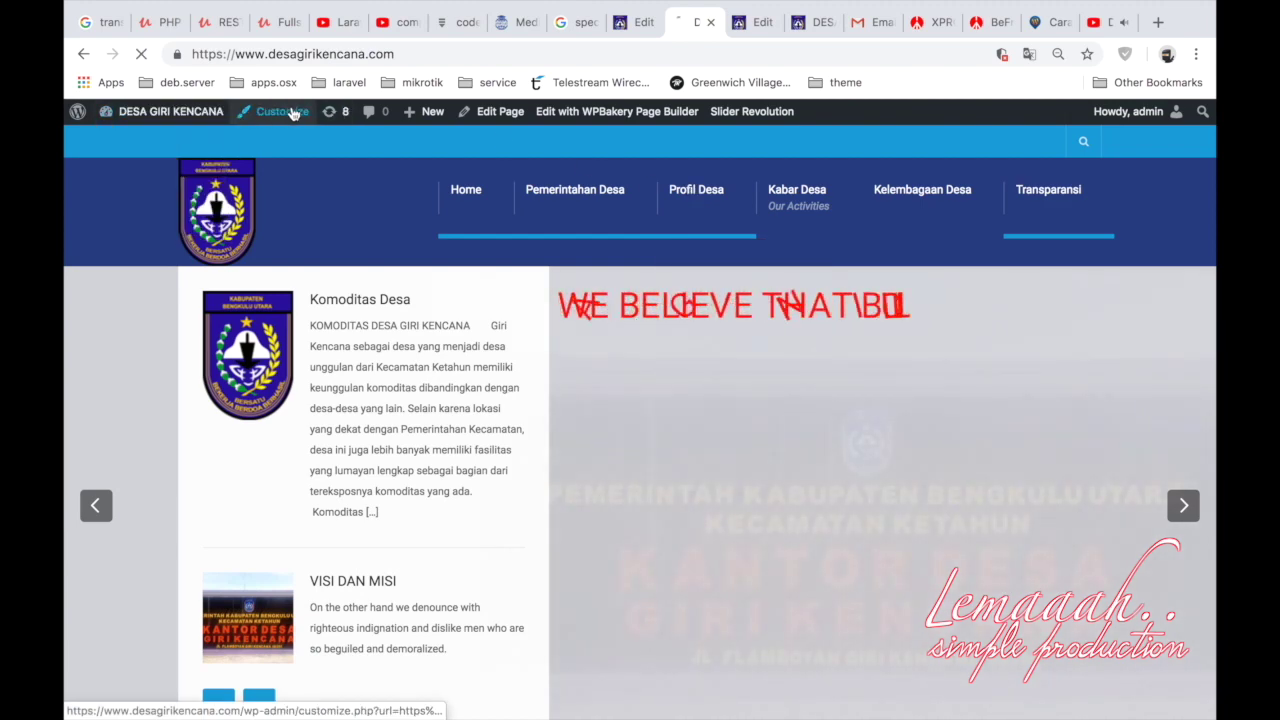
{"action": "left_click", "coordinate": [262, 112]}
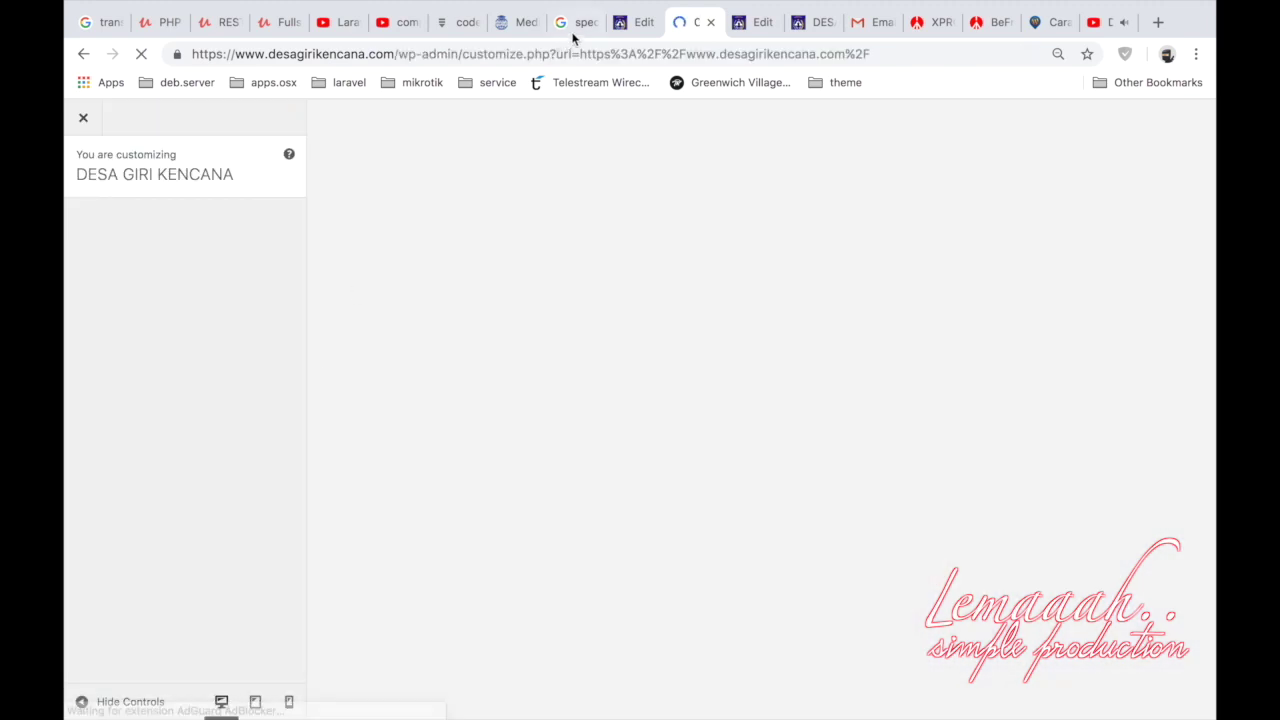
{"action": "left_click", "coordinate": [630, 22]}
{"action": "scroll", "coordinate": [470, 318], "scroll_direction": "down", "scroll_amount": 2}
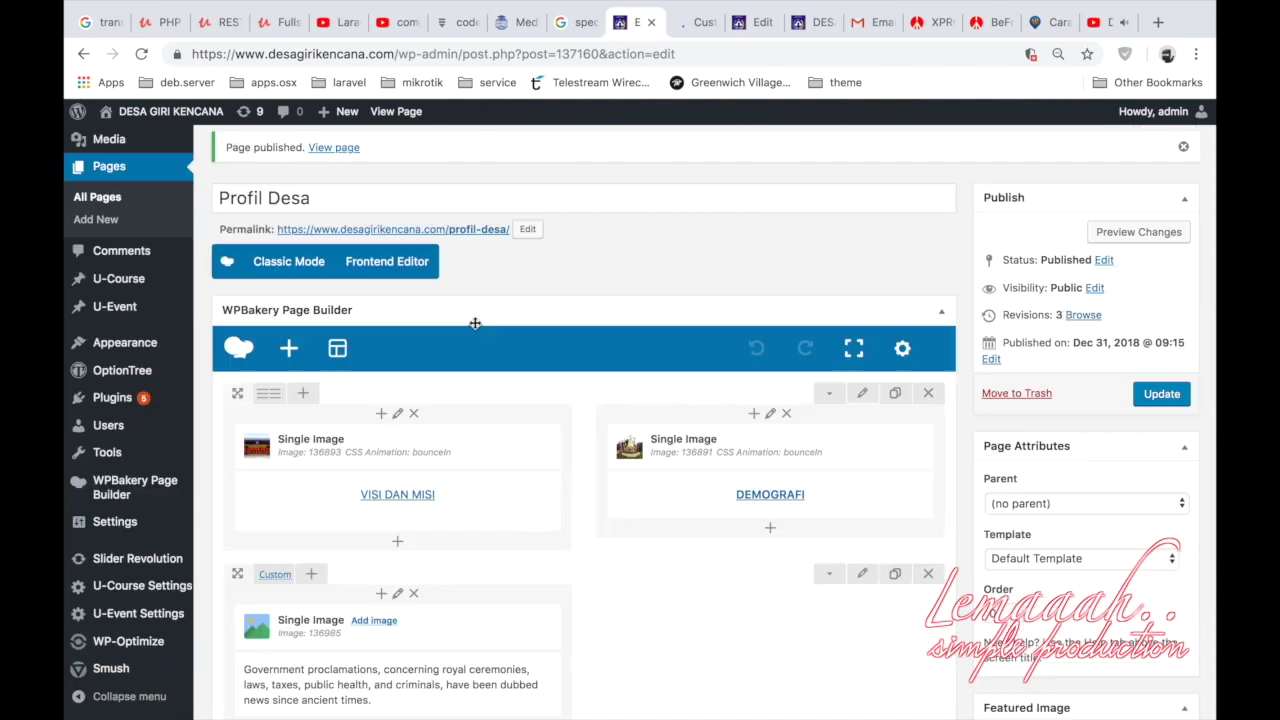
{"action": "right_click", "coordinate": [507, 237]}
{"action": "left_click", "coordinate": [570, 346]}
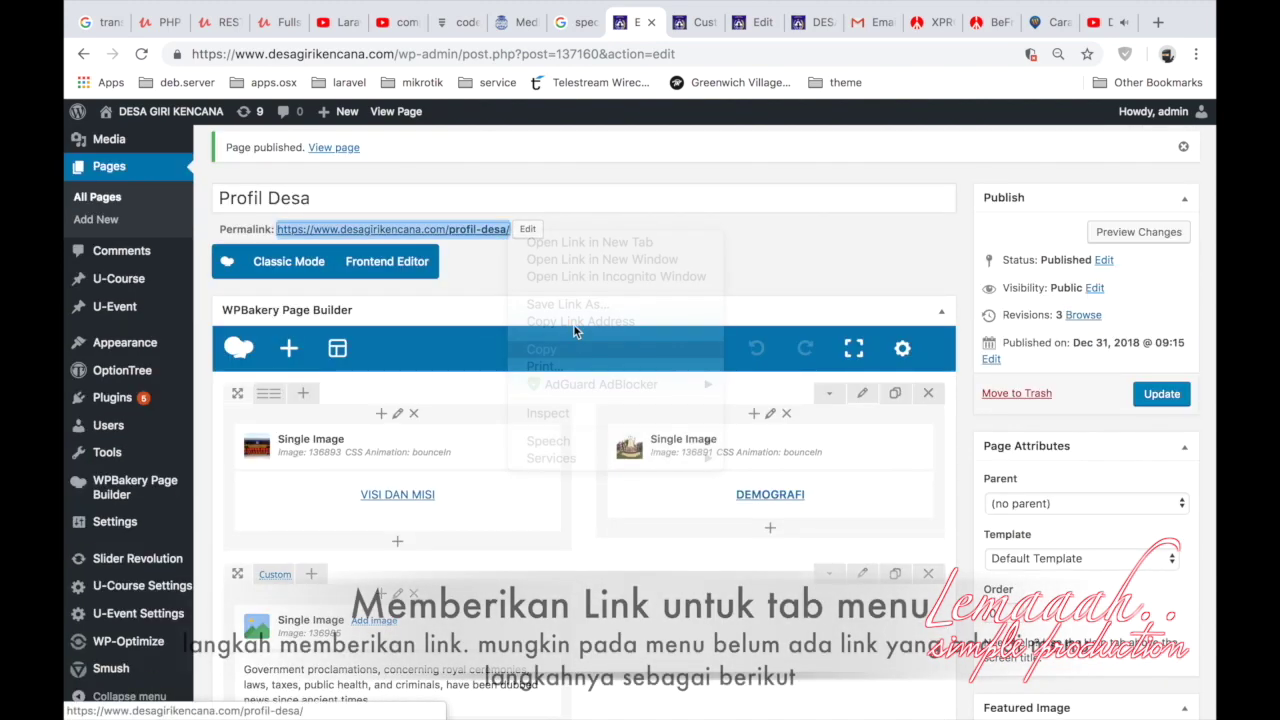
Open the Main Navigation menu in the site customizer and inspect the settings of its Profil Desa item.
{"action": "left_click", "coordinate": [684, 26]}
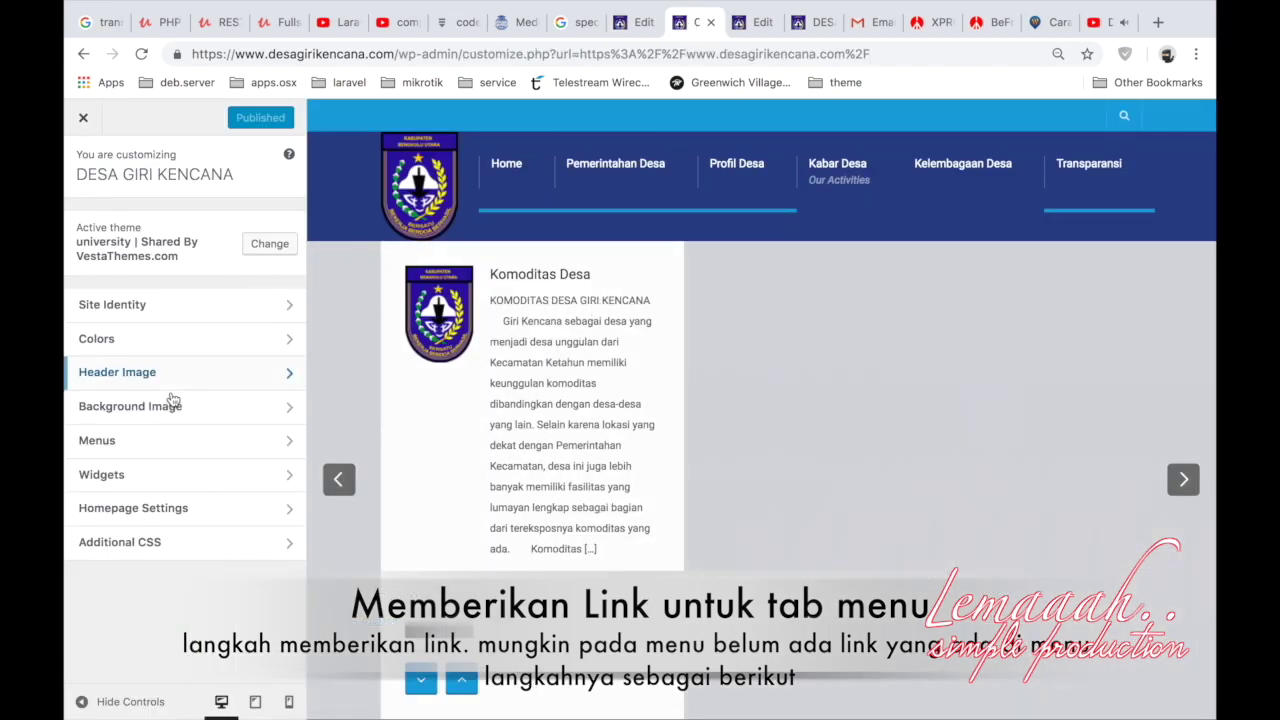
{"action": "left_click", "coordinate": [140, 452]}
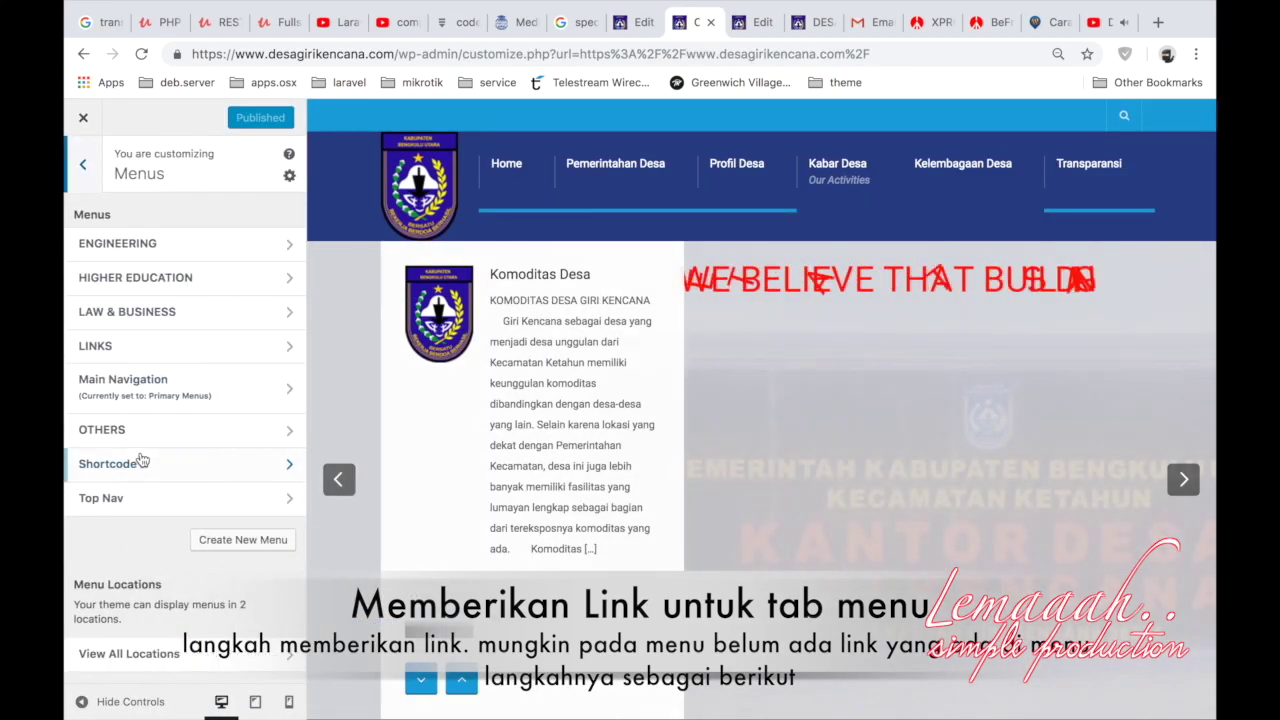
{"action": "left_click", "coordinate": [148, 382]}
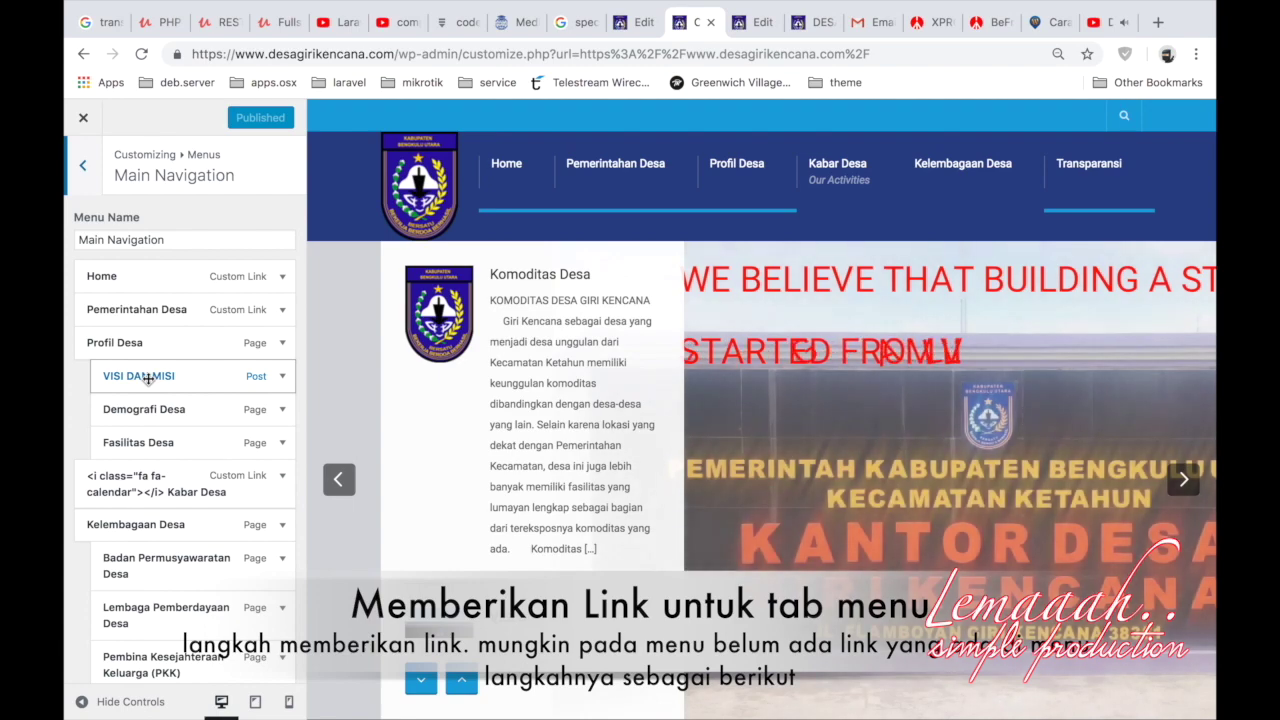
{"action": "left_click", "coordinate": [282, 344]}
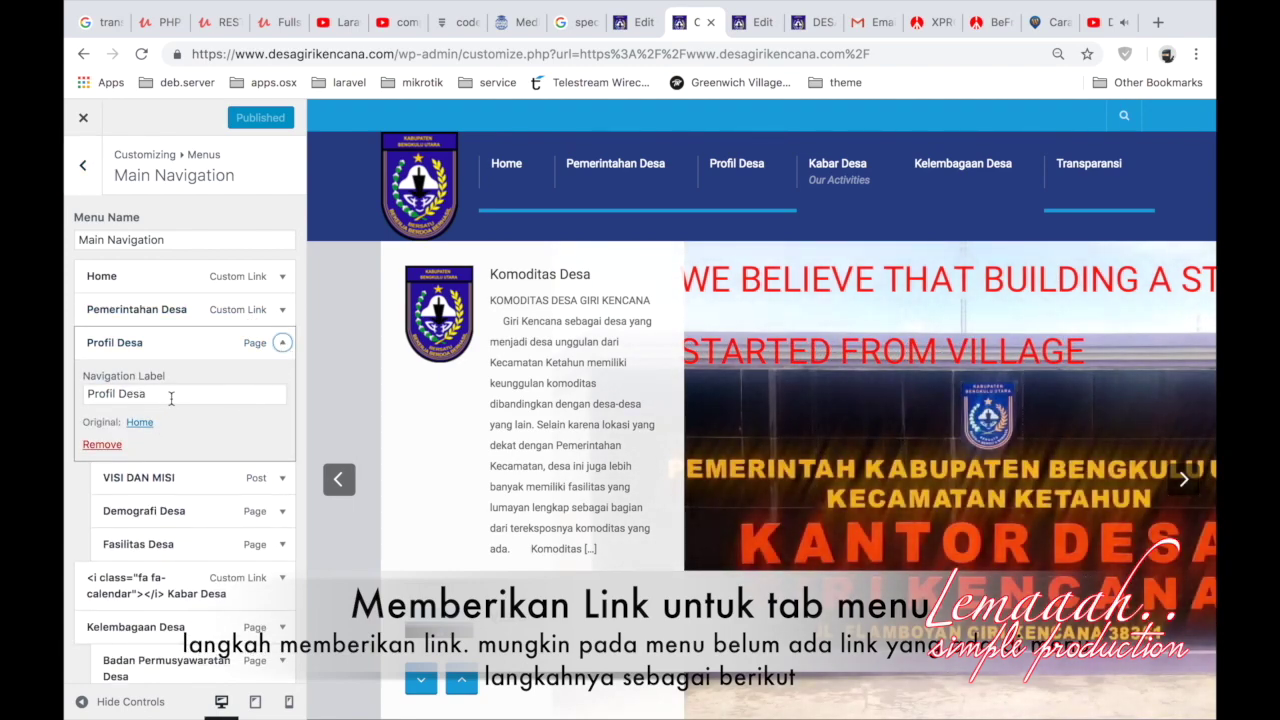
{"action": "left_click", "coordinate": [281, 344]}
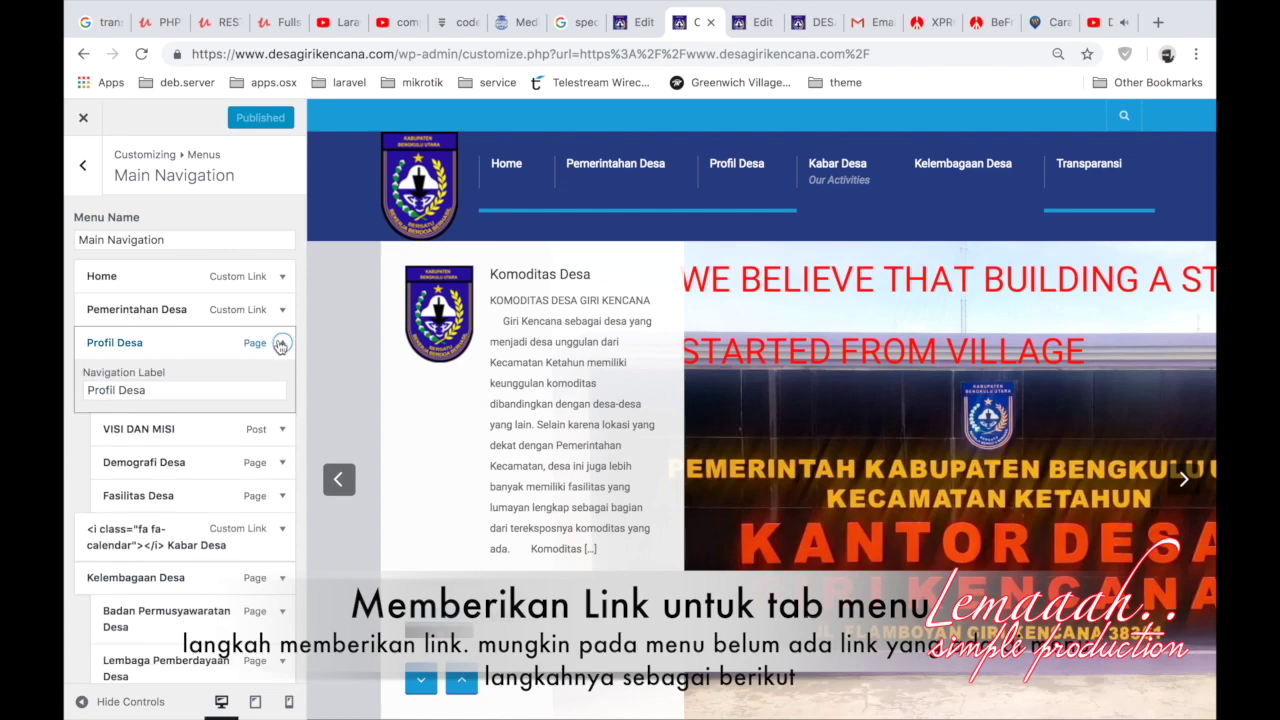
{"action": "left_click", "coordinate": [281, 344]}
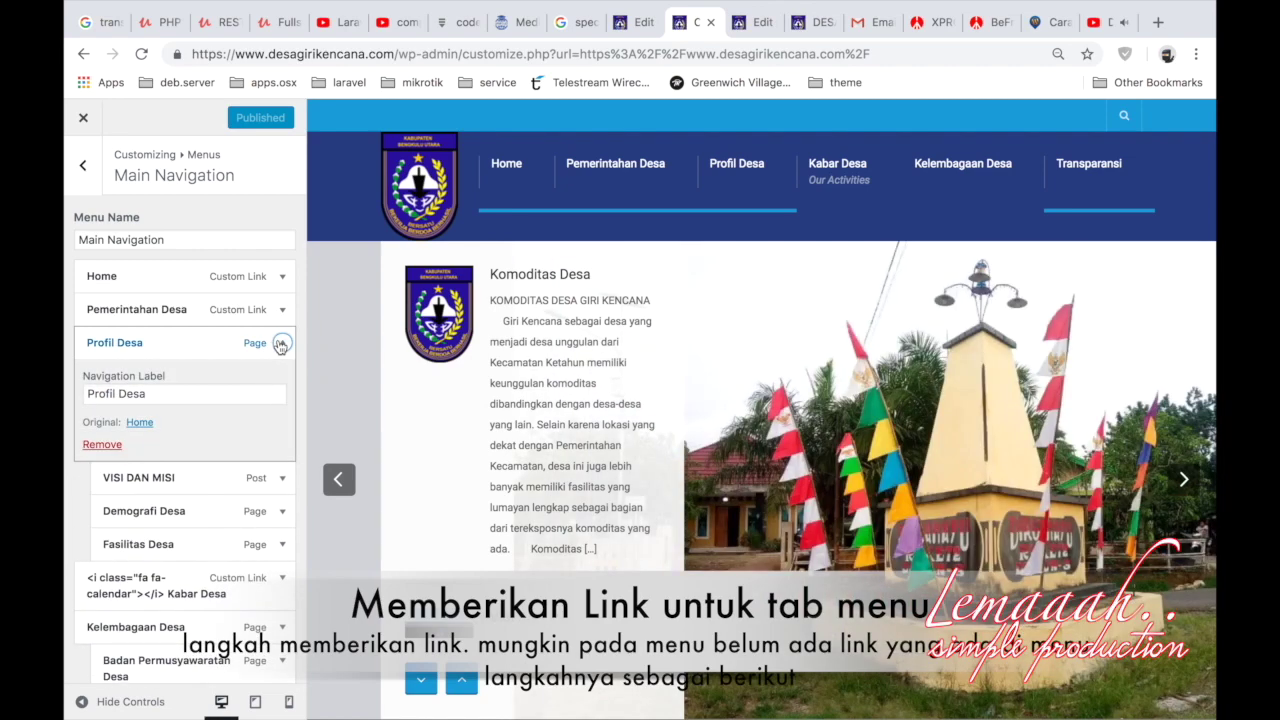
{"action": "scroll", "coordinate": [278, 340], "scroll_direction": "down", "scroll_amount": 1}
{"action": "scroll", "coordinate": [278, 345], "scroll_direction": "up", "scroll_amount": 1}
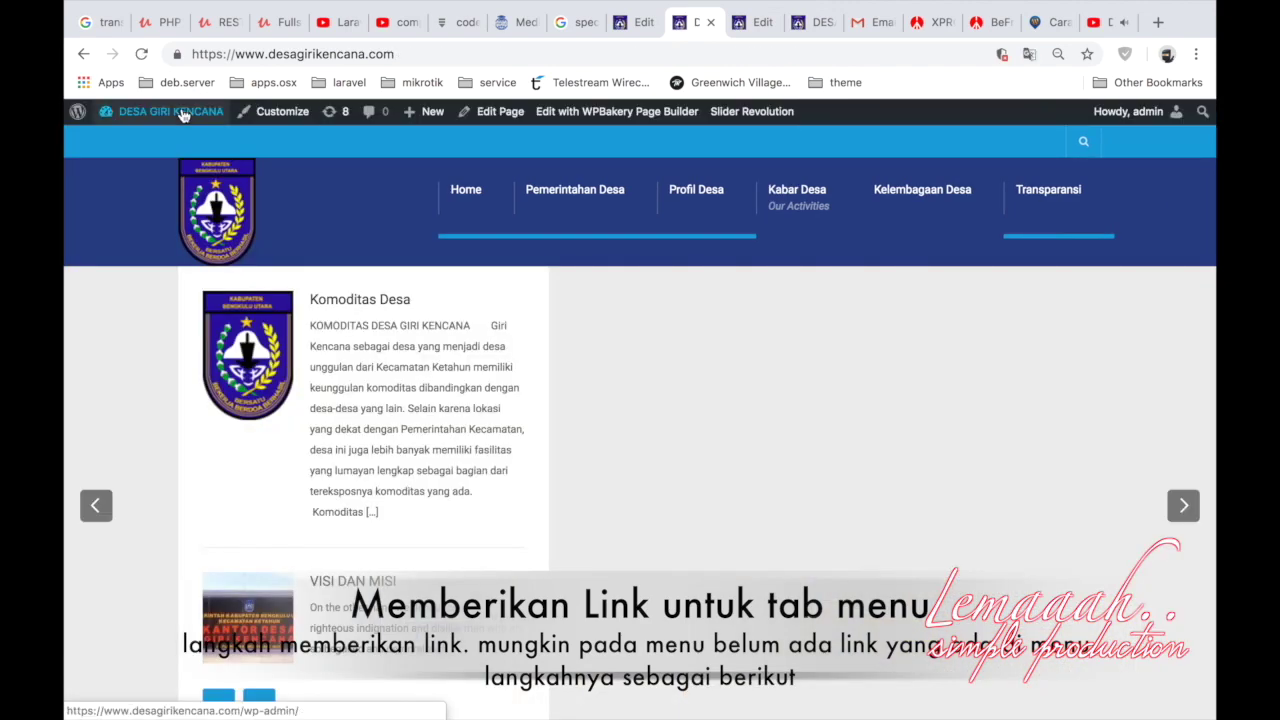
Open the site's widget management page and inspect the settings of the Main Sidebar's Navigation Menu widget.
{"action": "mouse_move", "coordinate": [183, 114]}
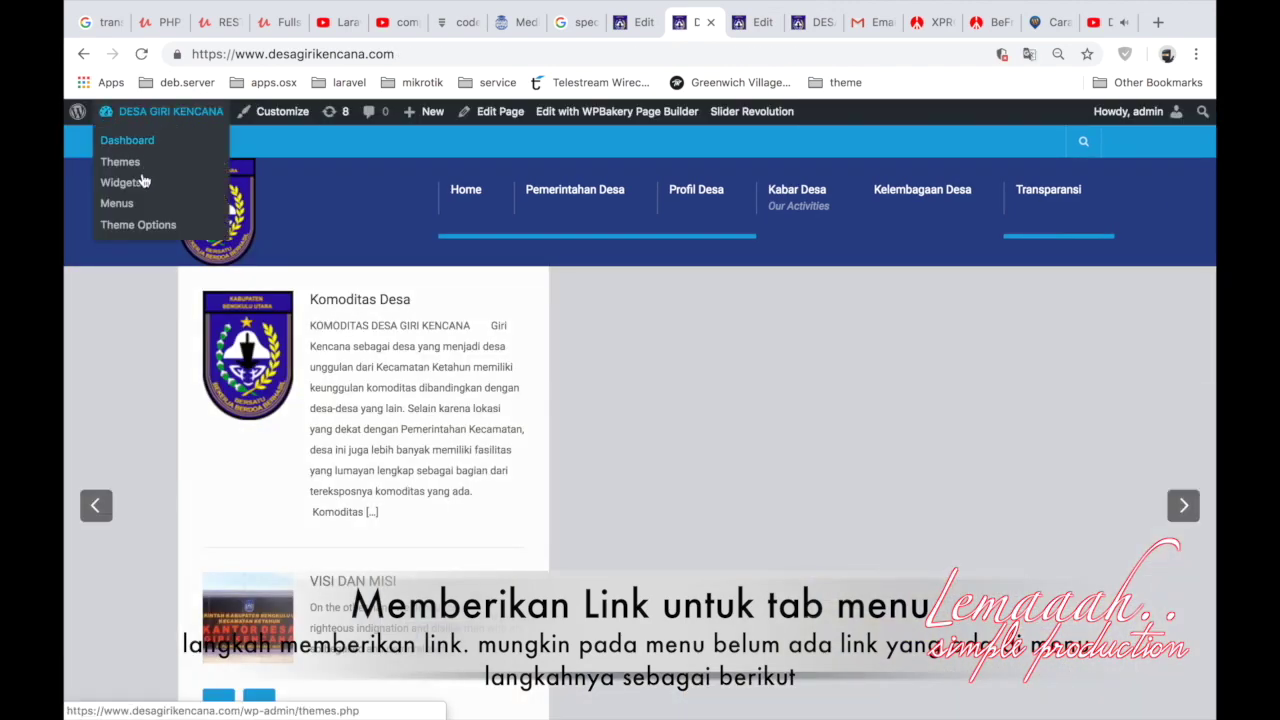
{"action": "left_click", "coordinate": [138, 192]}
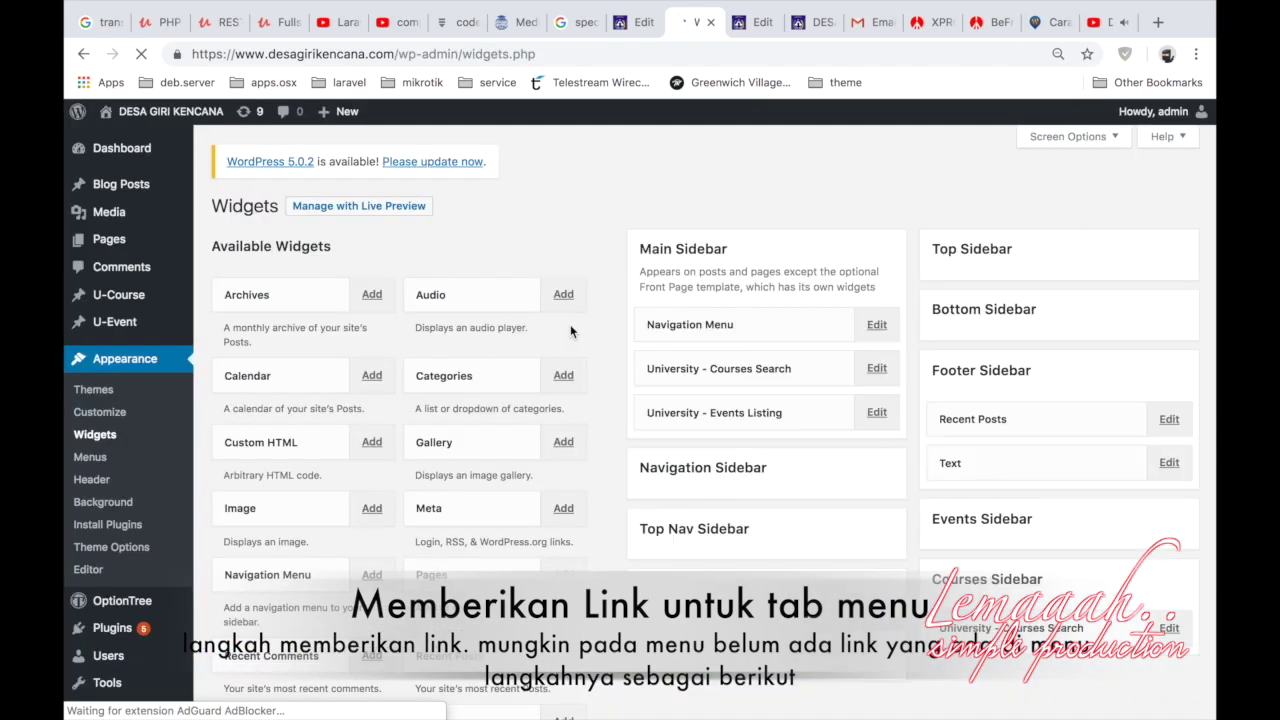
{"action": "scroll", "coordinate": [838, 472], "scroll_direction": "down", "scroll_amount": 2}
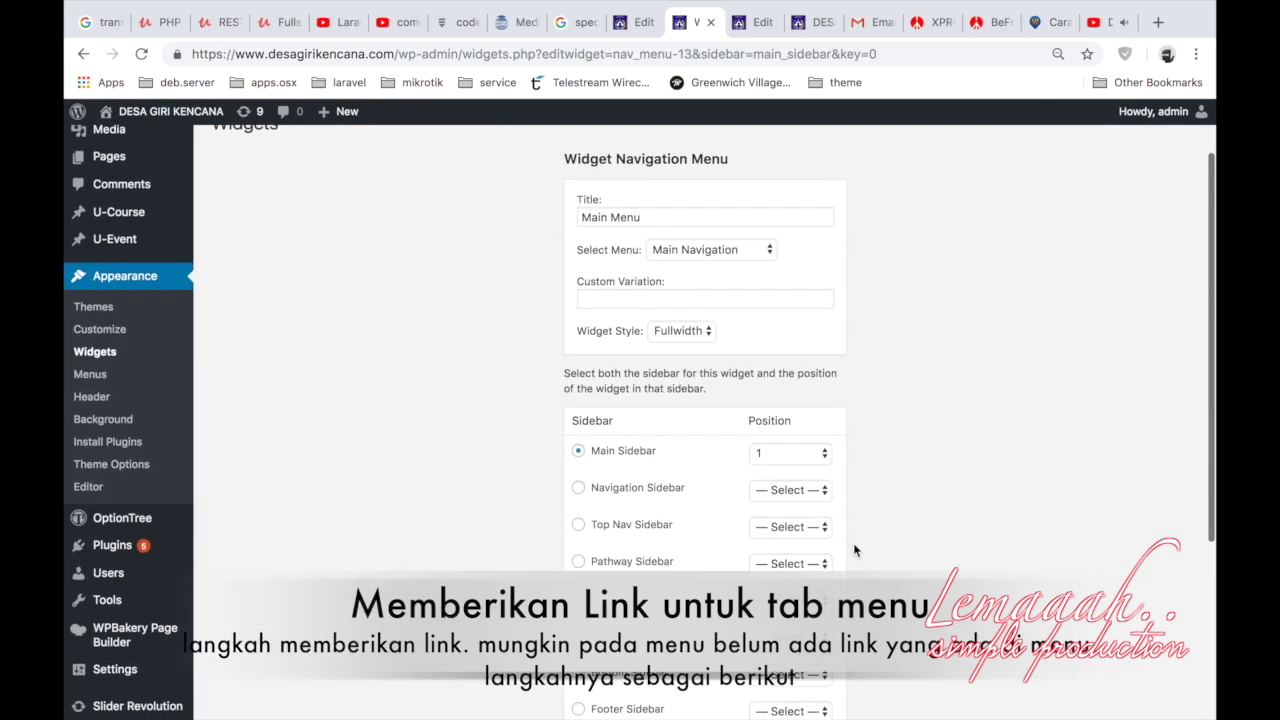
{"action": "scroll", "coordinate": [855, 549], "scroll_direction": "down", "scroll_amount": 3}
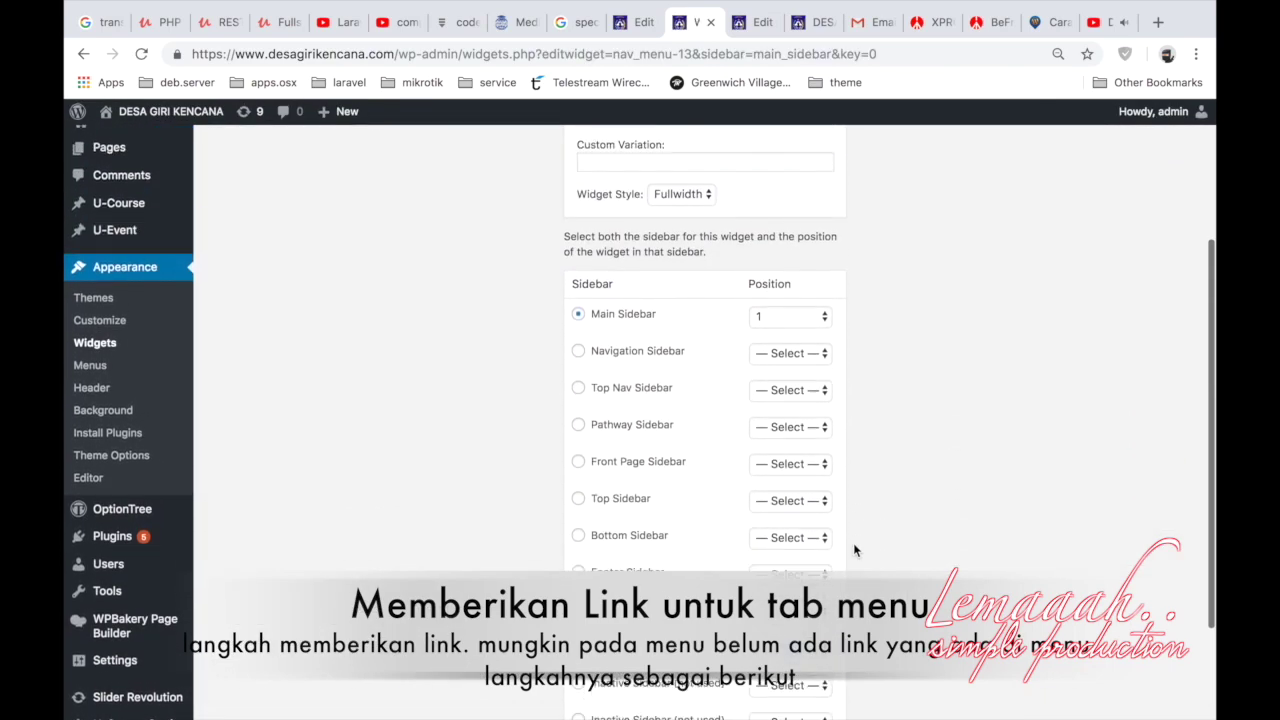
{"action": "scroll", "coordinate": [855, 549], "scroll_direction": "up", "scroll_amount": 1}
{"action": "key", "text": "super+bracketleft"}
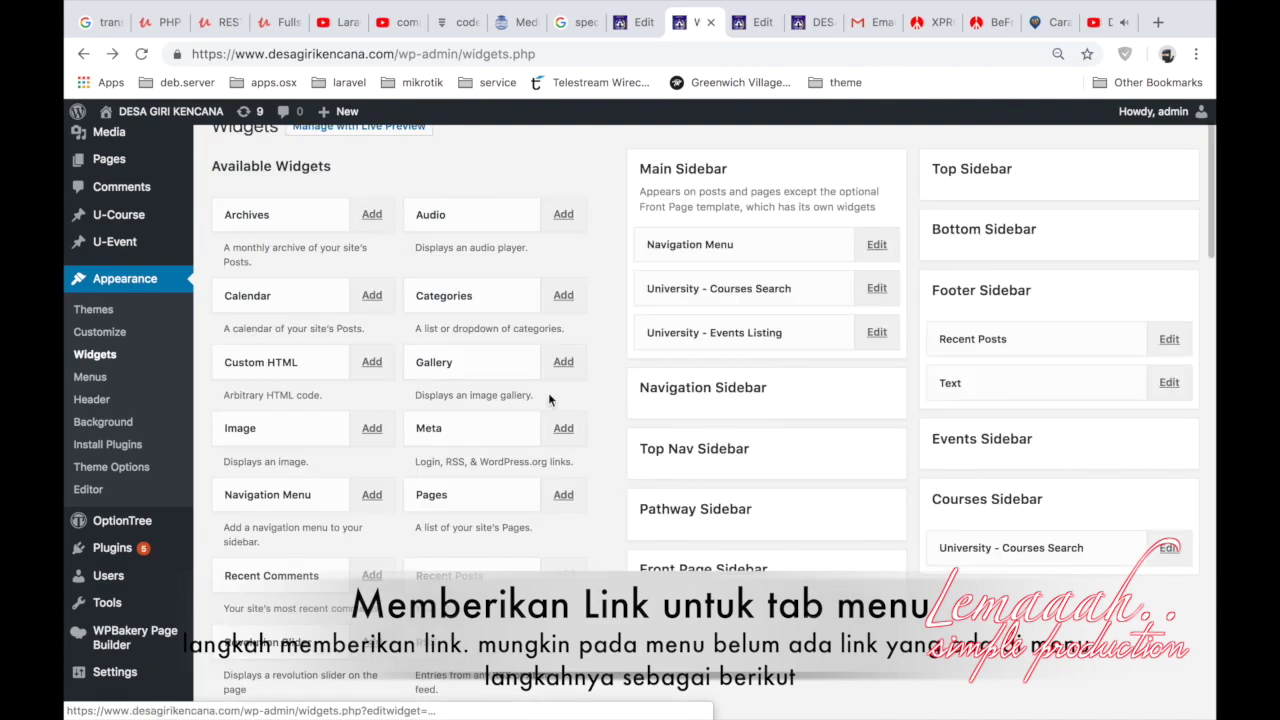
Look through the available widgets, the sidebar areas and the inactive widgets on the Widgets page.
{"action": "scroll", "coordinate": [548, 392], "scroll_direction": "down", "scroll_amount": 8}
{"action": "scroll", "coordinate": [548, 392], "scroll_direction": "up", "scroll_amount": 6}
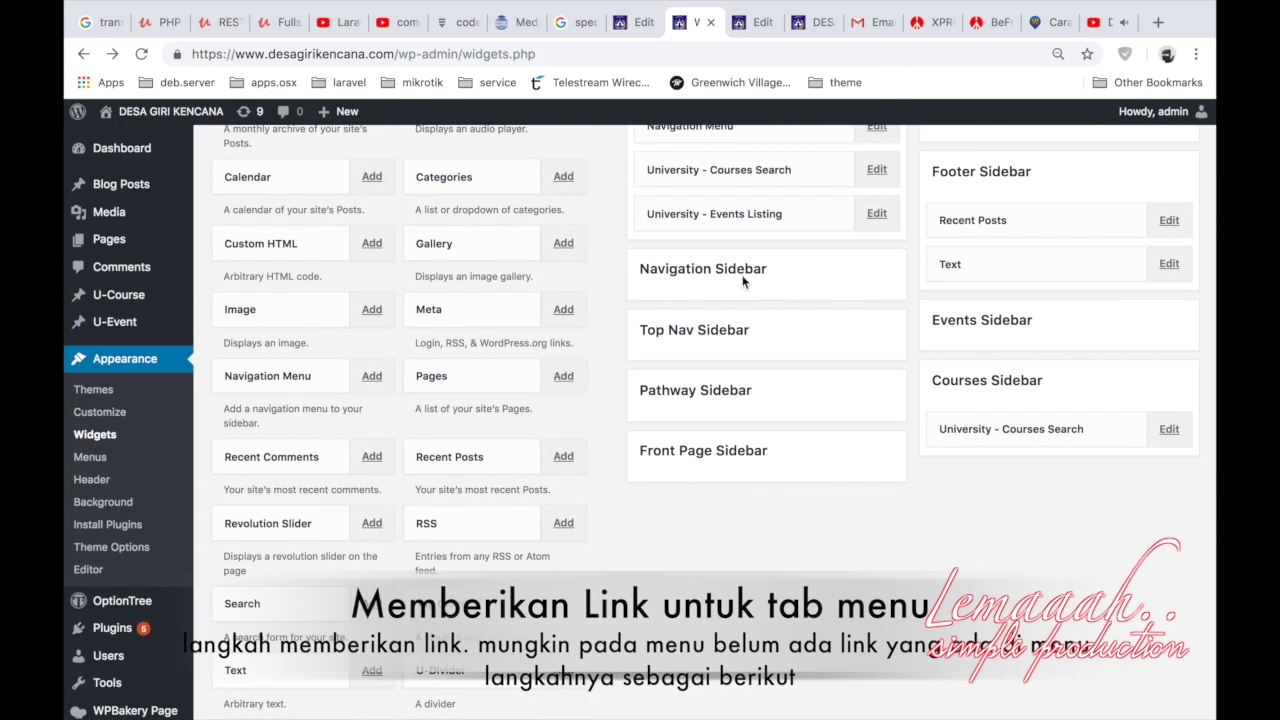
{"action": "scroll", "coordinate": [787, 365], "scroll_direction": "up", "scroll_amount": 4}
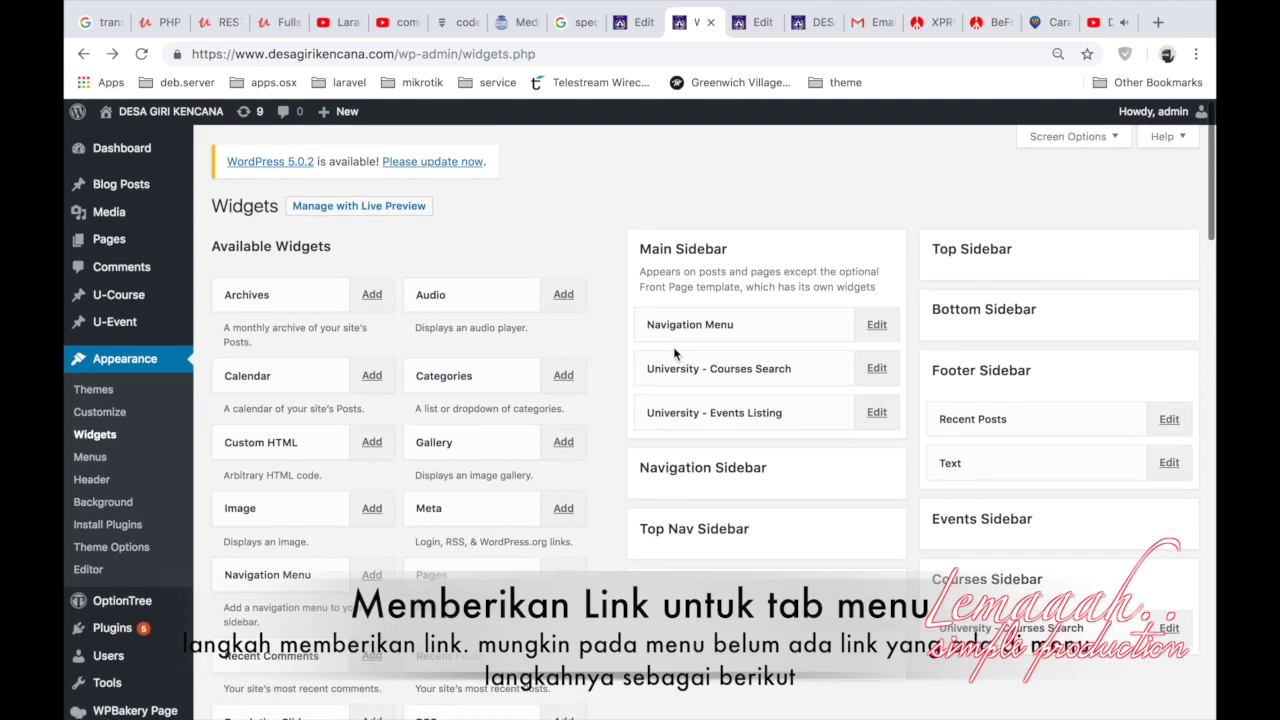
{"action": "scroll", "coordinate": [674, 352], "scroll_direction": "down", "scroll_amount": 10}
{"action": "scroll", "coordinate": [674, 352], "scroll_direction": "down", "scroll_amount": 8}
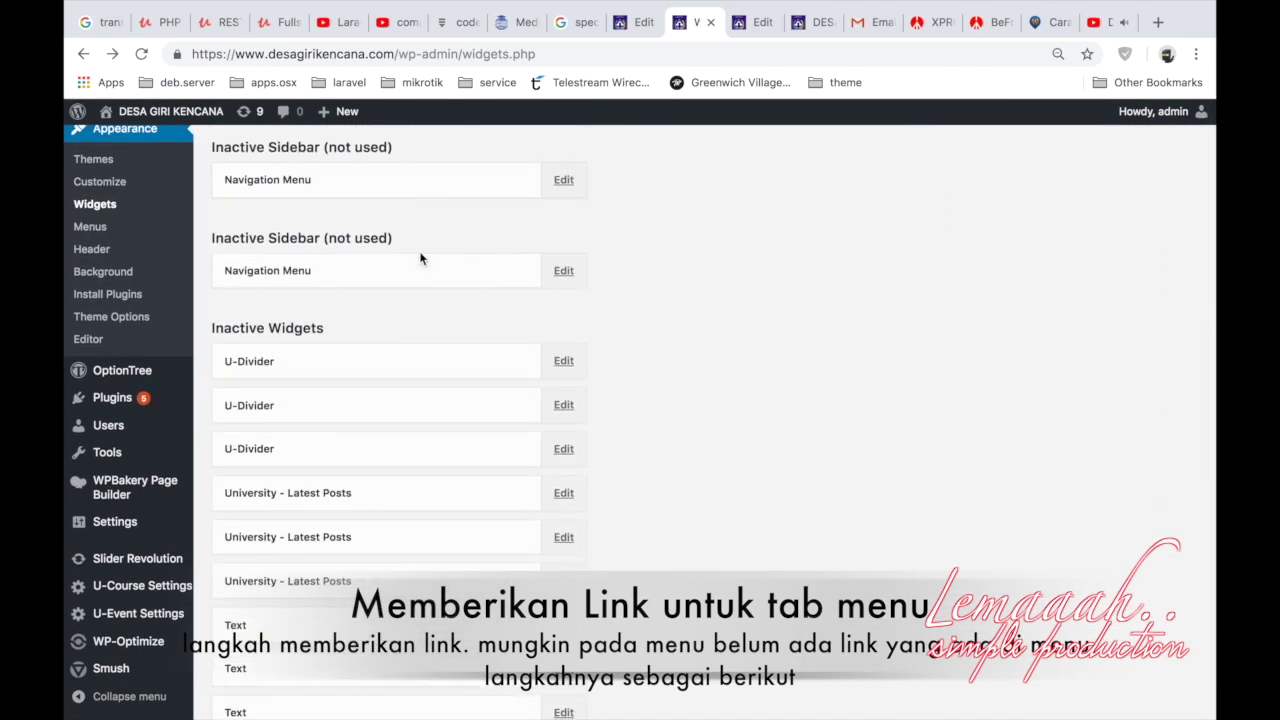
{"action": "scroll", "coordinate": [446, 486], "scroll_direction": "down", "scroll_amount": 10}
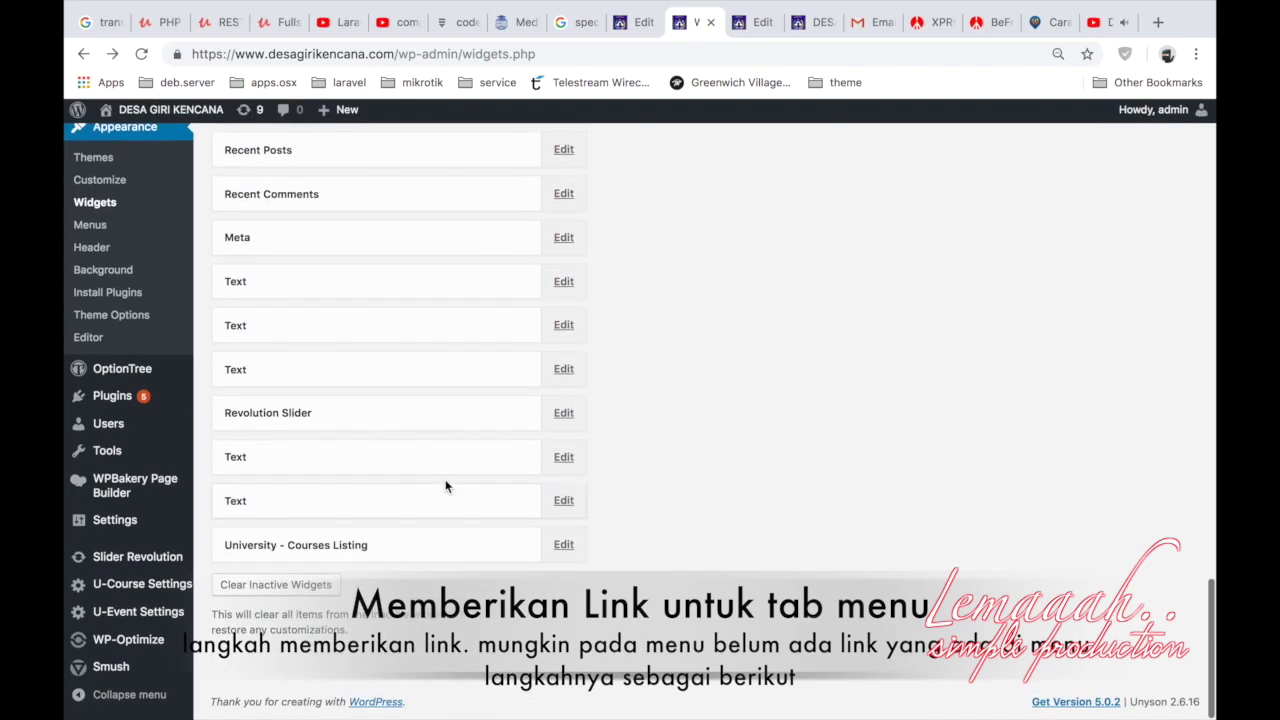
{"action": "scroll", "coordinate": [446, 486], "scroll_direction": "up", "scroll_amount": 5}
{"action": "scroll", "coordinate": [446, 486], "scroll_direction": "up", "scroll_amount": 15}
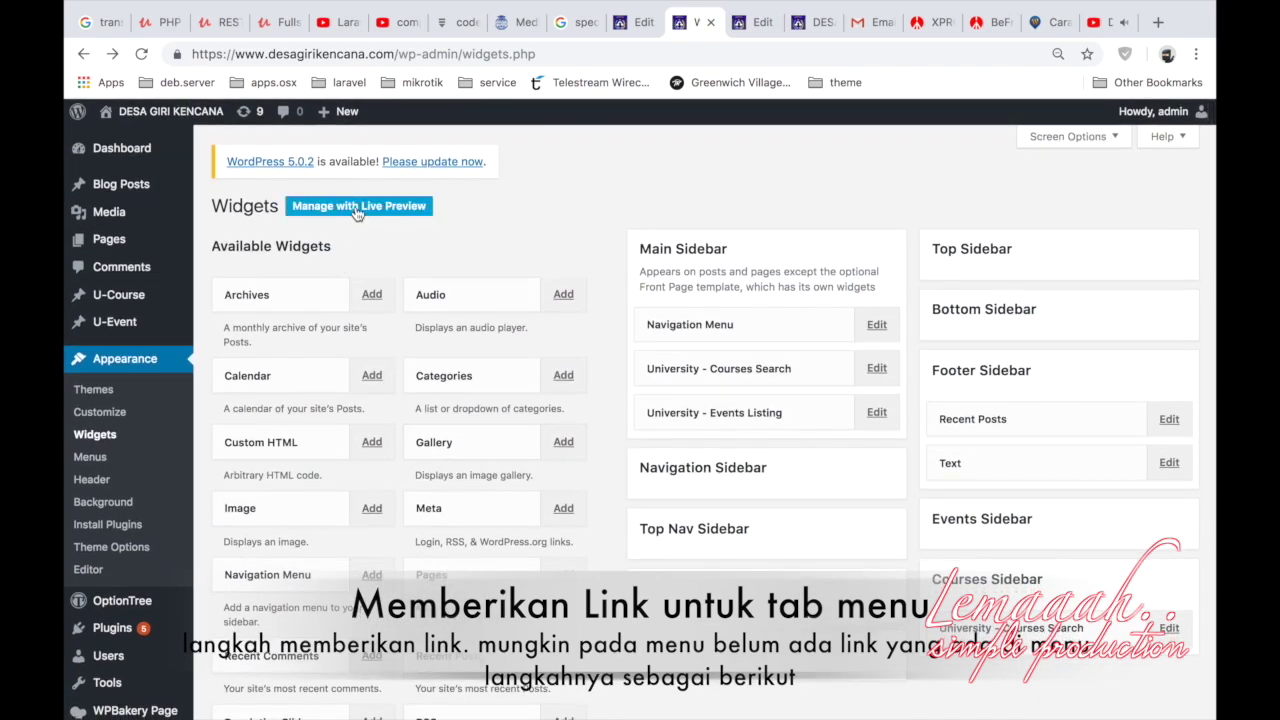
Check the Navigation, Top Nav, Top and Bottom Sidebar areas in the widgets live preview and return to the Widgets page.
{"action": "left_click", "coordinate": [358, 207]}
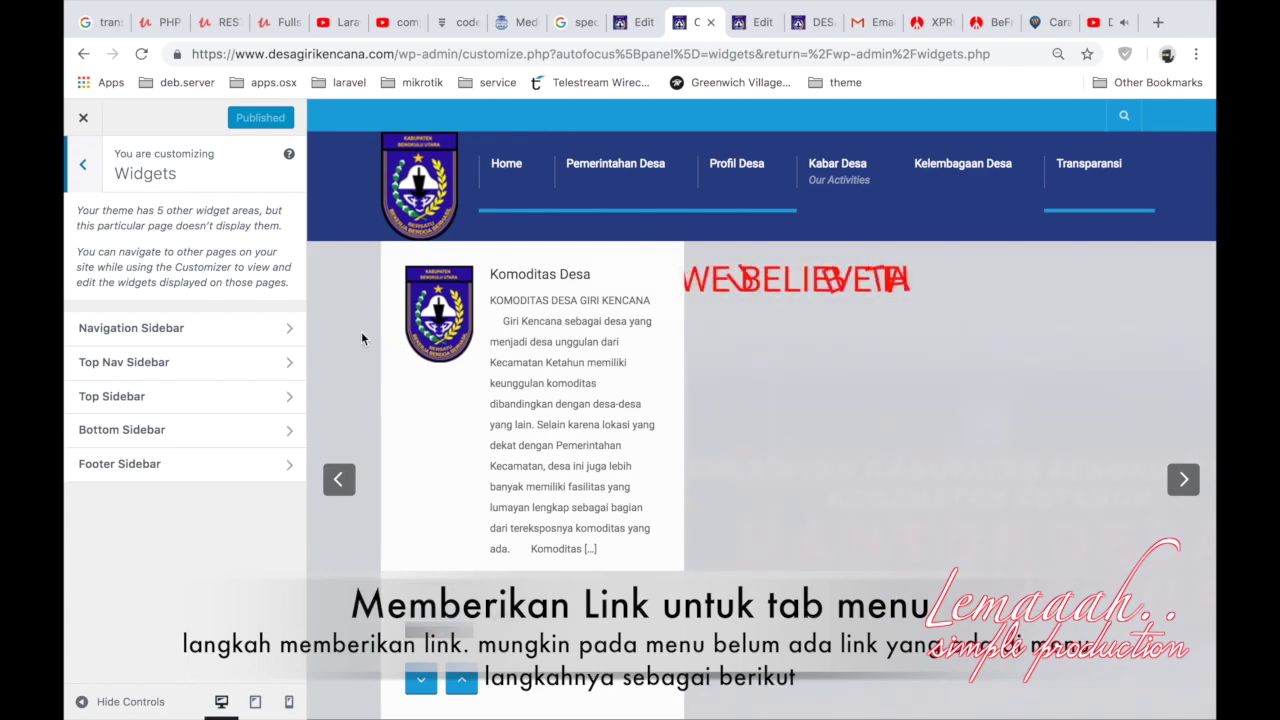
{"action": "left_click", "coordinate": [131, 328]}
{"action": "left_click", "coordinate": [88, 165]}
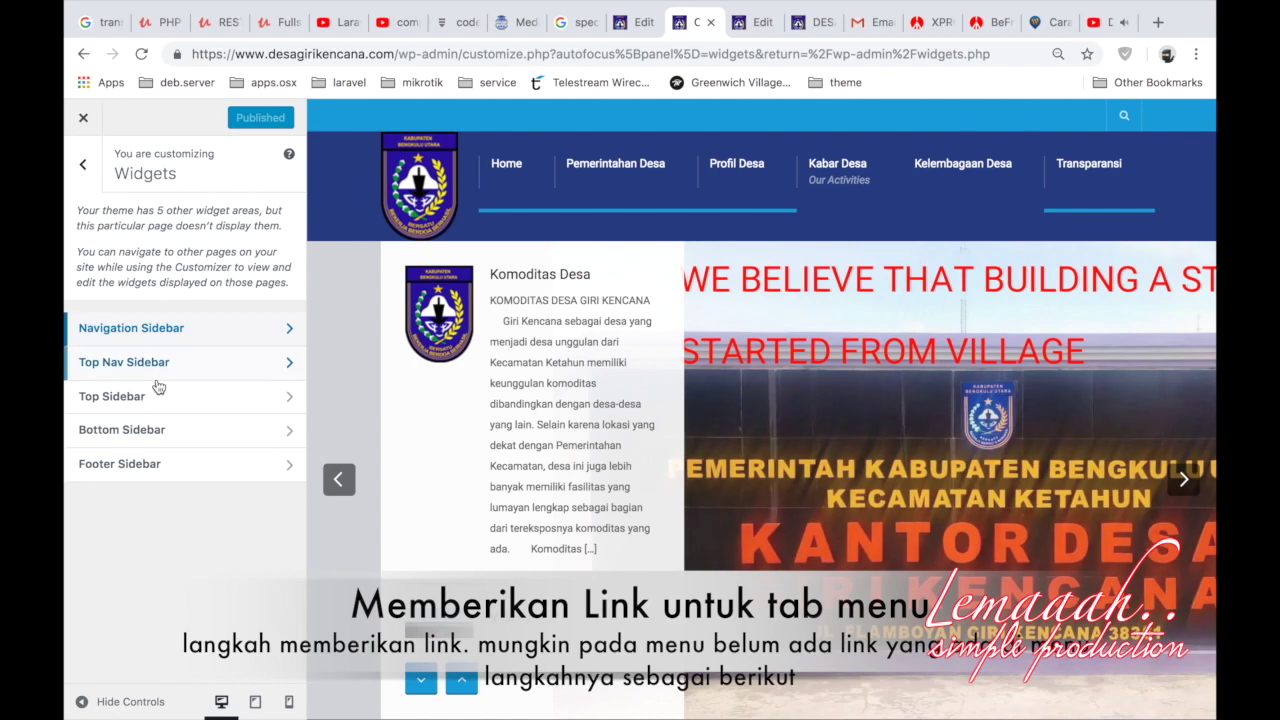
{"action": "left_click", "coordinate": [154, 400]}
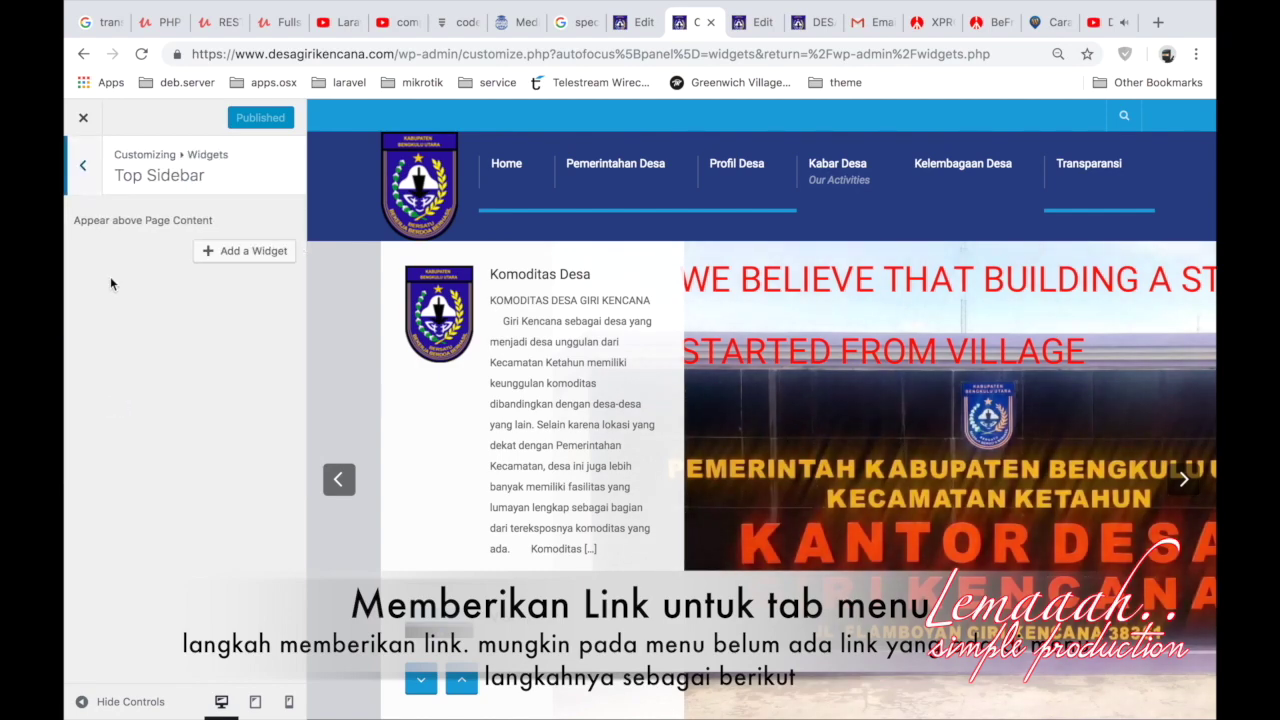
{"action": "left_click", "coordinate": [84, 166]}
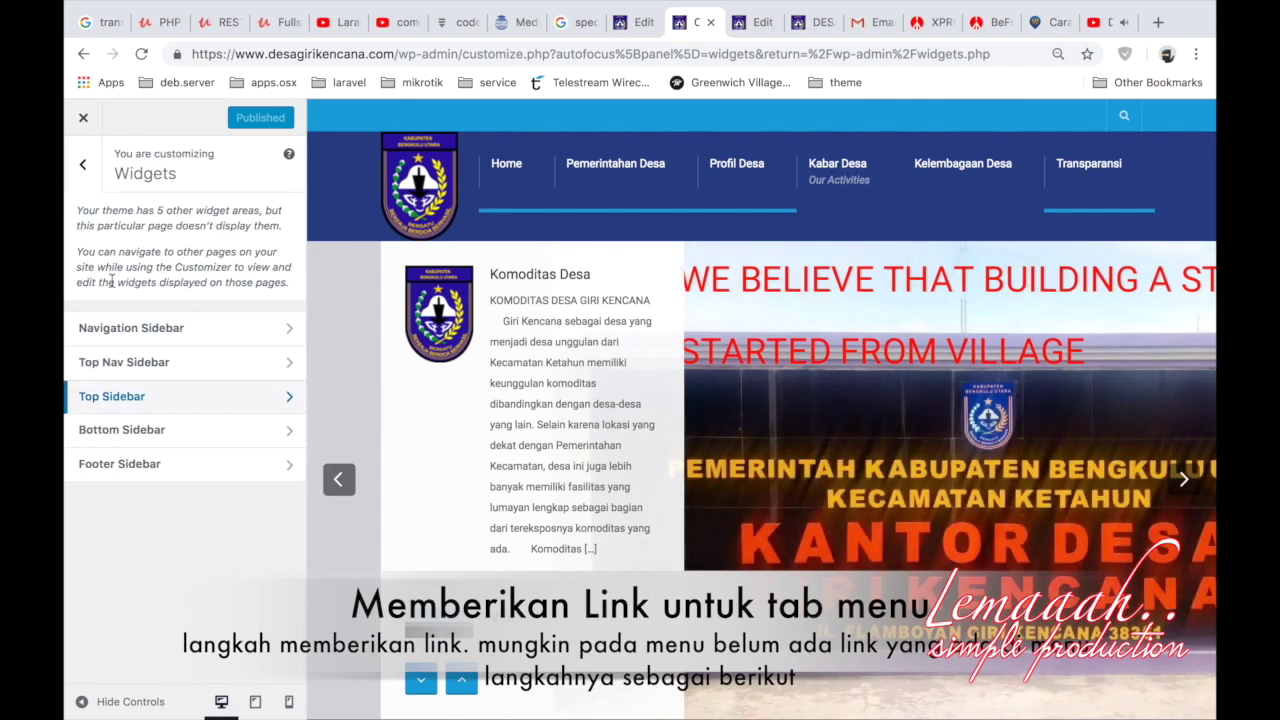
{"action": "left_click", "coordinate": [134, 366]}
{"action": "left_click", "coordinate": [83, 166]}
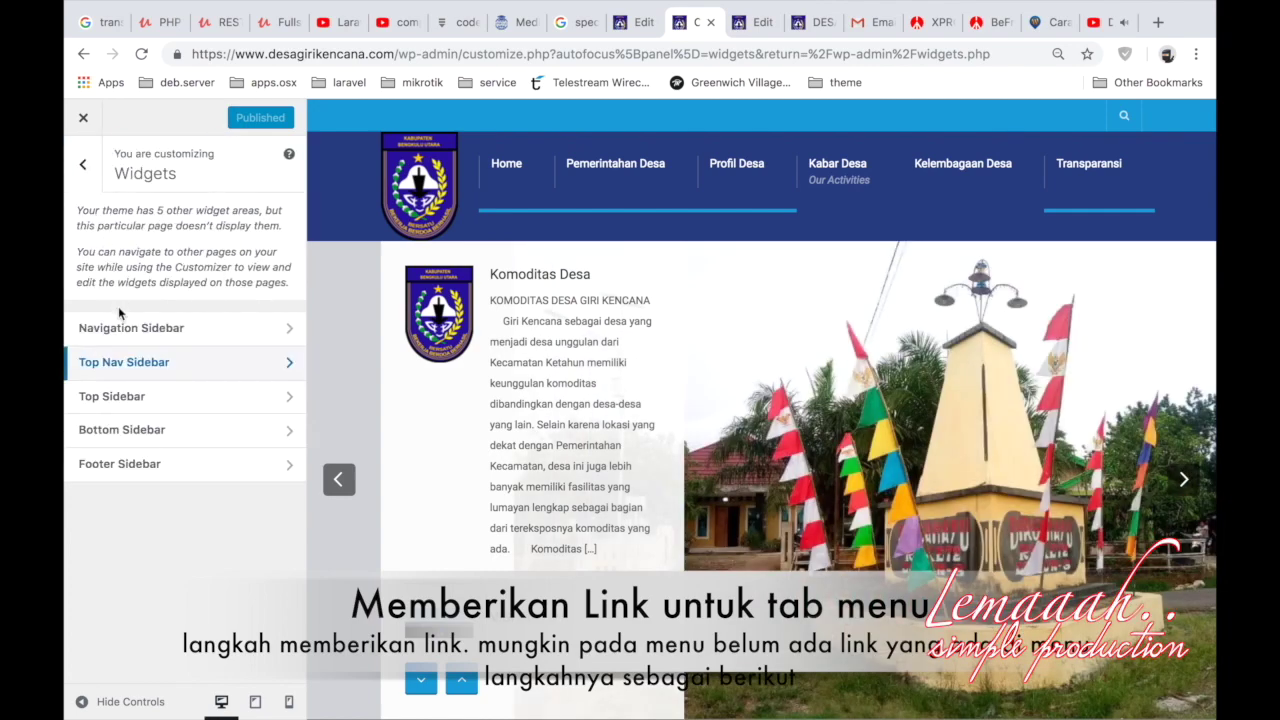
{"action": "left_click", "coordinate": [127, 404]}
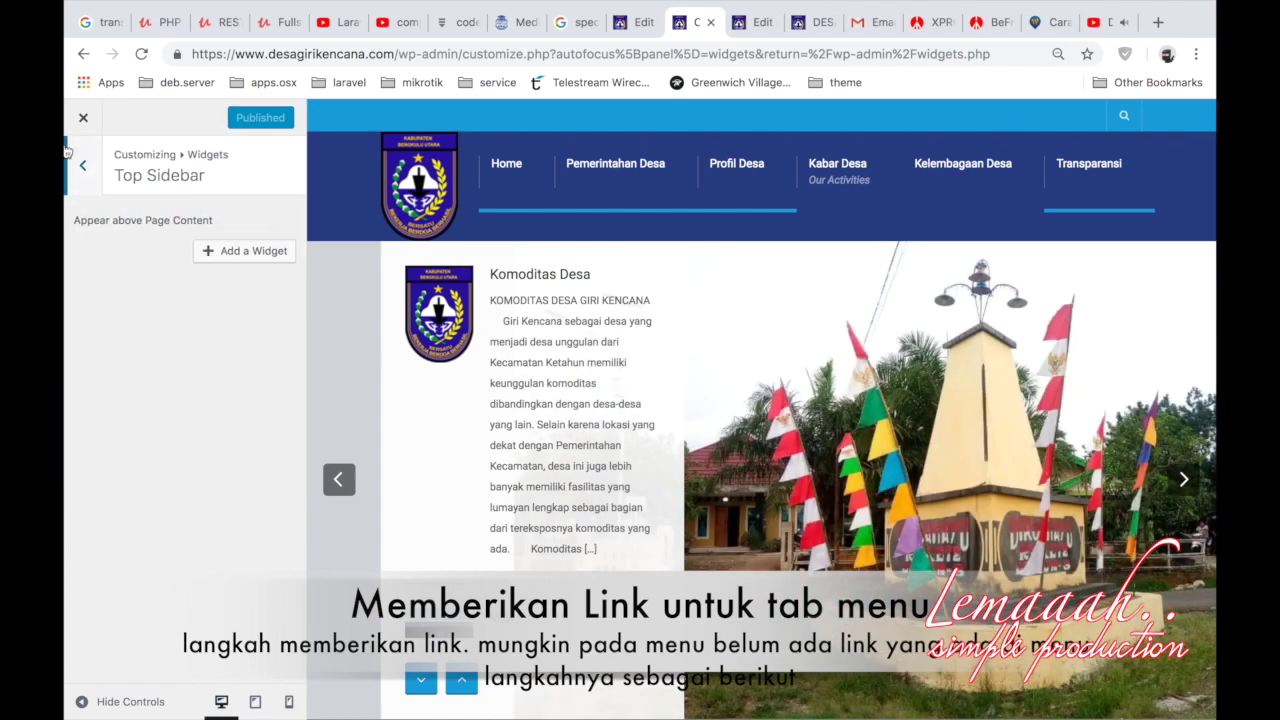
{"action": "left_click", "coordinate": [84, 167]}
{"action": "left_click", "coordinate": [135, 428]}
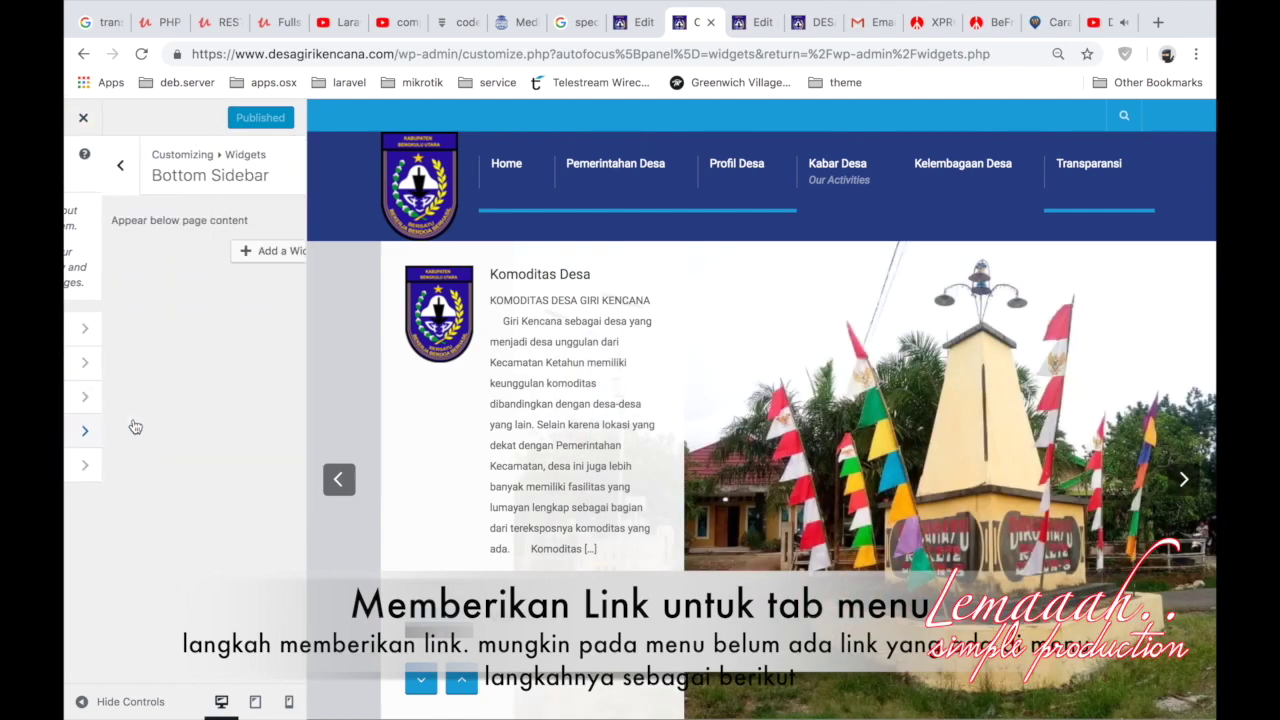
{"action": "left_click", "coordinate": [83, 166]}
{"action": "left_click", "coordinate": [146, 442]}
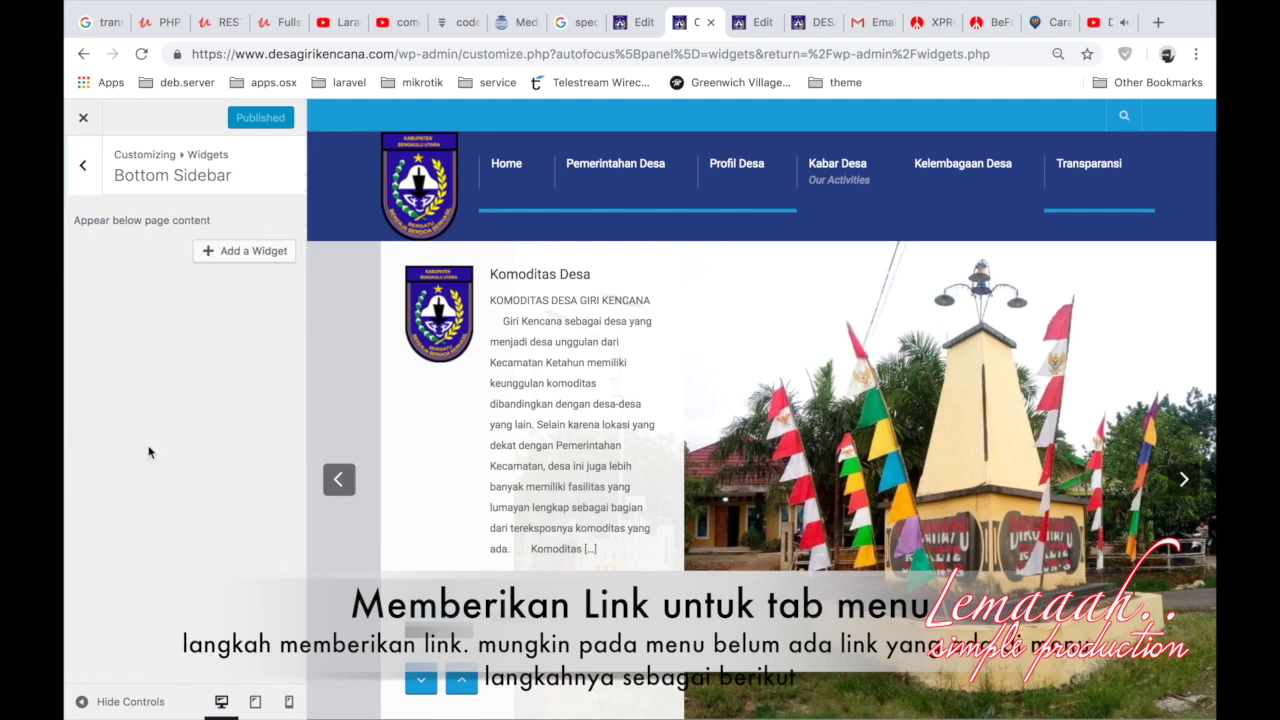
{"action": "left_click", "coordinate": [84, 168]}
{"action": "left_click", "coordinate": [87, 110]}
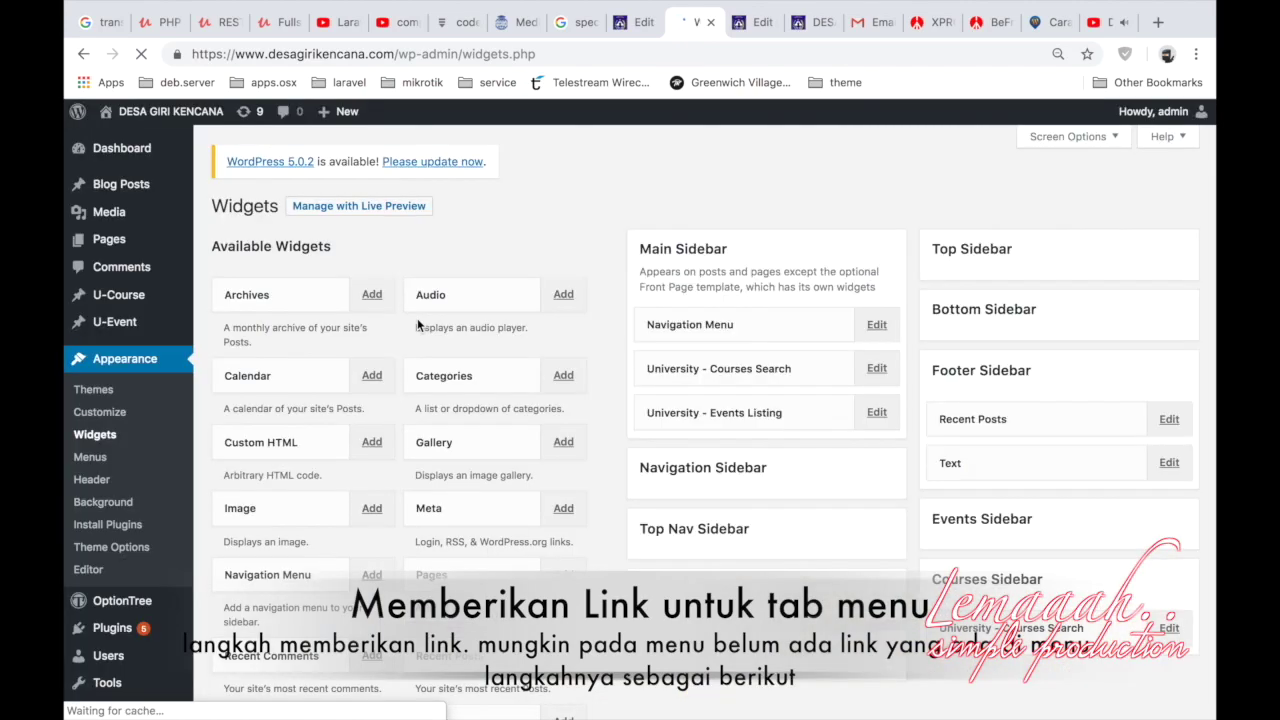
Inspect the settings of the Navigation Menu widget in the second inactive sidebar.
{"action": "scroll", "coordinate": [600, 492], "scroll_direction": "down", "scroll_amount": 3}
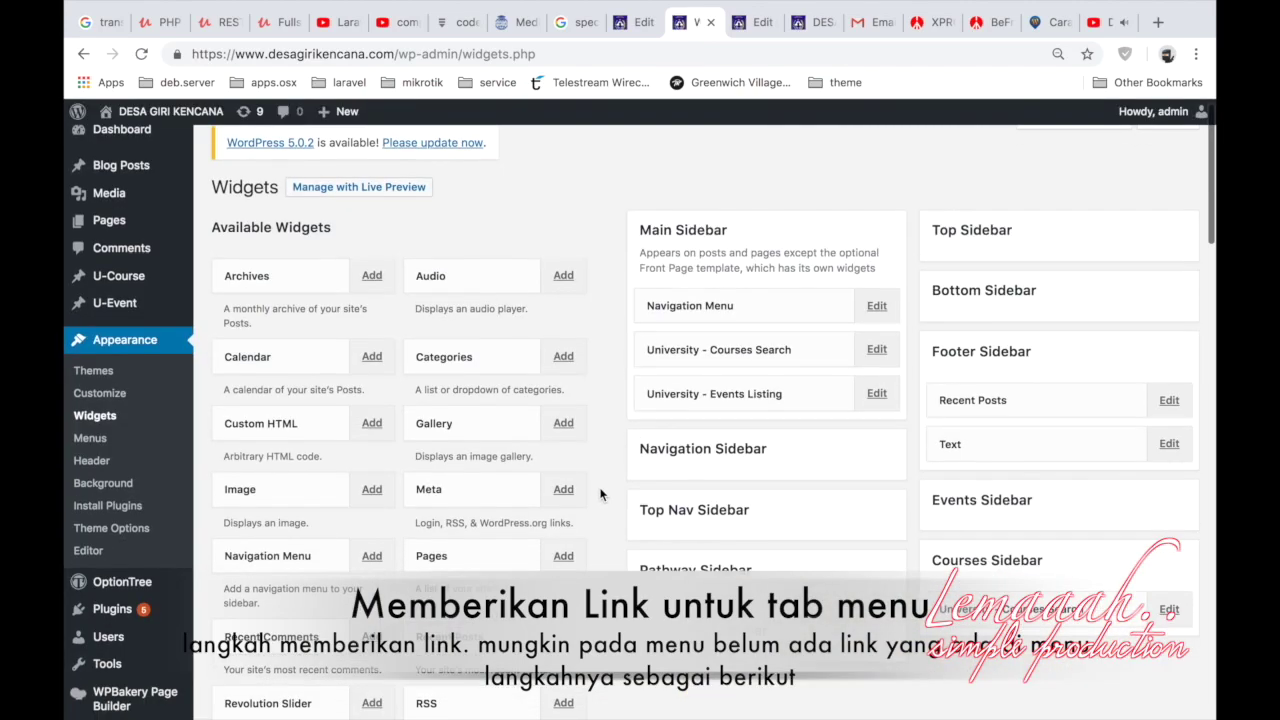
{"action": "scroll", "coordinate": [600, 492], "scroll_direction": "down", "scroll_amount": 10}
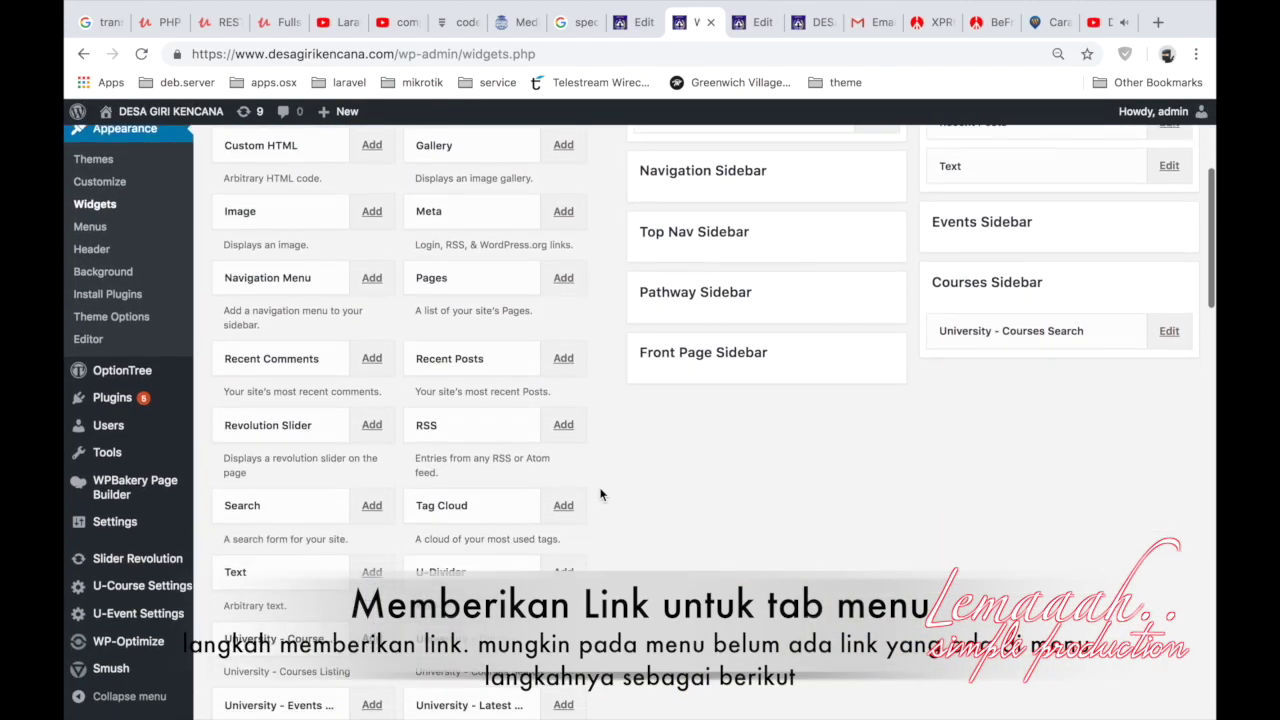
{"action": "scroll", "coordinate": [600, 493], "scroll_direction": "down", "scroll_amount": 4}
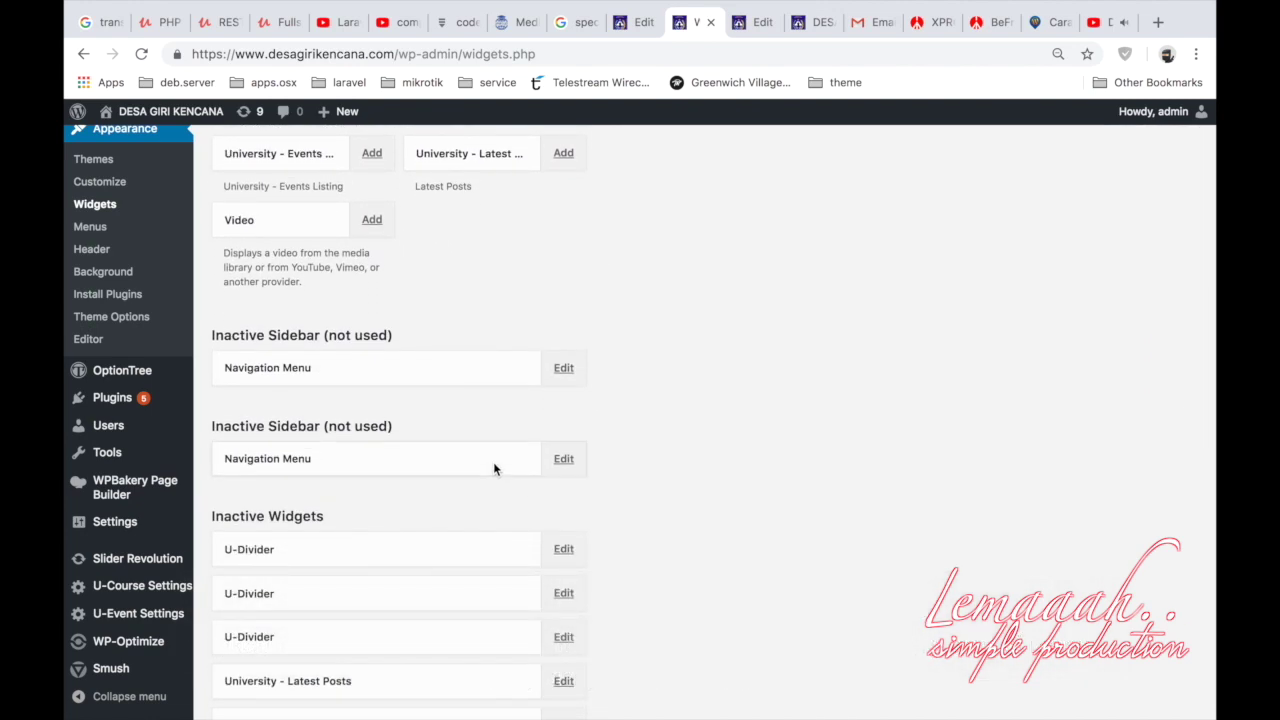
{"action": "left_click", "coordinate": [567, 462]}
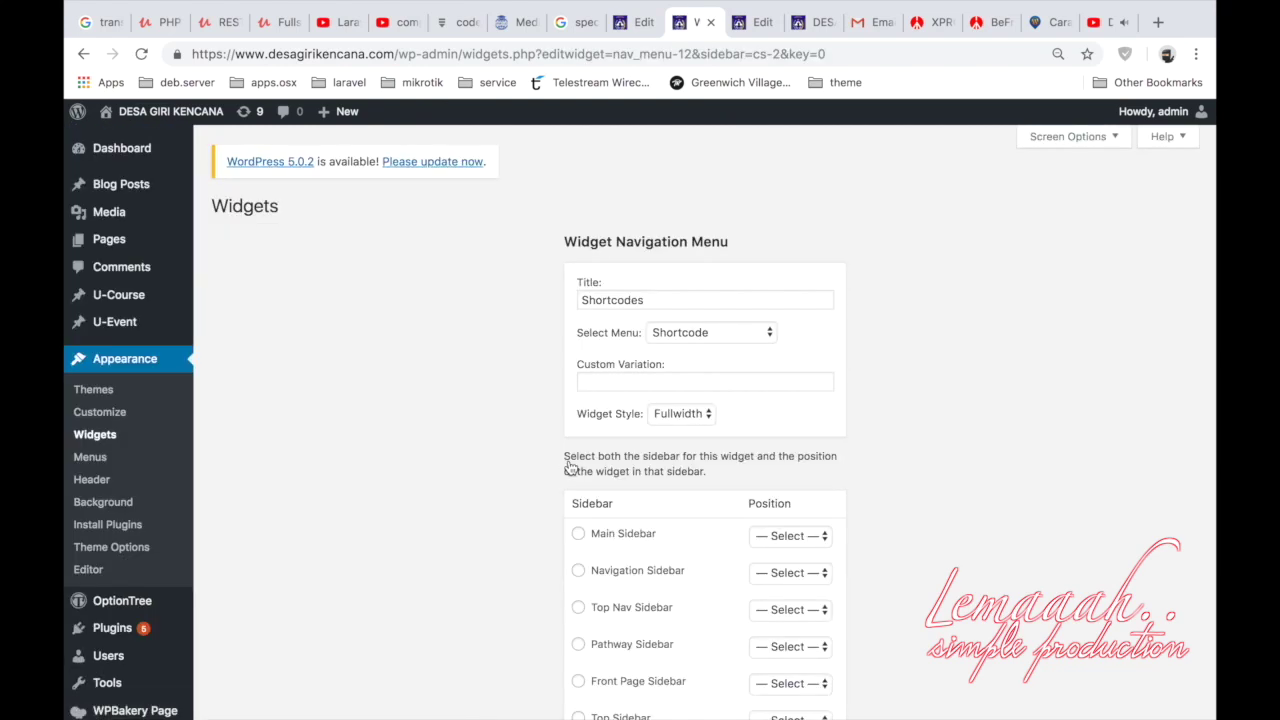
{"action": "scroll", "coordinate": [569, 467], "scroll_direction": "down", "scroll_amount": 5}
{"action": "scroll", "coordinate": [570, 468], "scroll_direction": "up", "scroll_amount": 5}
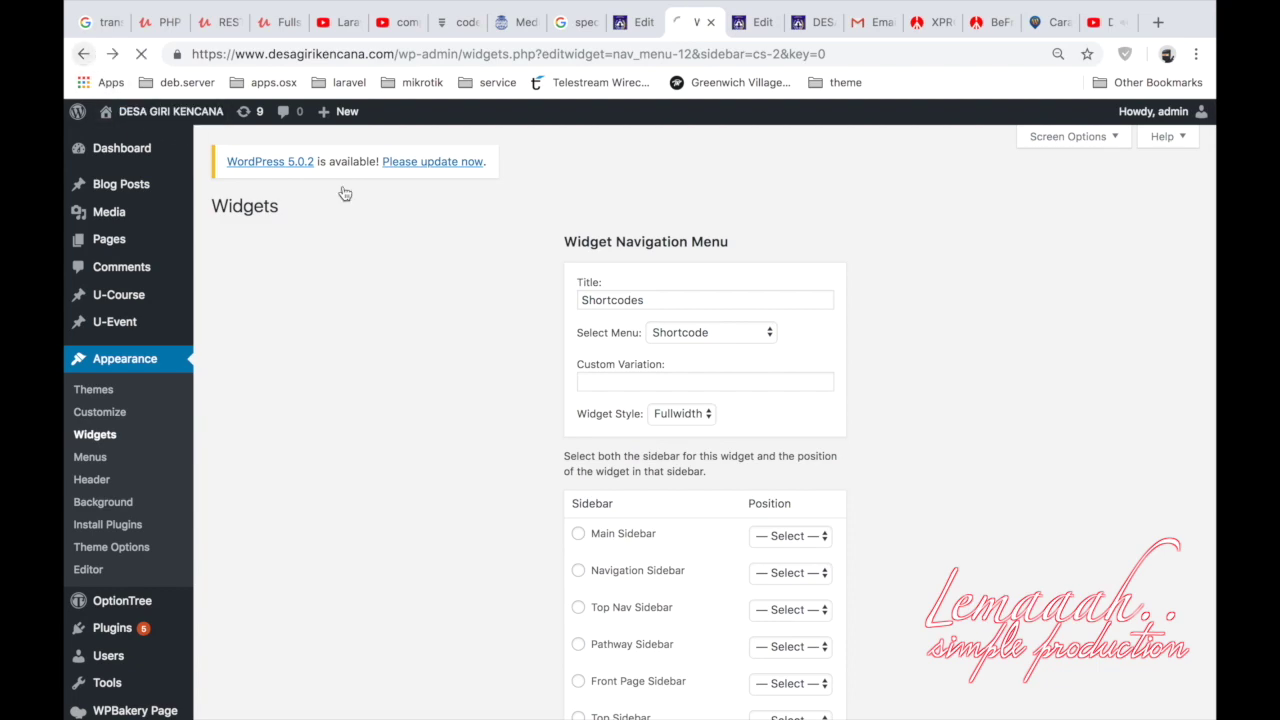
Open the site's menu management page and inspect the Profil Desa item's settings in the Main Navigation menu.
{"action": "scroll", "coordinate": [398, 266], "scroll_direction": "down", "scroll_amount": 10}
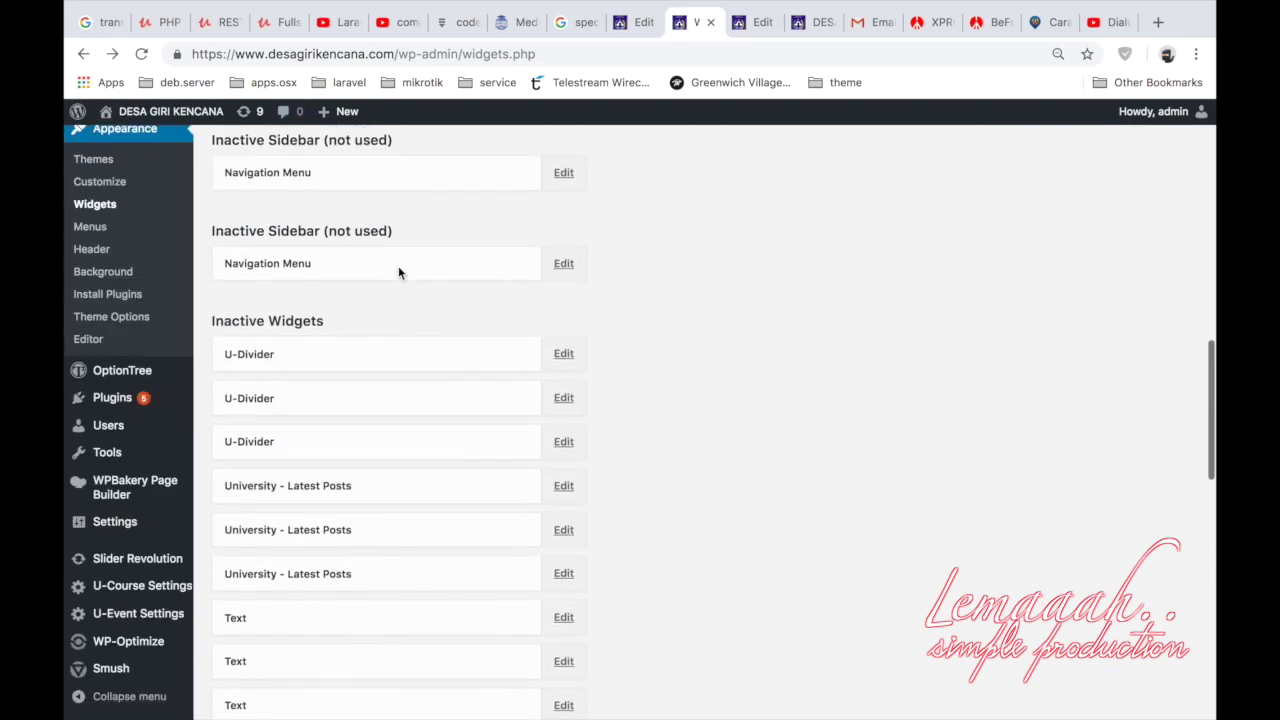
{"action": "scroll", "coordinate": [398, 266], "scroll_direction": "down", "scroll_amount": 8}
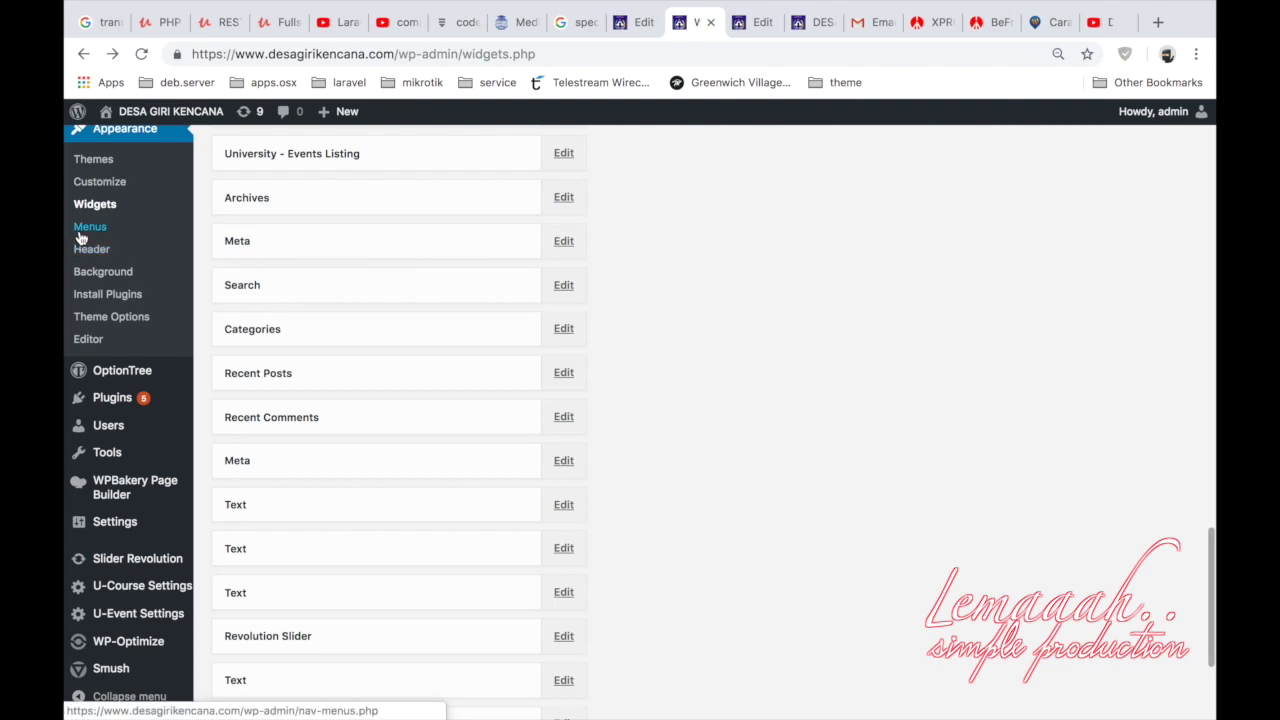
{"action": "left_click", "coordinate": [81, 237]}
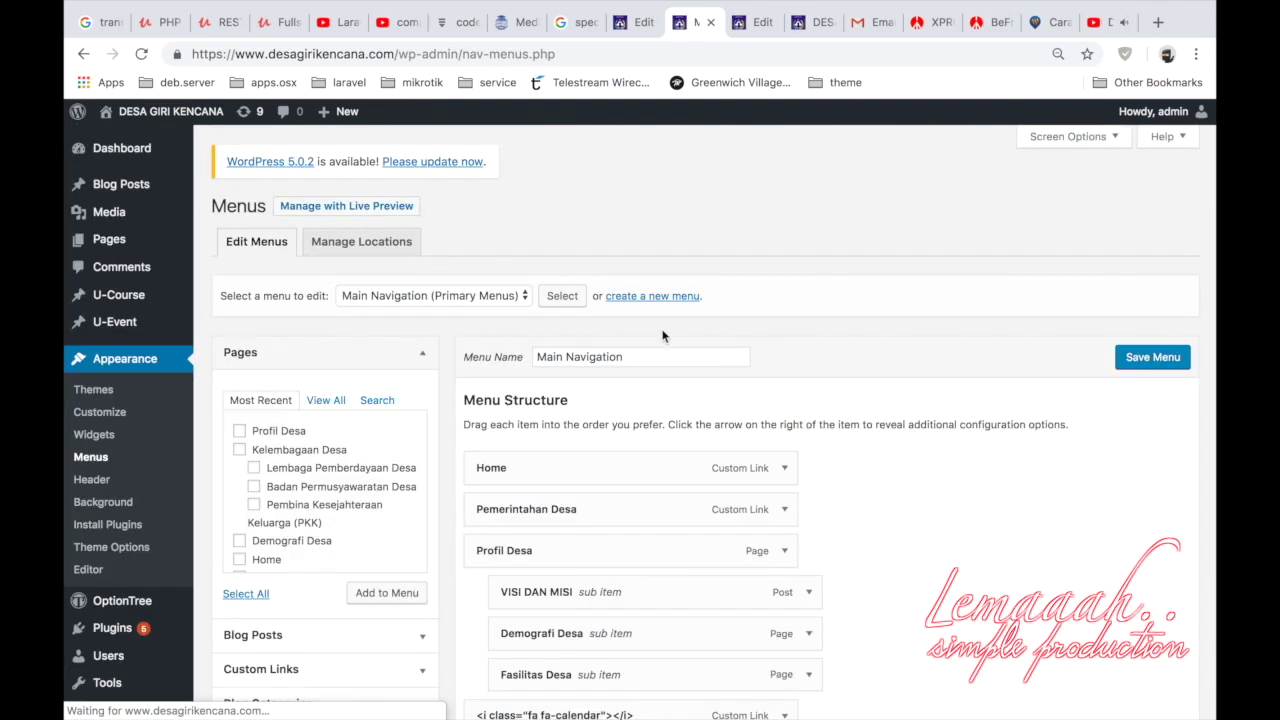
{"action": "scroll", "coordinate": [663, 334], "scroll_direction": "down", "scroll_amount": 3}
{"action": "left_click", "coordinate": [785, 338]}
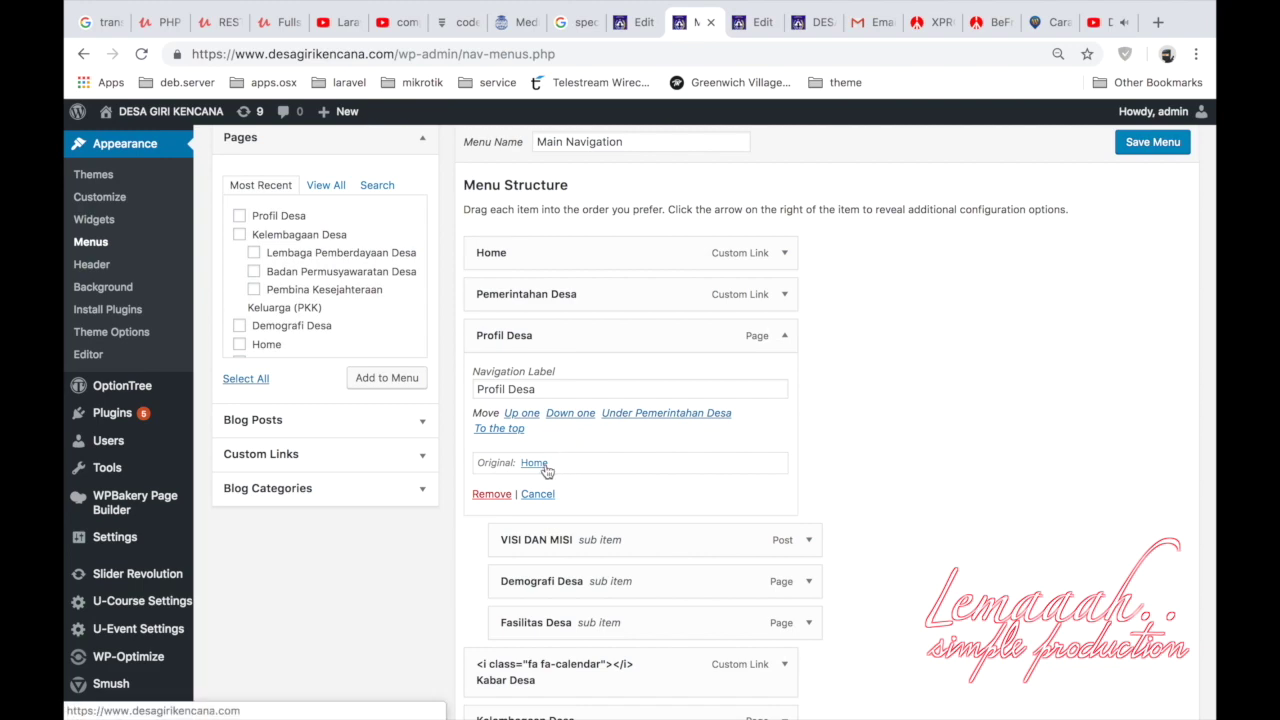
{"action": "mouse_move", "coordinate": [541, 466]}
{"action": "left_mouse_down"}
{"action": "mouse_move", "coordinate": [530, 463]}
{"action": "mouse_move", "coordinate": [556, 467]}
{"action": "left_mouse_up"}
{"action": "triple_click", "coordinate": [574, 467]}
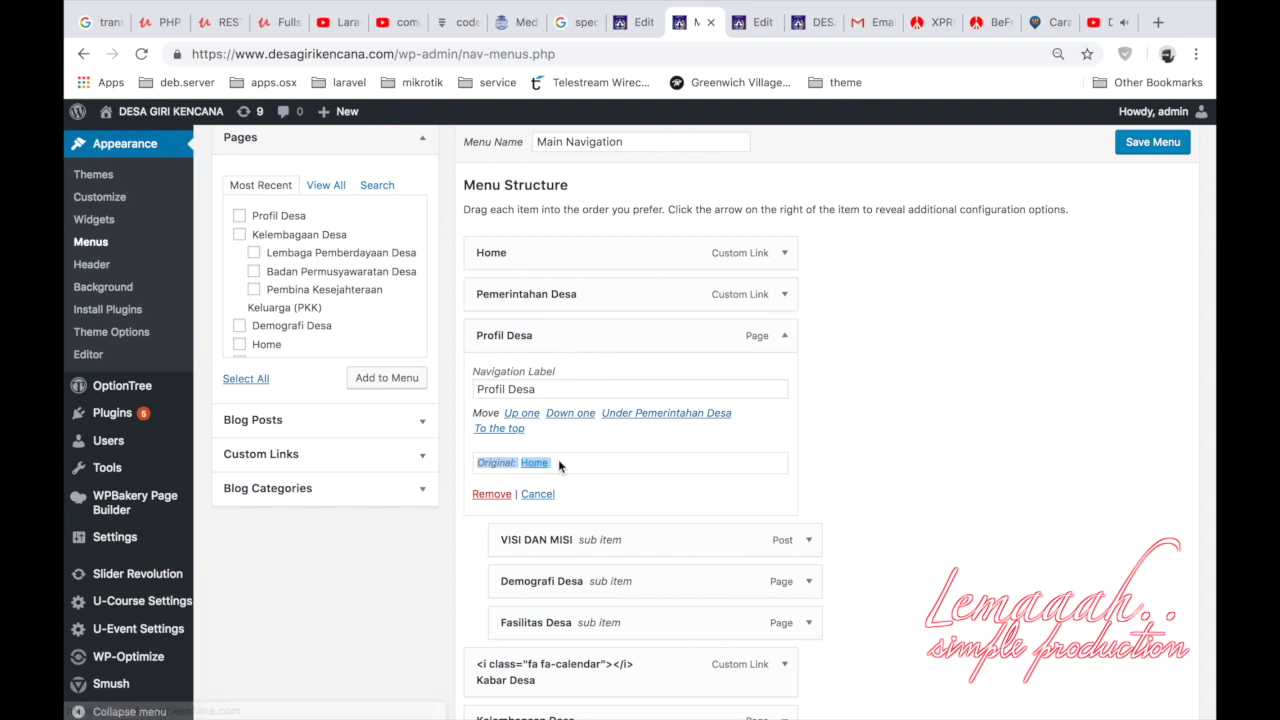
{"action": "left_click", "coordinate": [558, 462]}
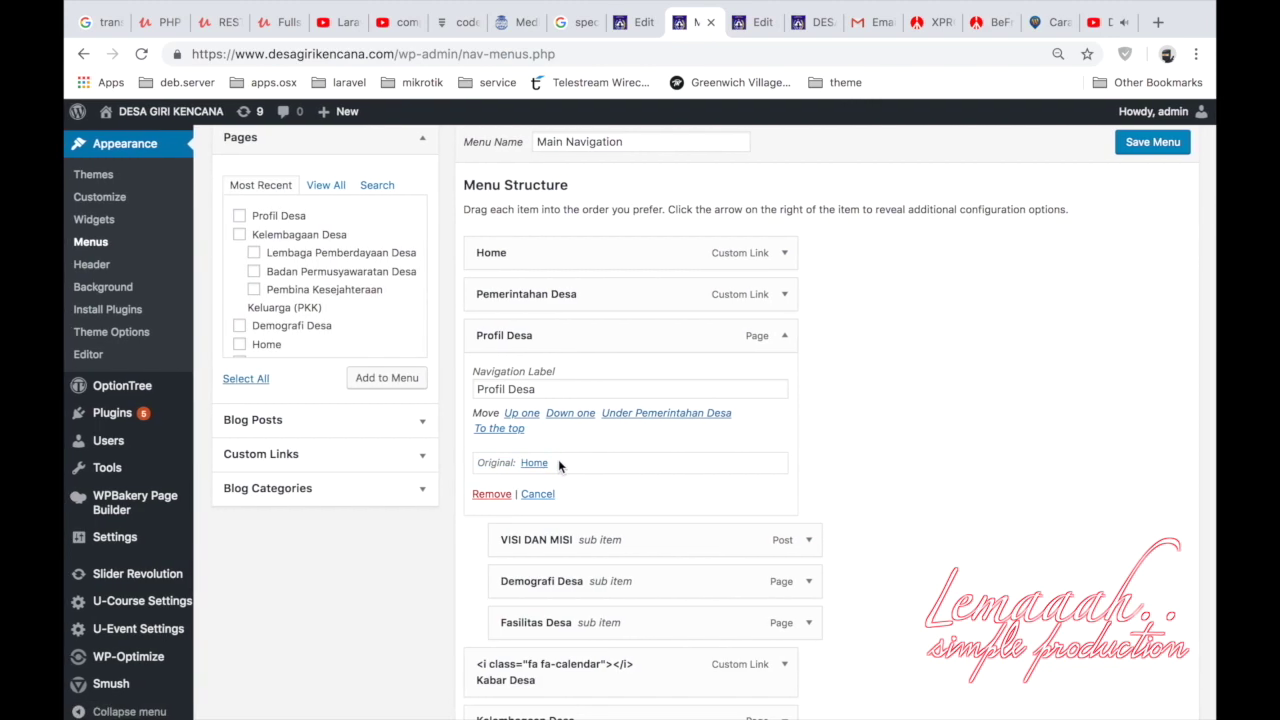
{"action": "scroll", "coordinate": [558, 463], "scroll_direction": "down", "scroll_amount": 1}
{"action": "scroll", "coordinate": [558, 463], "scroll_direction": "up", "scroll_amount": 1}
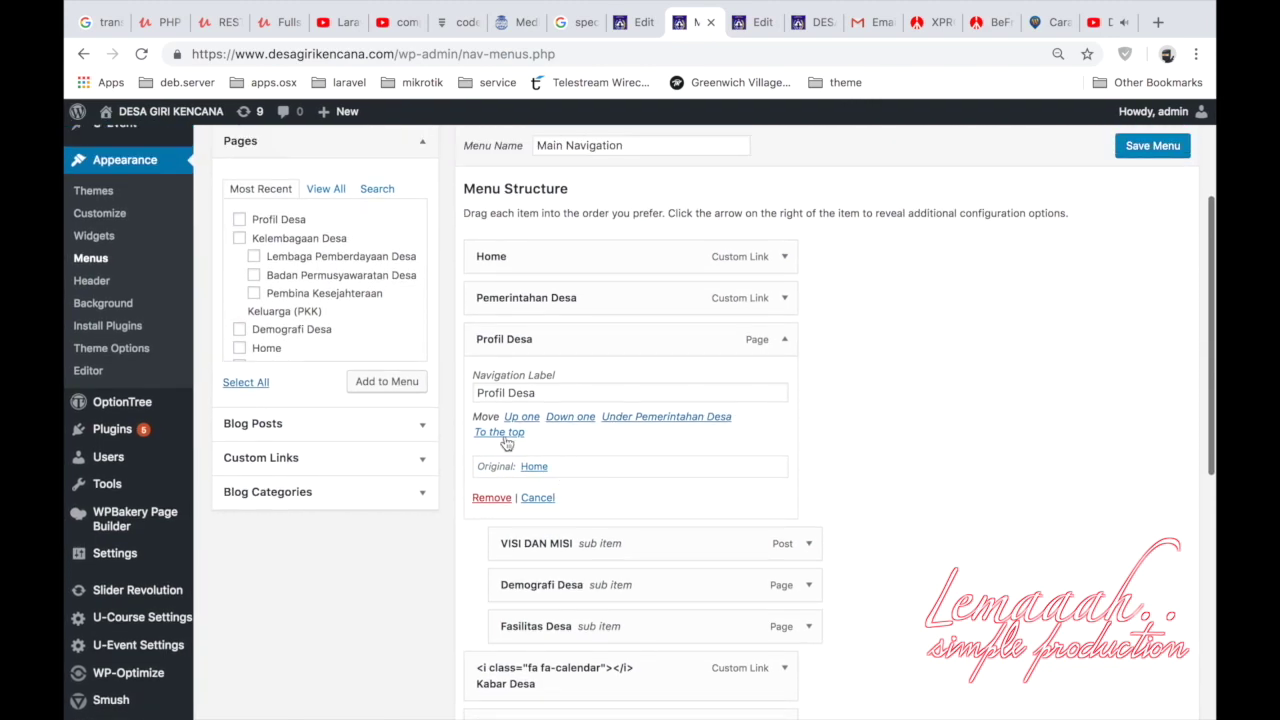
{"action": "left_click", "coordinate": [303, 463]}
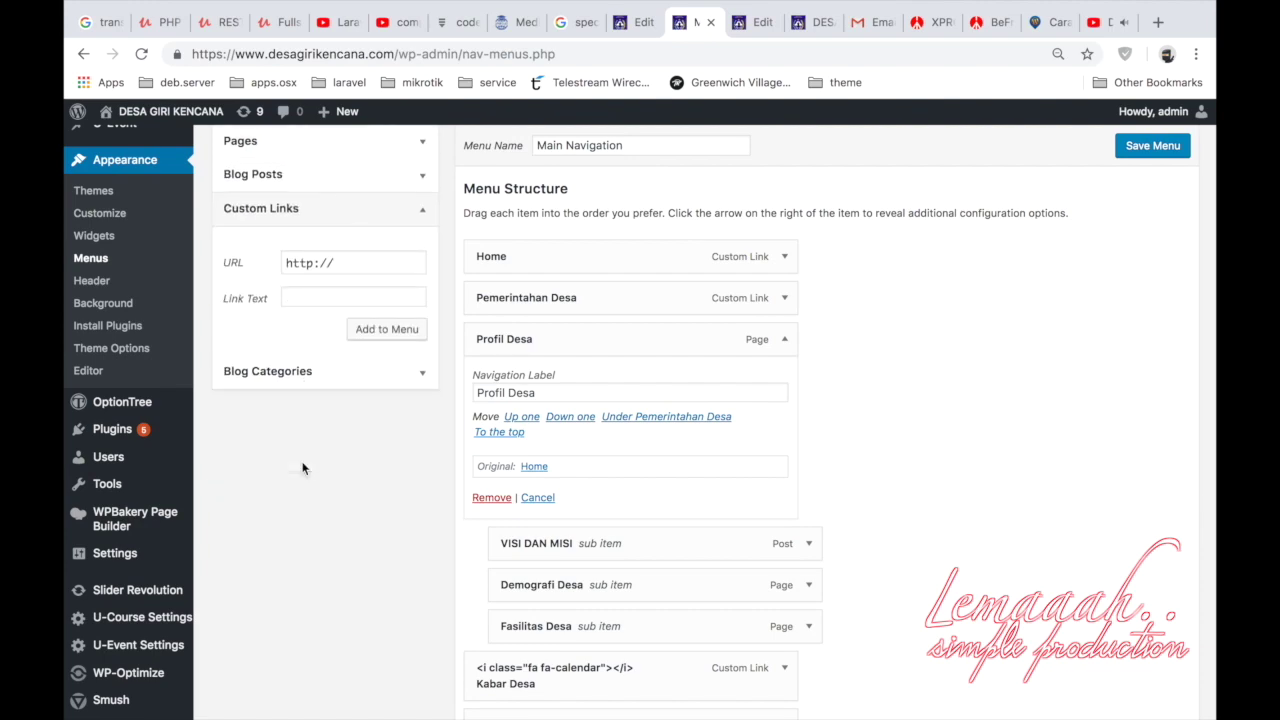
{"action": "left_click", "coordinate": [341, 265]}
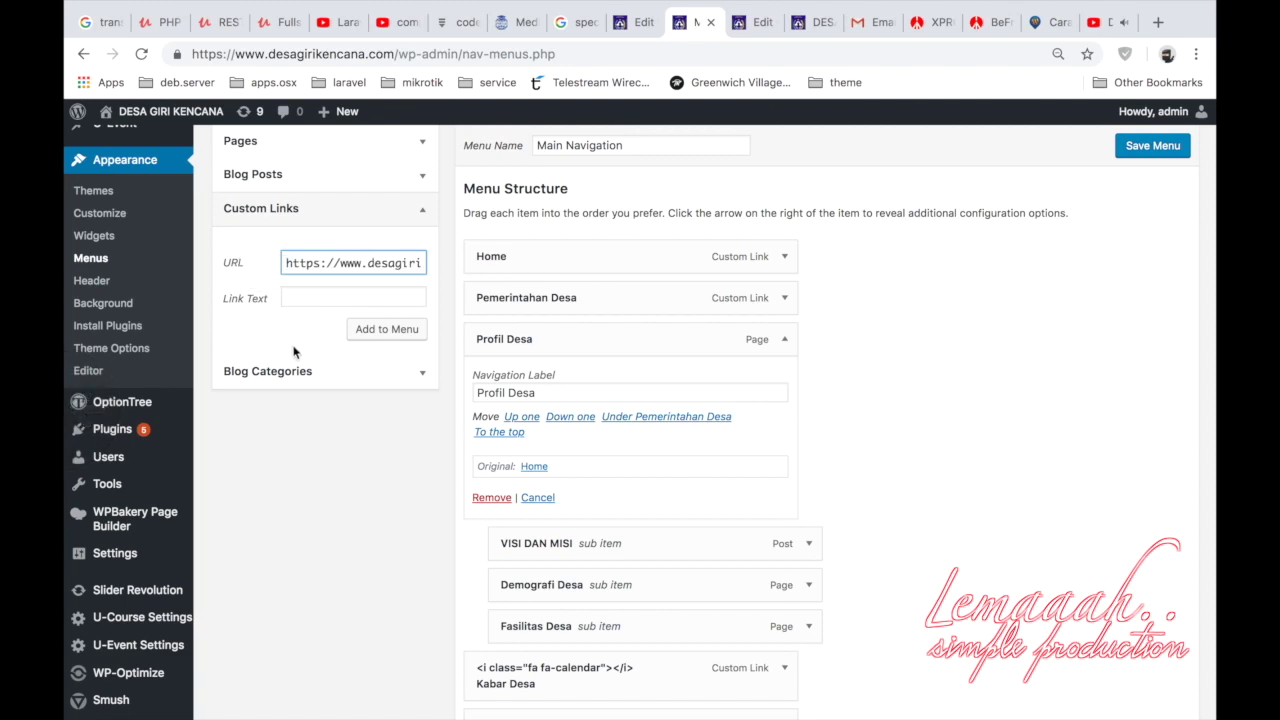
{"action": "left_click", "coordinate": [347, 298]}
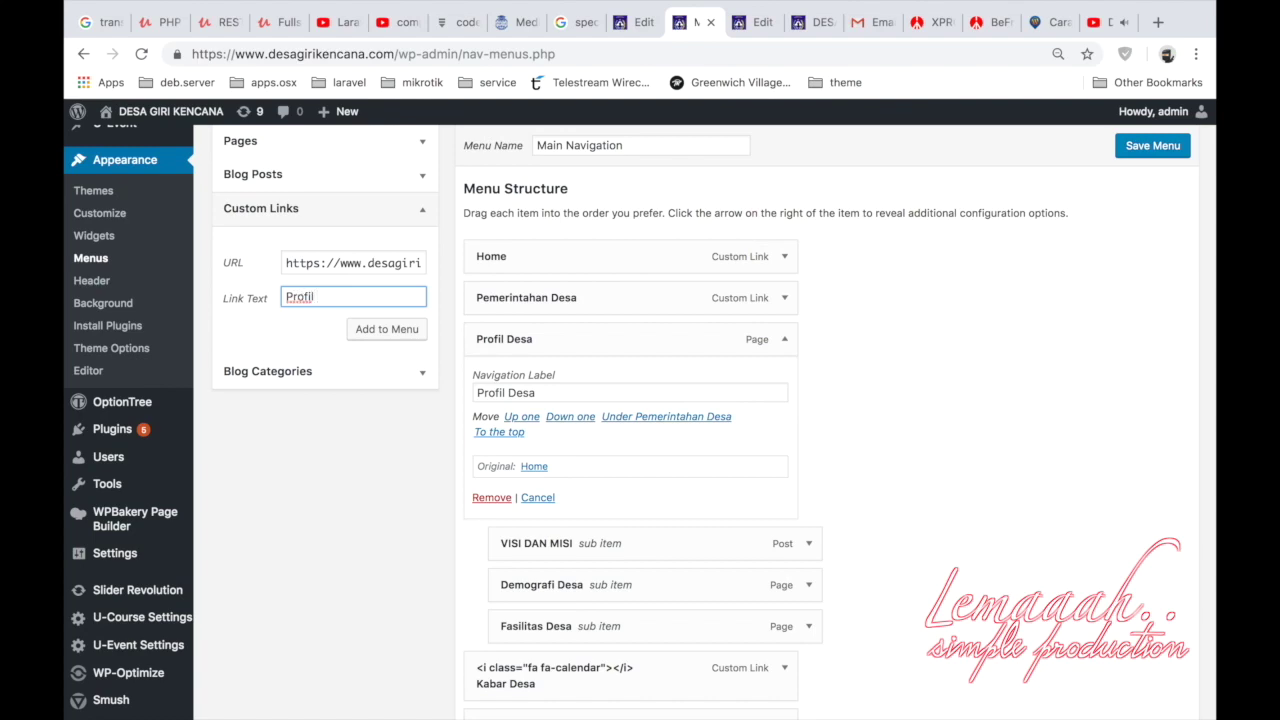
{"action": "left_click", "coordinate": [367, 334]}
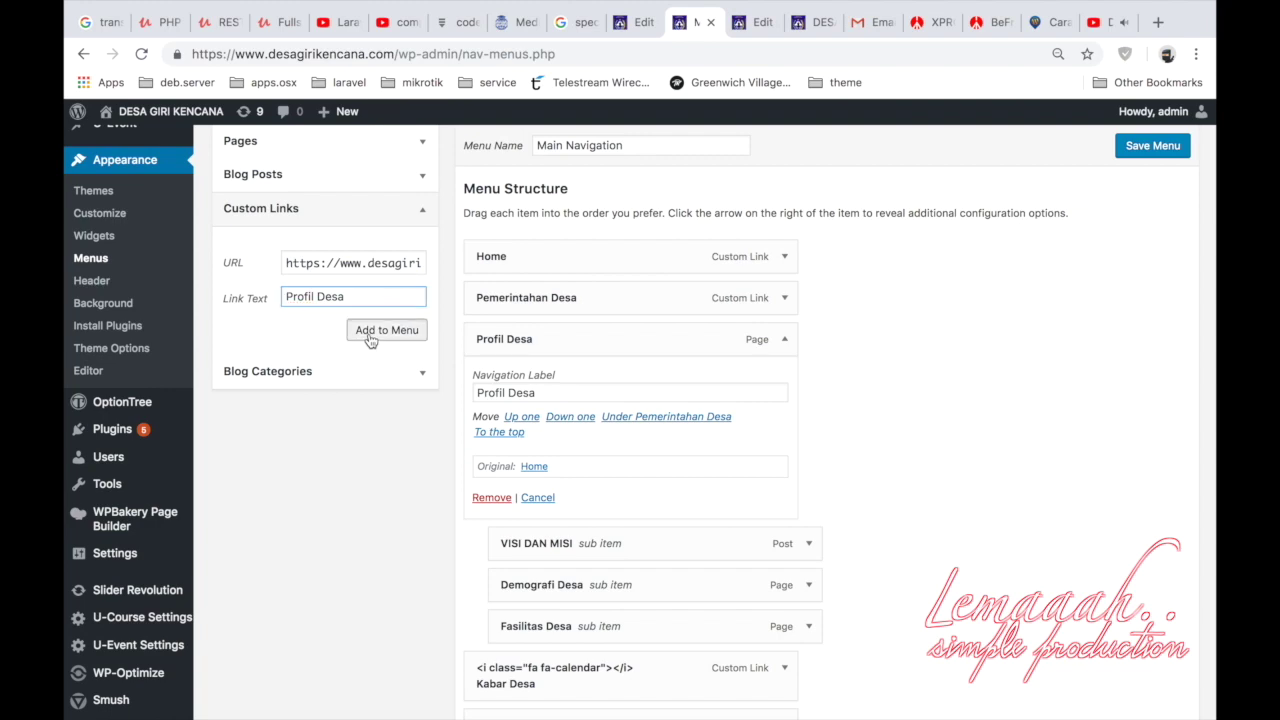
Move the new Profil Desa custom link directly below the old Profil Desa page item and remove the old item.
{"action": "scroll", "coordinate": [633, 571], "scroll_direction": "down", "scroll_amount": 5}
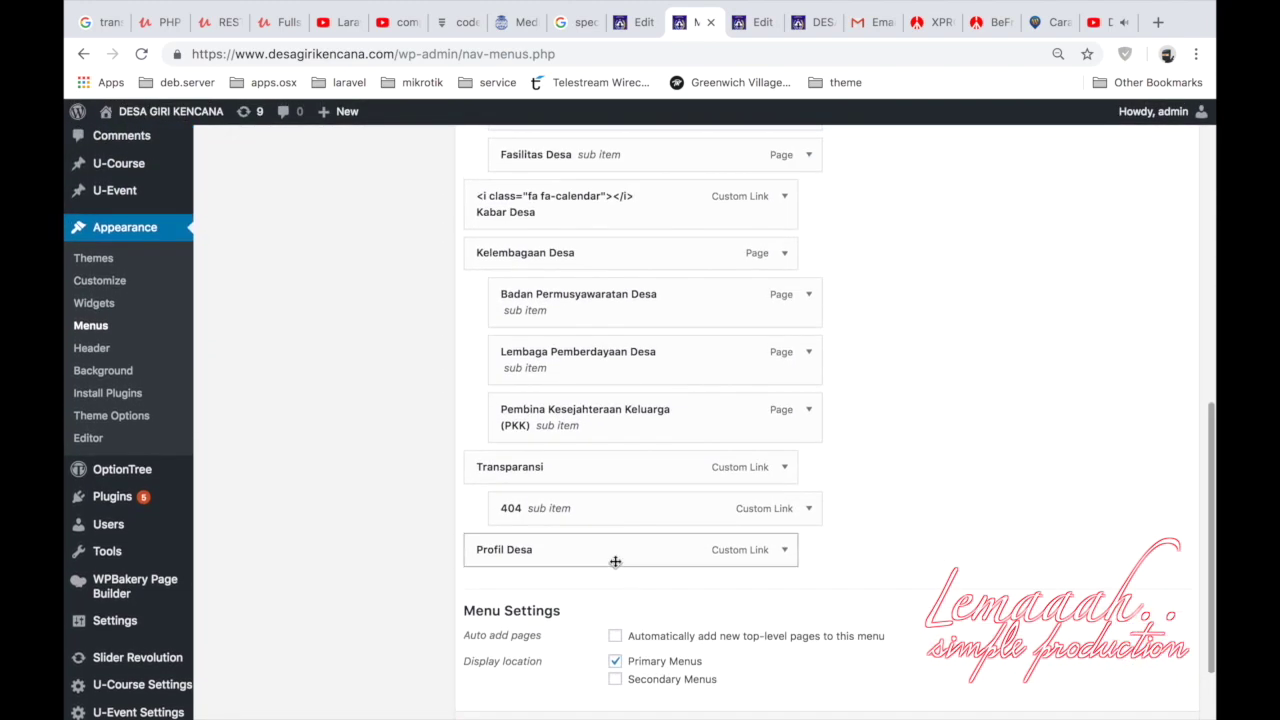
{"action": "left_click_drag", "start_coordinate": [614, 563], "coordinate": [592, 155]}
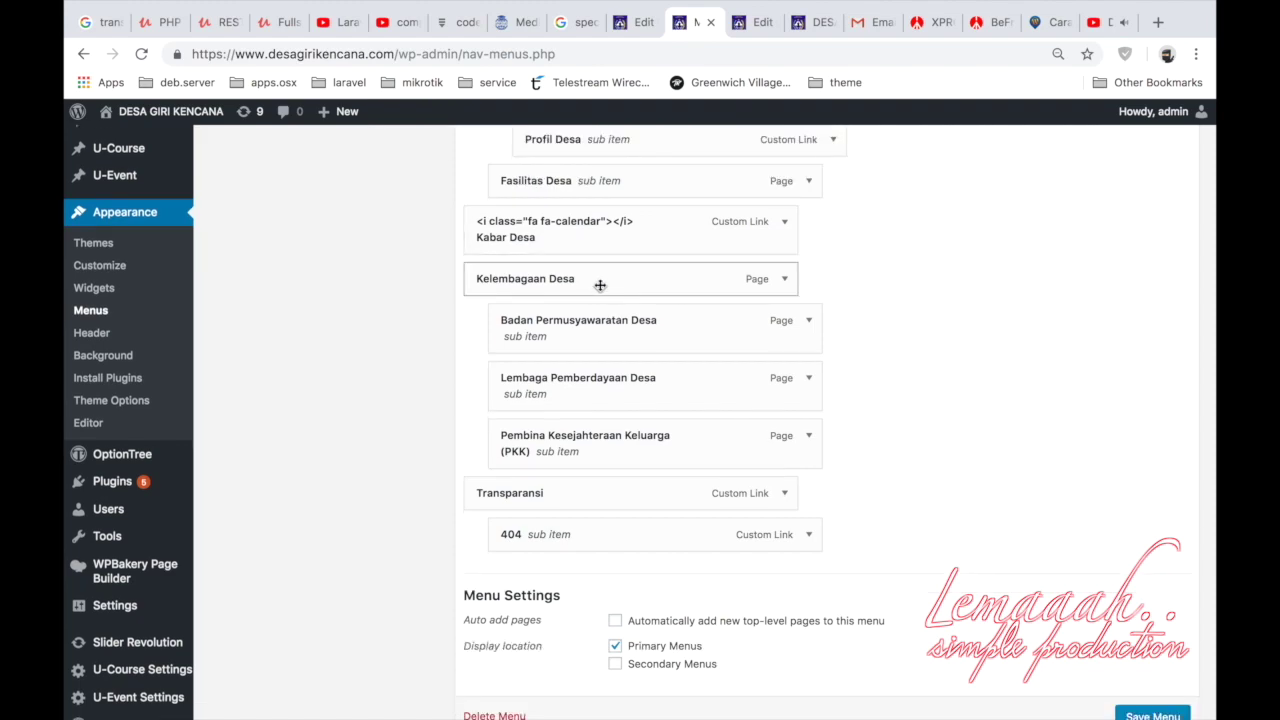
{"action": "scroll", "coordinate": [602, 255], "scroll_direction": "up", "scroll_amount": 5}
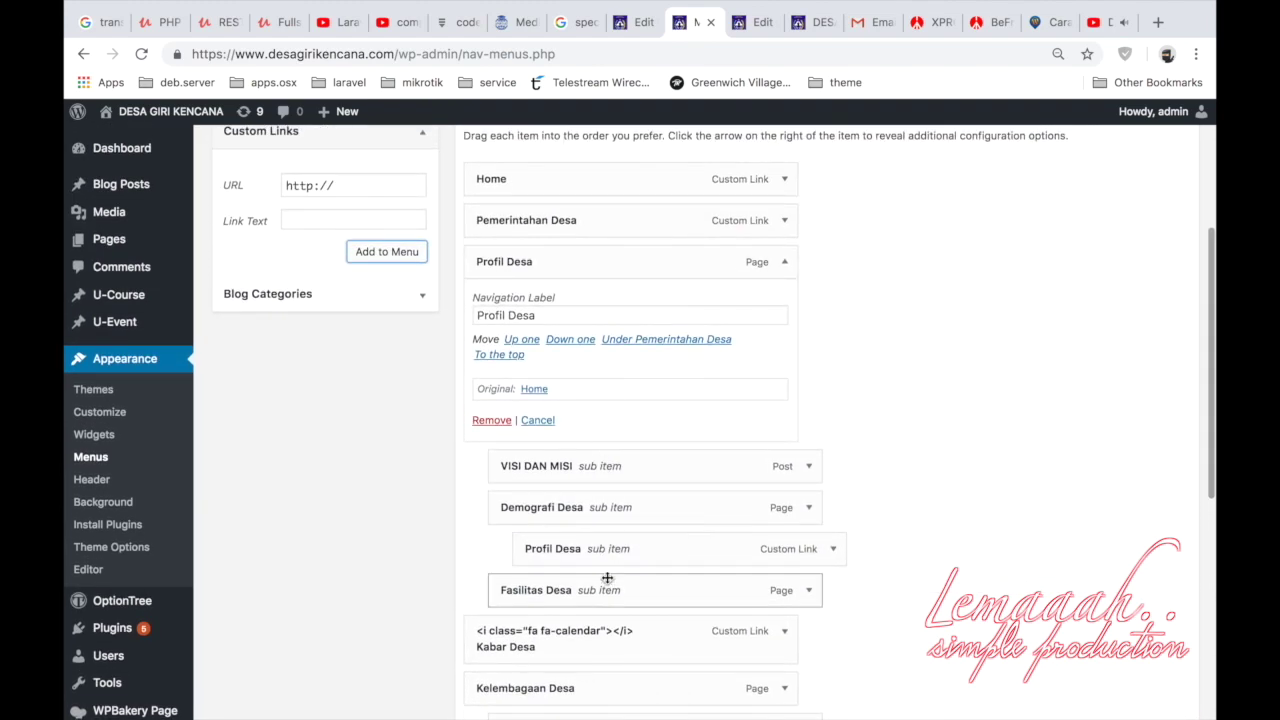
{"action": "left_click_drag", "start_coordinate": [598, 551], "coordinate": [556, 470]}
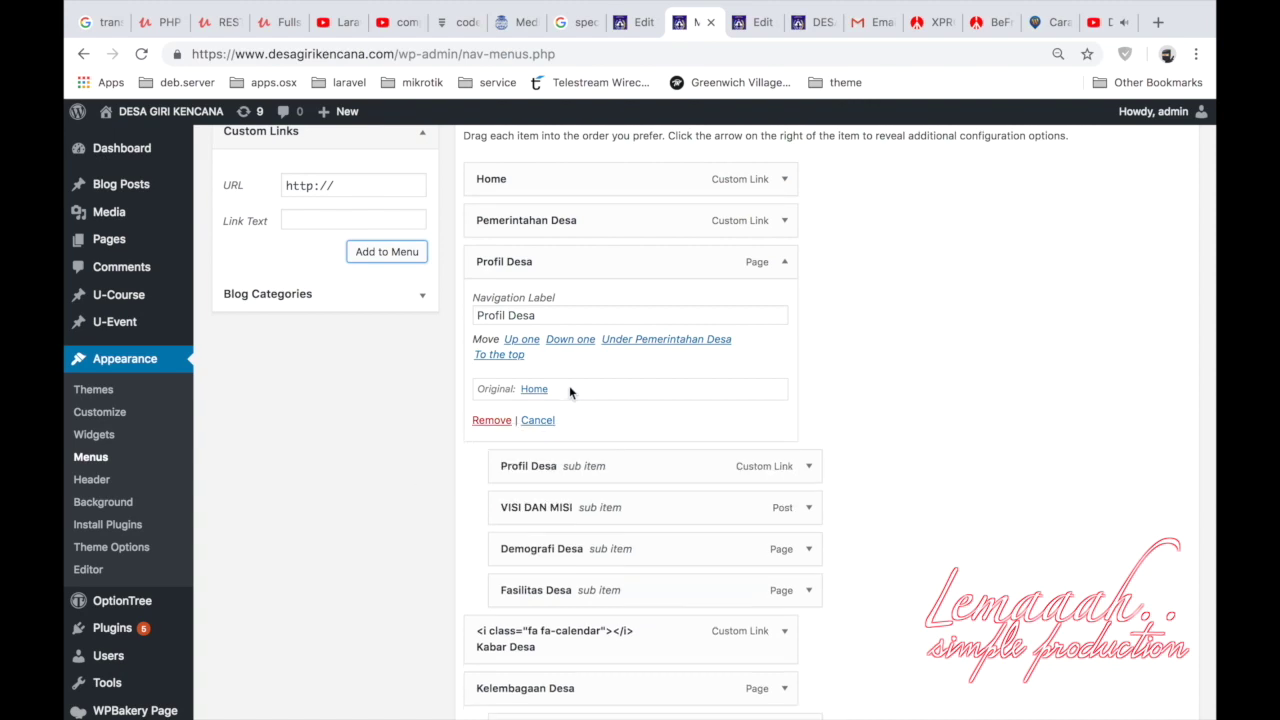
{"action": "left_click", "coordinate": [493, 421]}
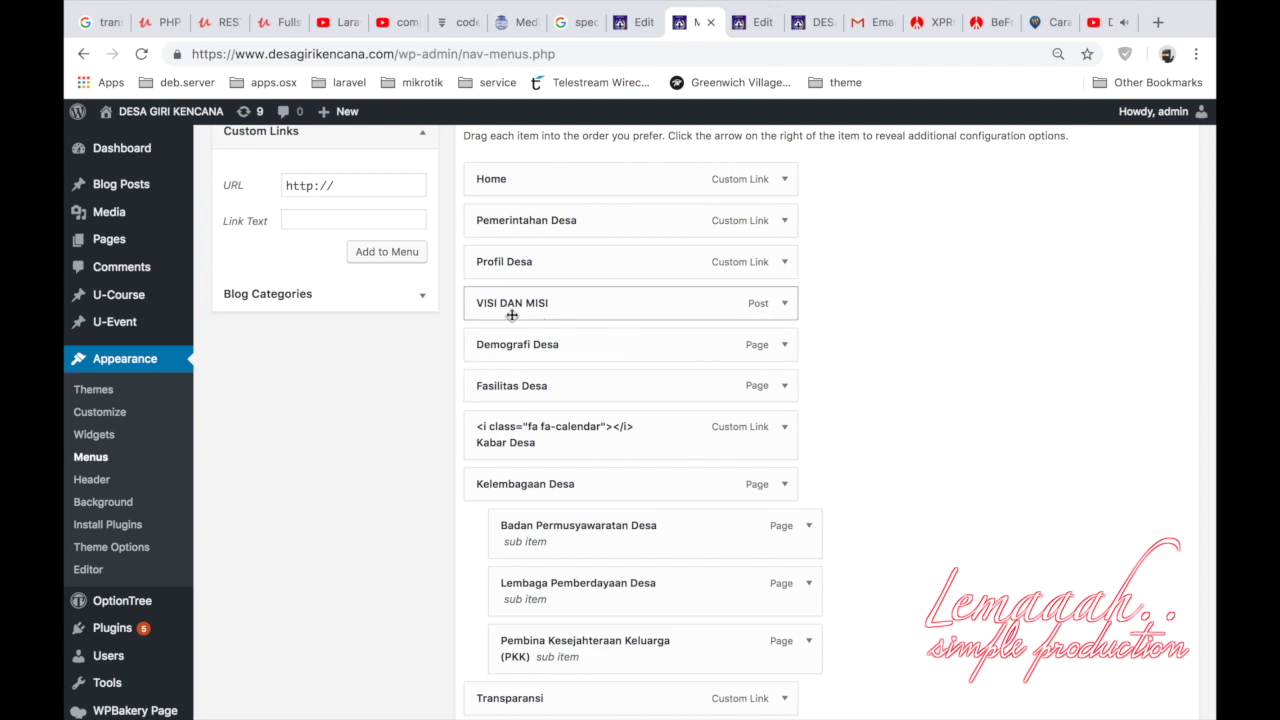
Nest VISI DAN MISI, Demografi Desa and Fasilitas Desa under the Profil Desa link and save the menu.
{"action": "left_click_drag", "start_coordinate": [498, 311], "coordinate": [531, 347]}
{"action": "left_click_drag", "start_coordinate": [508, 390], "coordinate": [545, 396]}
{"action": "scroll", "coordinate": [731, 337], "scroll_direction": "down", "scroll_amount": 5}
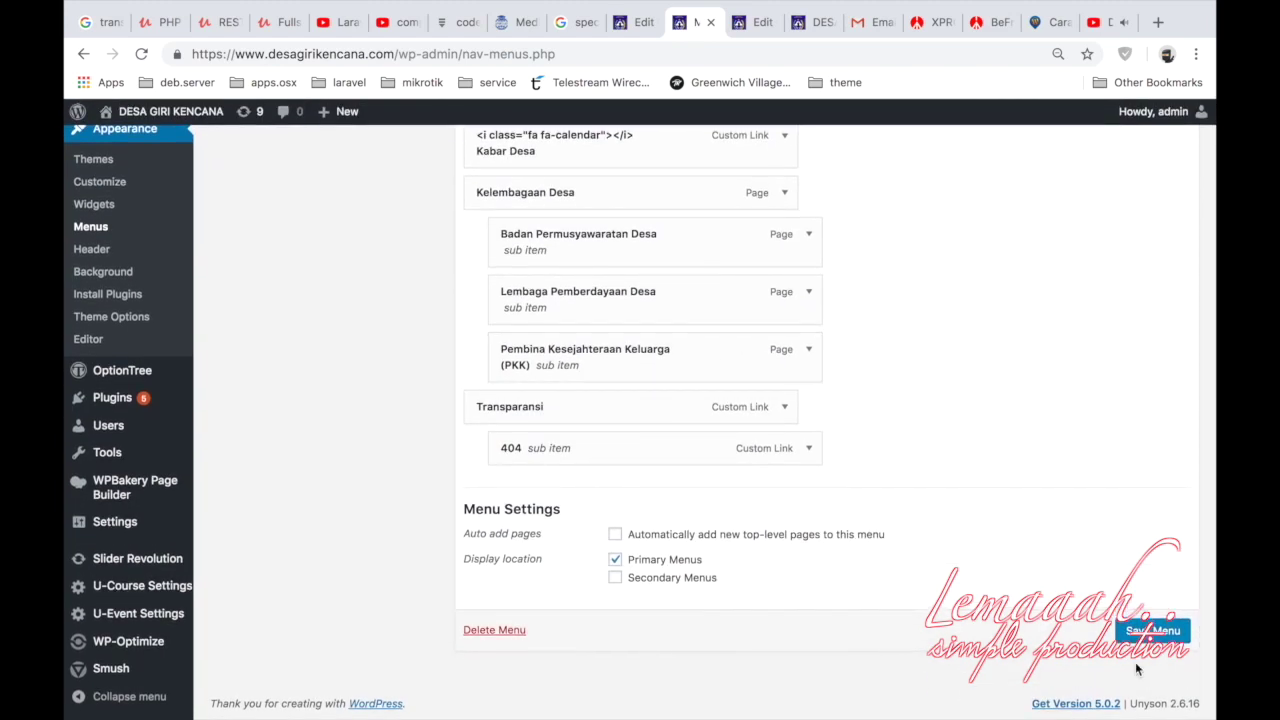
{"action": "left_click", "coordinate": [1150, 630]}
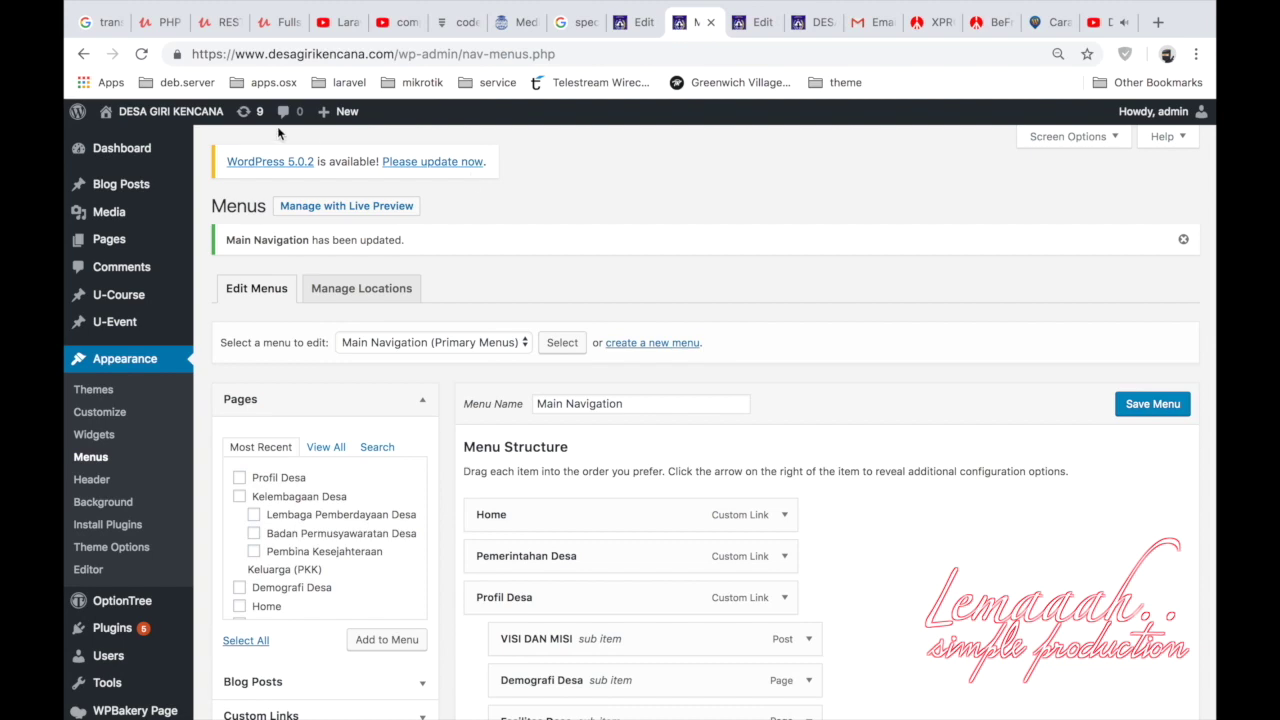
Visit the live village website and open the Profil Desa page through its main menu item.
{"action": "mouse_move", "coordinate": [170, 111]}
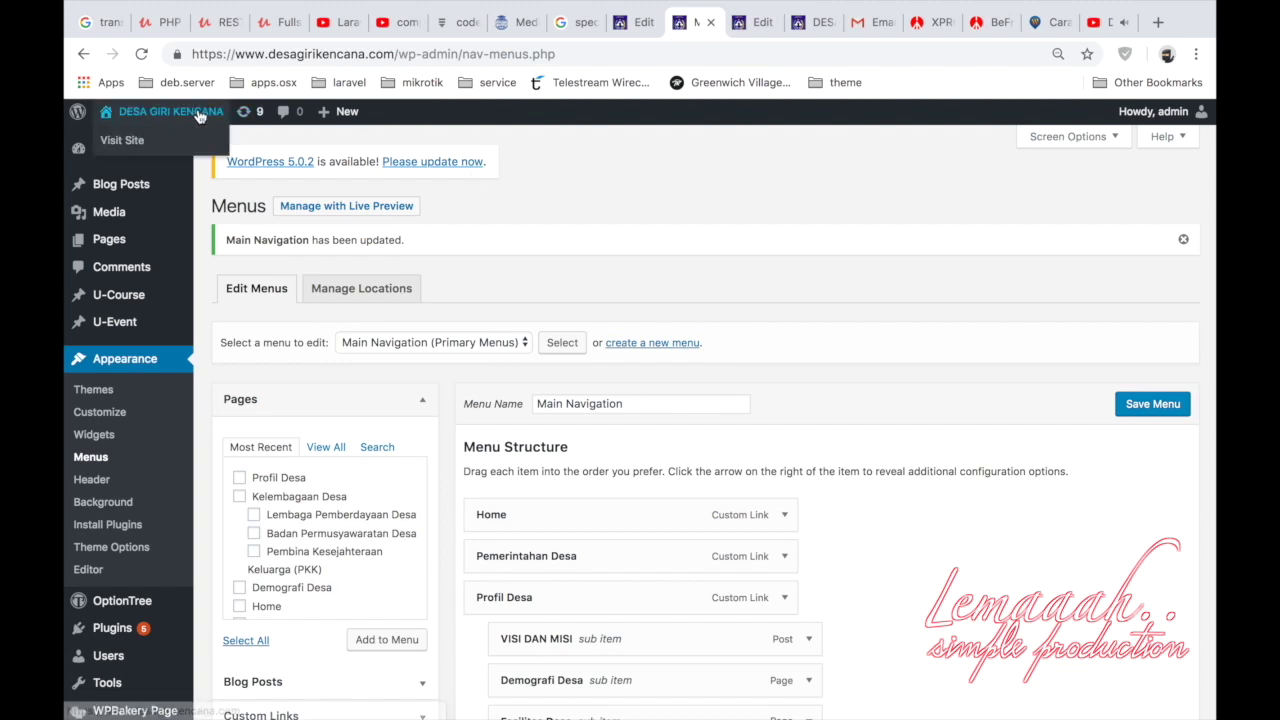
{"action": "left_click", "coordinate": [120, 137]}
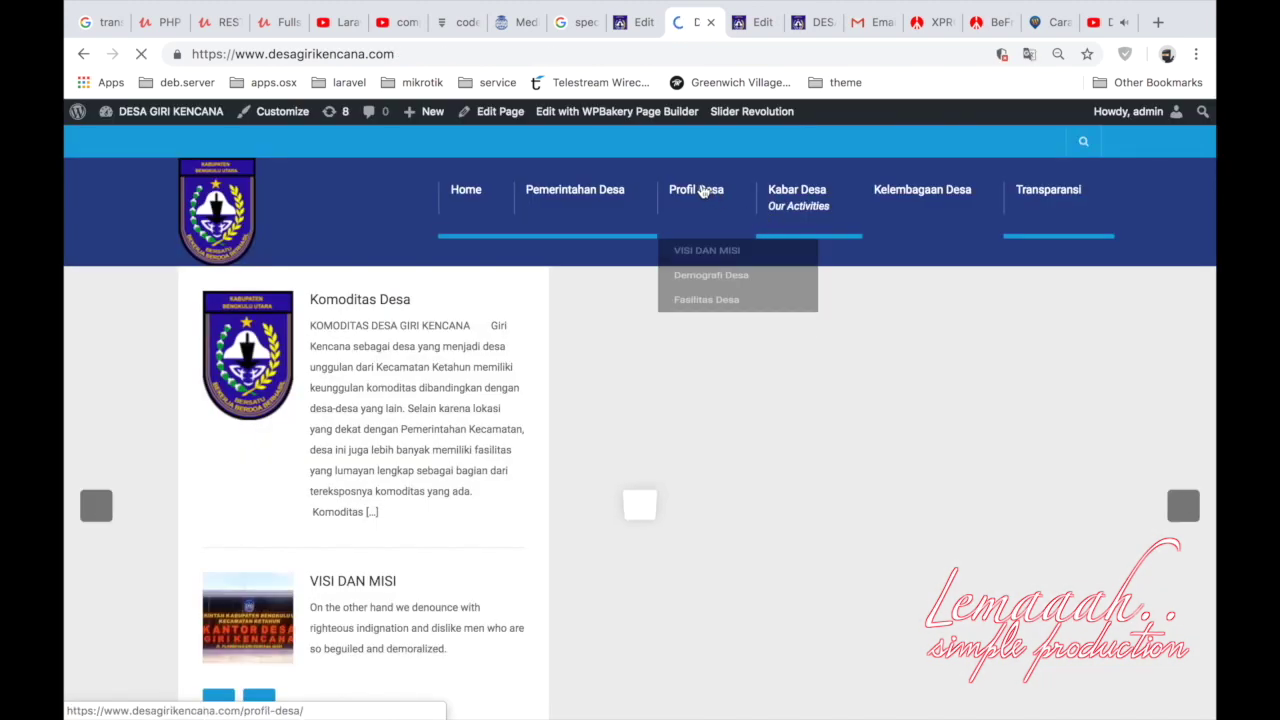
{"action": "left_click", "coordinate": [700, 191]}
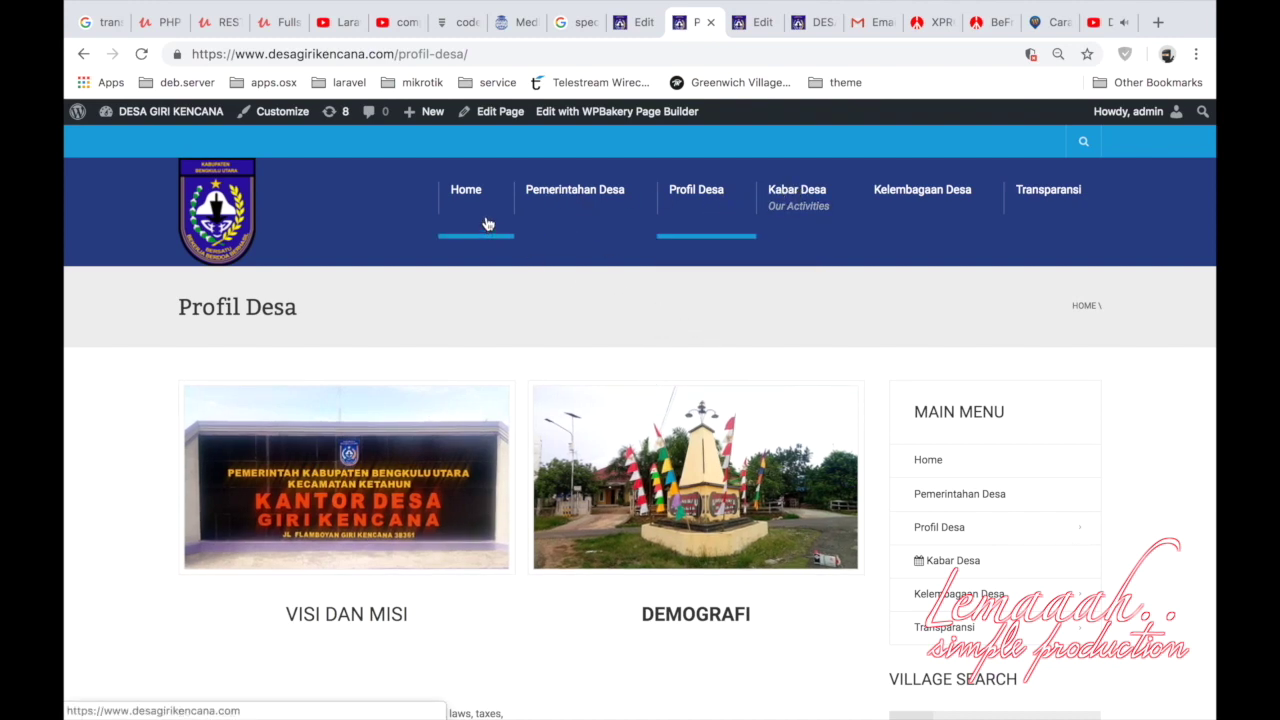
Check the Profil Desa page's builder layout and the Demografi Desa editor against the published Profil Desa page.
{"action": "left_click", "coordinate": [753, 40]}
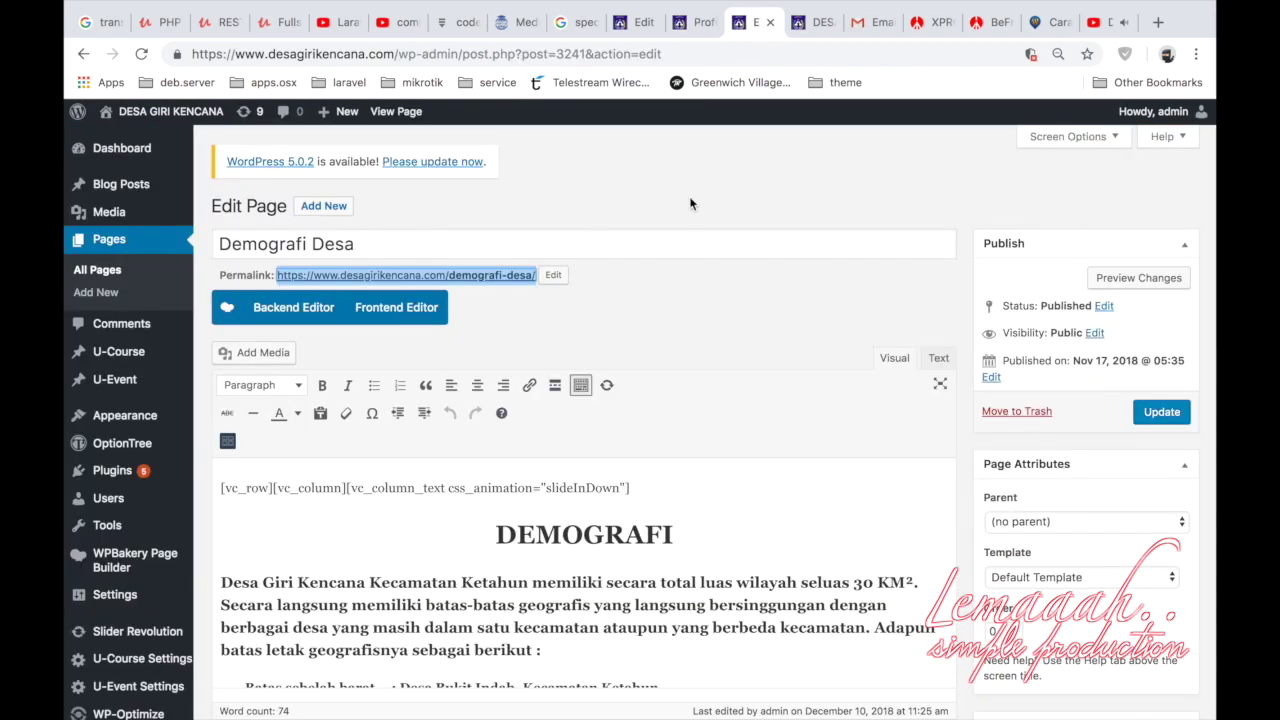
{"action": "left_click", "coordinate": [633, 29]}
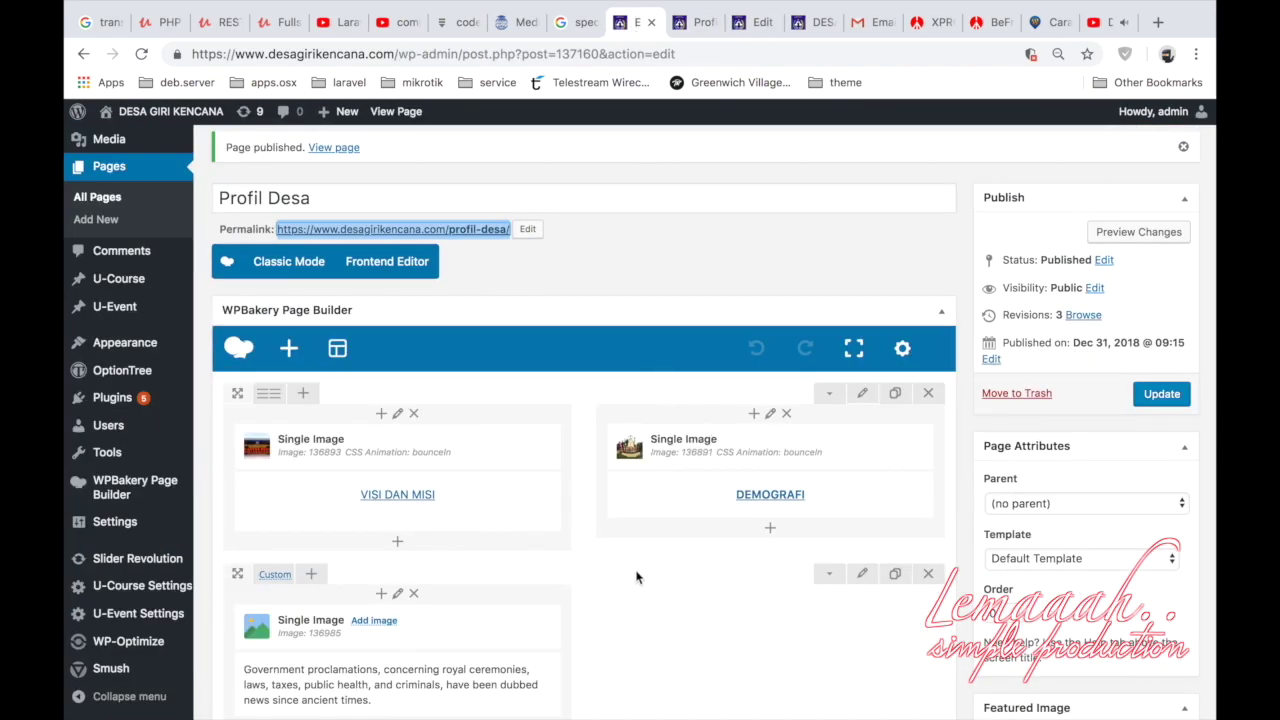
{"action": "scroll", "coordinate": [636, 576], "scroll_direction": "down", "scroll_amount": 3}
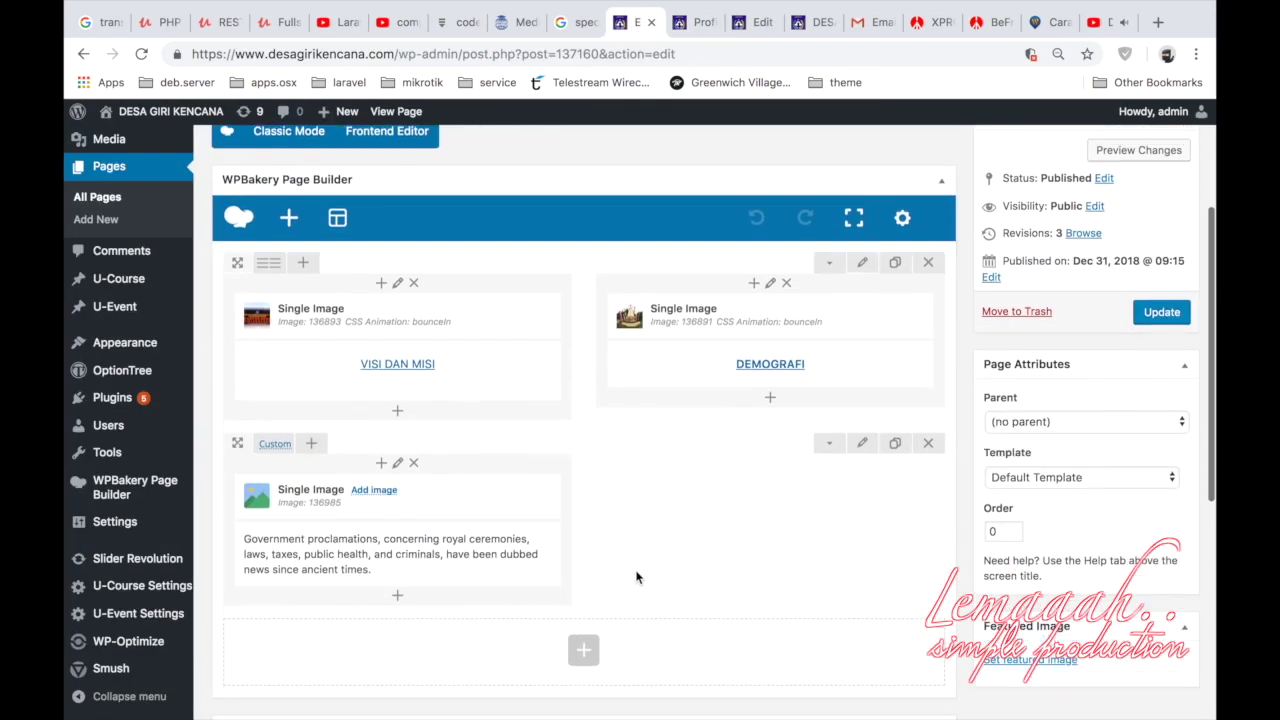
{"action": "left_click", "coordinate": [742, 20]}
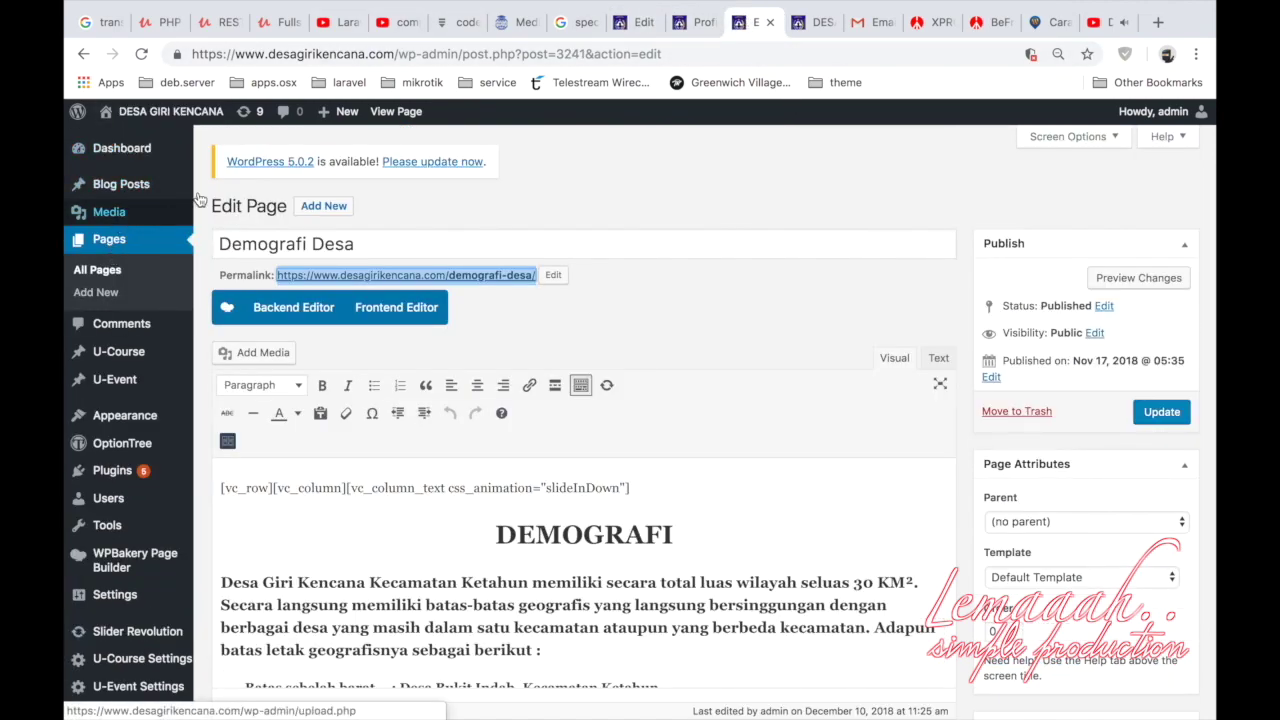
{"action": "left_click", "coordinate": [698, 24]}
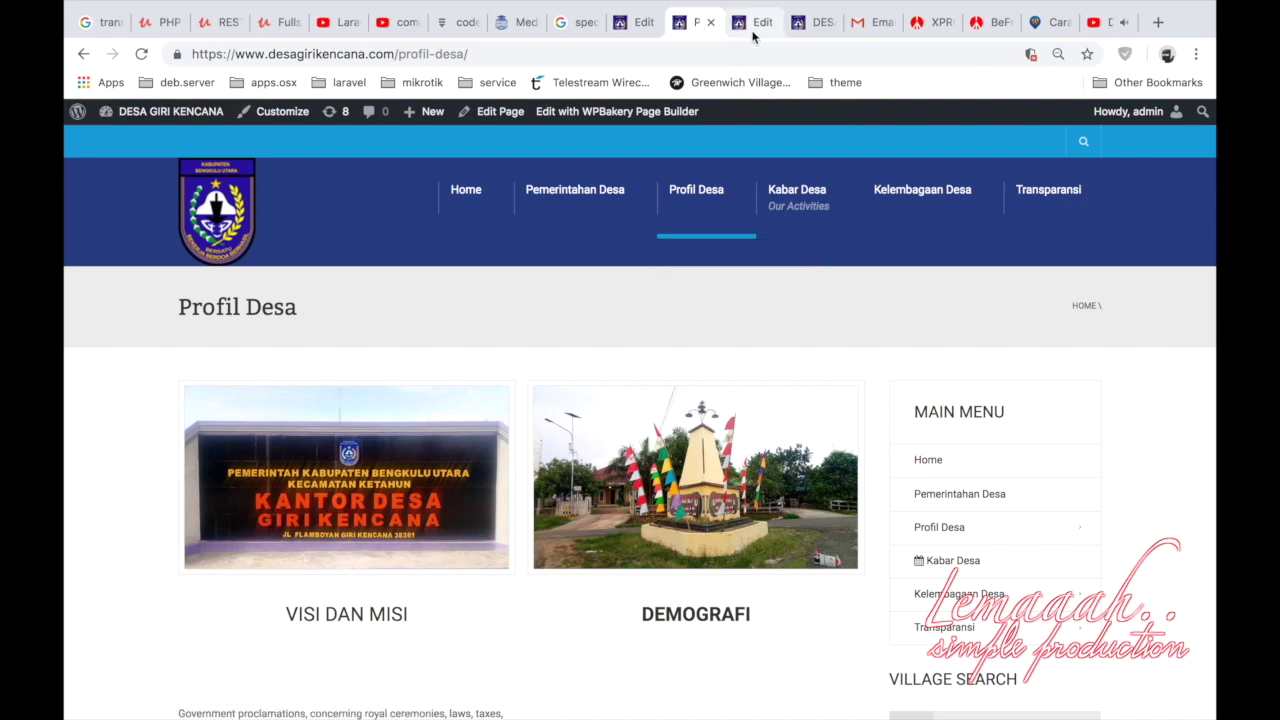
{"action": "scroll", "coordinate": [479, 603], "scroll_direction": "down", "scroll_amount": 5}
{"action": "scroll", "coordinate": [479, 603], "scroll_direction": "up", "scroll_amount": 3}
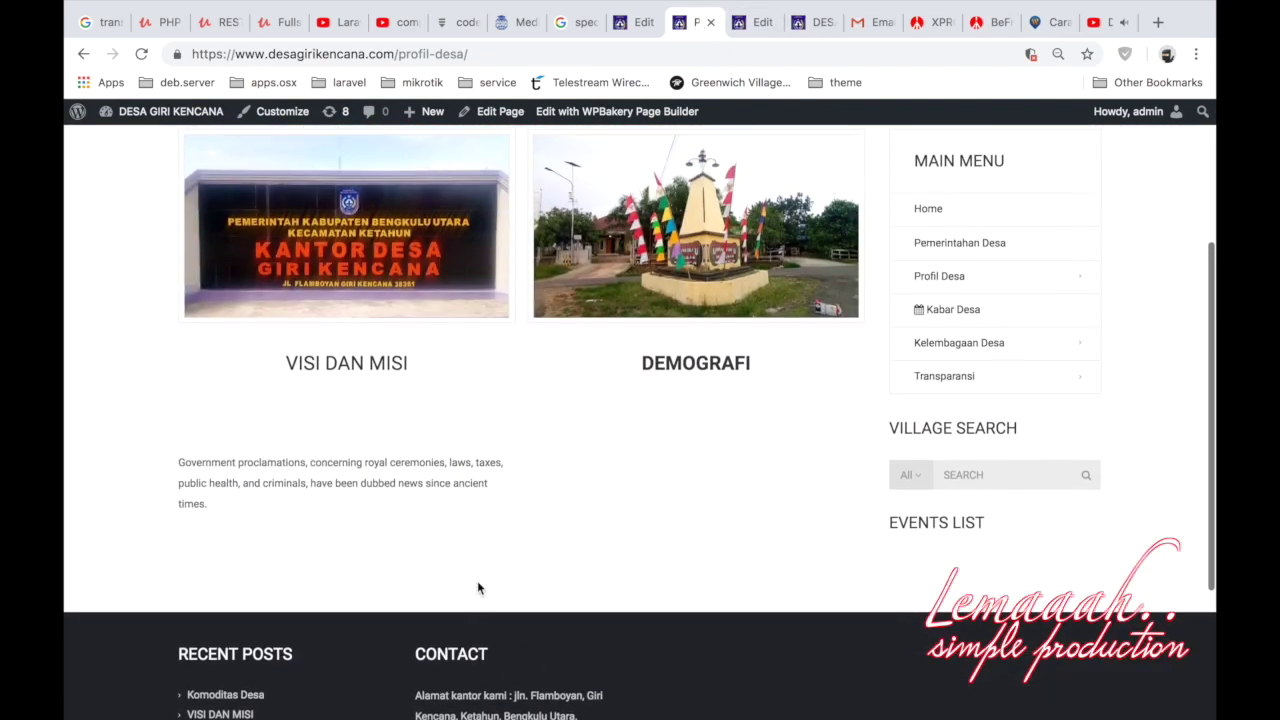
Open the FASILITAS DESA page for editing from the Pages list and look over its content.
{"action": "left_click", "coordinate": [634, 23]}
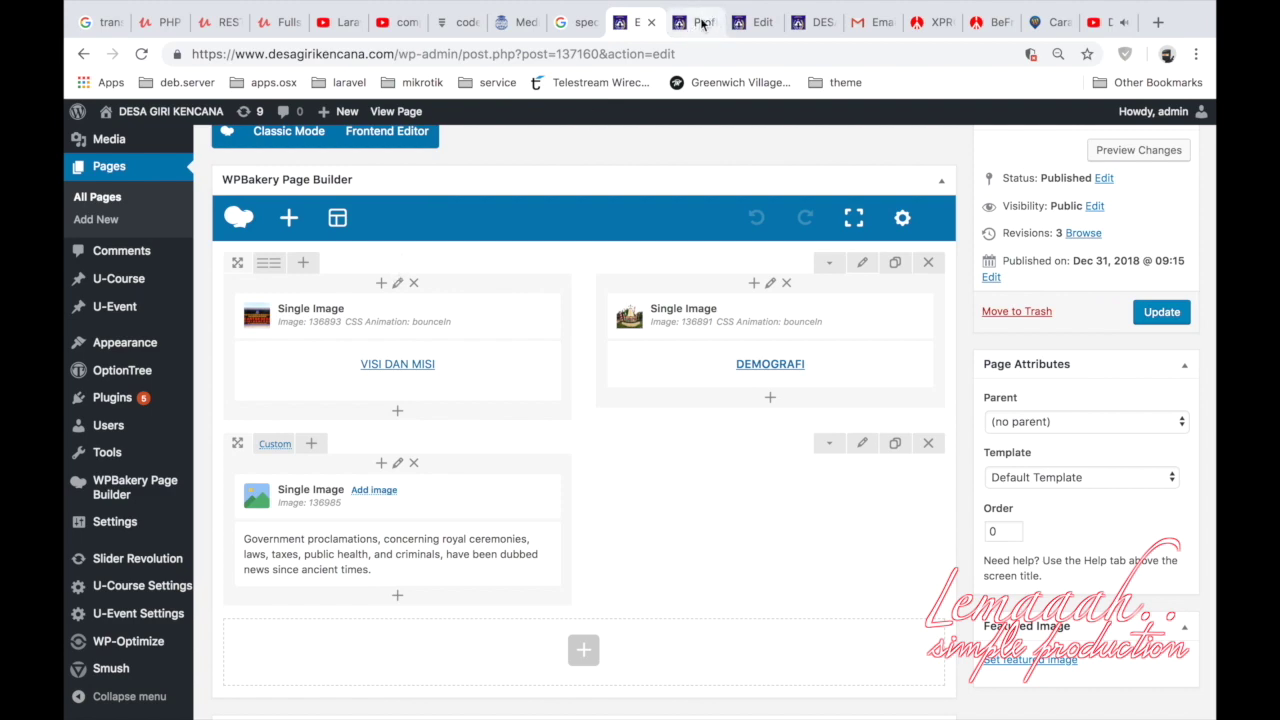
{"action": "left_click", "coordinate": [752, 27]}
{"action": "left_click", "coordinate": [126, 250]}
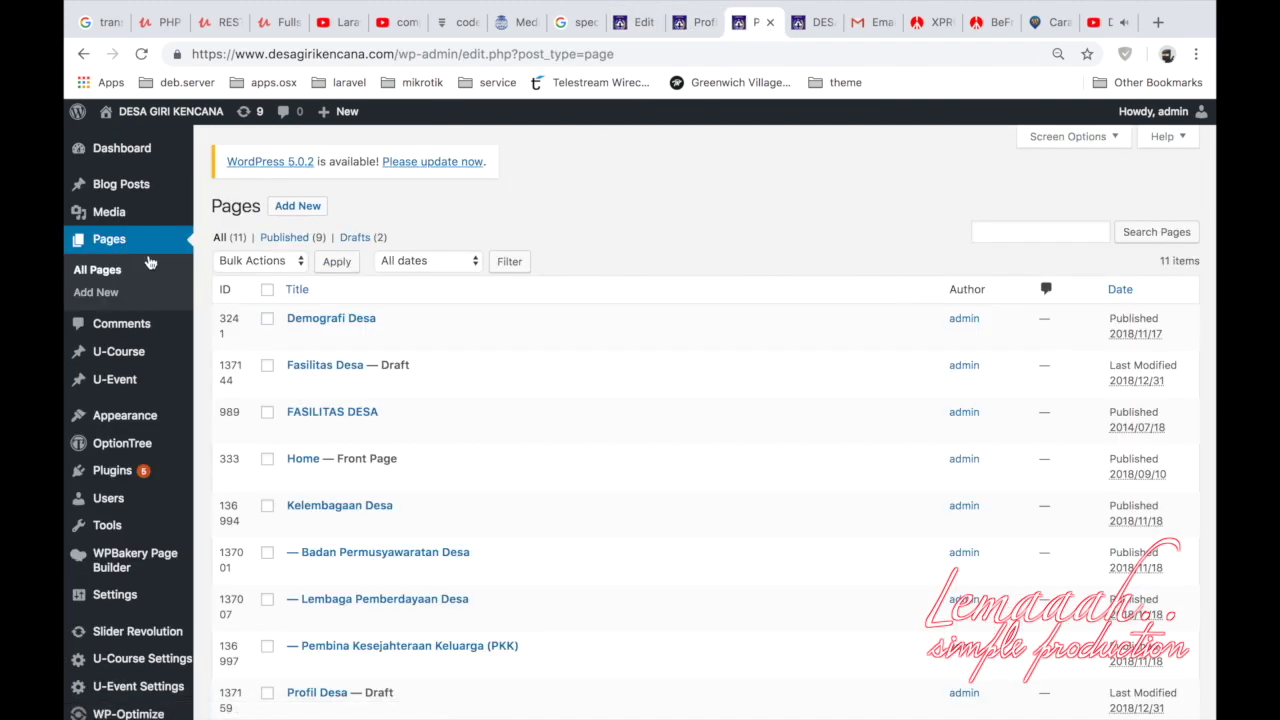
{"action": "left_click", "coordinate": [316, 419]}
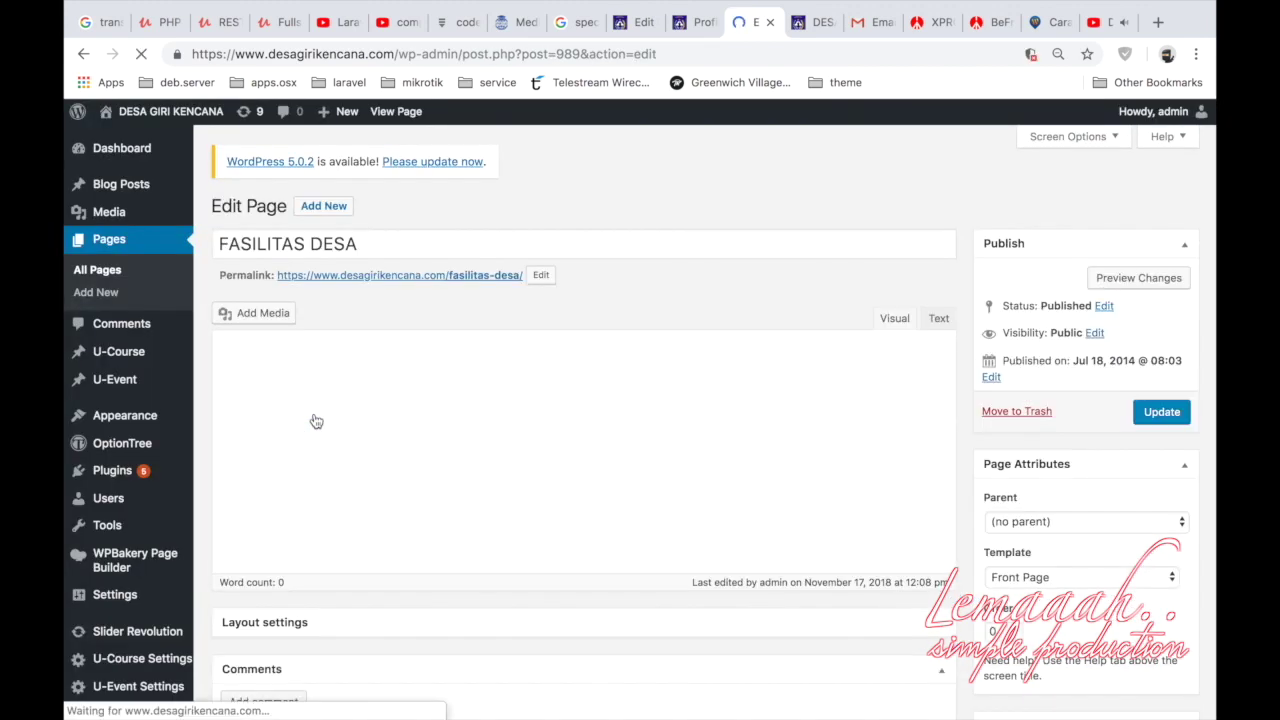
{"action": "scroll", "coordinate": [380, 490], "scroll_direction": "down", "scroll_amount": 1}
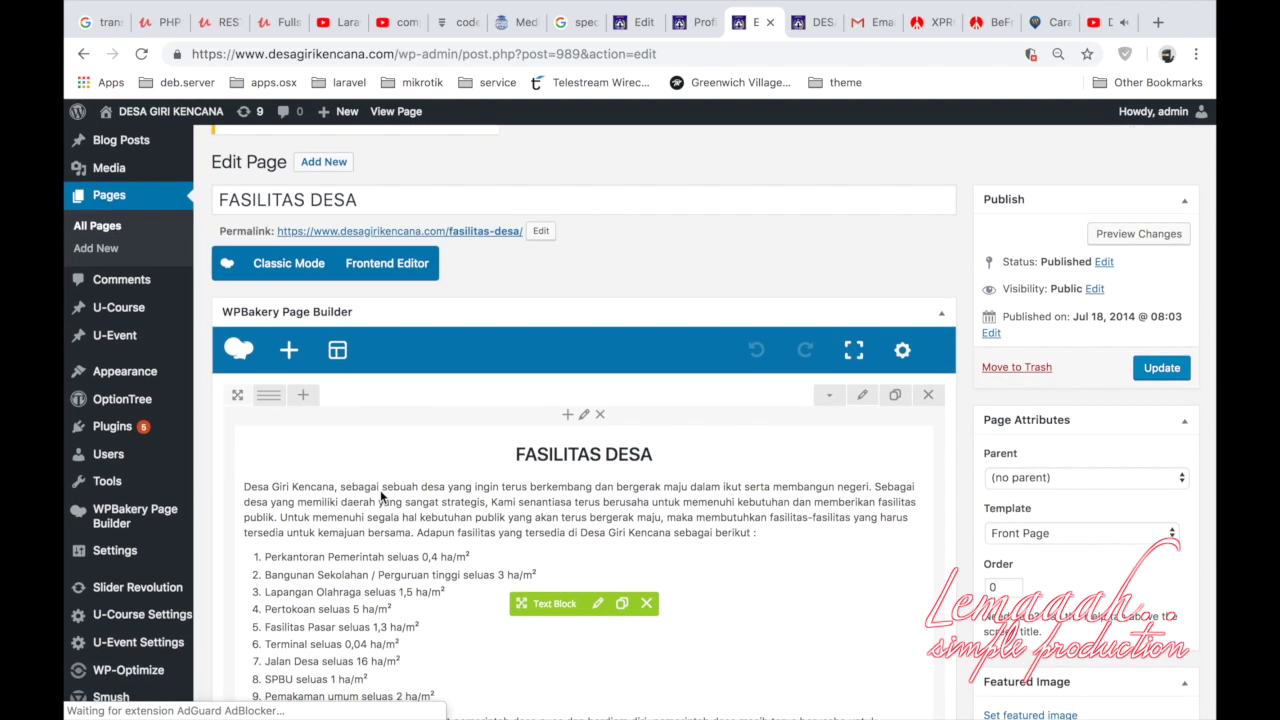
Return to the Profil Desa page editor and set the Pasar_Dalam market hall photo as its featured image.
{"action": "left_click", "coordinate": [640, 24]}
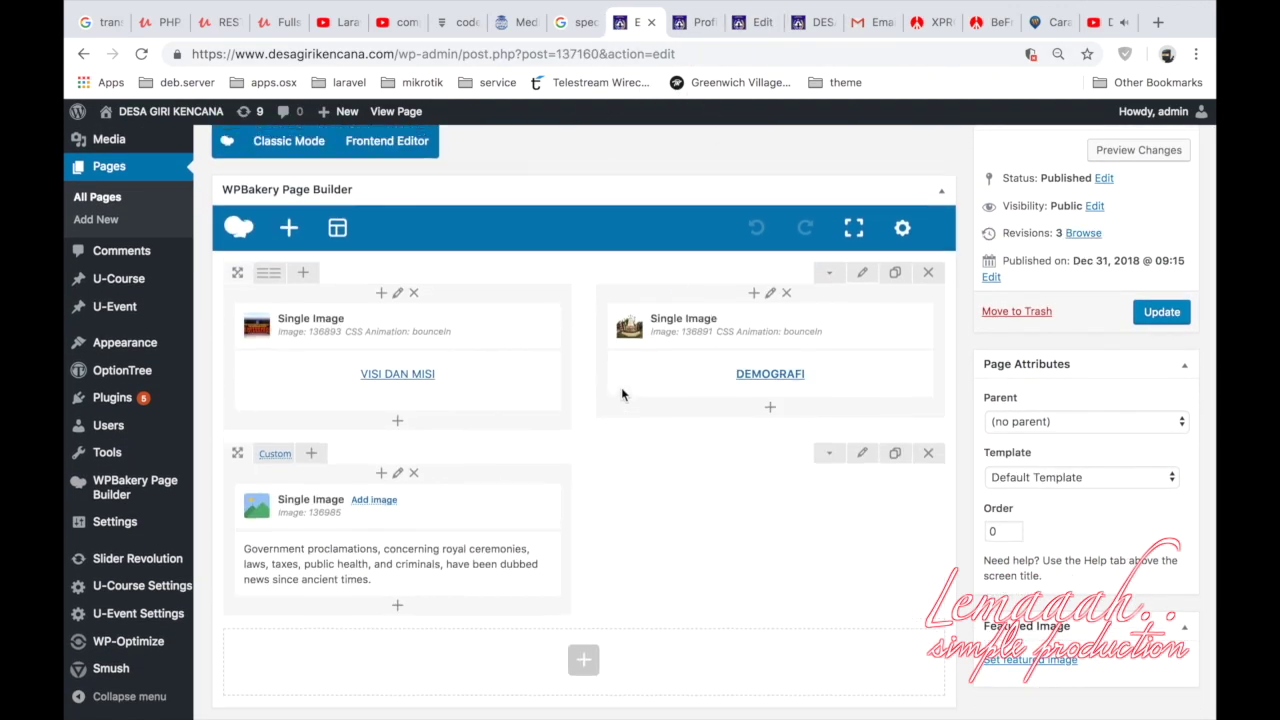
{"action": "scroll", "coordinate": [621, 387], "scroll_direction": "down", "scroll_amount": 5}
{"action": "scroll", "coordinate": [621, 387], "scroll_direction": "up", "scroll_amount": 10}
{"action": "scroll", "coordinate": [621, 393], "scroll_direction": "up", "scroll_amount": 2}
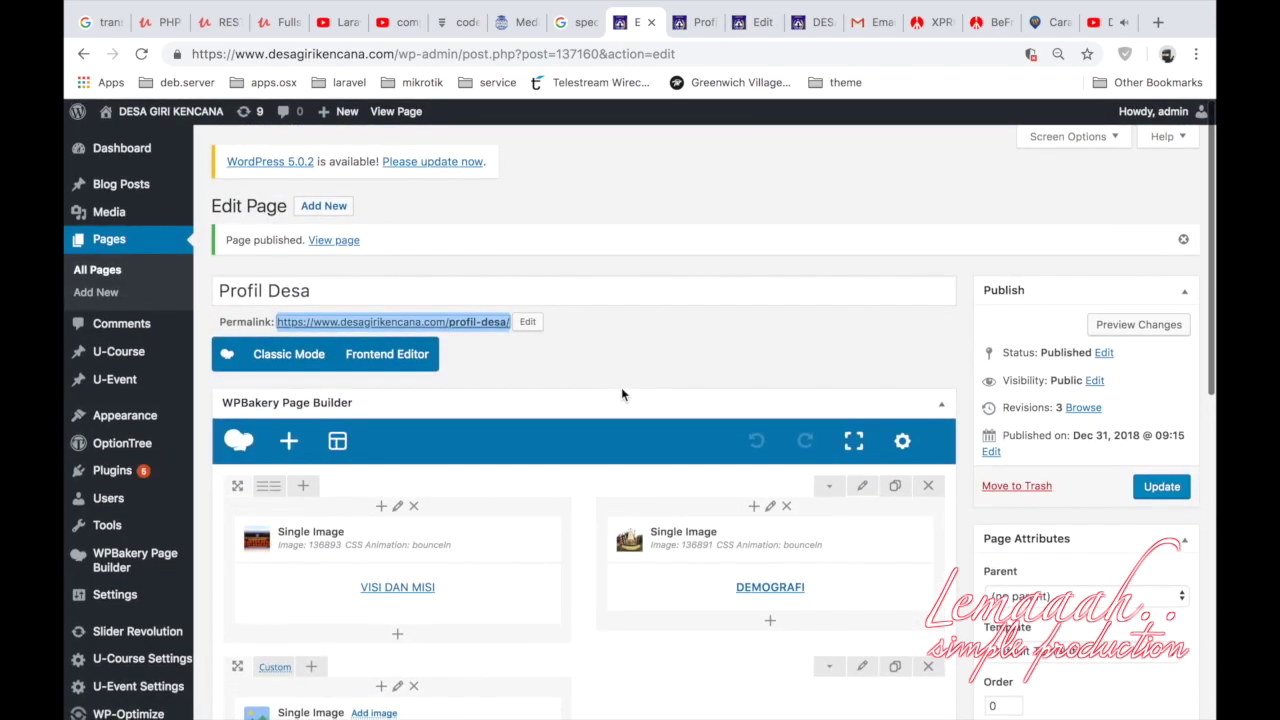
{"action": "scroll", "coordinate": [621, 393], "scroll_direction": "down", "scroll_amount": 6}
{"action": "left_click", "coordinate": [1050, 661]}
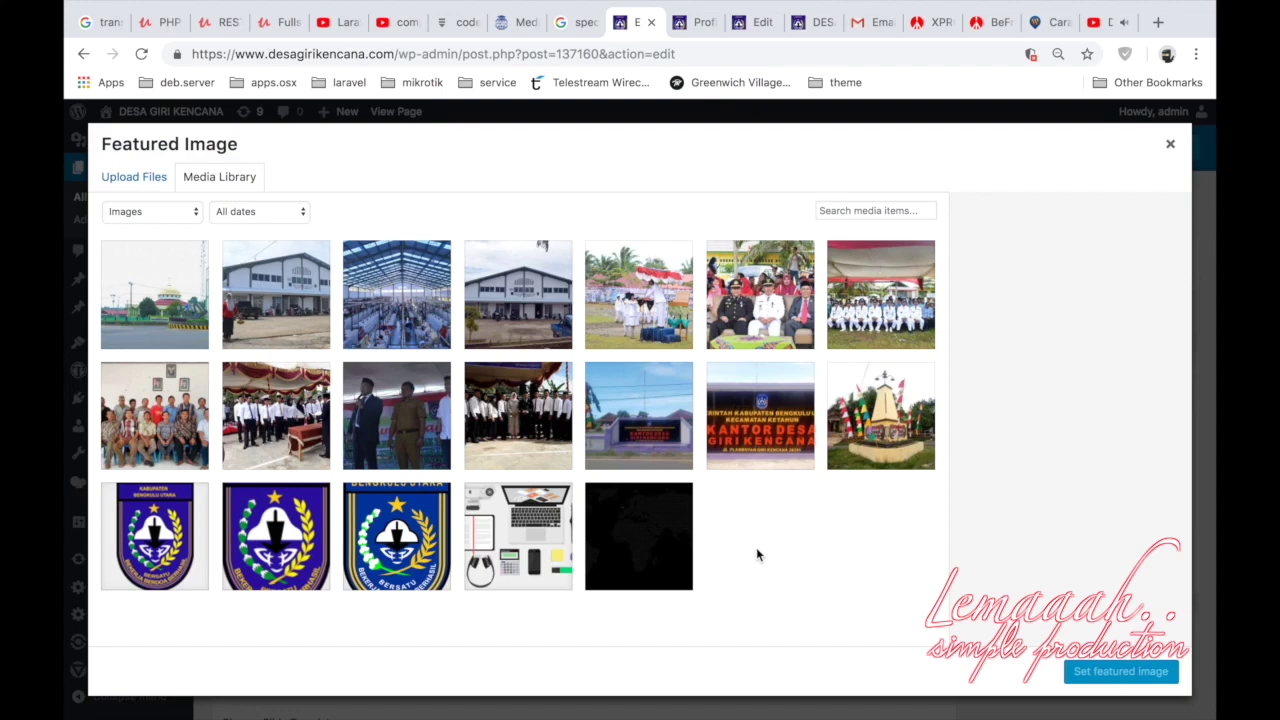
{"action": "left_click", "coordinate": [517, 326]}
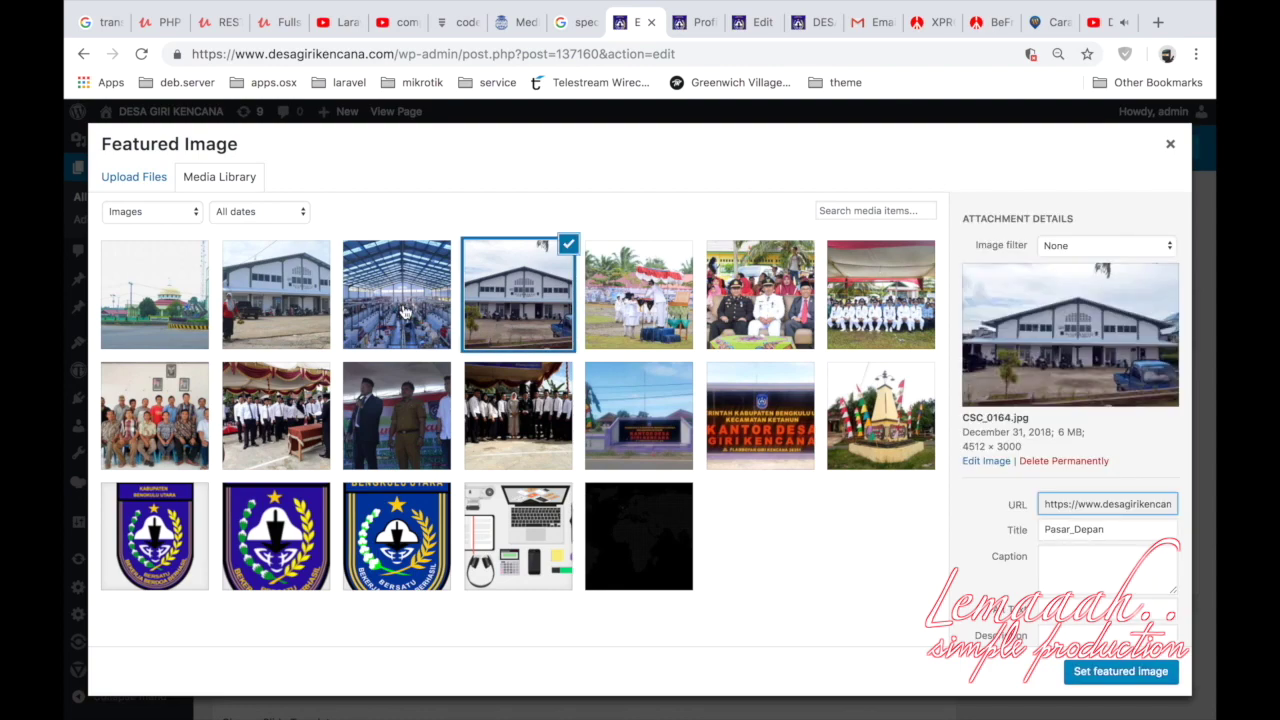
{"action": "left_click", "coordinate": [405, 313]}
{"action": "left_click", "coordinate": [479, 306]}
{"action": "left_click", "coordinate": [395, 305]}
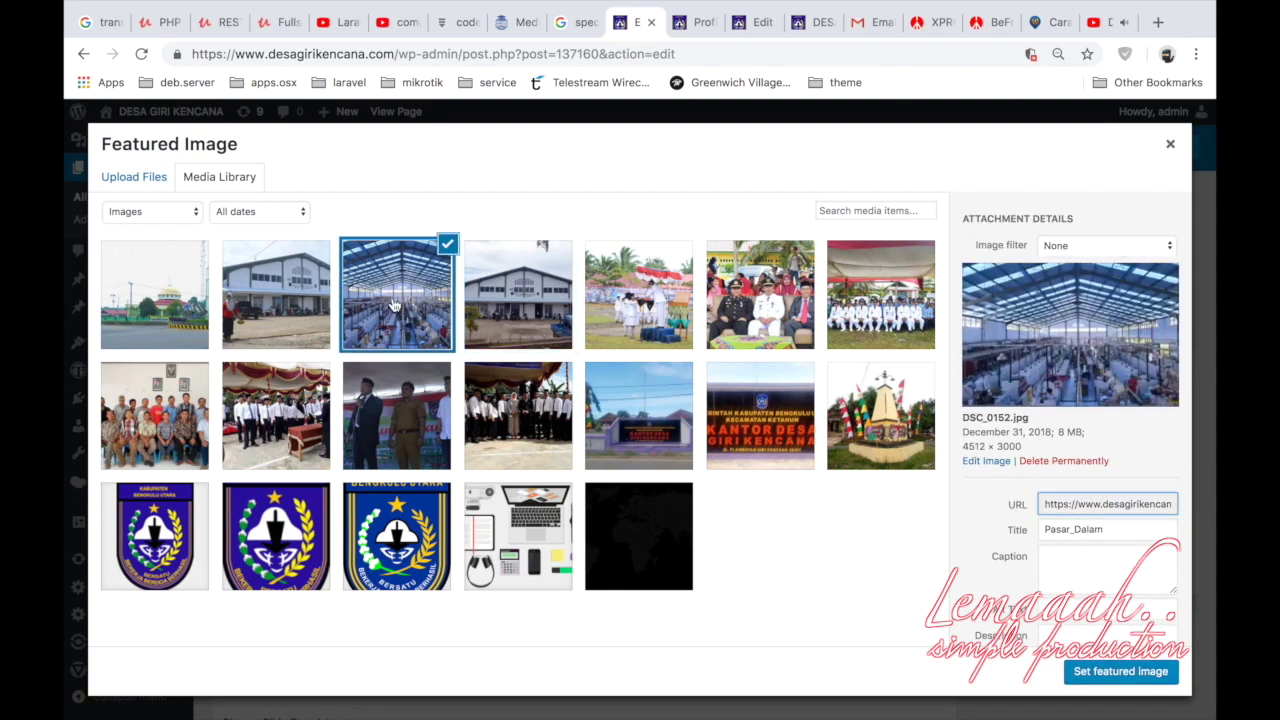
{"action": "left_click", "coordinate": [477, 308]}
{"action": "left_click", "coordinate": [252, 287]}
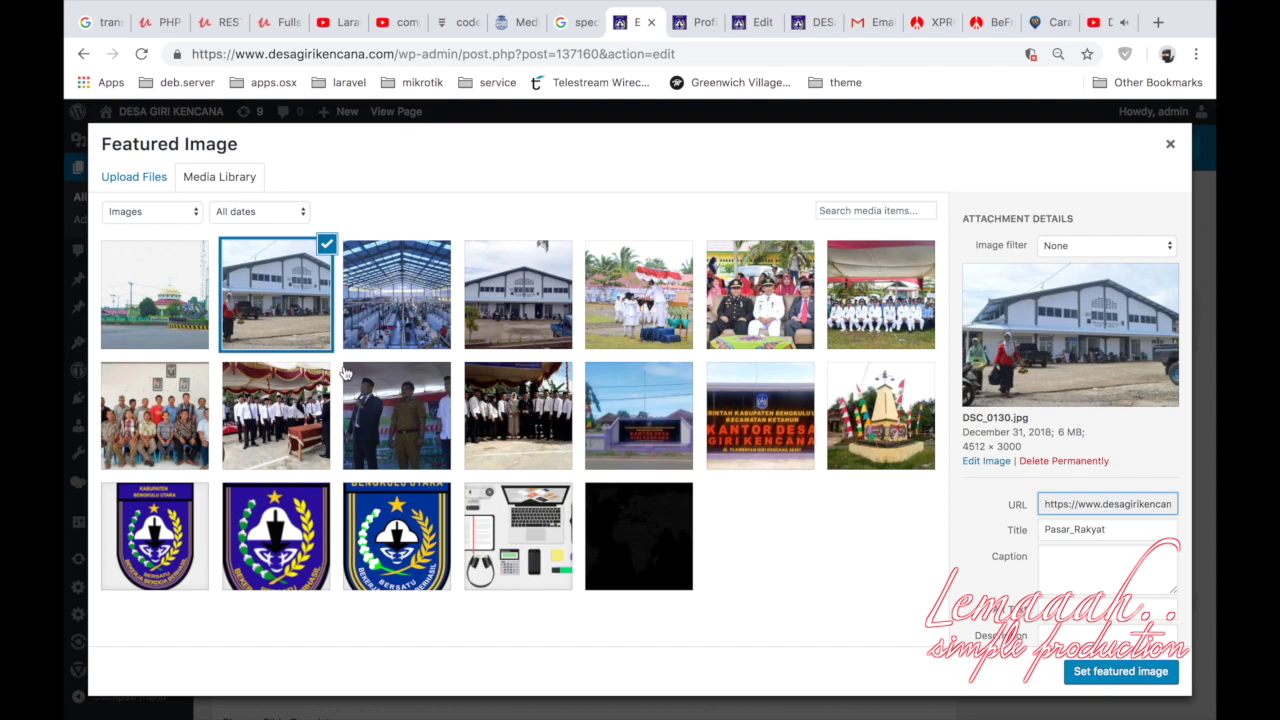
{"action": "left_click", "coordinate": [481, 524]}
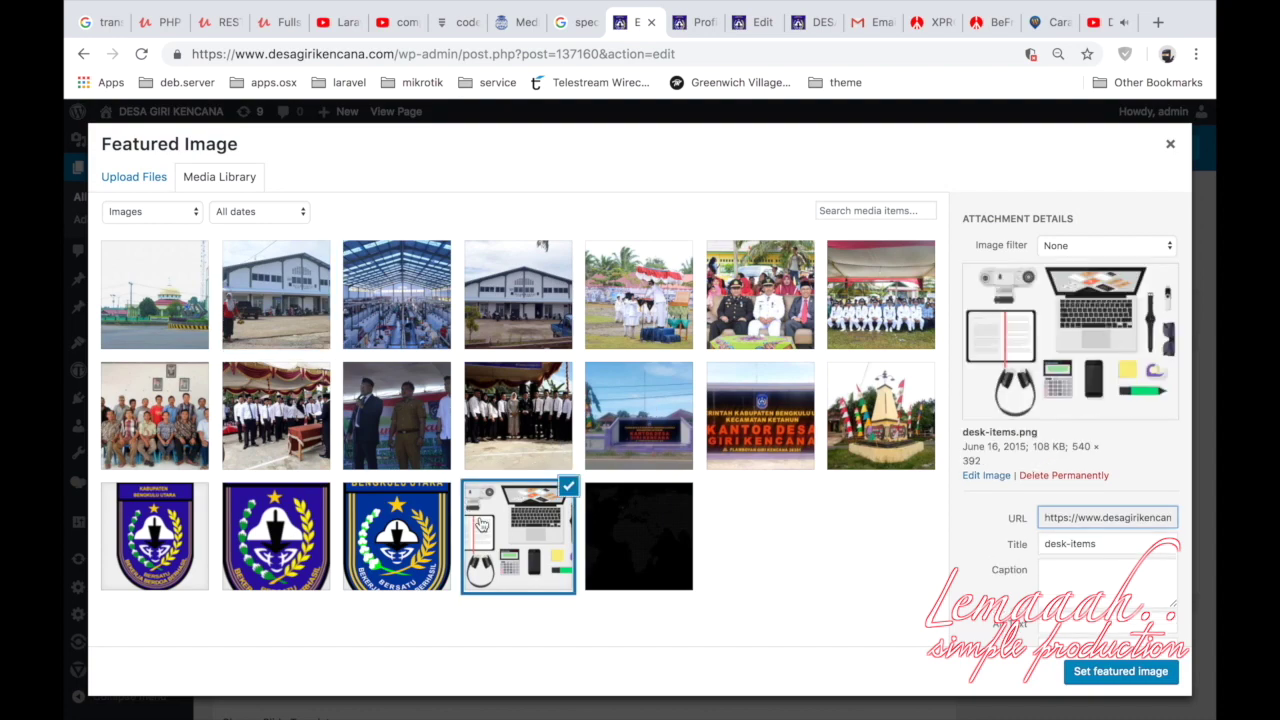
{"action": "left_click", "coordinate": [294, 311]}
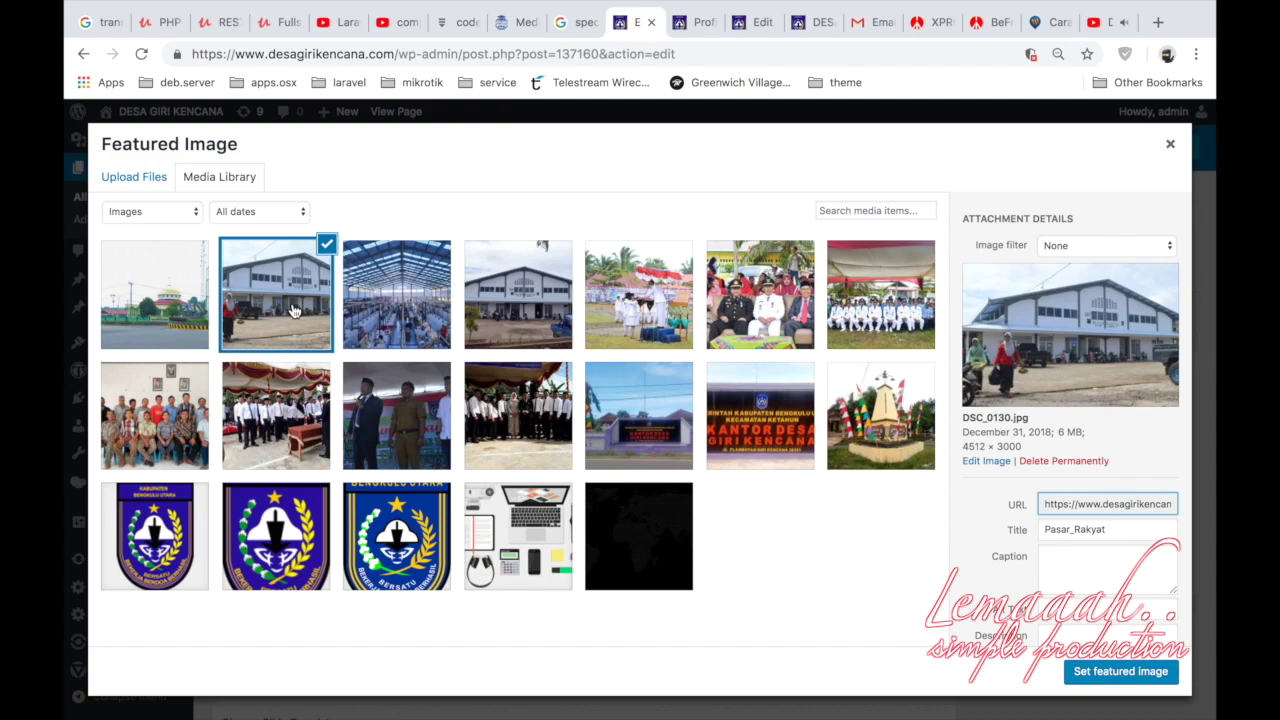
{"action": "left_click", "coordinate": [351, 311]}
{"action": "left_click", "coordinate": [1080, 682]}
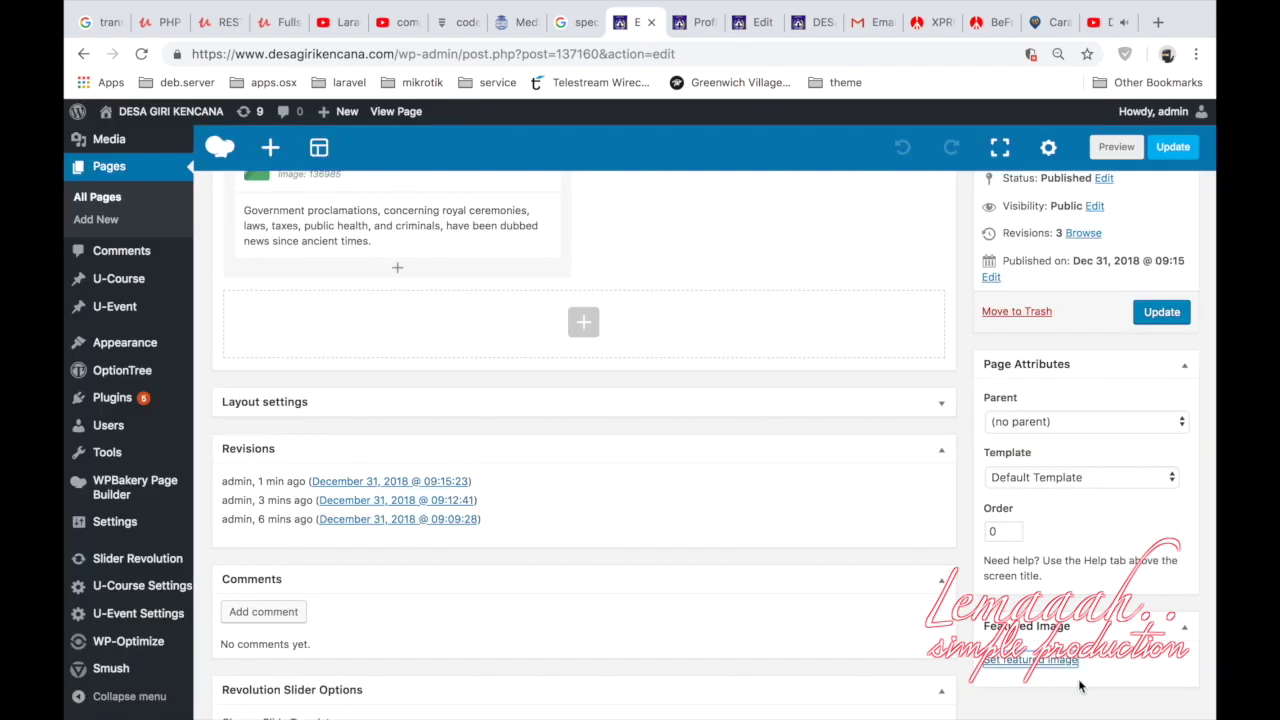
Remove the featured image from the Profil Desa page.
{"action": "scroll", "coordinate": [567, 390], "scroll_direction": "up", "scroll_amount": 3}
{"action": "scroll", "coordinate": [567, 382], "scroll_direction": "up", "scroll_amount": 3}
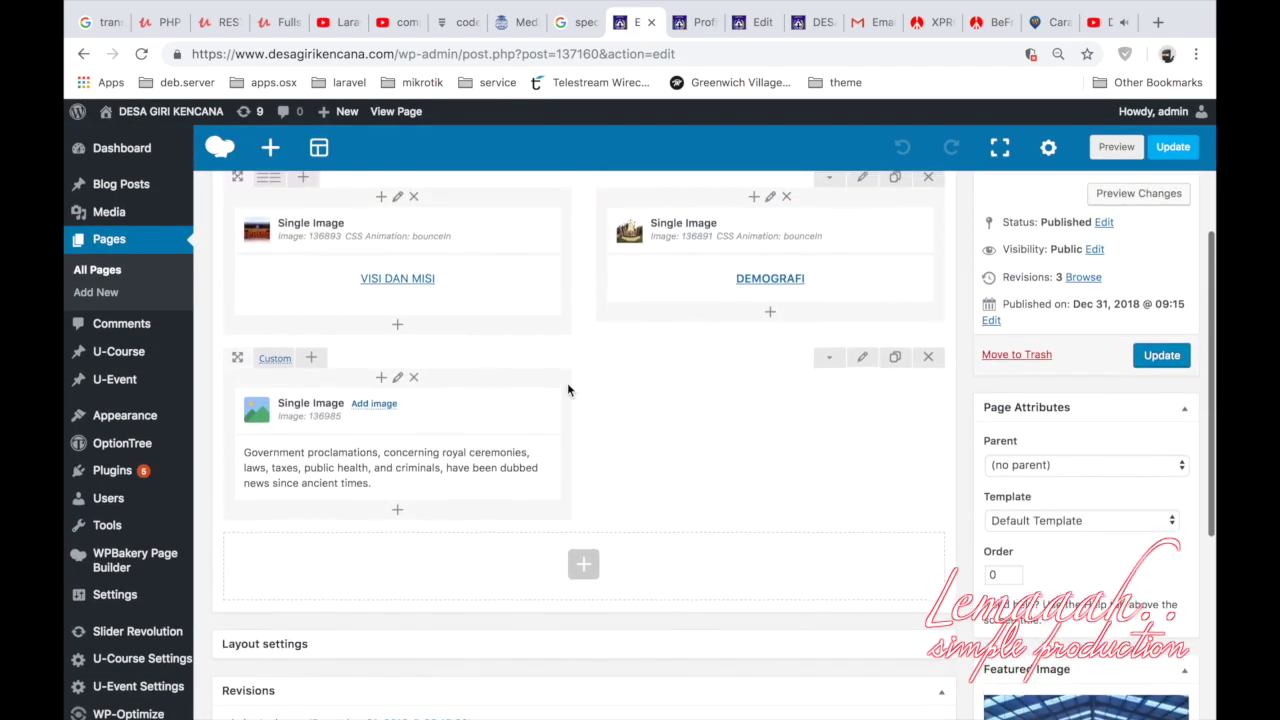
{"action": "scroll", "coordinate": [602, 456], "scroll_direction": "down", "scroll_amount": 1}
{"action": "scroll", "coordinate": [603, 460], "scroll_direction": "down", "scroll_amount": 5}
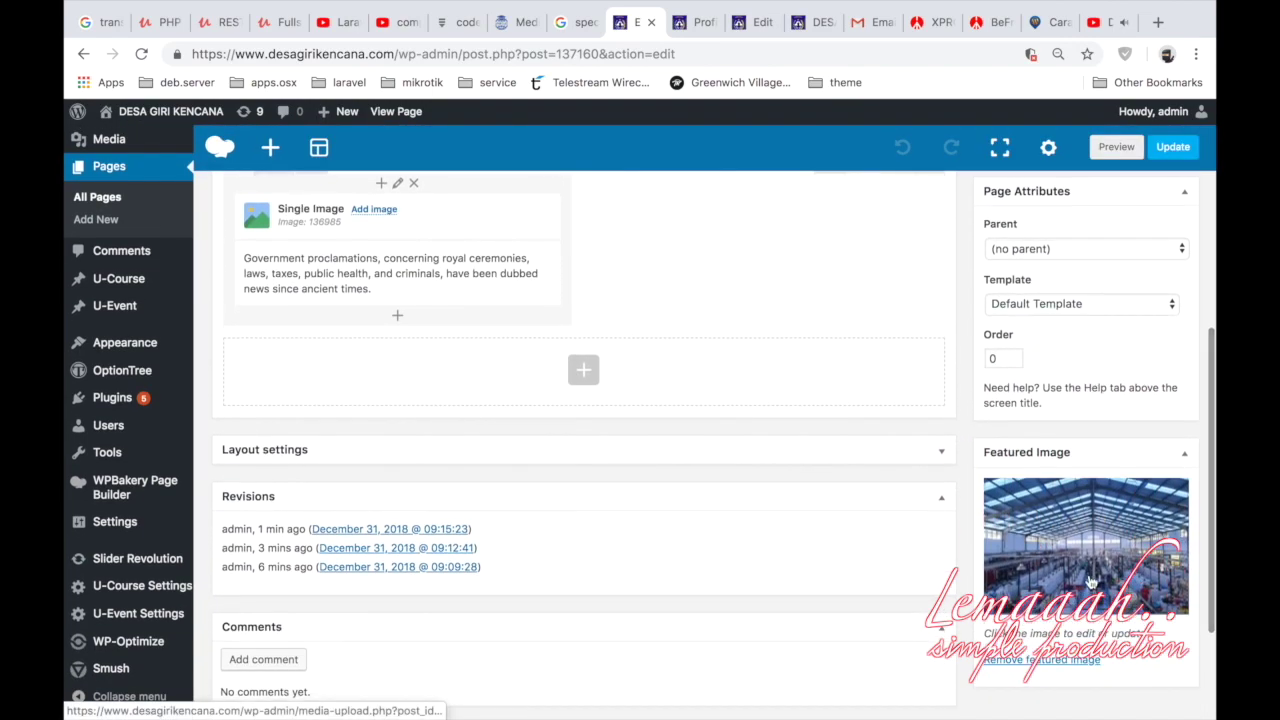
{"action": "left_click", "coordinate": [1041, 660]}
{"action": "scroll", "coordinate": [838, 428], "scroll_direction": "up", "scroll_amount": 10}
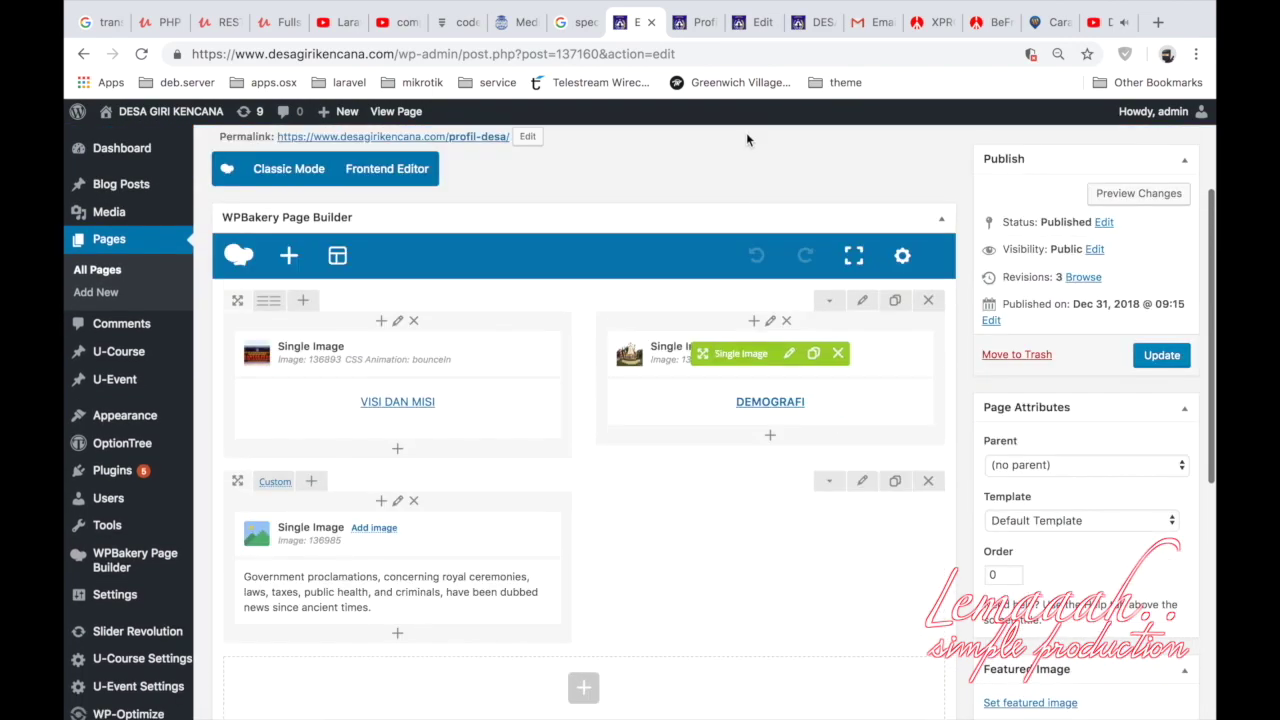
Review the FASILITAS DESA page's builder content and its front-end preview, then close the preview.
{"action": "left_click", "coordinate": [755, 22]}
{"action": "scroll", "coordinate": [691, 415], "scroll_direction": "down", "scroll_amount": 5}
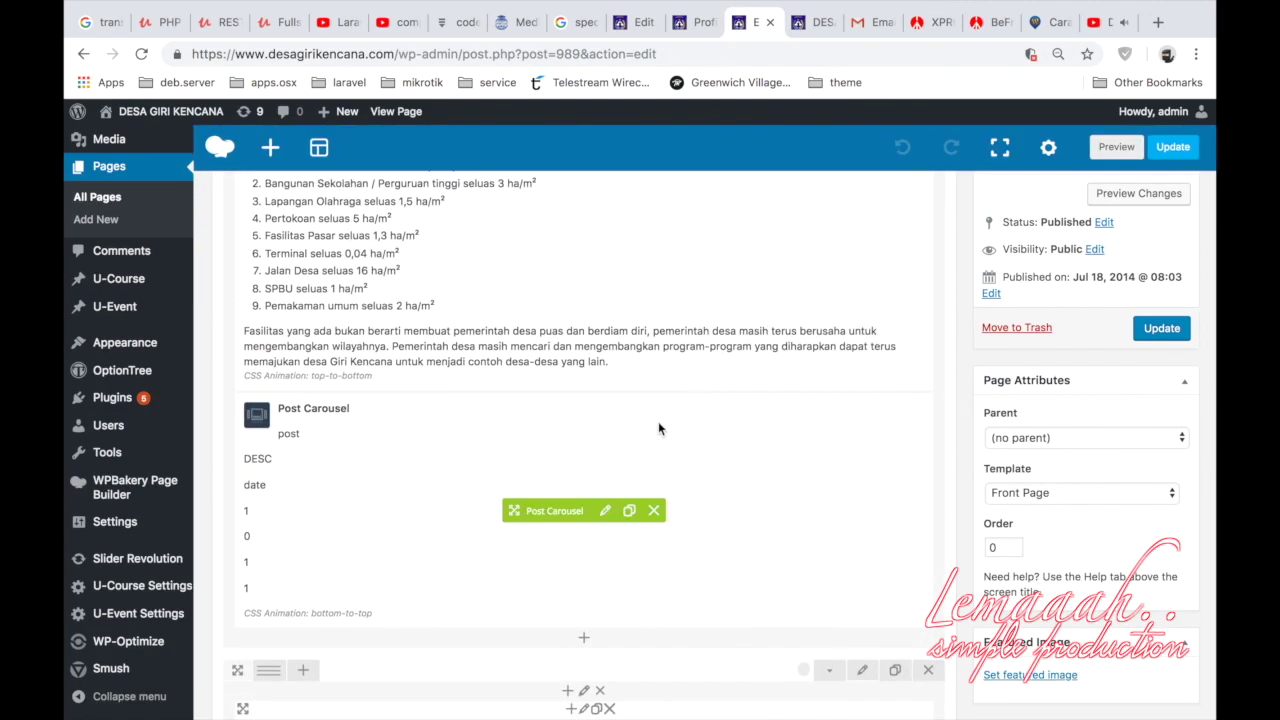
{"action": "scroll", "coordinate": [556, 445], "scroll_direction": "up", "scroll_amount": 4}
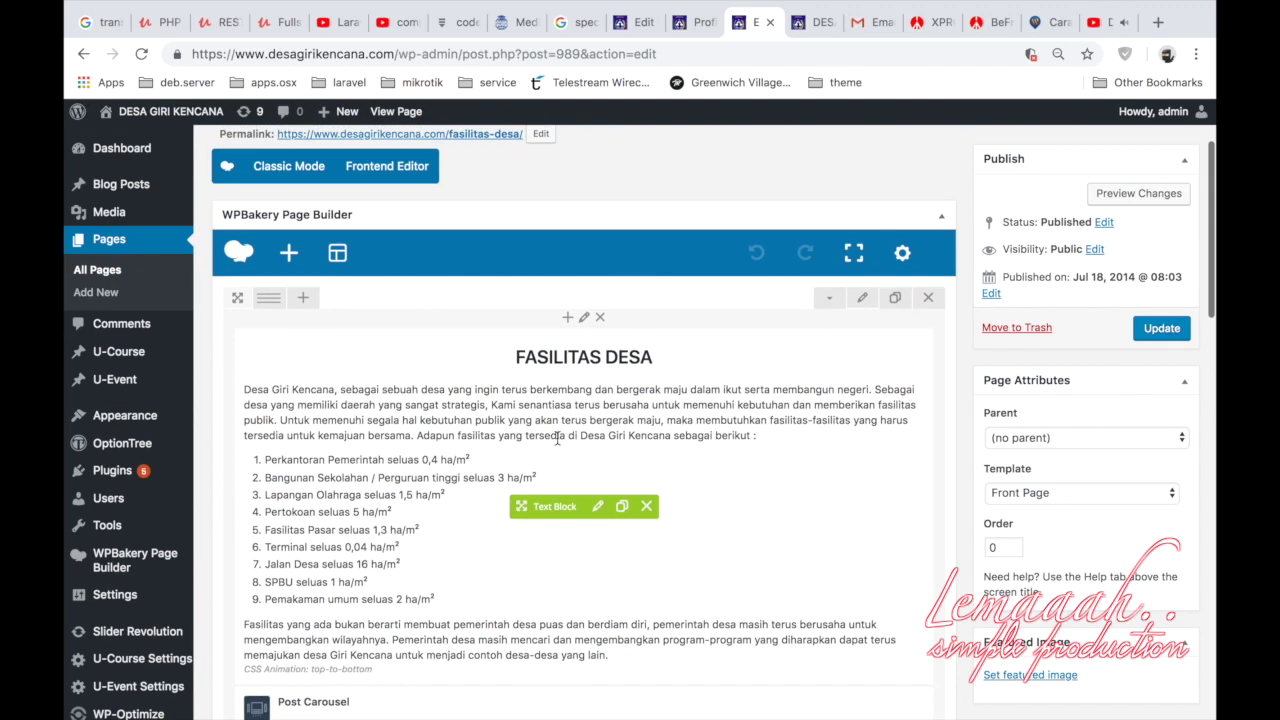
{"action": "left_click", "coordinate": [1149, 204]}
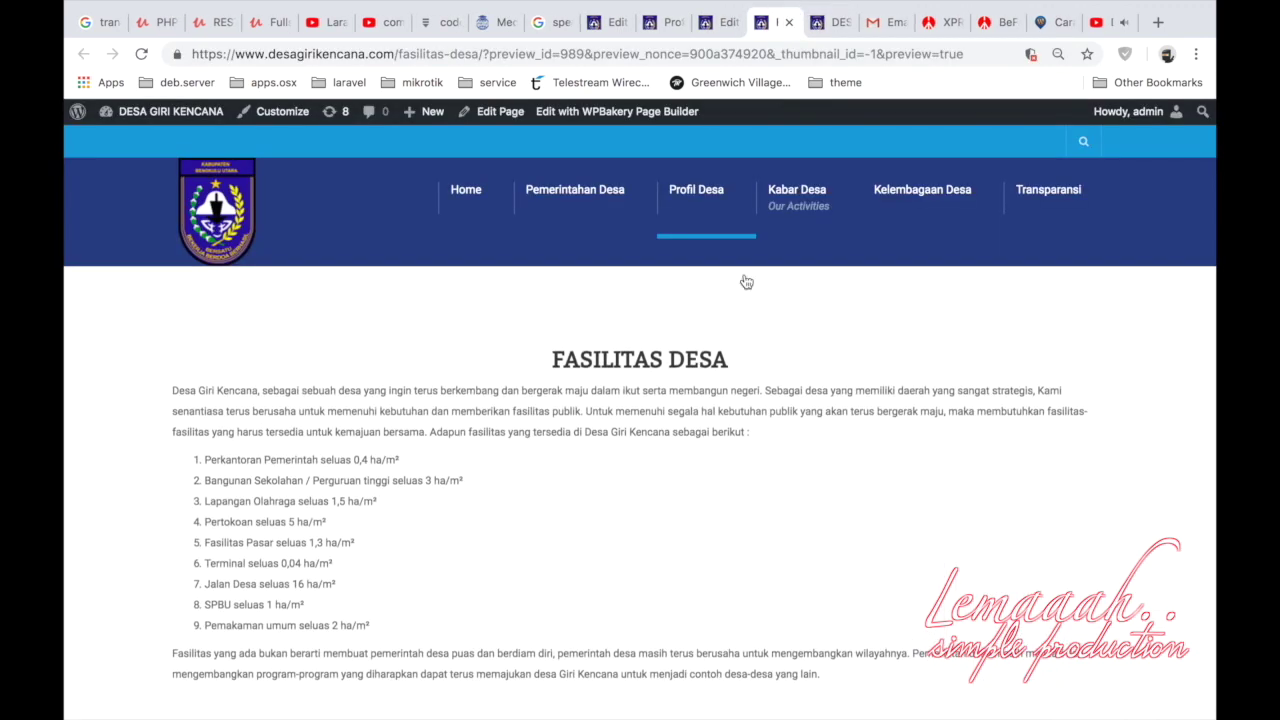
{"action": "scroll", "coordinate": [730, 572], "scroll_direction": "down", "scroll_amount": 10}
{"action": "scroll", "coordinate": [730, 572], "scroll_direction": "up", "scroll_amount": 10}
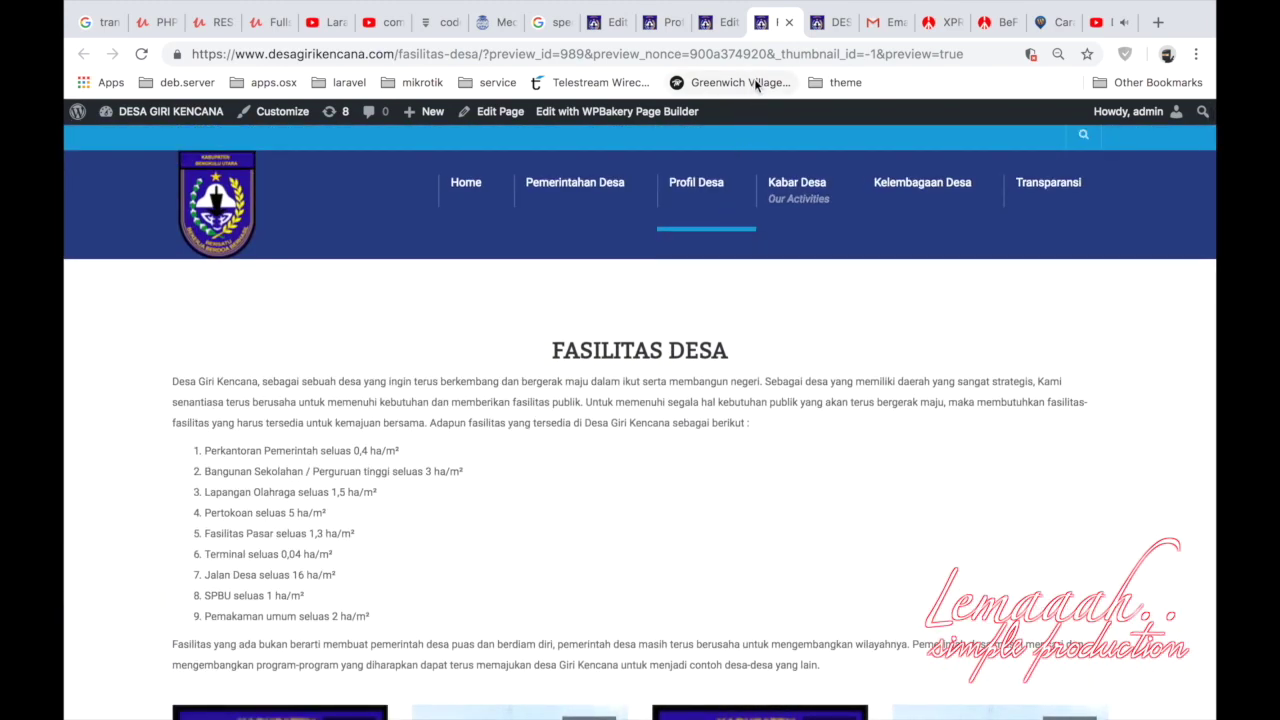
{"action": "left_click", "coordinate": [788, 23]}
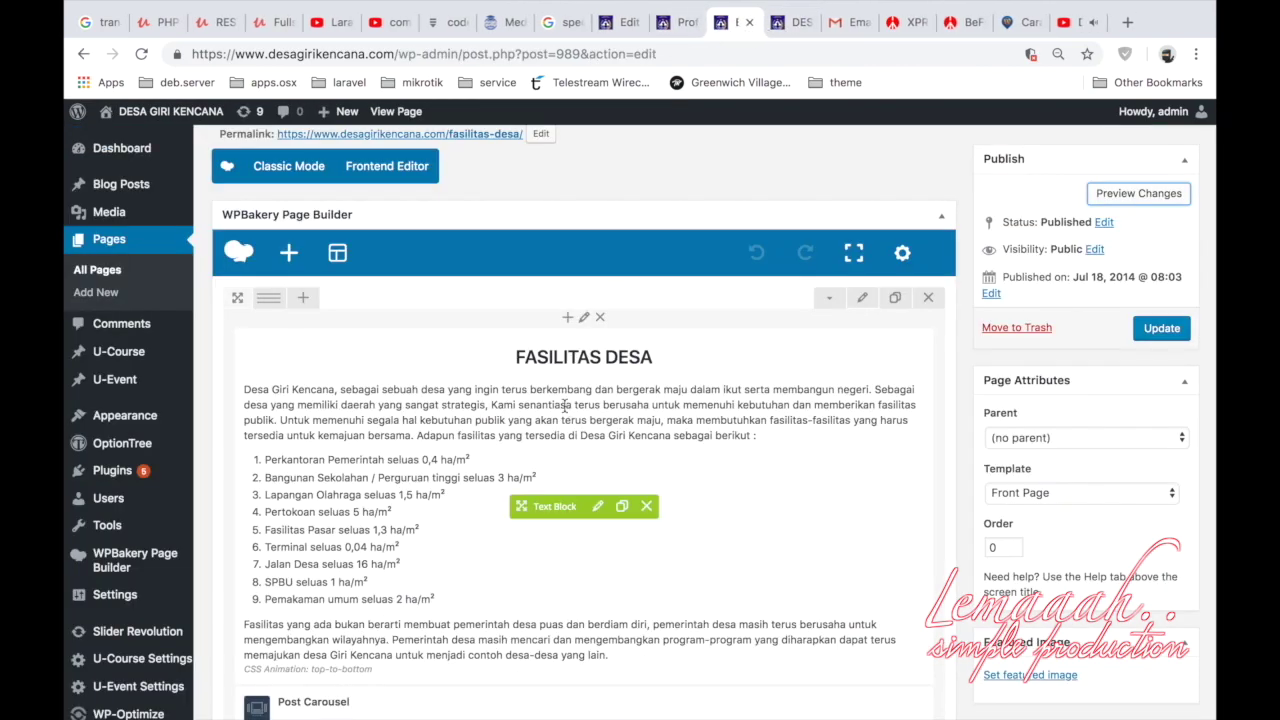
Assign the Pasar_Dalam photo to the empty Single Image element in the second row of the Profil Desa page.
{"action": "left_click", "coordinate": [697, 23]}
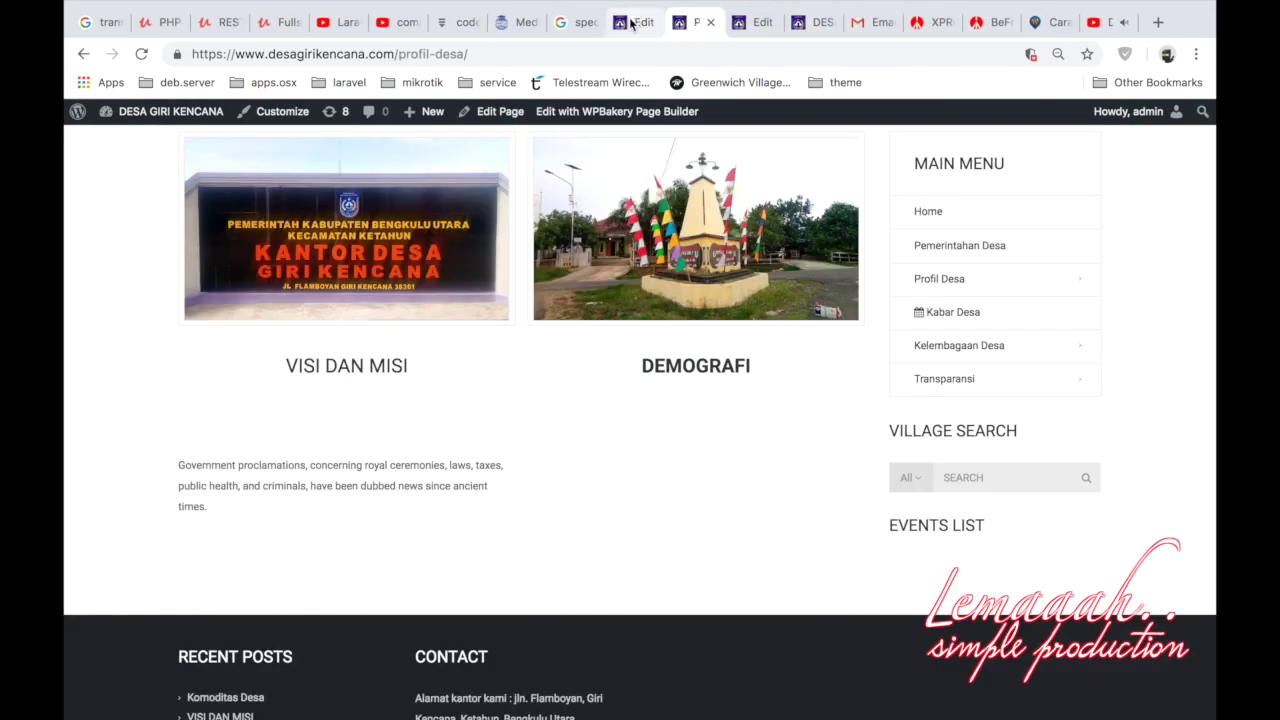
{"action": "left_click", "coordinate": [631, 23]}
{"action": "mouse_move", "coordinate": [352, 540]}
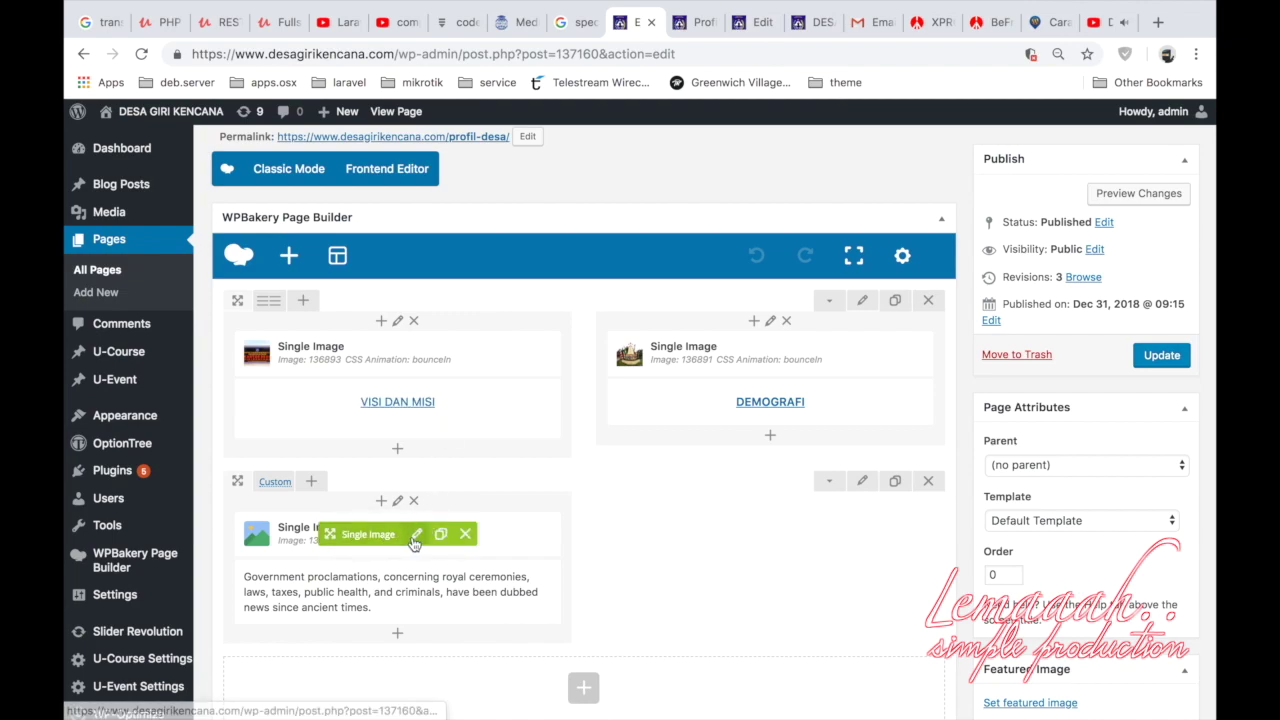
{"action": "left_click", "coordinate": [415, 536]}
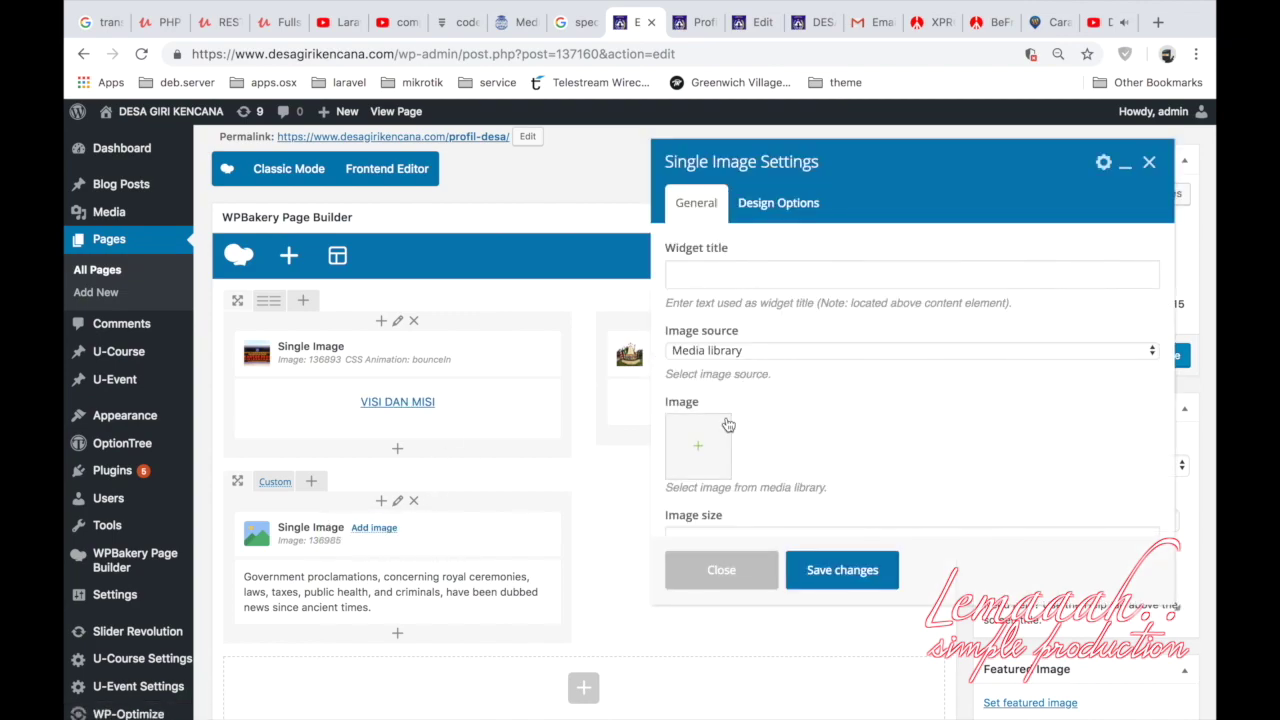
{"action": "left_click", "coordinate": [699, 446]}
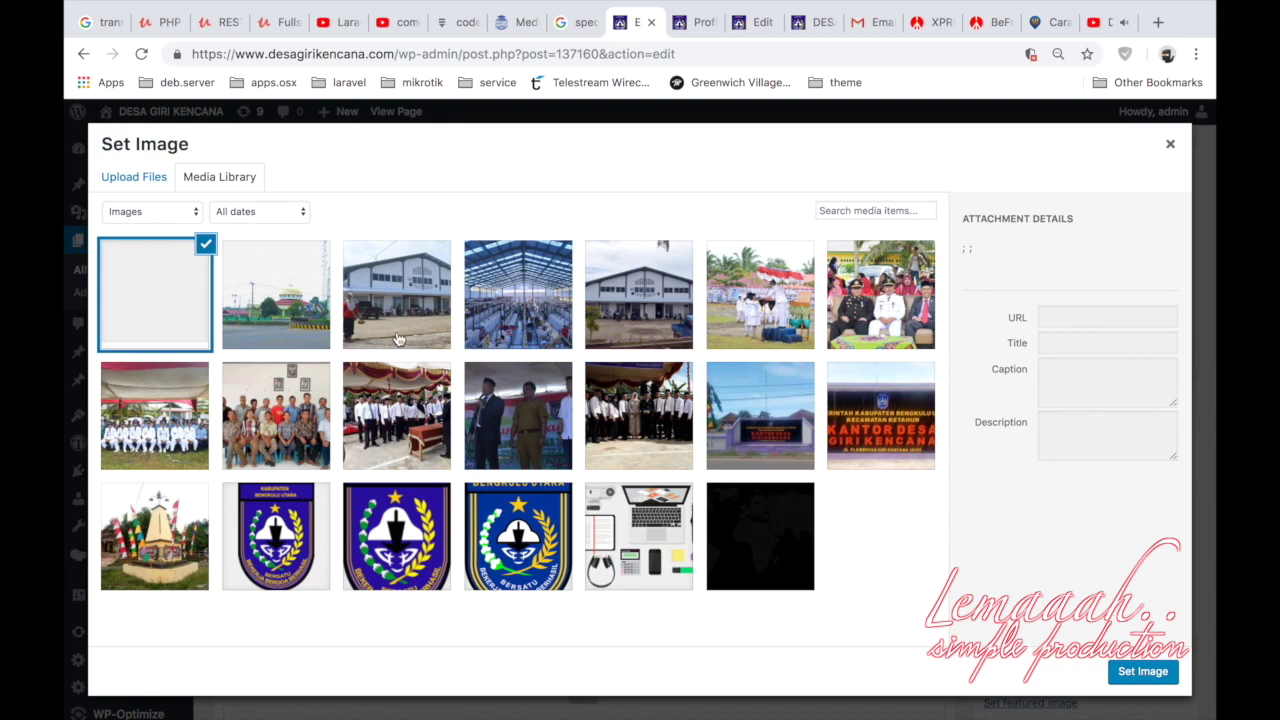
{"action": "left_click", "coordinate": [499, 312]}
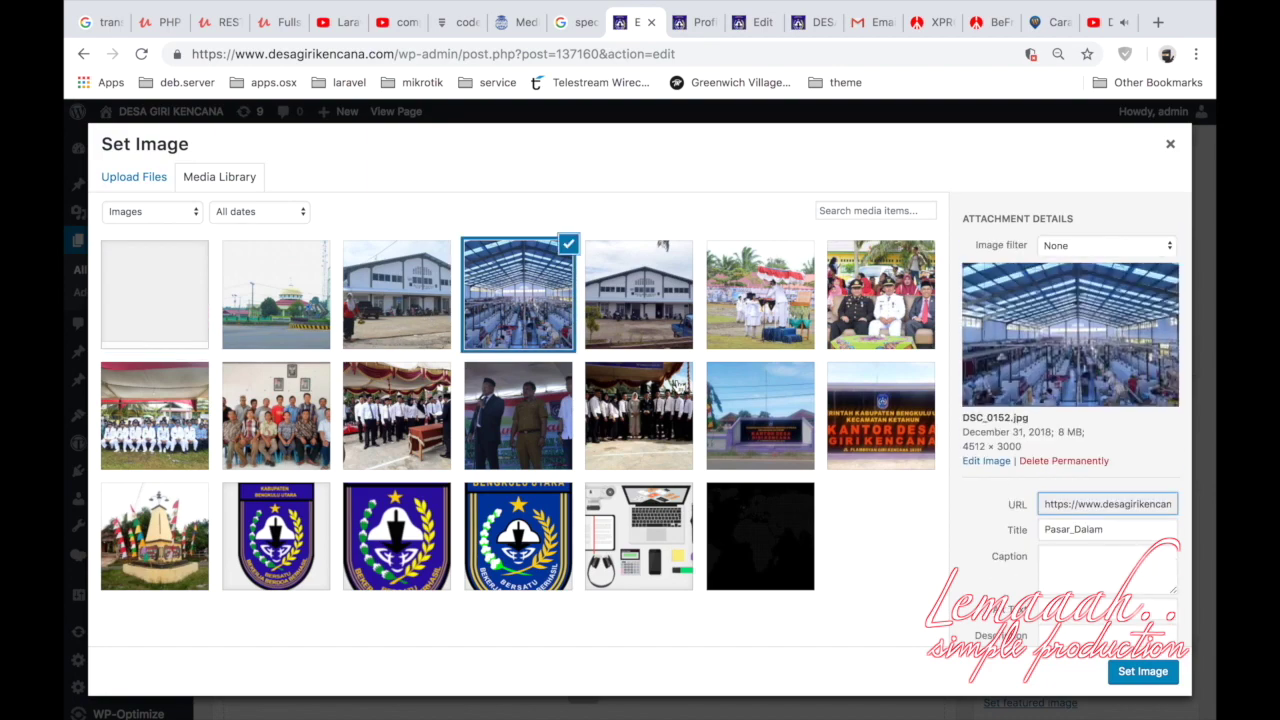
{"action": "left_click", "coordinate": [1116, 673]}
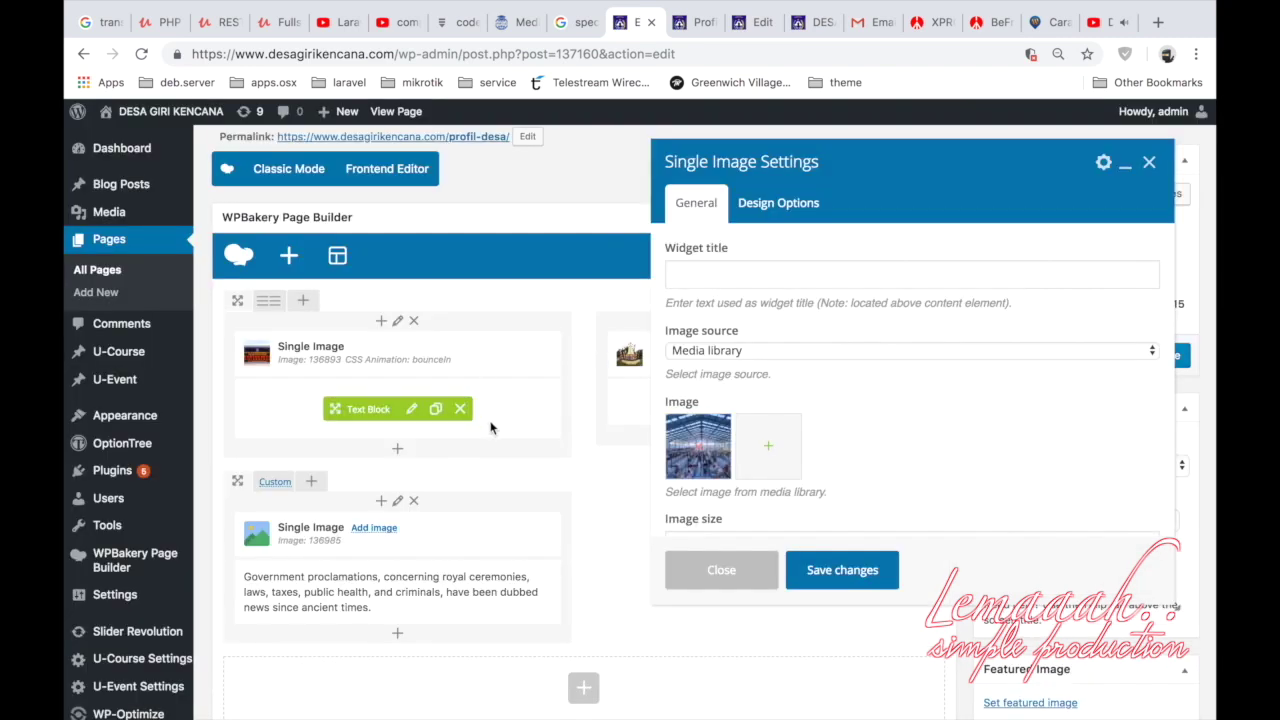
Set the second-row image to Center alignment with the bounceIn CSS animation, keeping the Default style, and save the element.
{"action": "scroll", "coordinate": [718, 508], "scroll_direction": "down", "scroll_amount": 3}
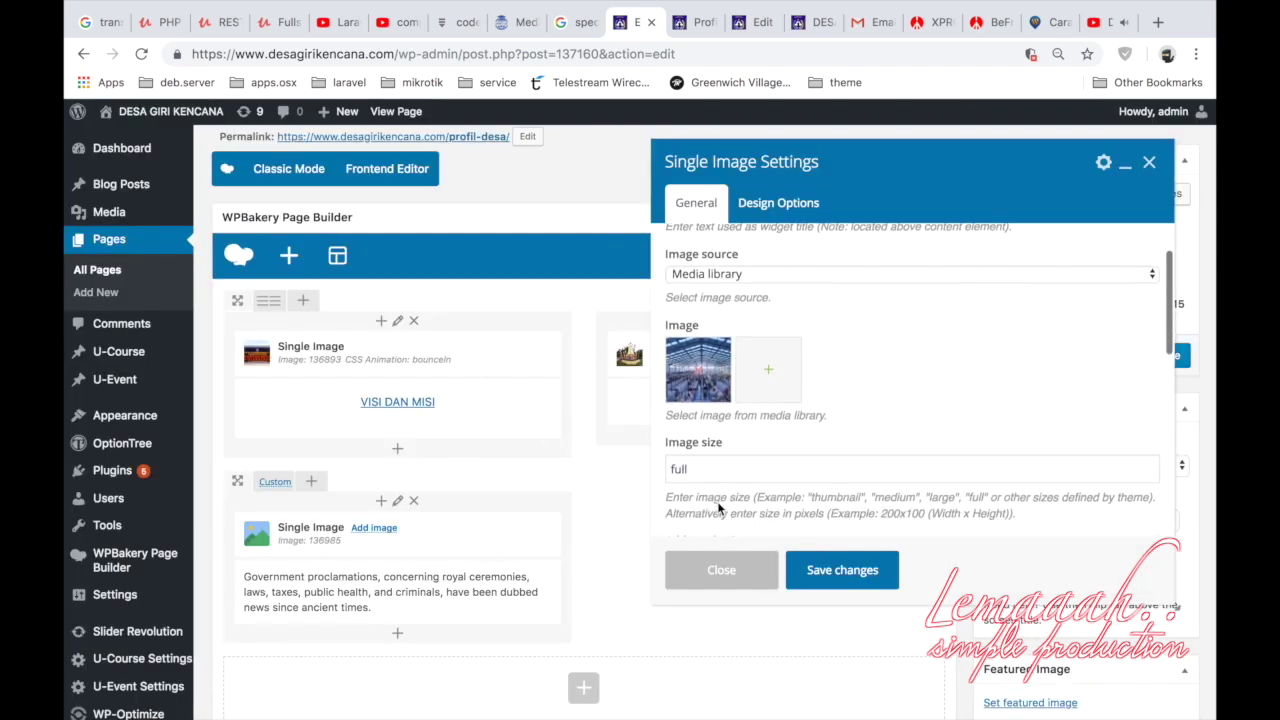
{"action": "scroll", "coordinate": [718, 466], "scroll_direction": "down", "scroll_amount": 4}
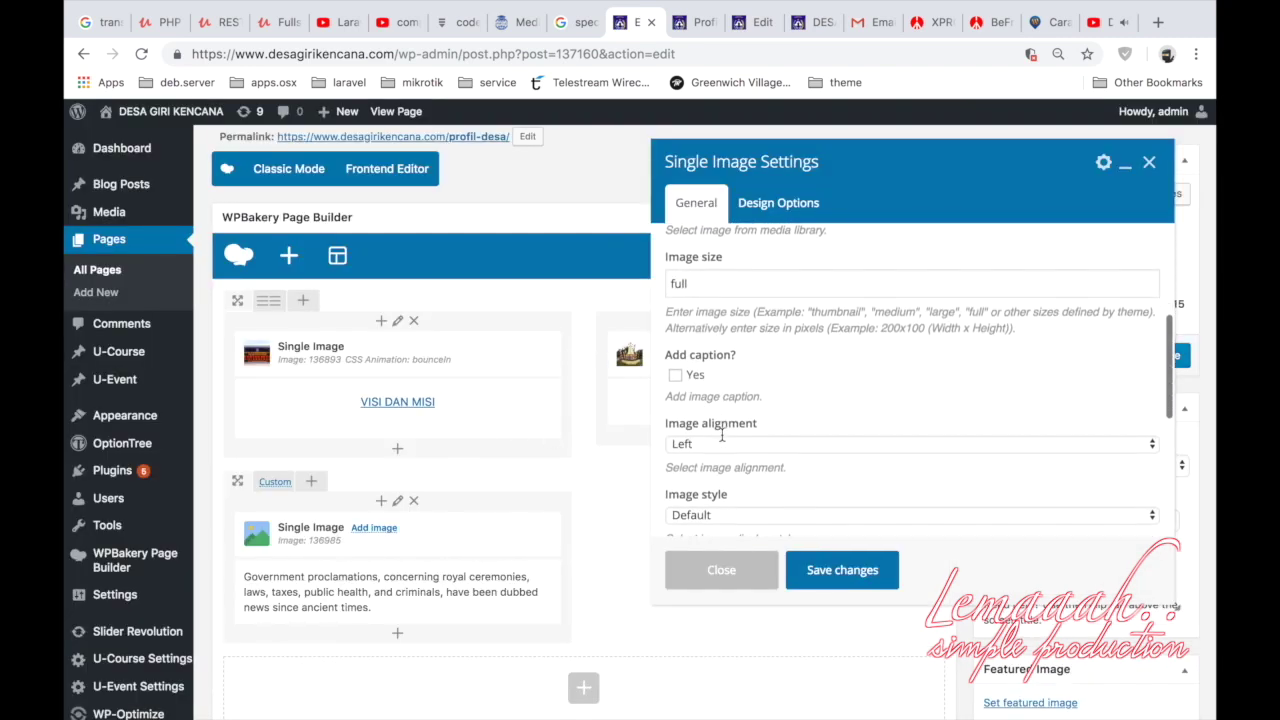
{"action": "left_click", "coordinate": [722, 425]}
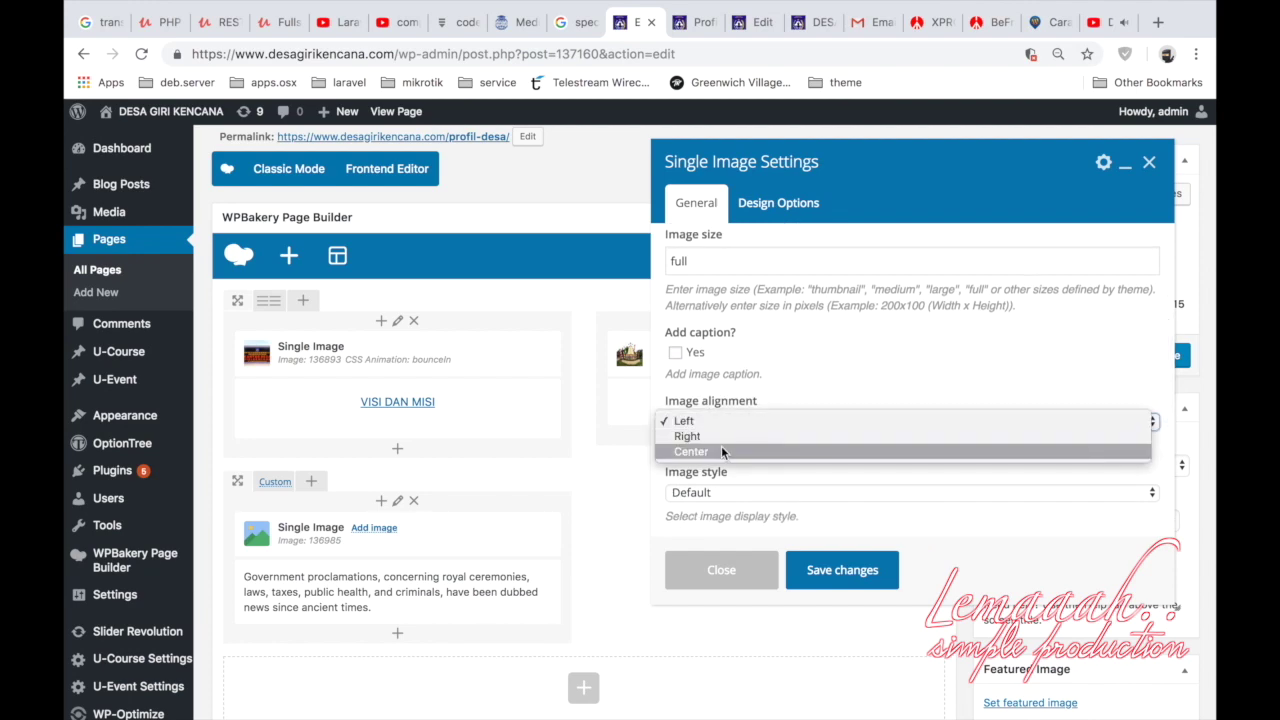
{"action": "left_click", "coordinate": [721, 445]}
{"action": "scroll", "coordinate": [718, 493], "scroll_direction": "down", "scroll_amount": 5}
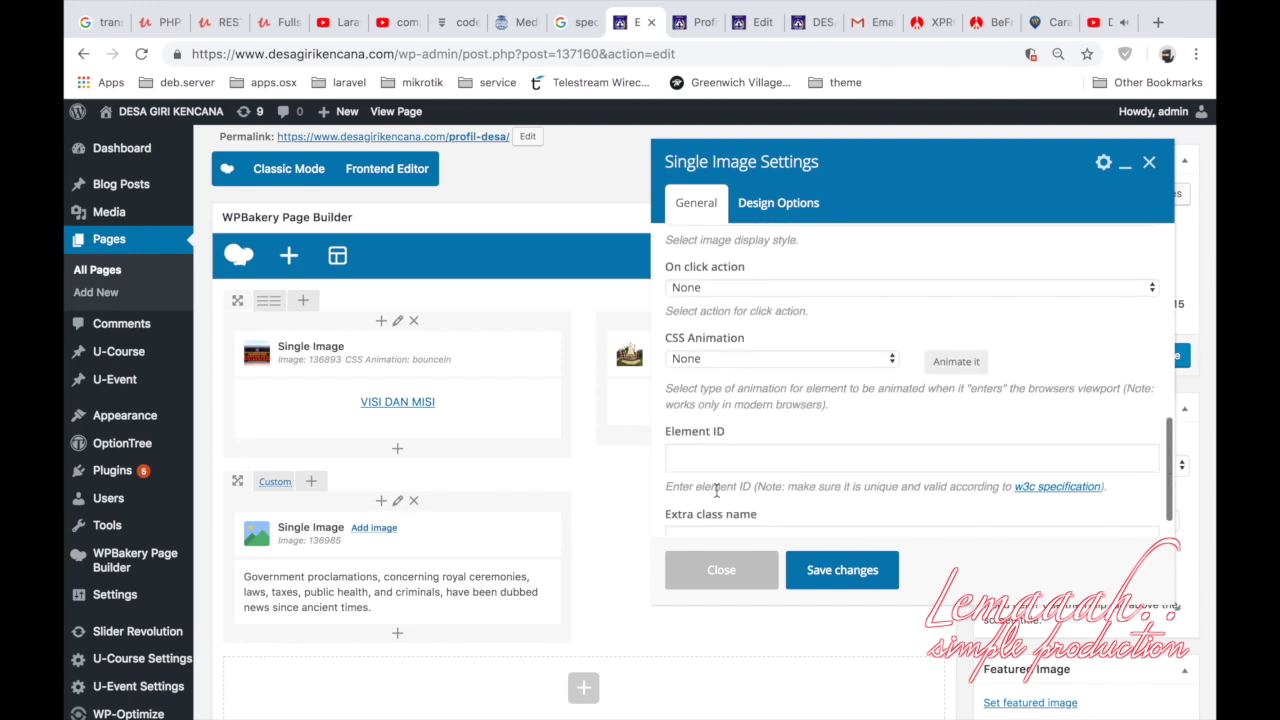
{"action": "left_click", "coordinate": [730, 383]}
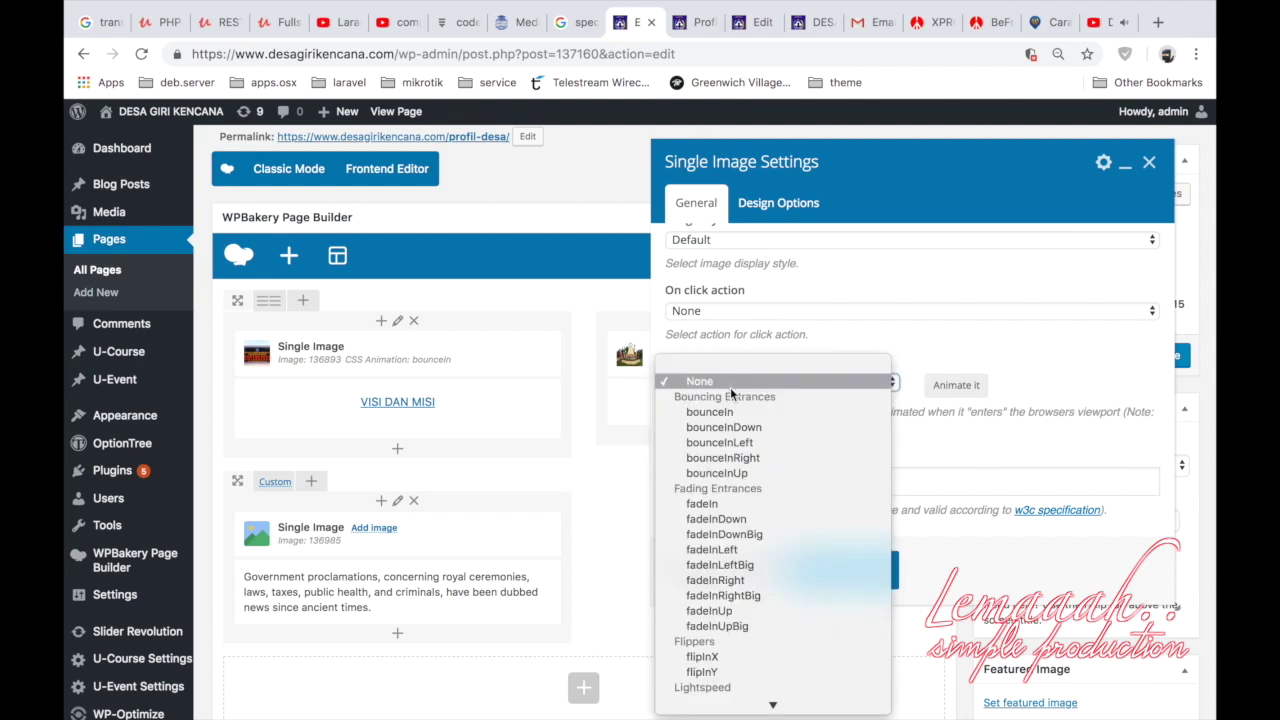
{"action": "left_click", "coordinate": [731, 412]}
{"action": "scroll", "coordinate": [730, 370], "scroll_direction": "up", "scroll_amount": 2}
{"action": "left_click", "coordinate": [730, 339]}
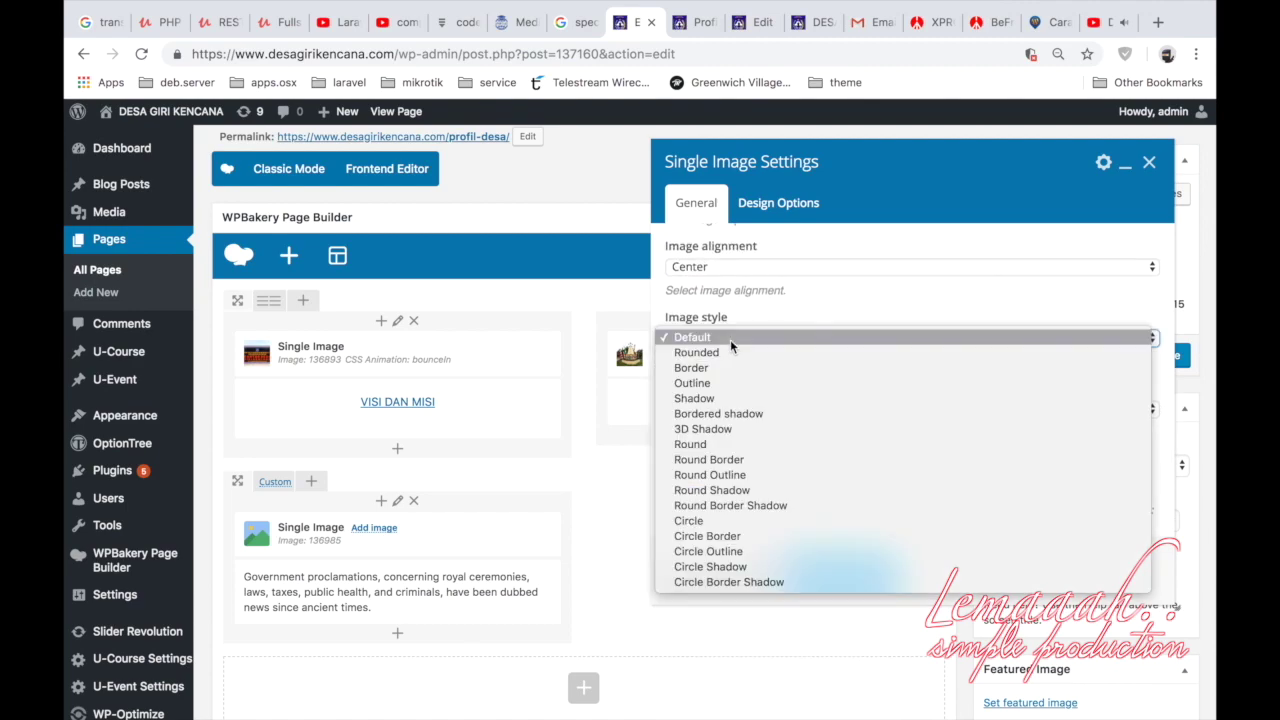
{"action": "left_click", "coordinate": [732, 383]}
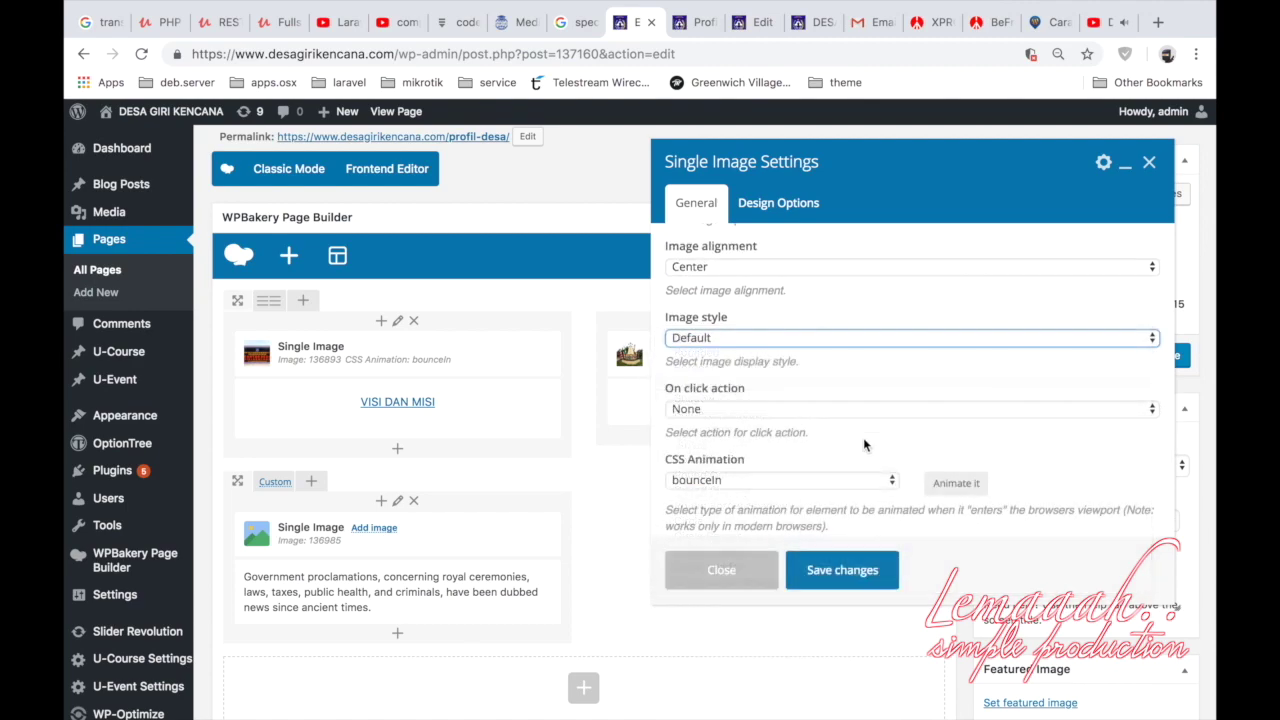
{"action": "left_click", "coordinate": [848, 563]}
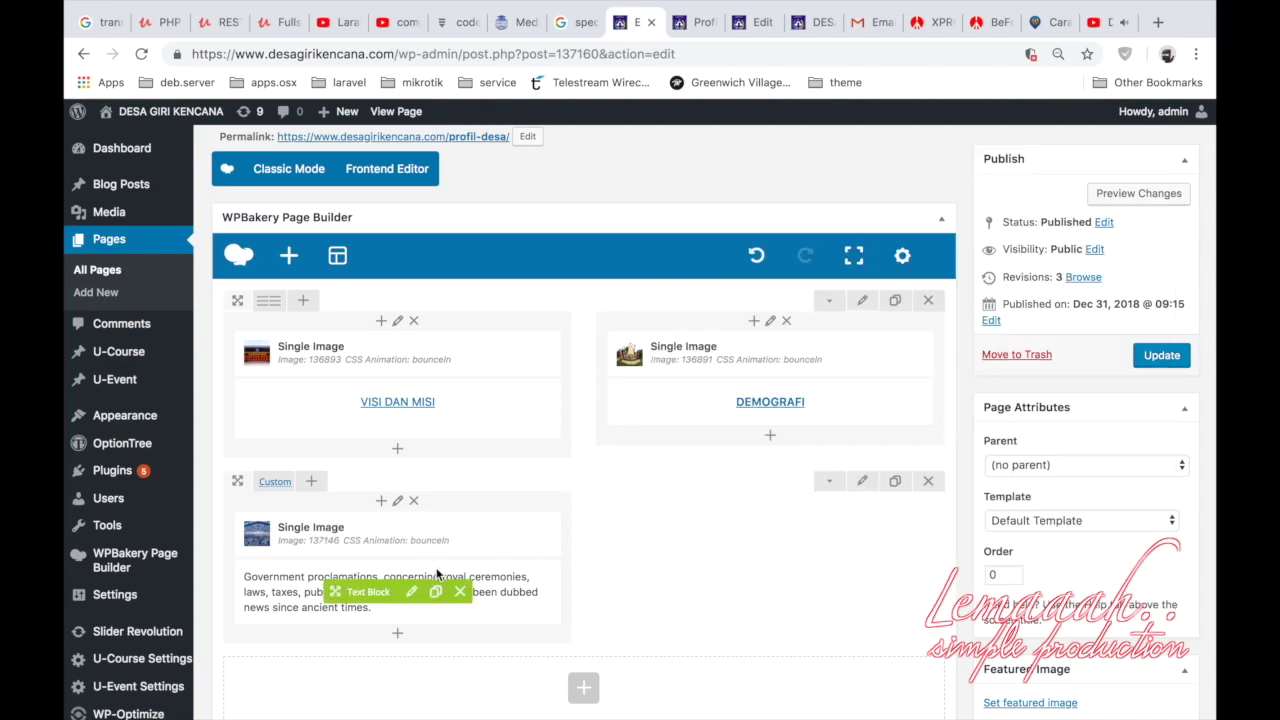
Clear the placeholder text from the text block below the second-row image and set its format to Heading 2.
{"action": "left_click", "coordinate": [411, 591]}
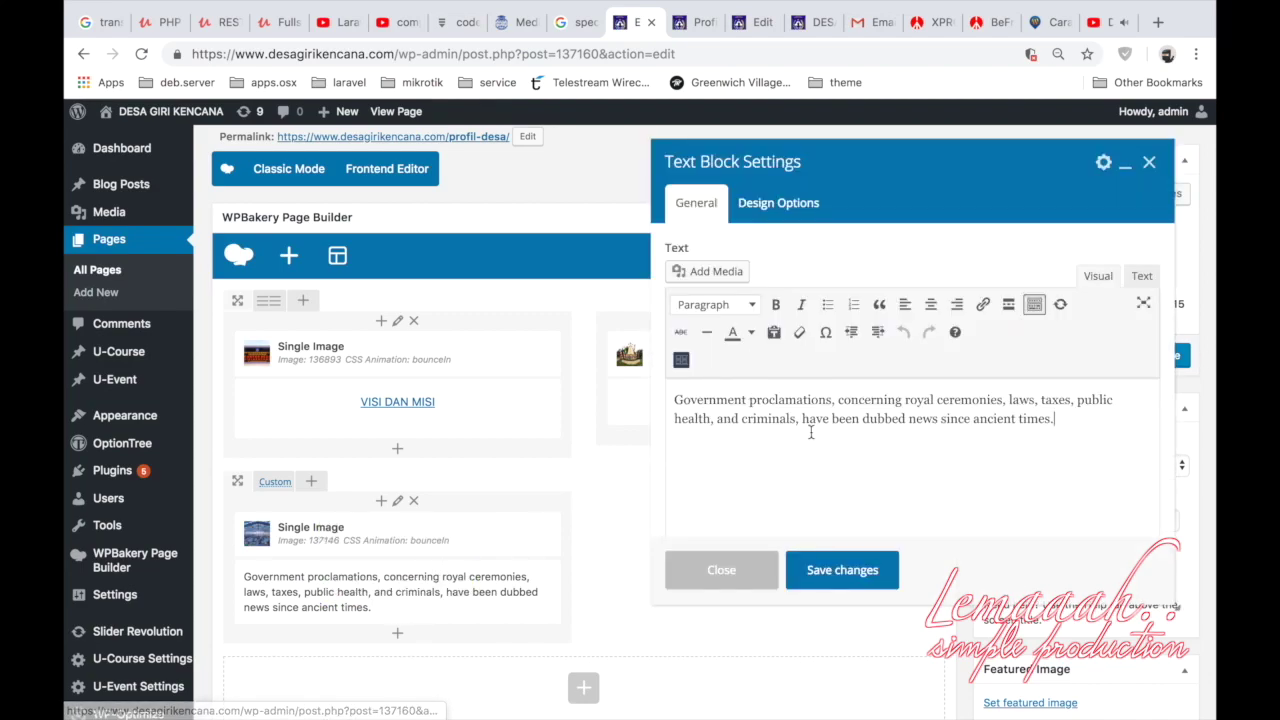
{"action": "left_click_drag", "start_coordinate": [1073, 424], "coordinate": [646, 397]}
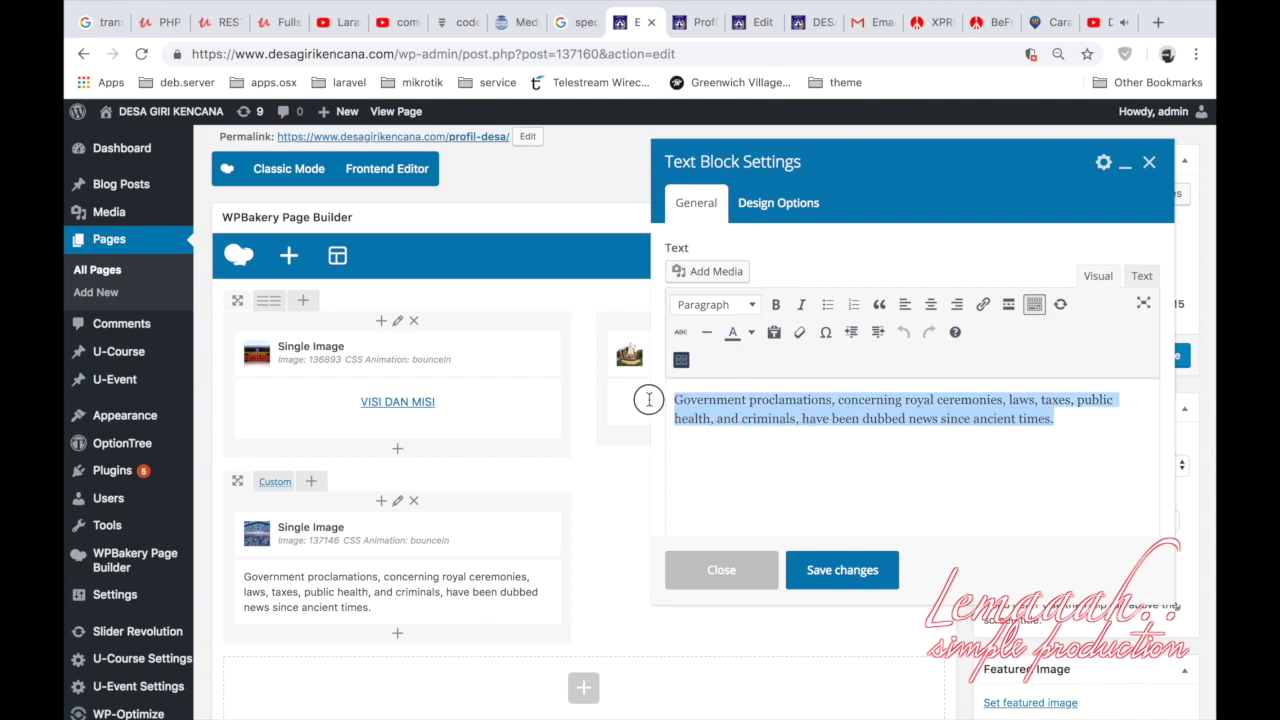
{"action": "key", "text": "BackSpace"}
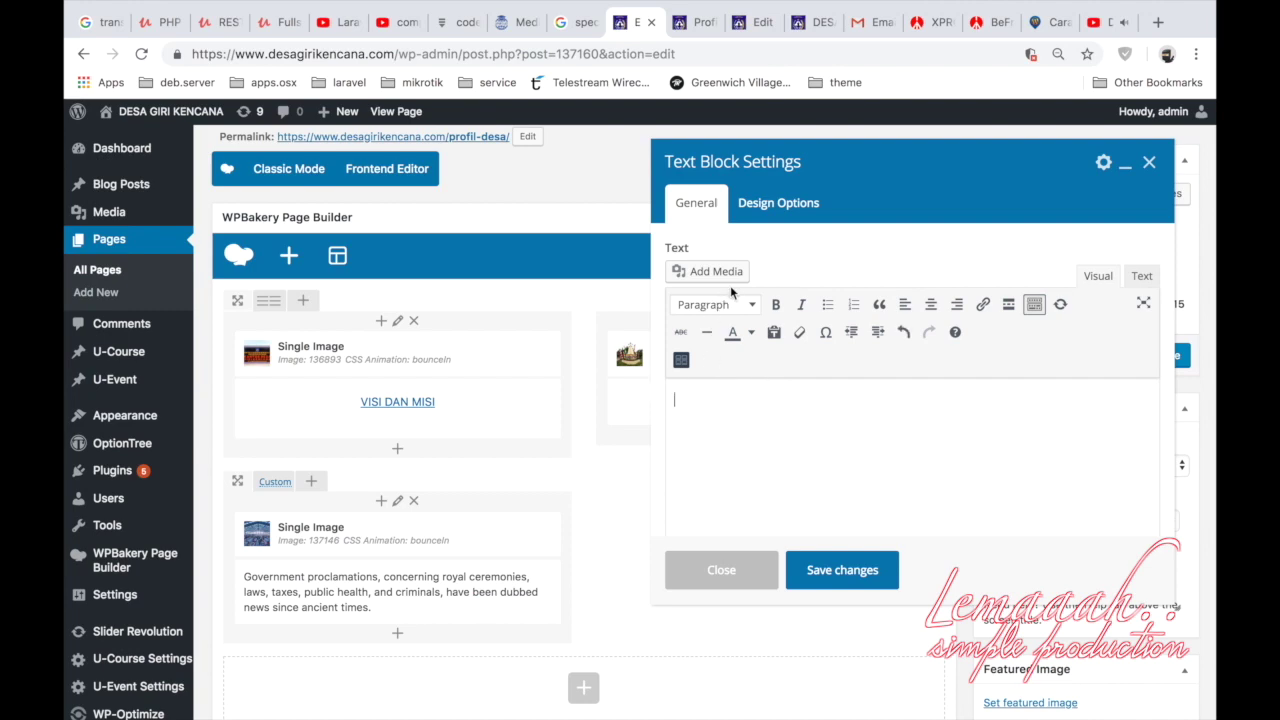
{"action": "left_click", "coordinate": [731, 302]}
{"action": "left_click", "coordinate": [736, 398]}
Copy the FASILITAS DESA page's permalink and insert it into the text block as a link with the text FASILITAS DESA.
{"action": "left_click", "coordinate": [983, 304]}
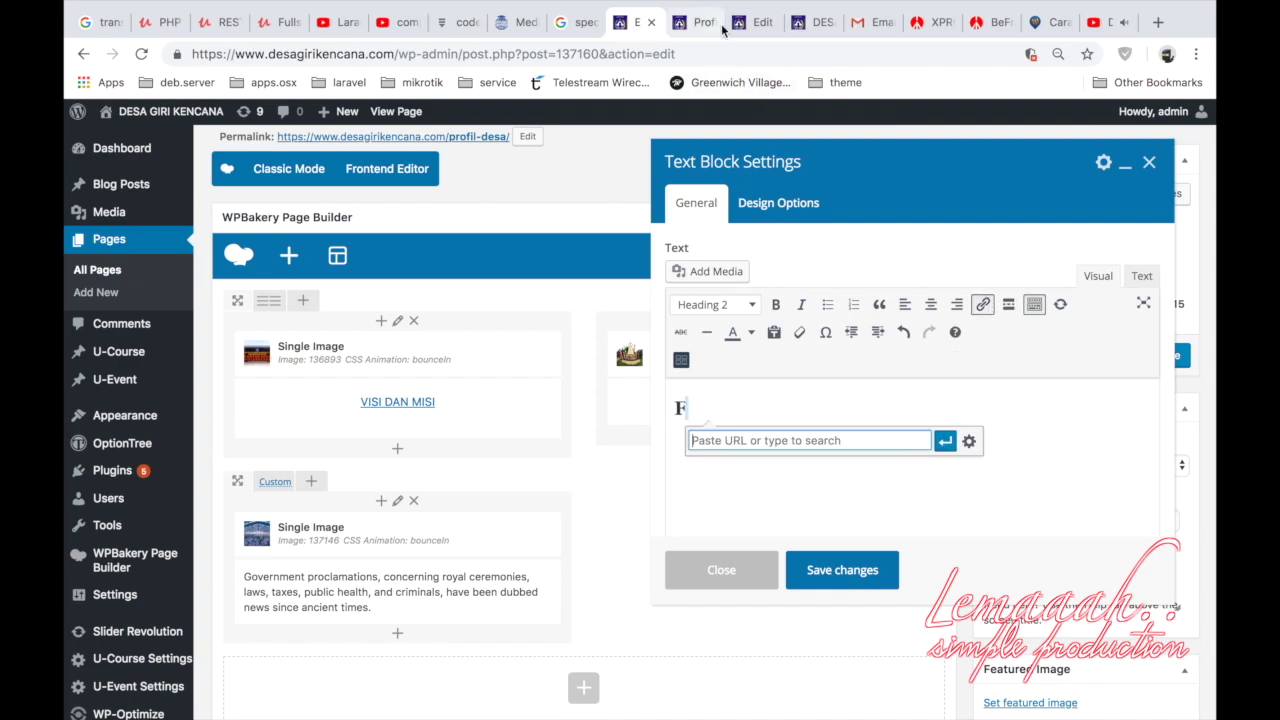
{"action": "left_click", "coordinate": [752, 22]}
{"action": "scroll", "coordinate": [469, 188], "scroll_direction": "up", "scroll_amount": 2}
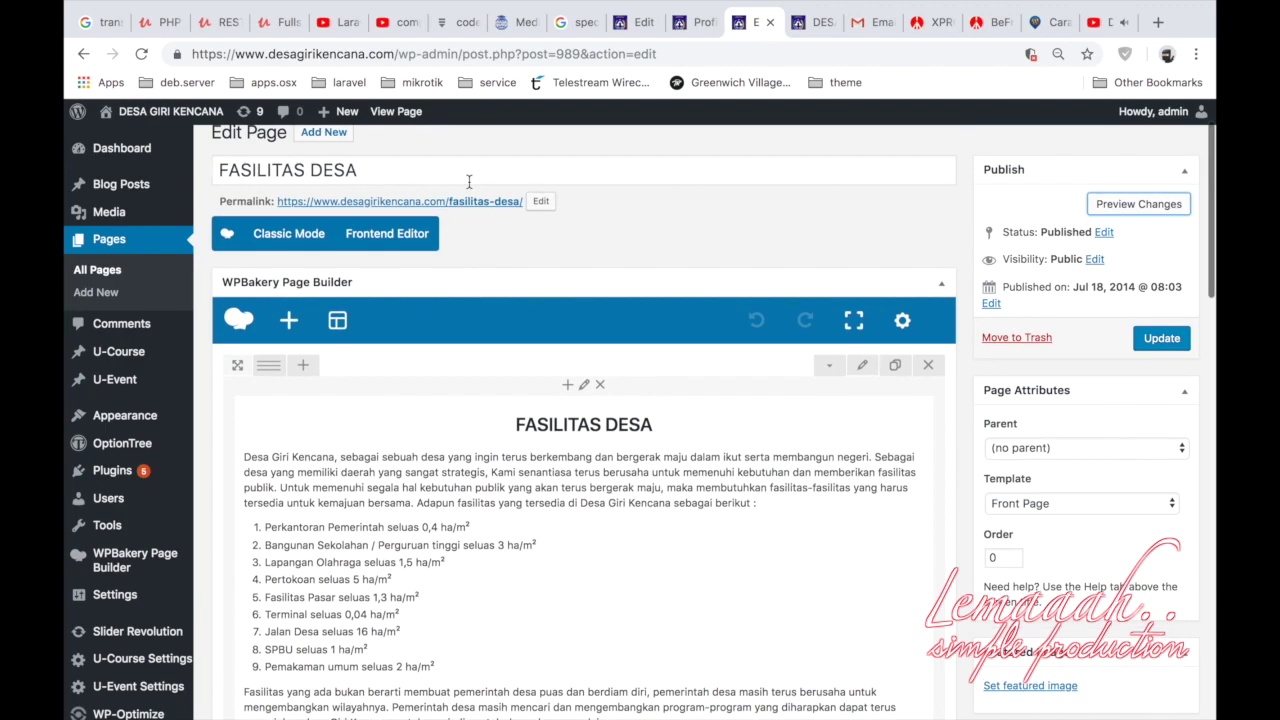
{"action": "right_click", "coordinate": [509, 206]}
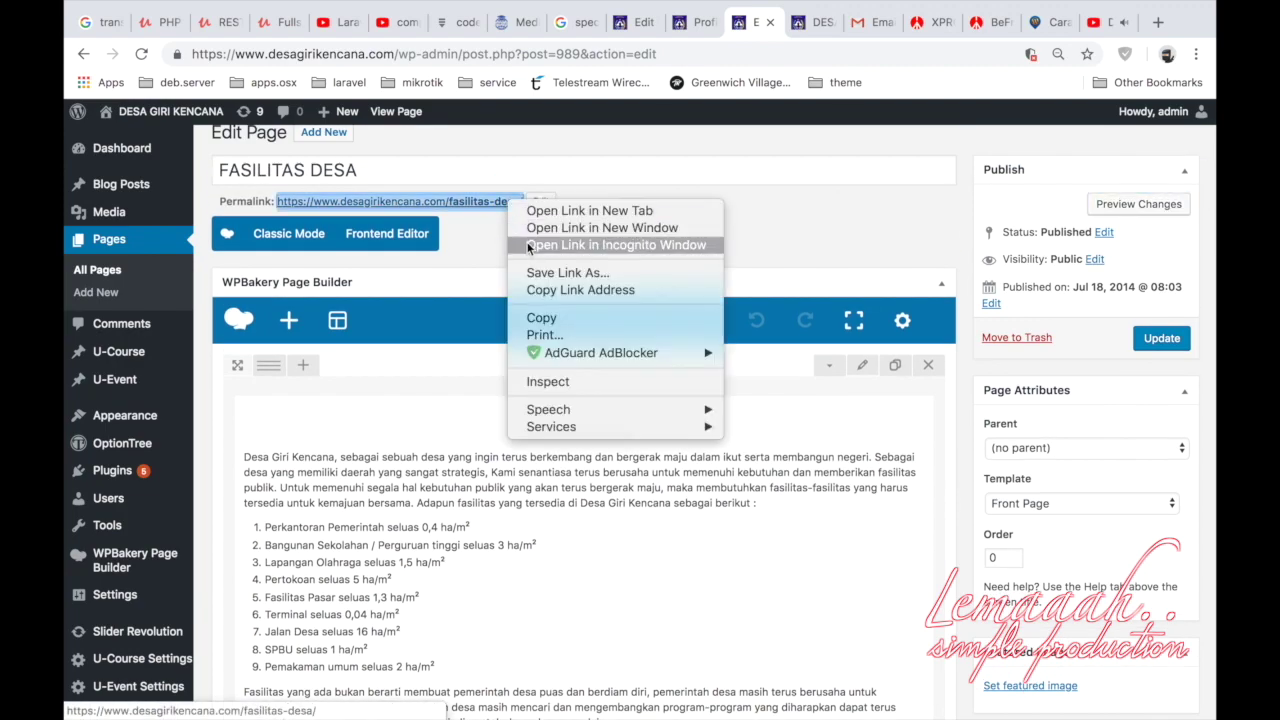
{"action": "left_click", "coordinate": [543, 318]}
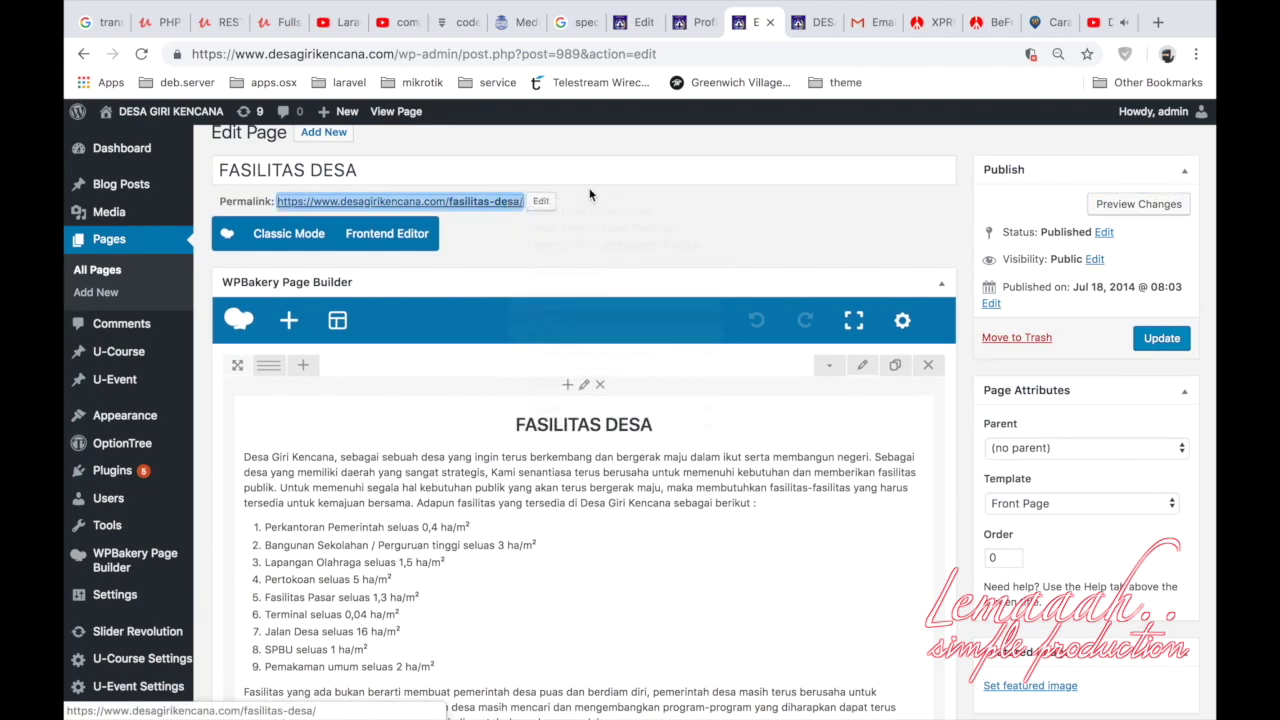
{"action": "left_click", "coordinate": [643, 22]}
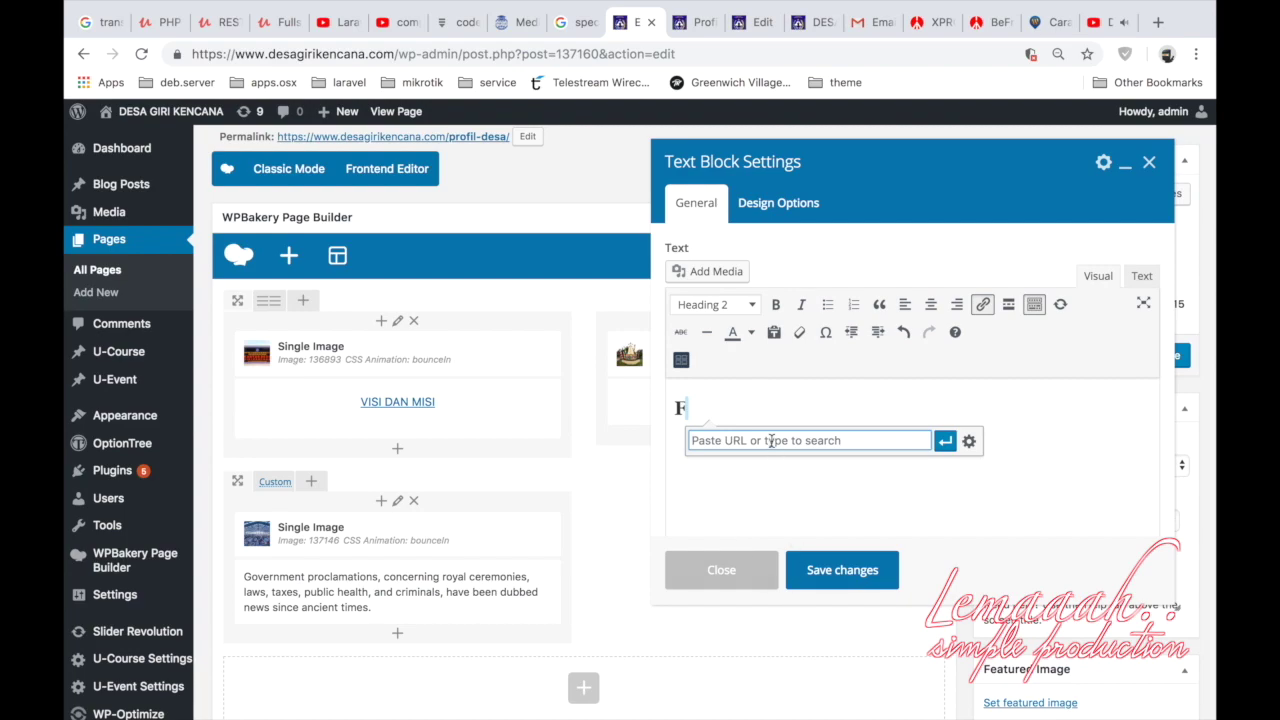
{"action": "key", "text": "super+v"}
{"action": "left_click", "coordinate": [969, 440]}
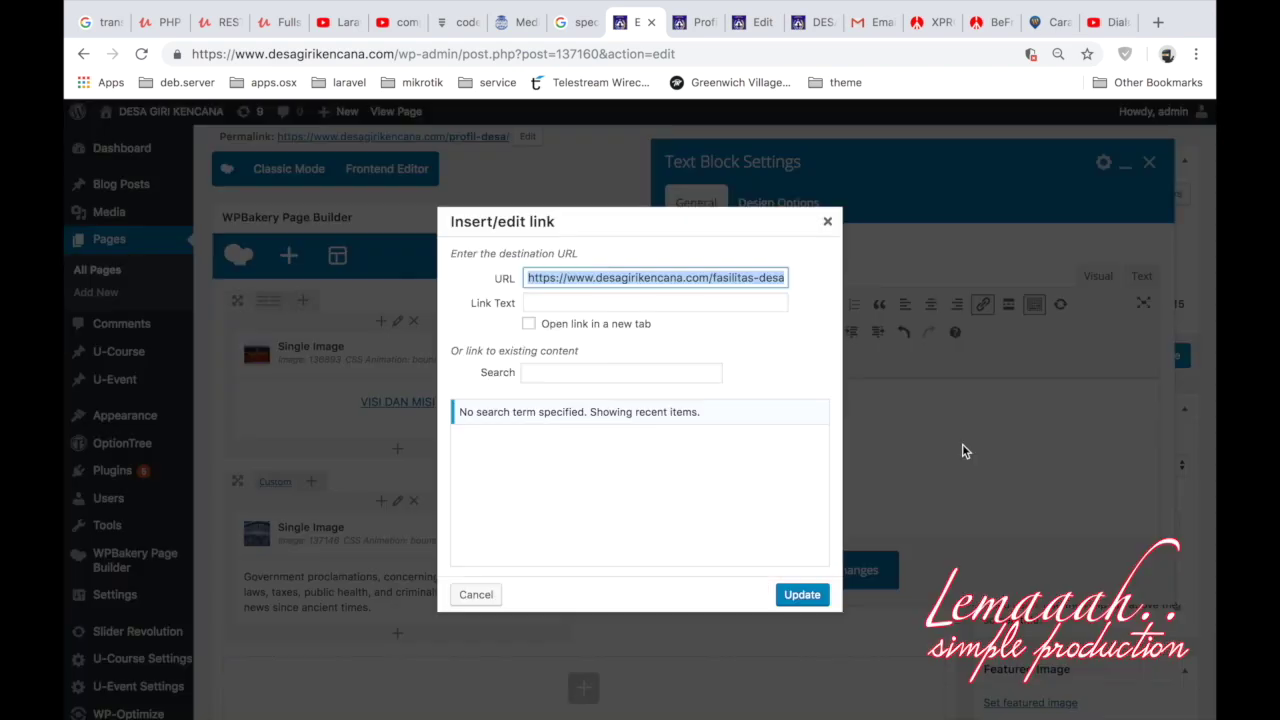
{"action": "left_click", "coordinate": [706, 303]}
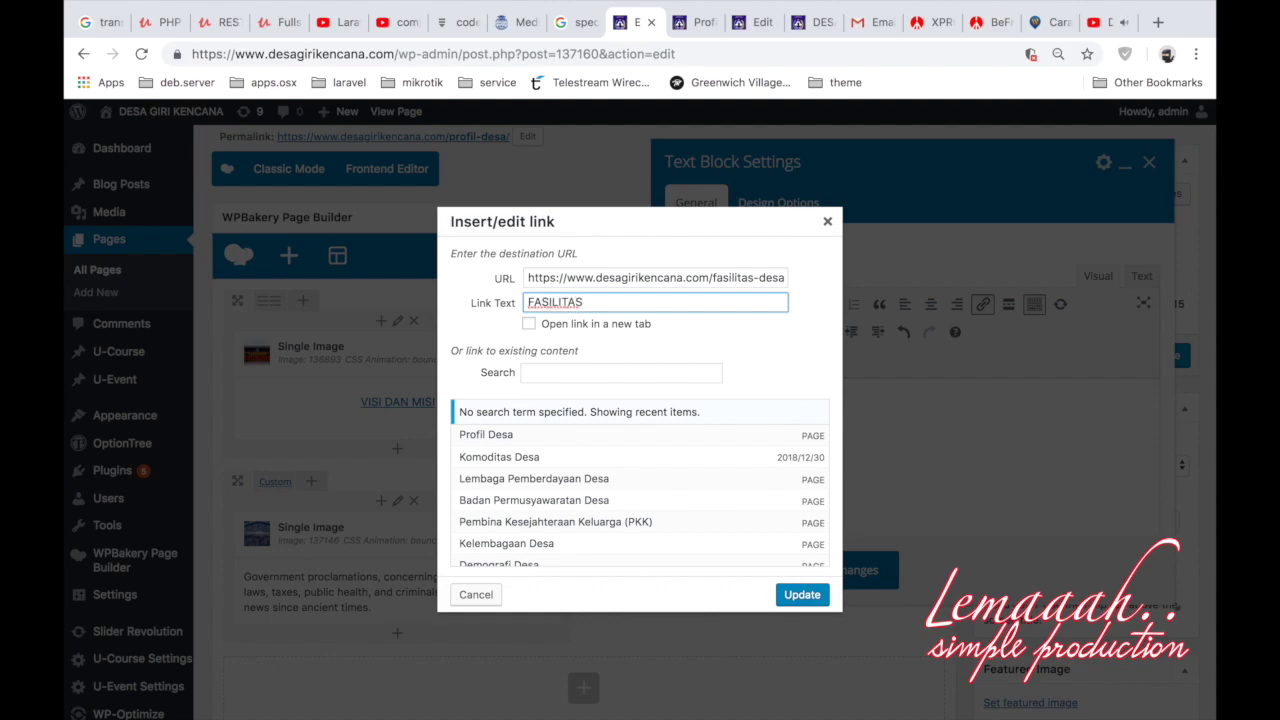
{"action": "left_click", "coordinate": [801, 595]}
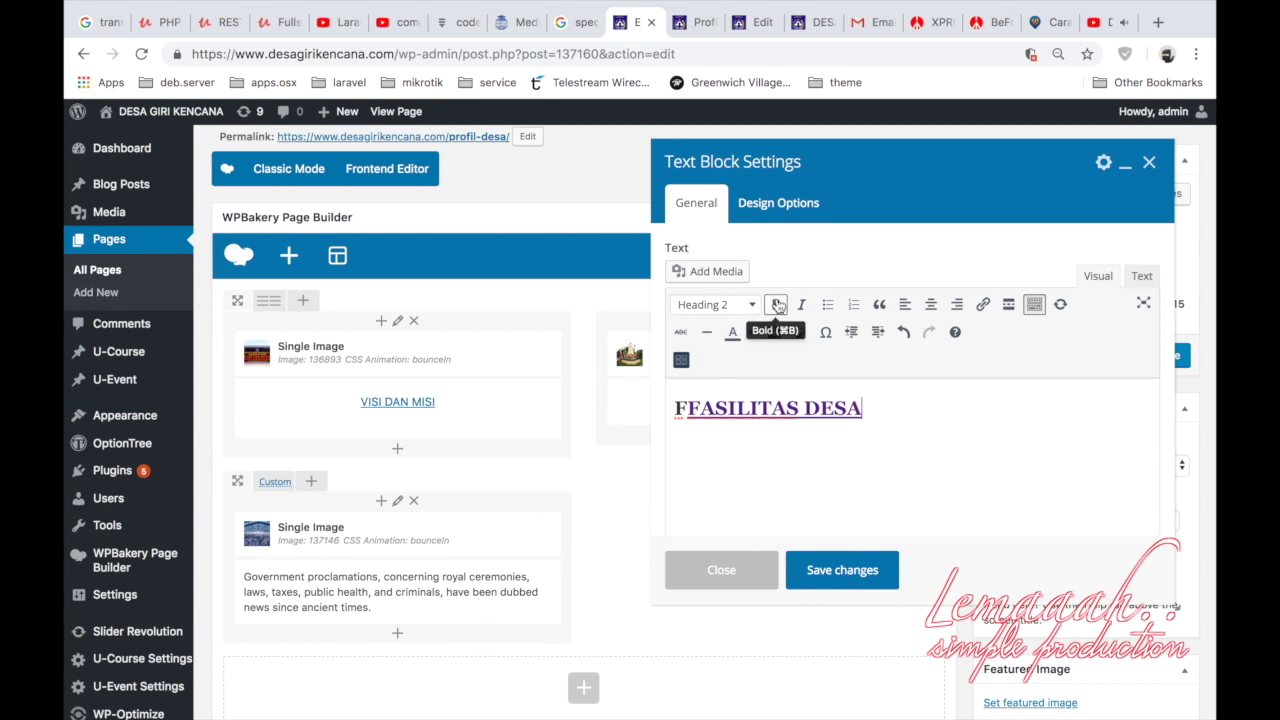
Make the FASILITAS DESA heading bold and centered, delete the stray F before the link, and save the text block.
{"action": "left_click", "coordinate": [734, 408]}
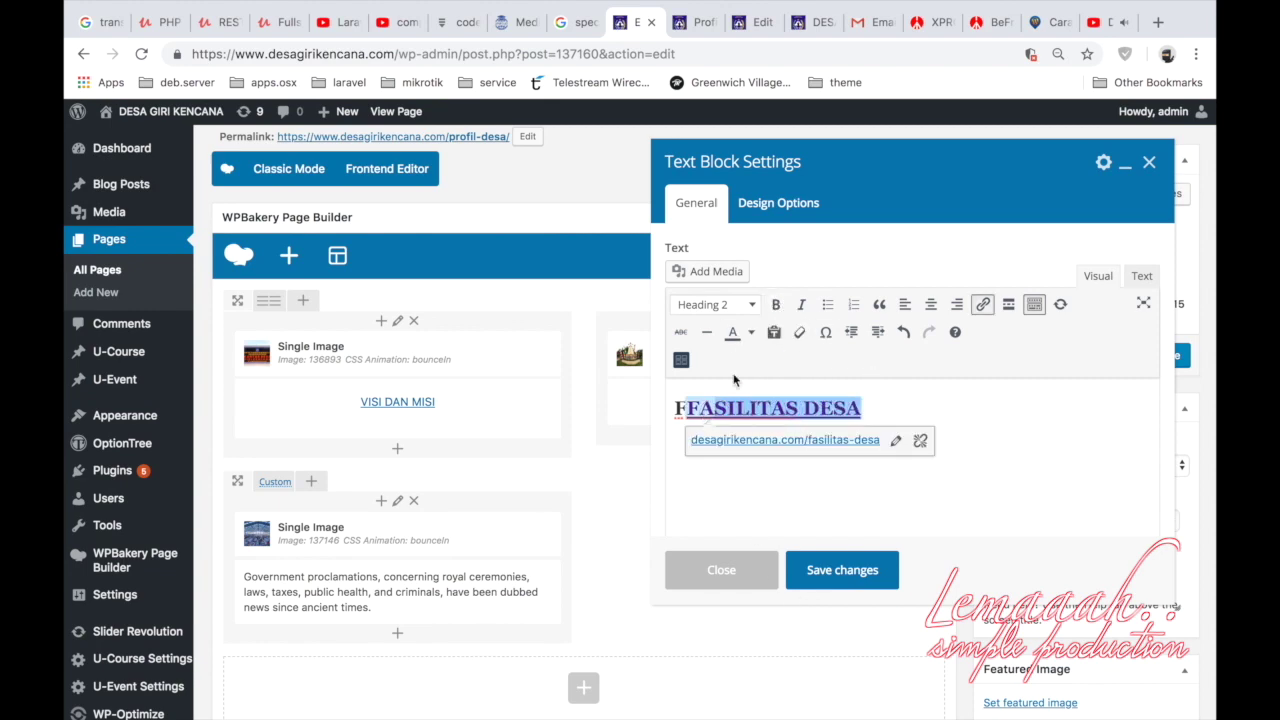
{"action": "left_click", "coordinate": [757, 408]}
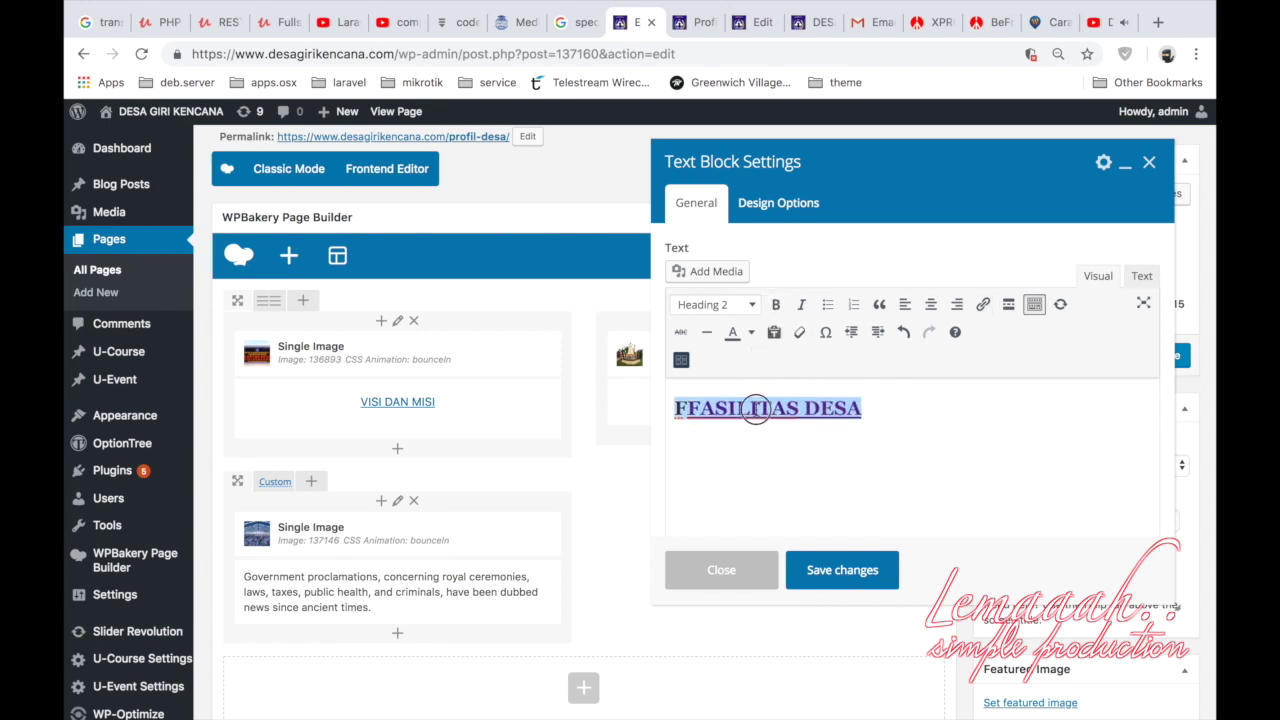
{"action": "triple_click", "coordinate": [677, 407]}
{"action": "left_click", "coordinate": [775, 304]}
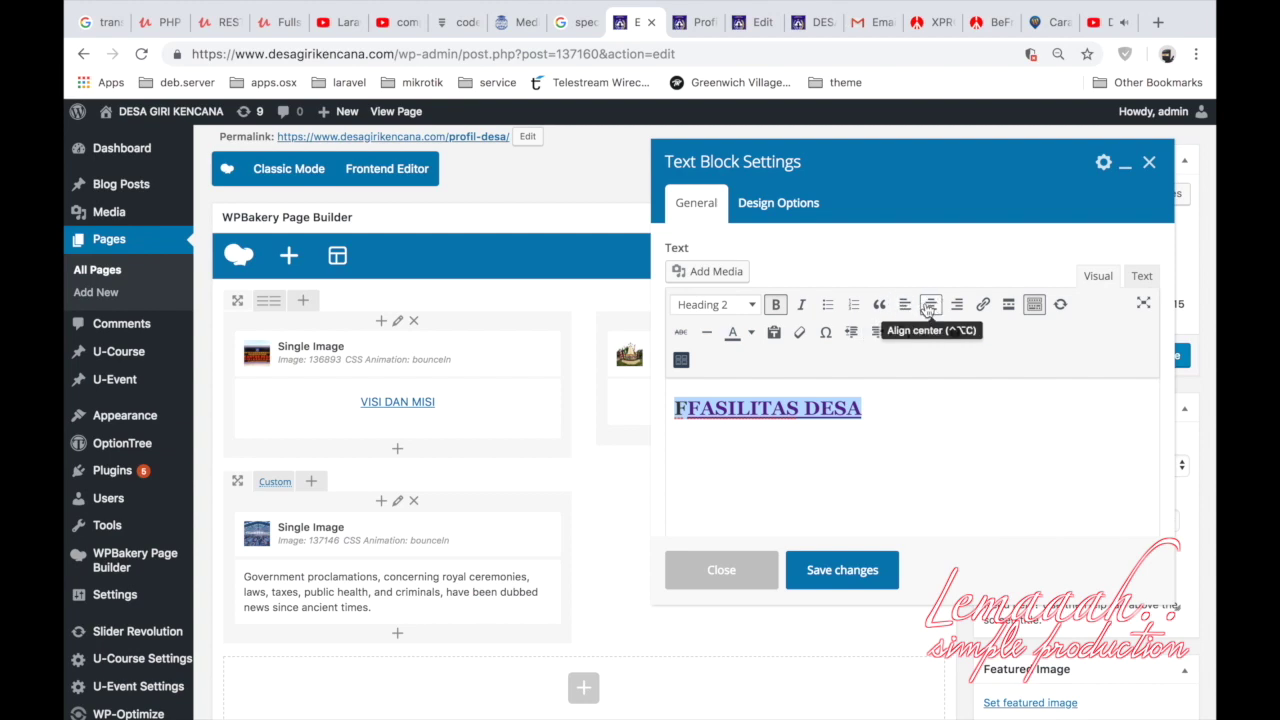
{"action": "left_click", "coordinate": [929, 306]}
{"action": "left_click", "coordinate": [826, 410]}
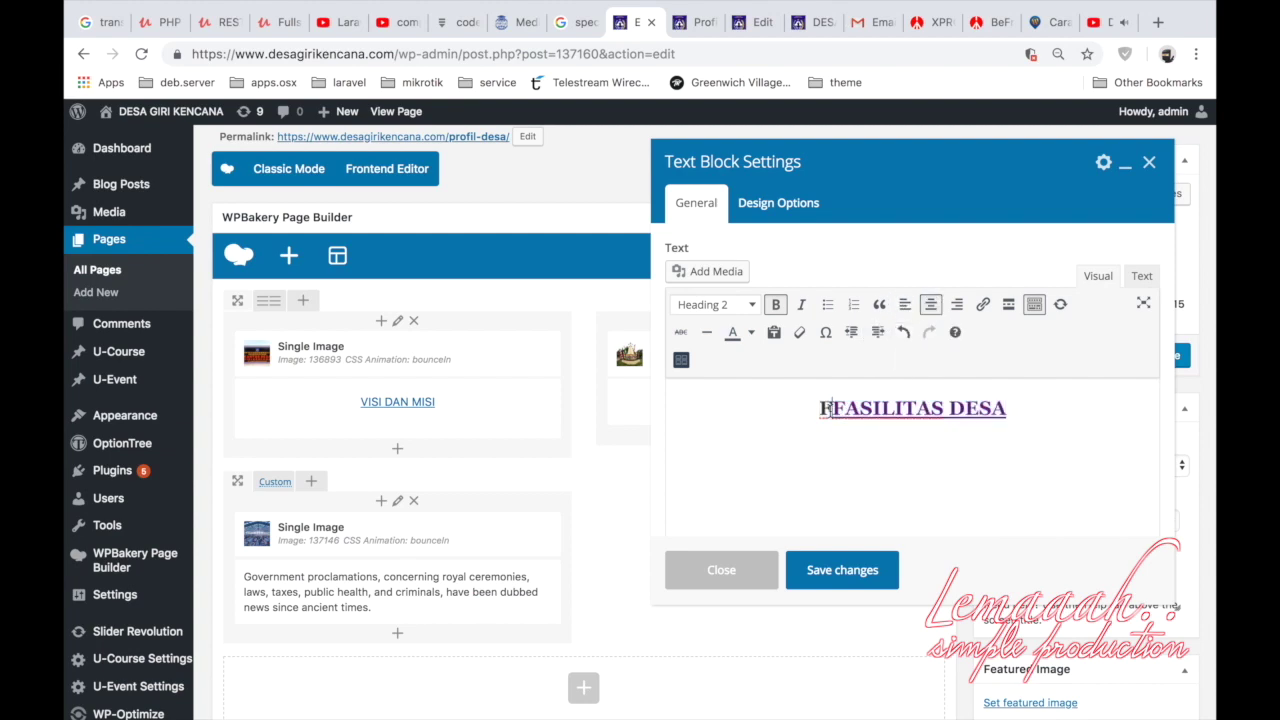
{"action": "key", "text": "BackSpace"}
{"action": "left_click", "coordinate": [830, 574]}
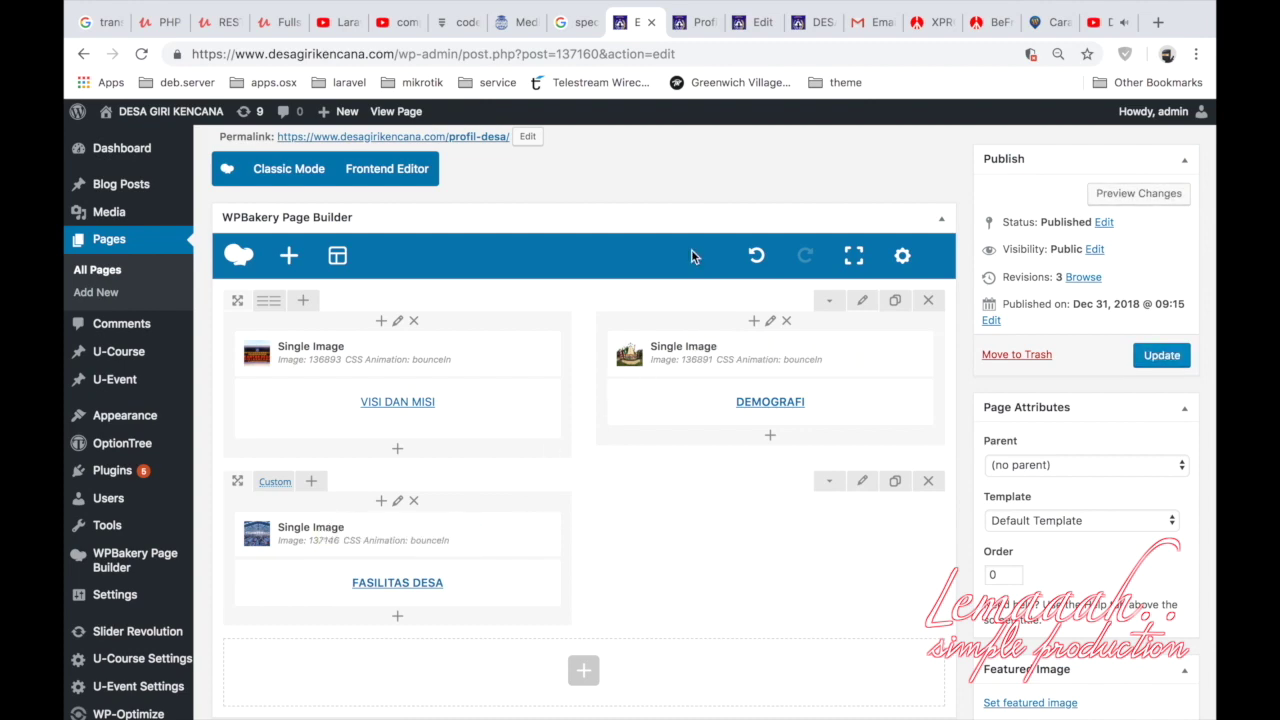
Update the Profil Desa page and review its image and heading links in the front-end preview.
{"action": "left_click", "coordinate": [1160, 357]}
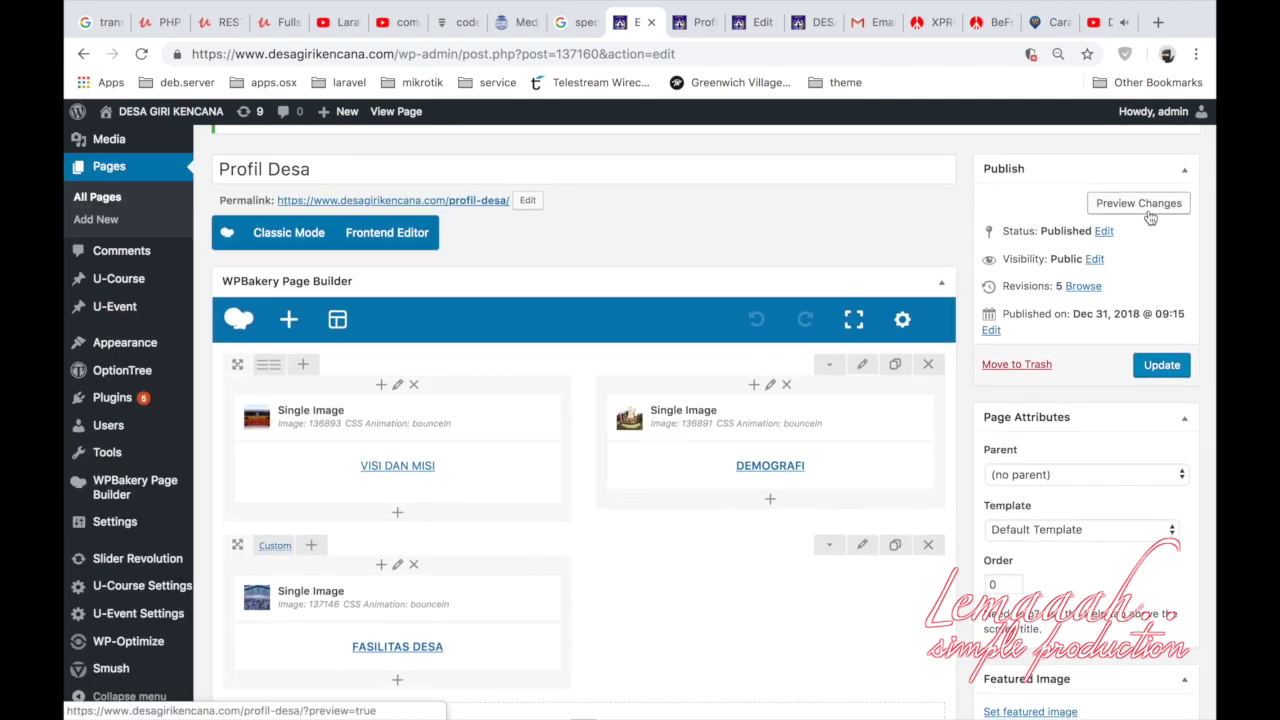
{"action": "left_click", "coordinate": [1140, 204]}
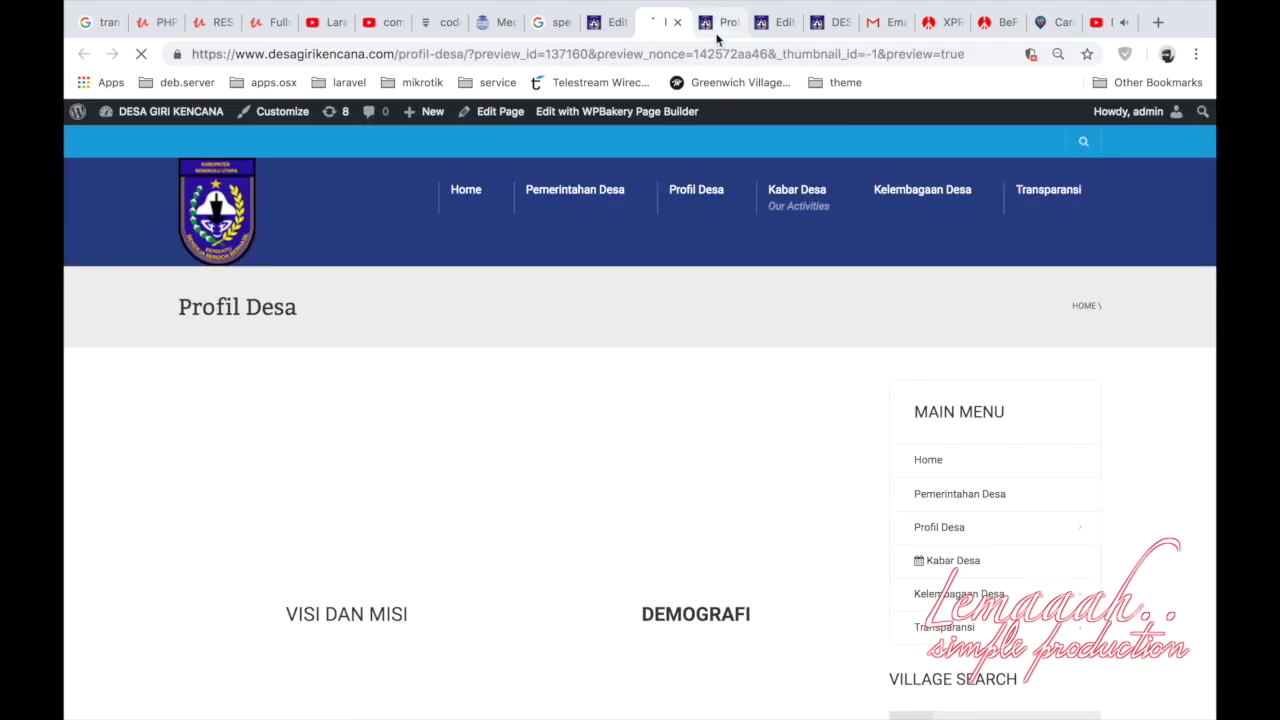
{"action": "scroll", "coordinate": [699, 380], "scroll_direction": "down", "scroll_amount": 3}
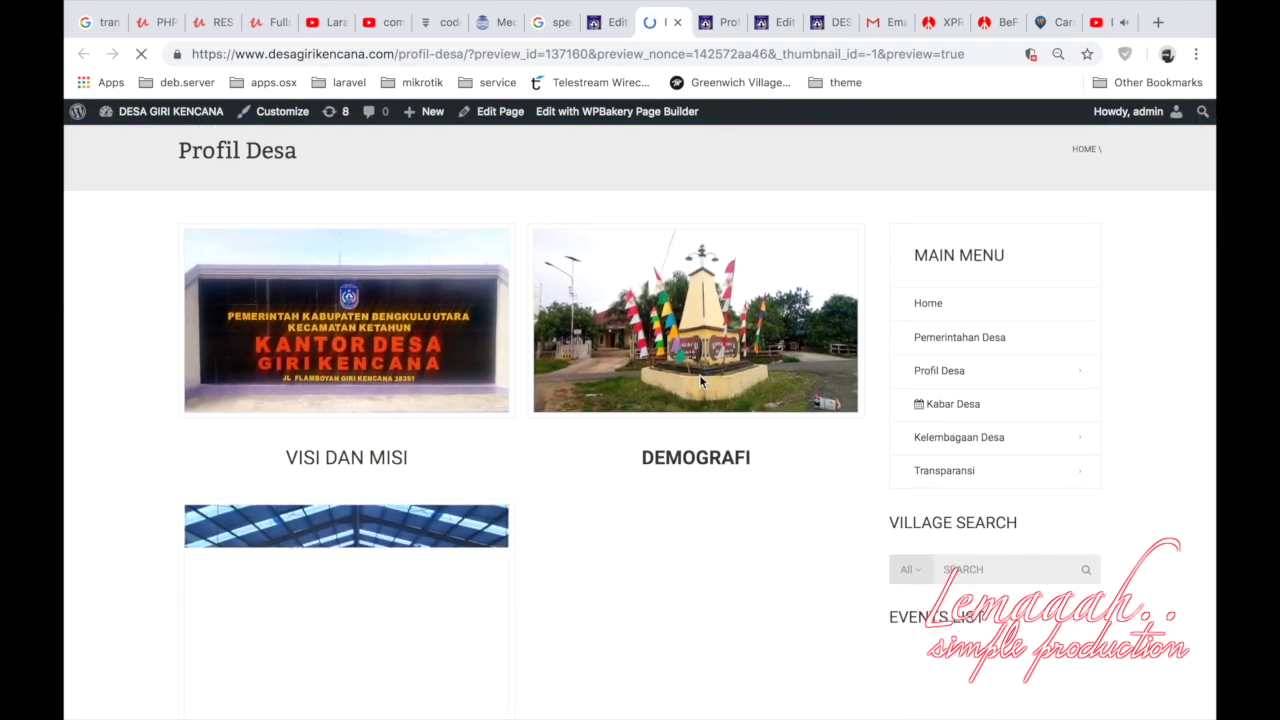
{"action": "scroll", "coordinate": [699, 374], "scroll_direction": "down", "scroll_amount": 2}
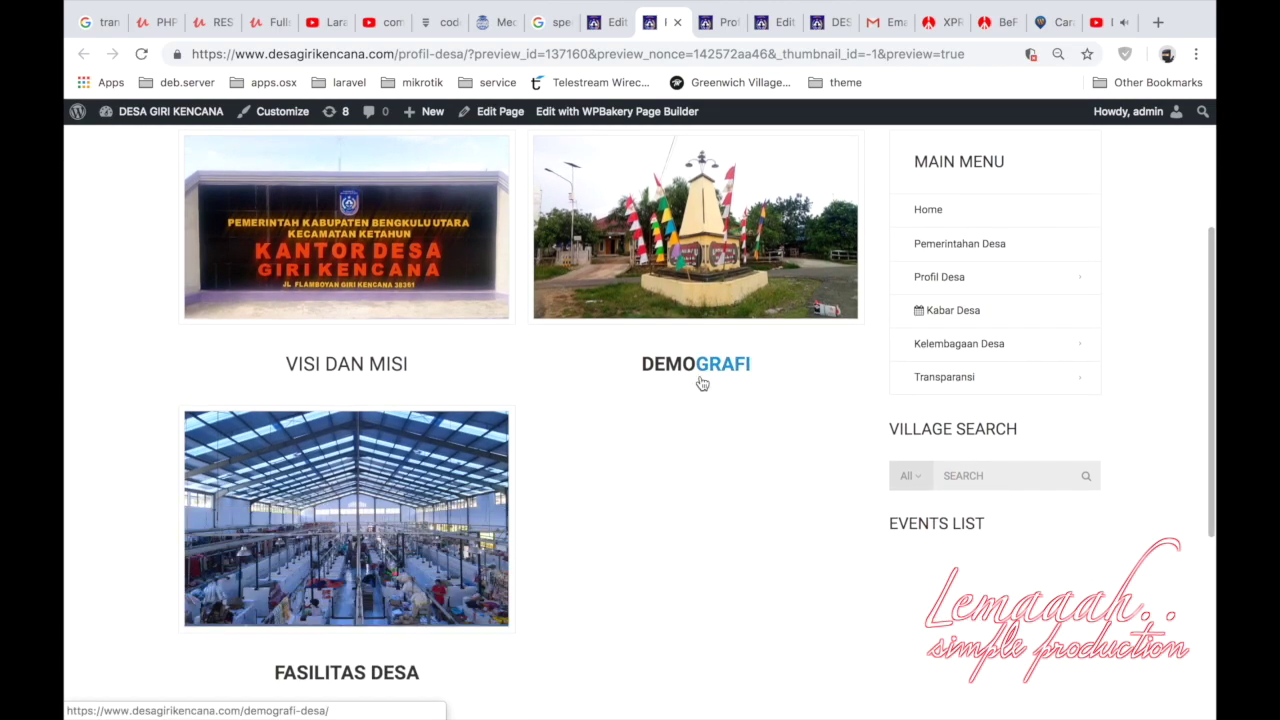
{"action": "scroll", "coordinate": [702, 383], "scroll_direction": "up", "scroll_amount": 5}
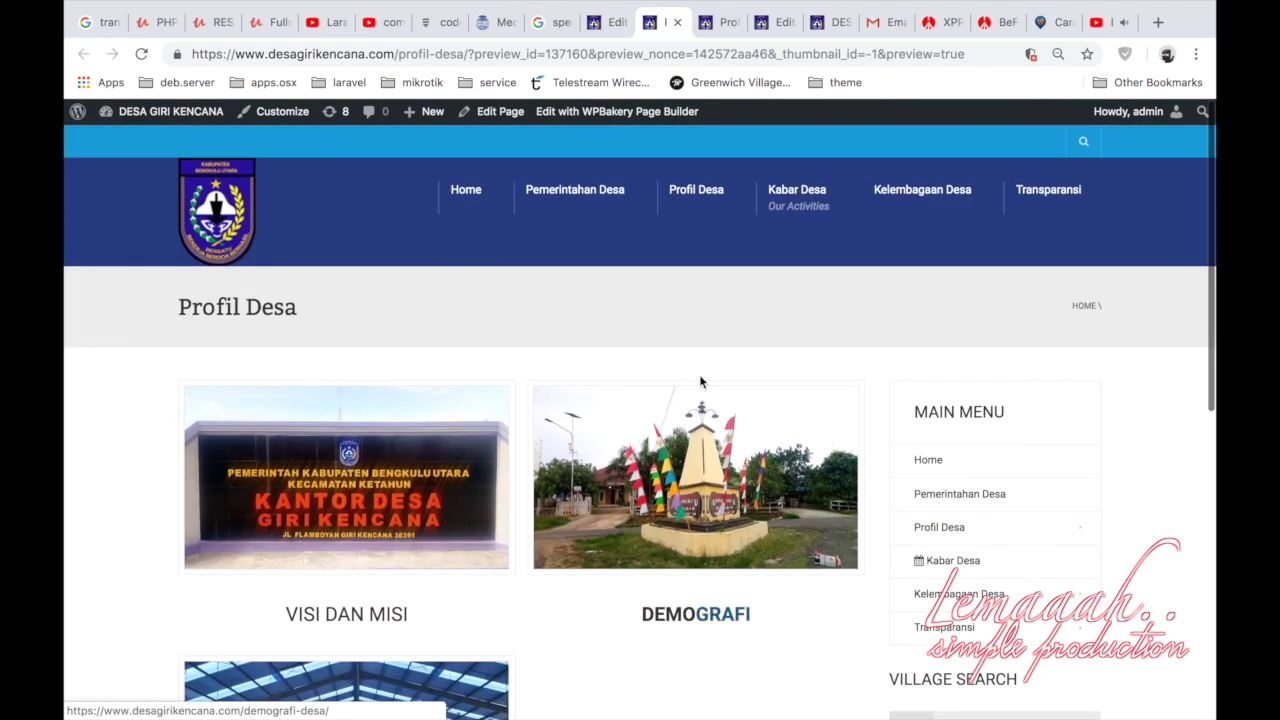
{"action": "left_click", "coordinate": [724, 24]}
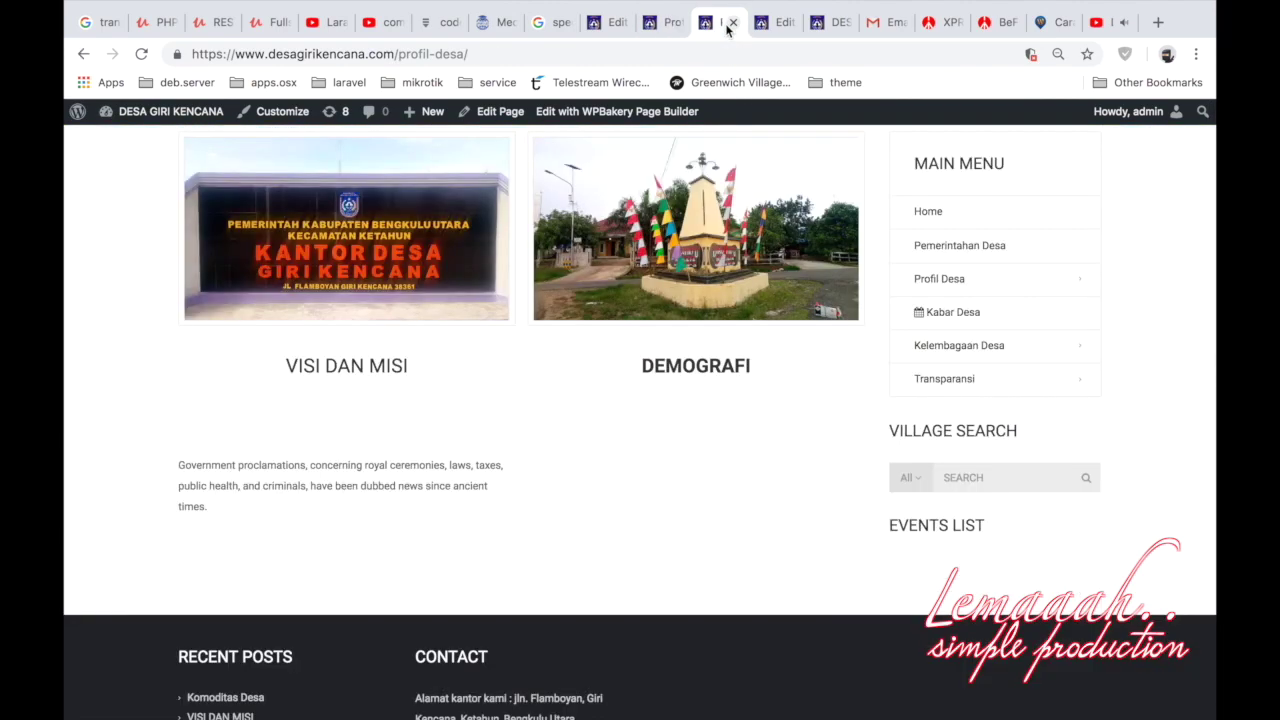